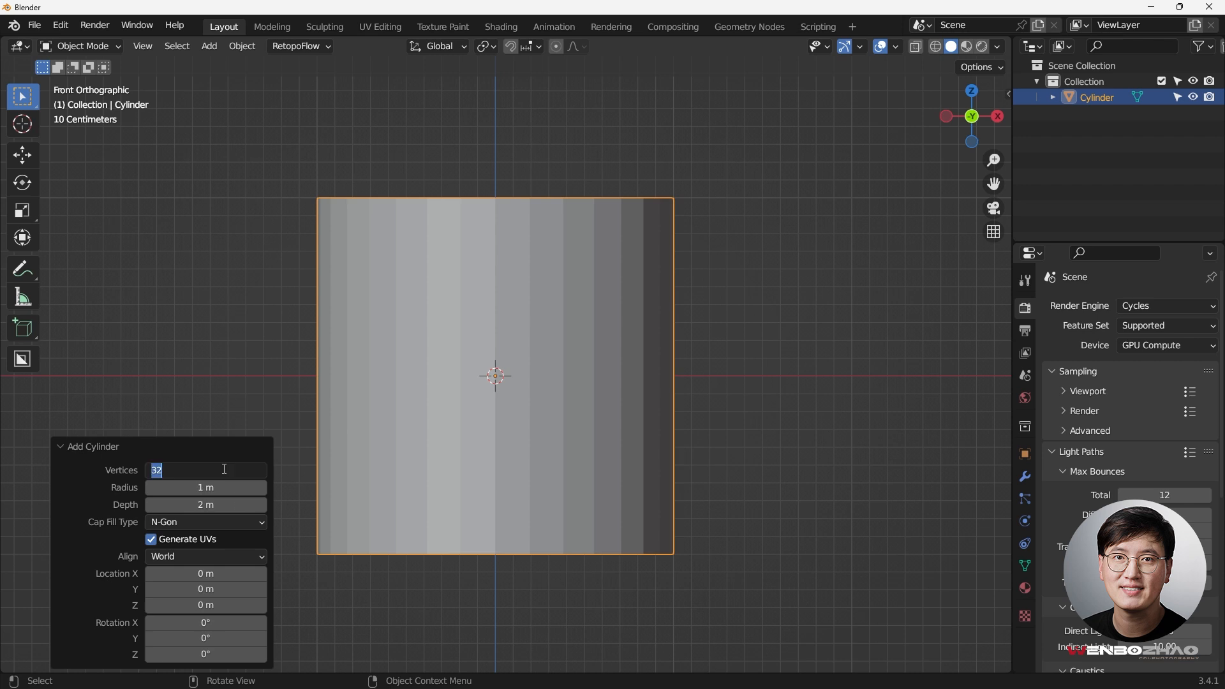
Step: Set the new cylinder's vertices to 16 and move it up 1 m along Z with increment snapping
type("16")
key("Return")
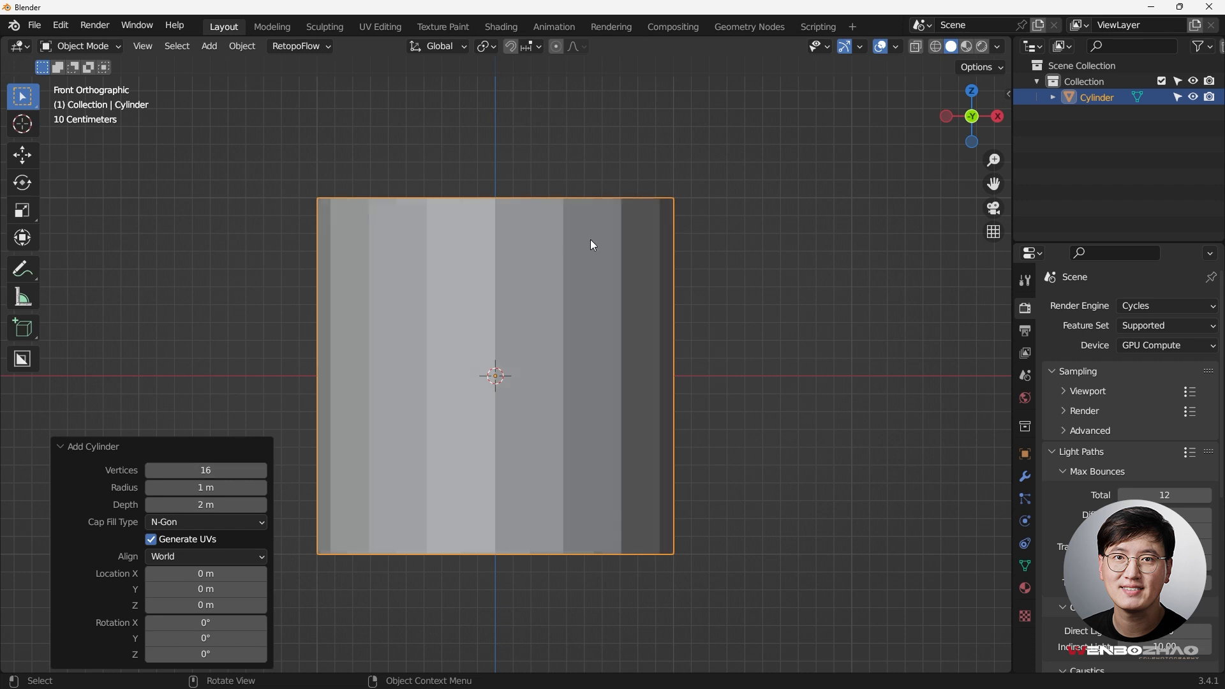
middle_click_drag(538, 339, 546, 319, "shift")
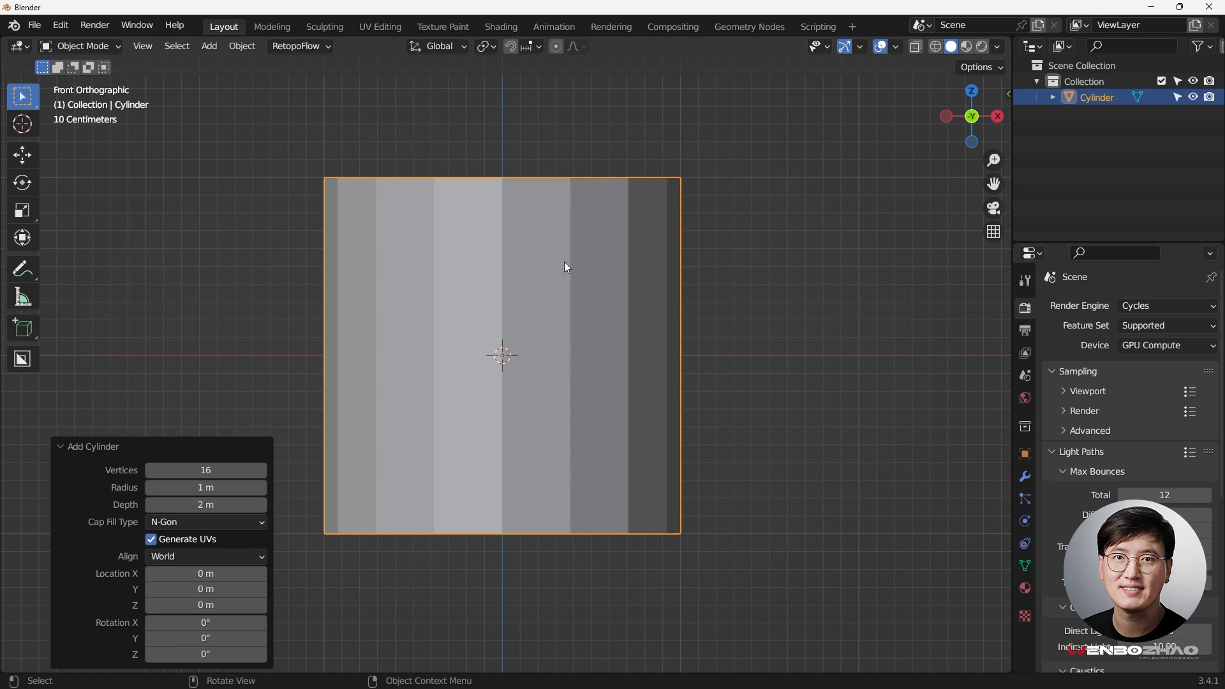
key("g")
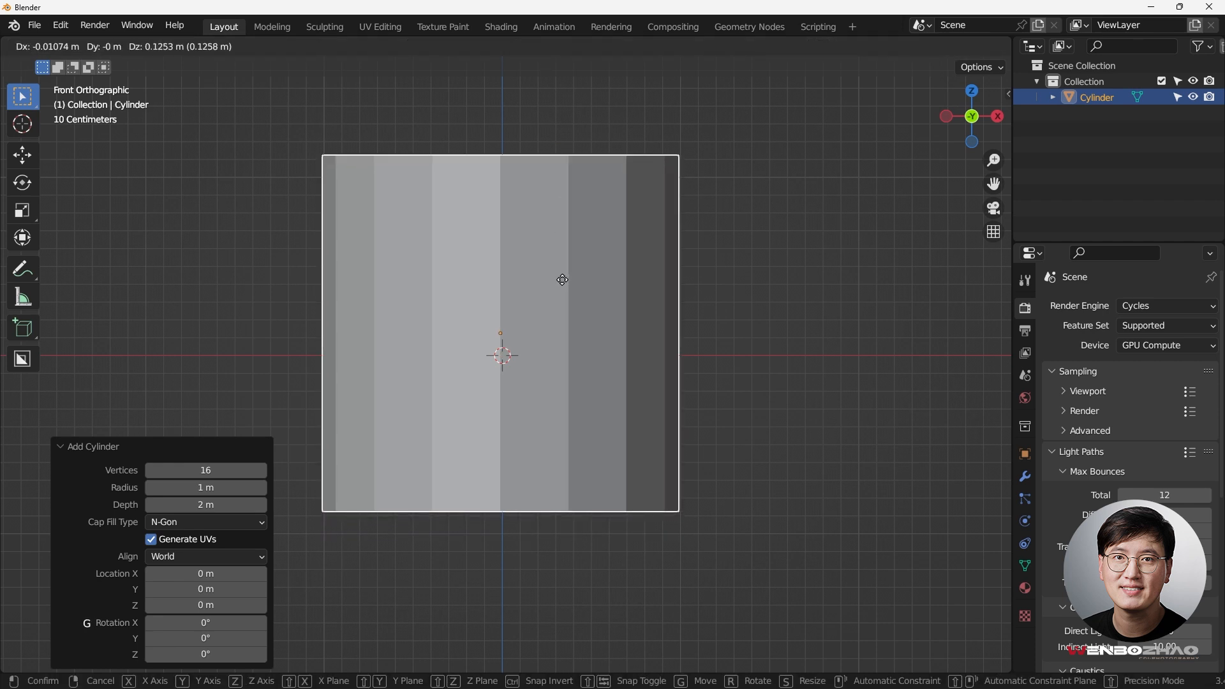
key("ctrl")
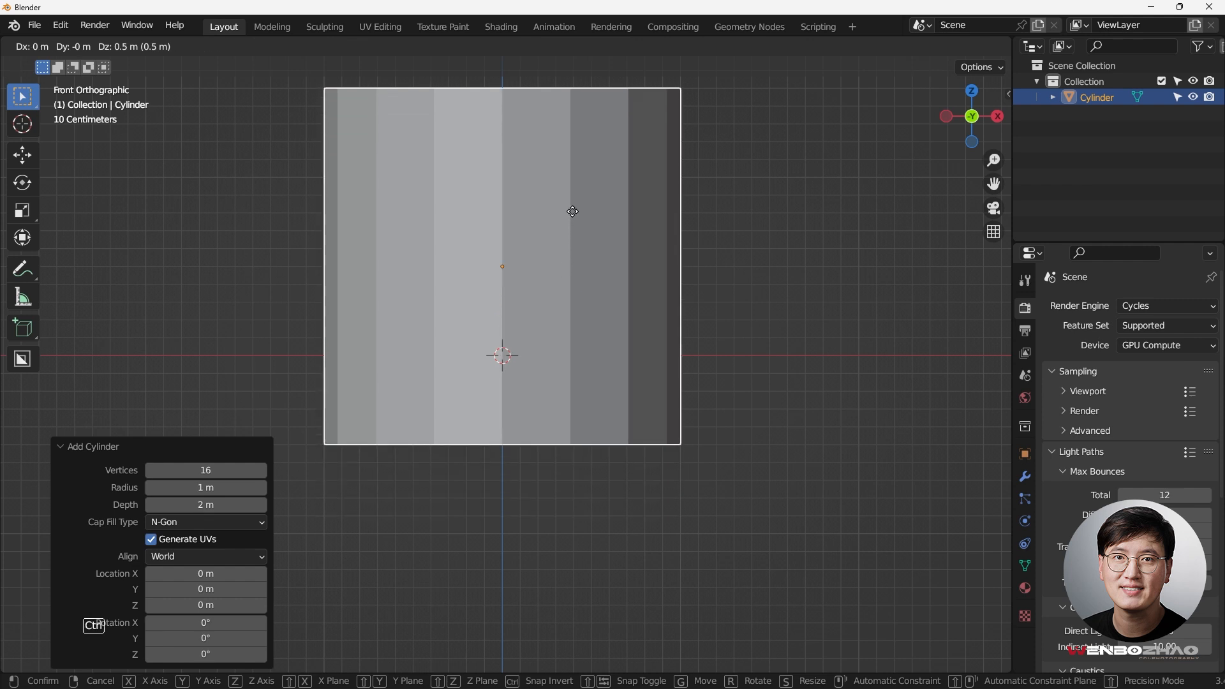
left_click(563, 123)
scroll(552, 186, "down", 3)
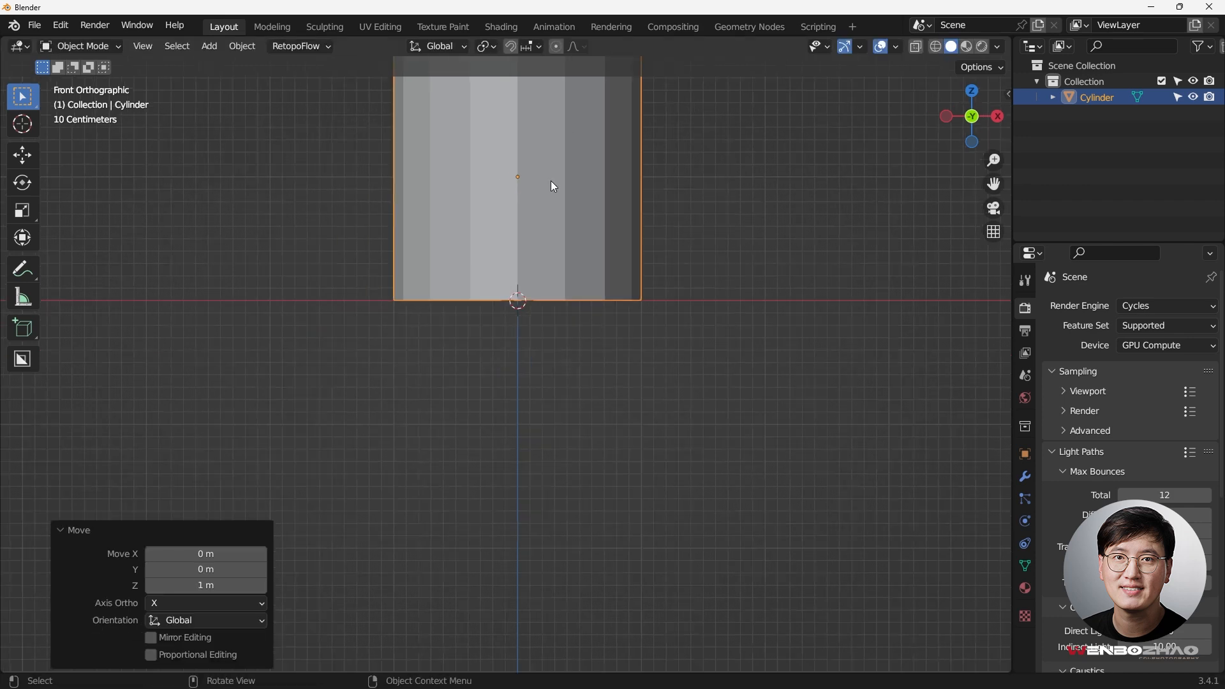
Step: Try moving the cylinder with increment snapping, then return it to its place with the base at the world origin
left_click(536, 49)
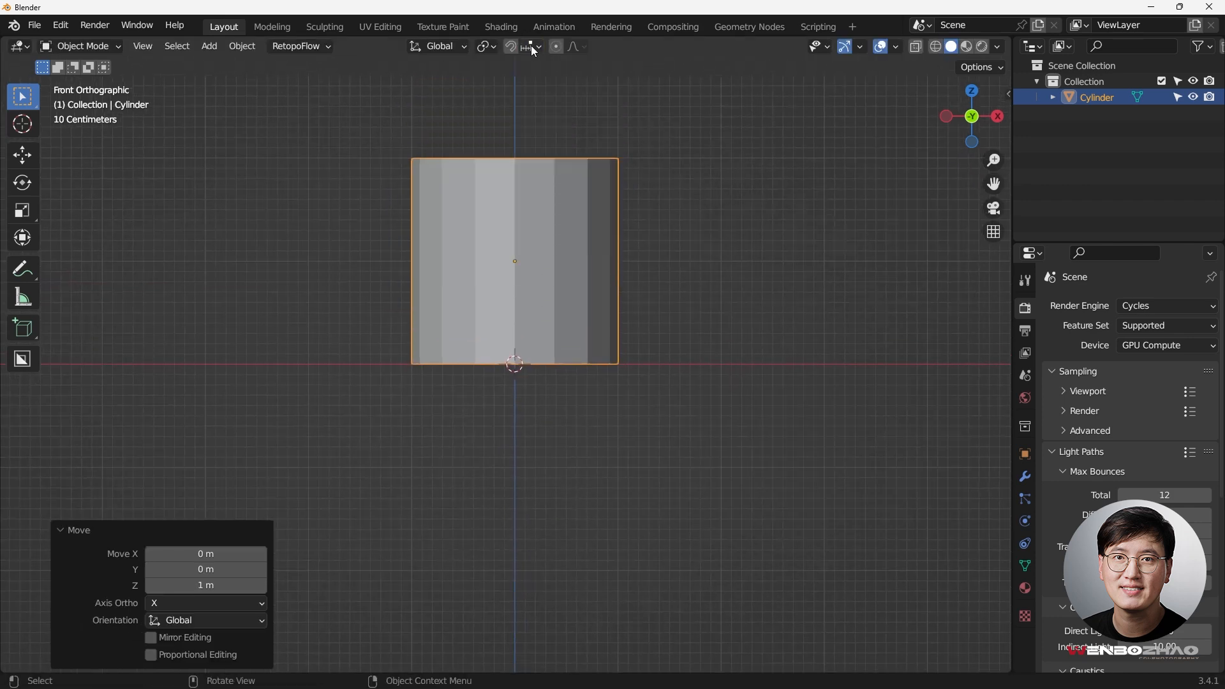
middle_click_drag(588, 317, 575, 350, "shift")
key("g")
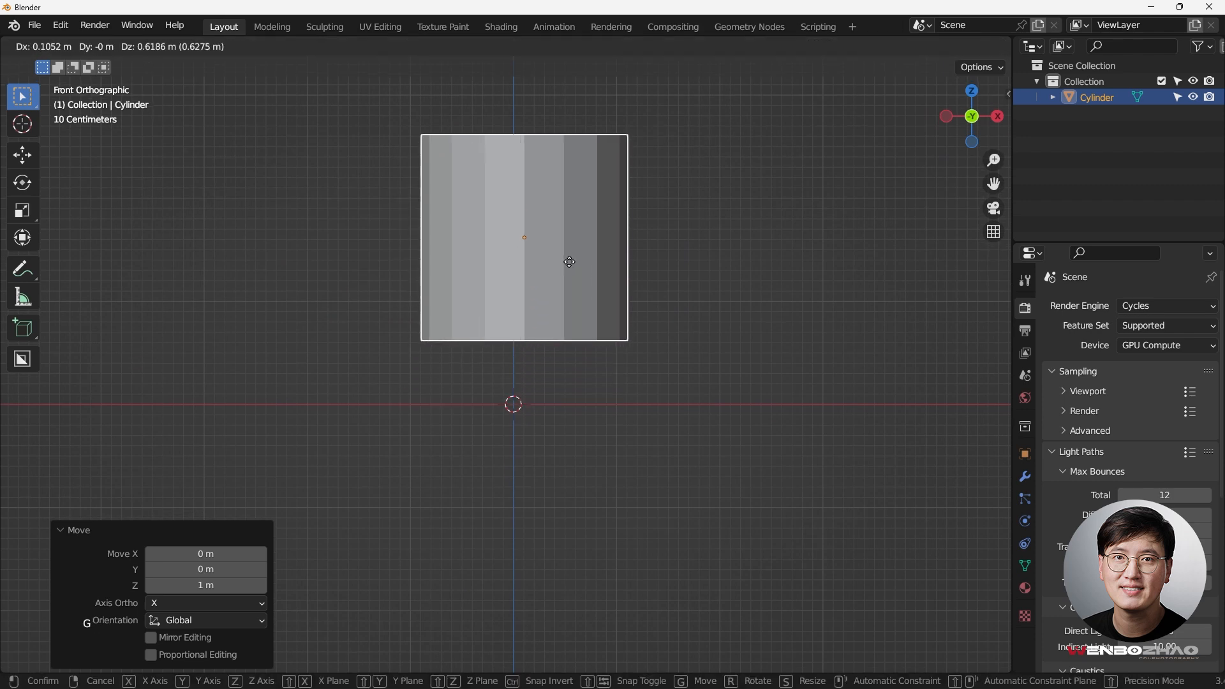
key("ctrl")
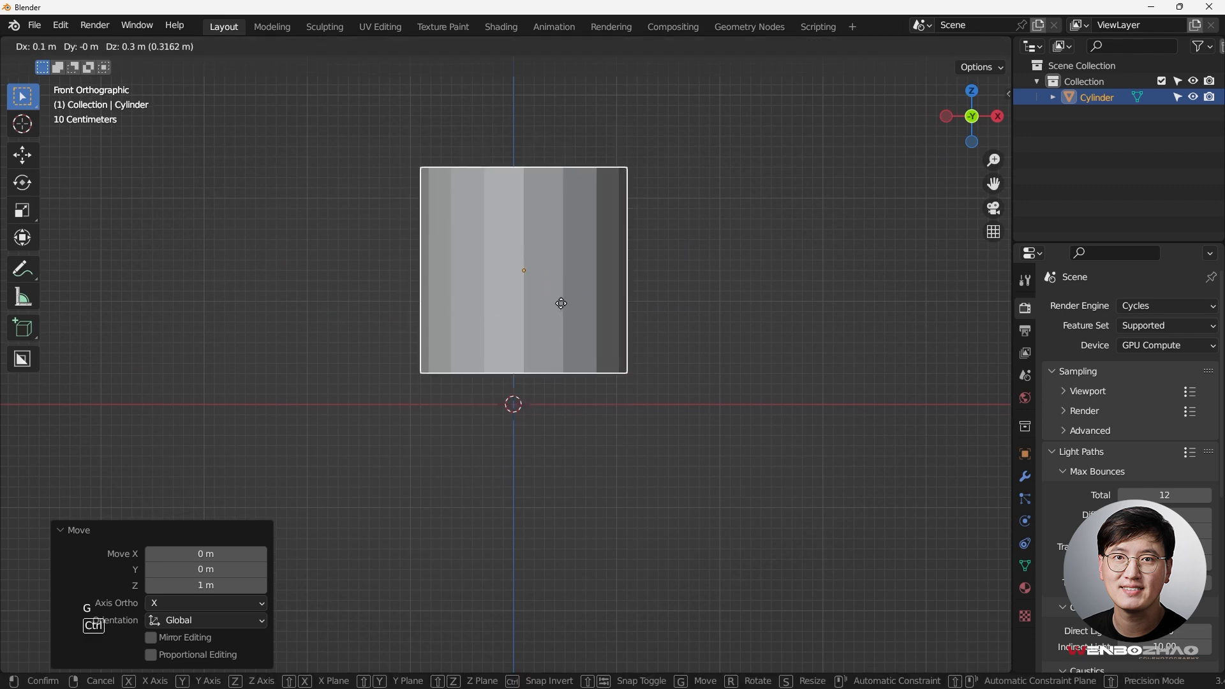
left_click(557, 324)
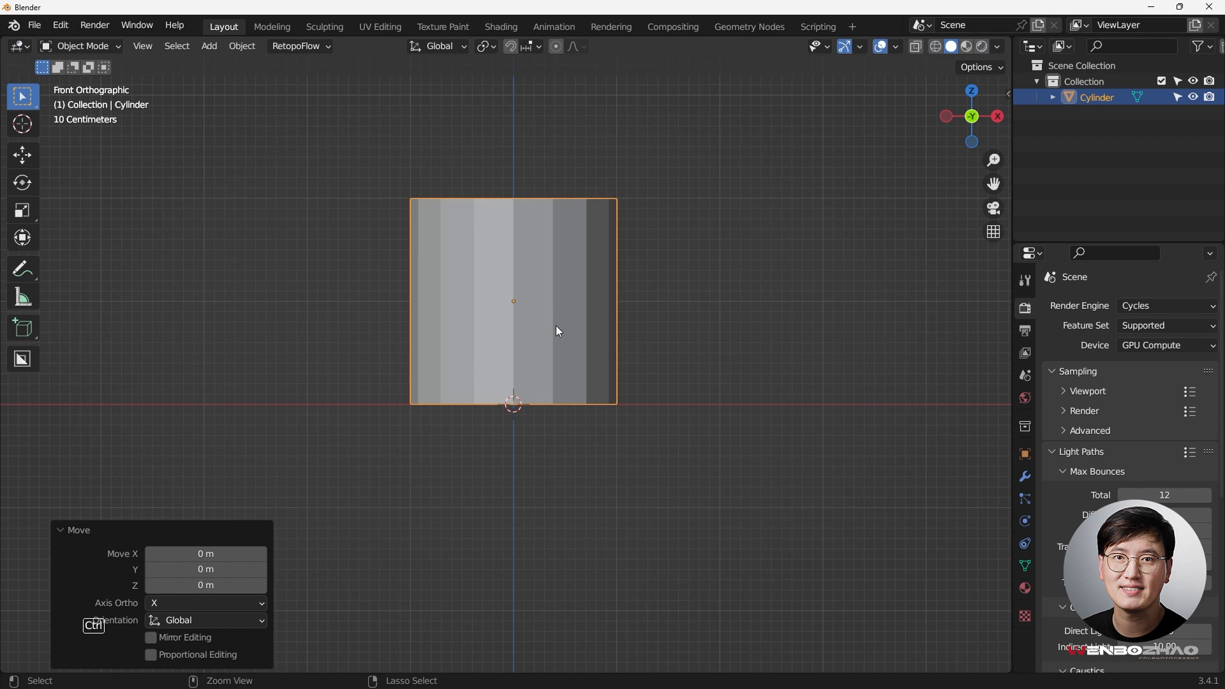
Step: Set the cylinder's origin to the 3D cursor at the centre of its base
scroll(548, 326, "up", 2)
middle_click_drag(542, 333, 519, 368, "shift")
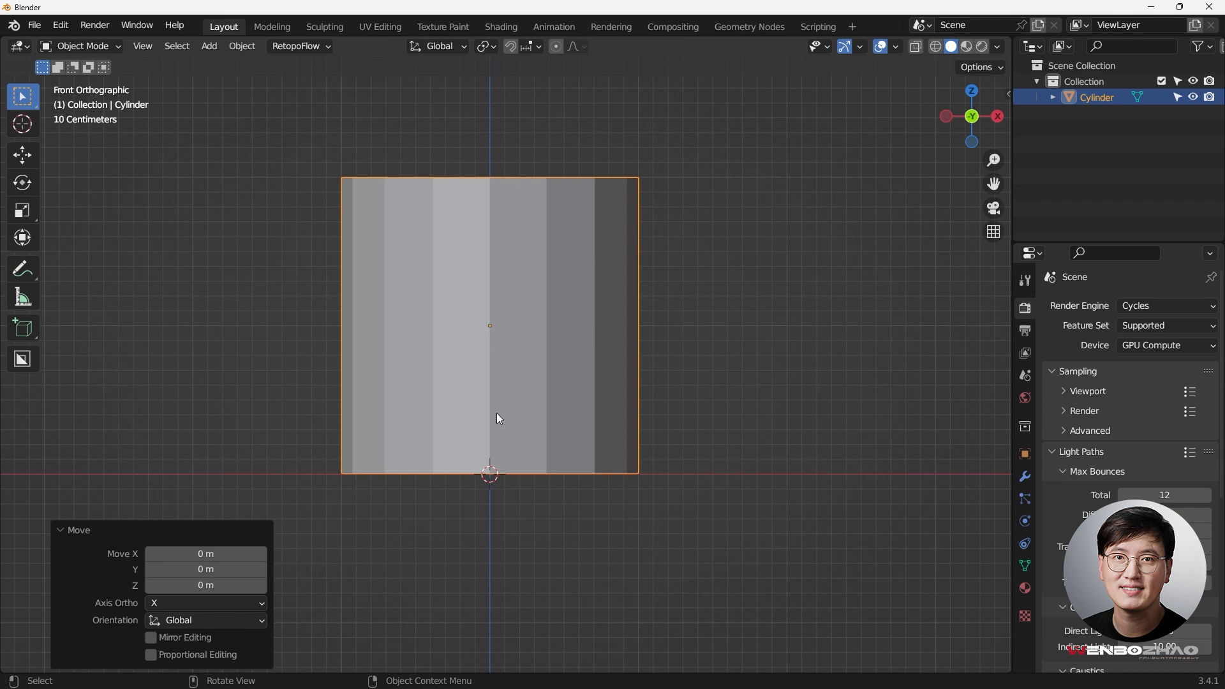
right_click(584, 292)
mouse_move(574, 365)
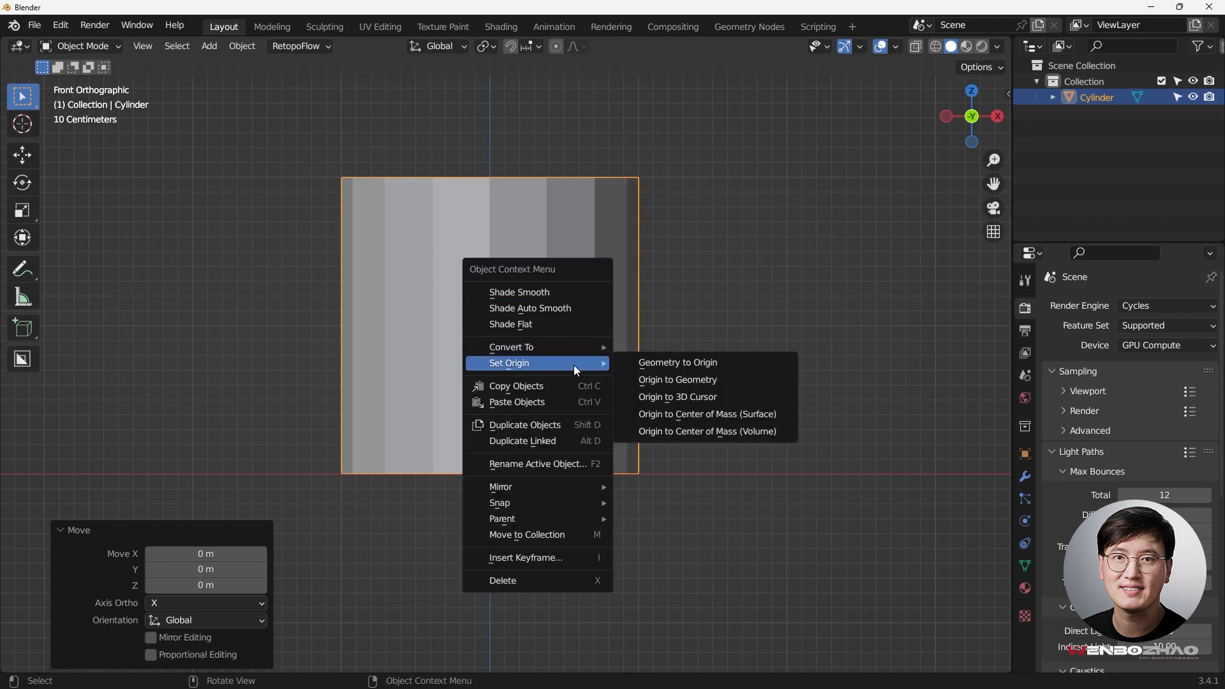
left_click(662, 396)
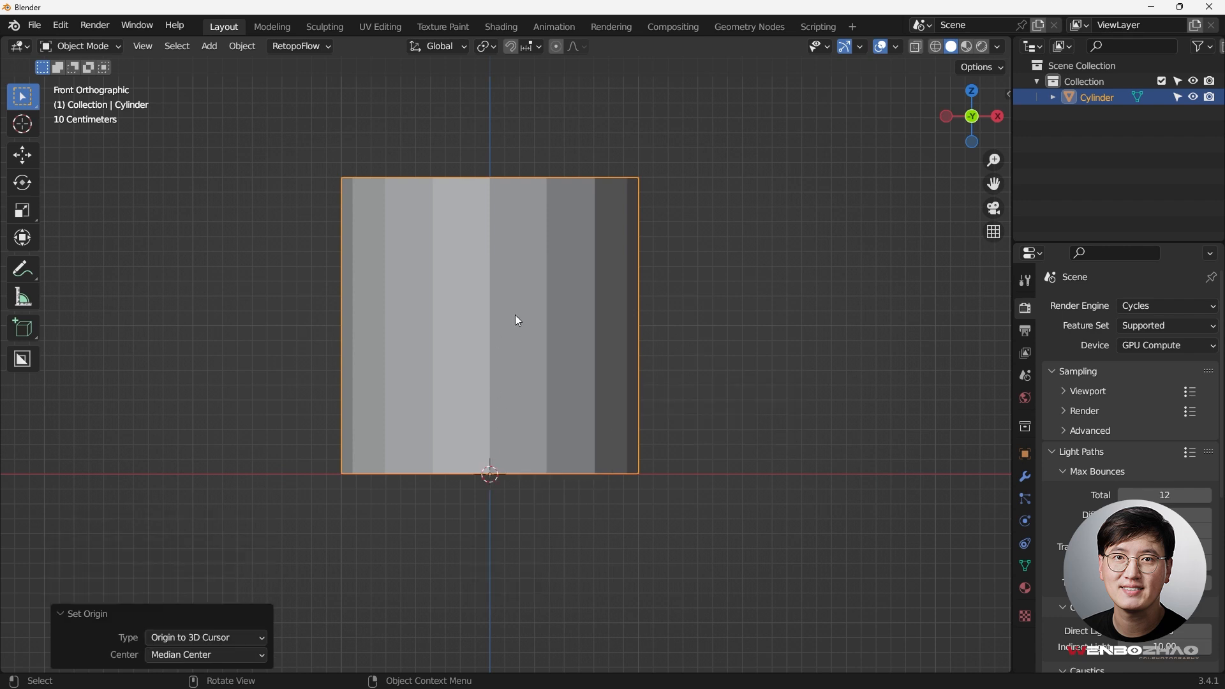
Step: Duplicate the cylinder in place and rotate the copy 90° in front view so it lies along the X axis
scroll(520, 358, "down", 1)
middle_click_drag(515, 355, 481, 342, "shift")
key("shift+d")
right_click(535, 302)
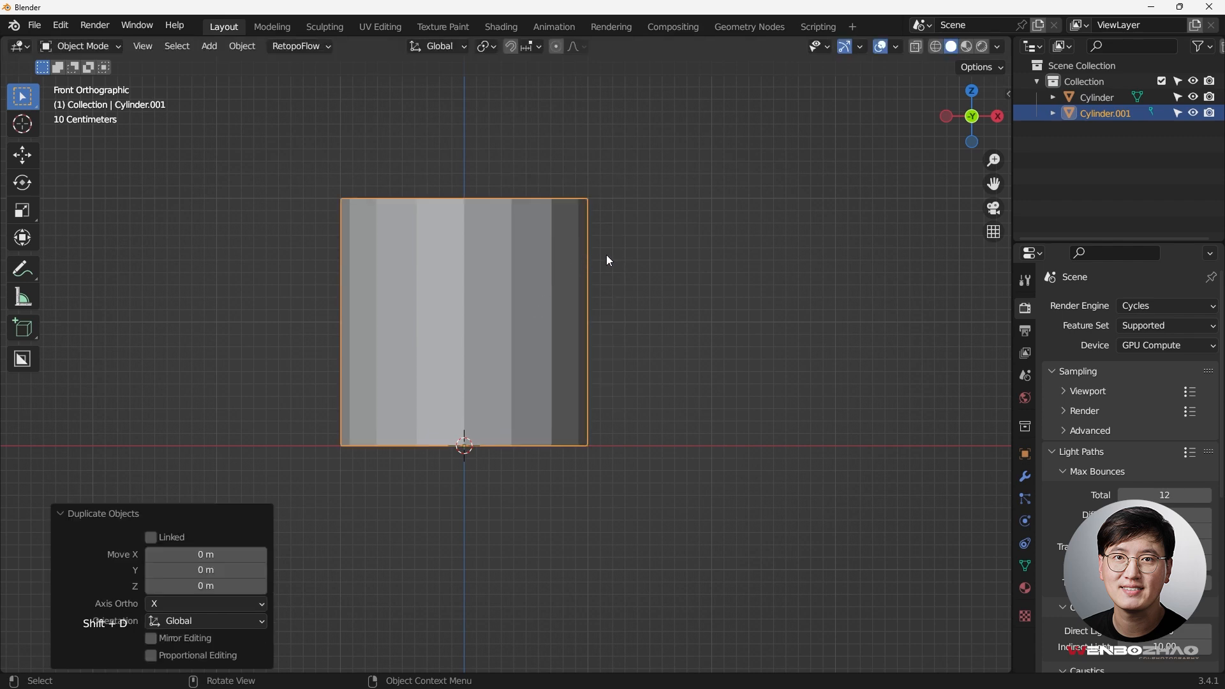
key("r")
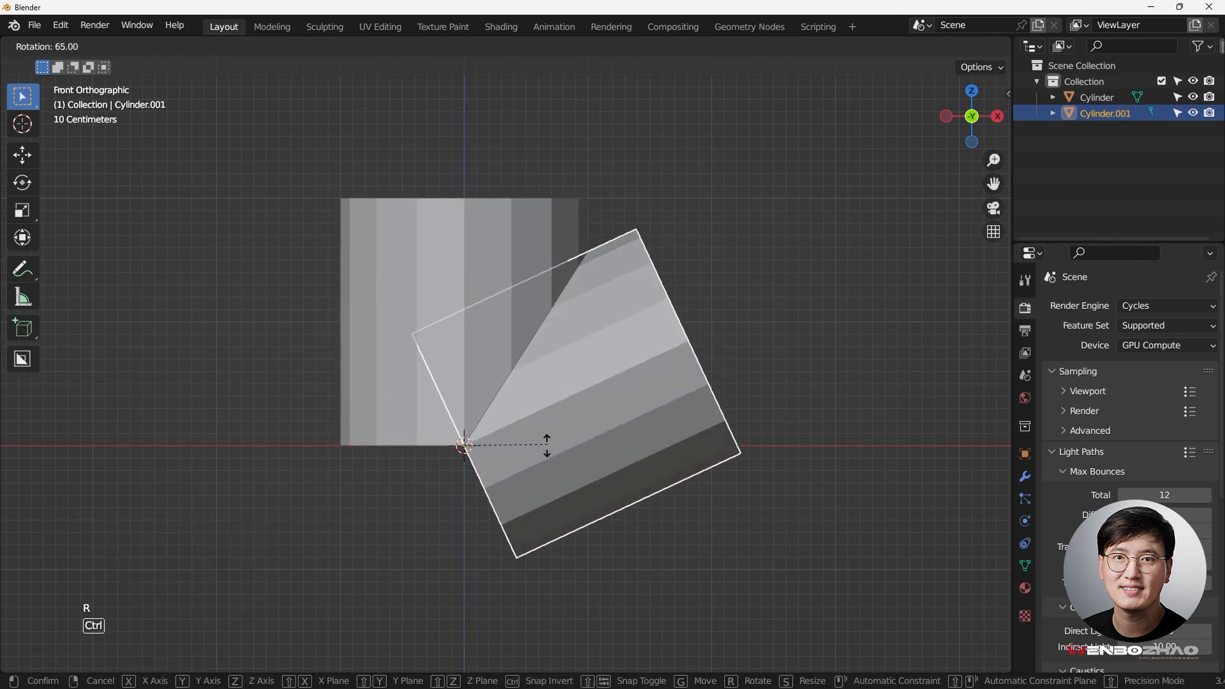
left_click(539, 470)
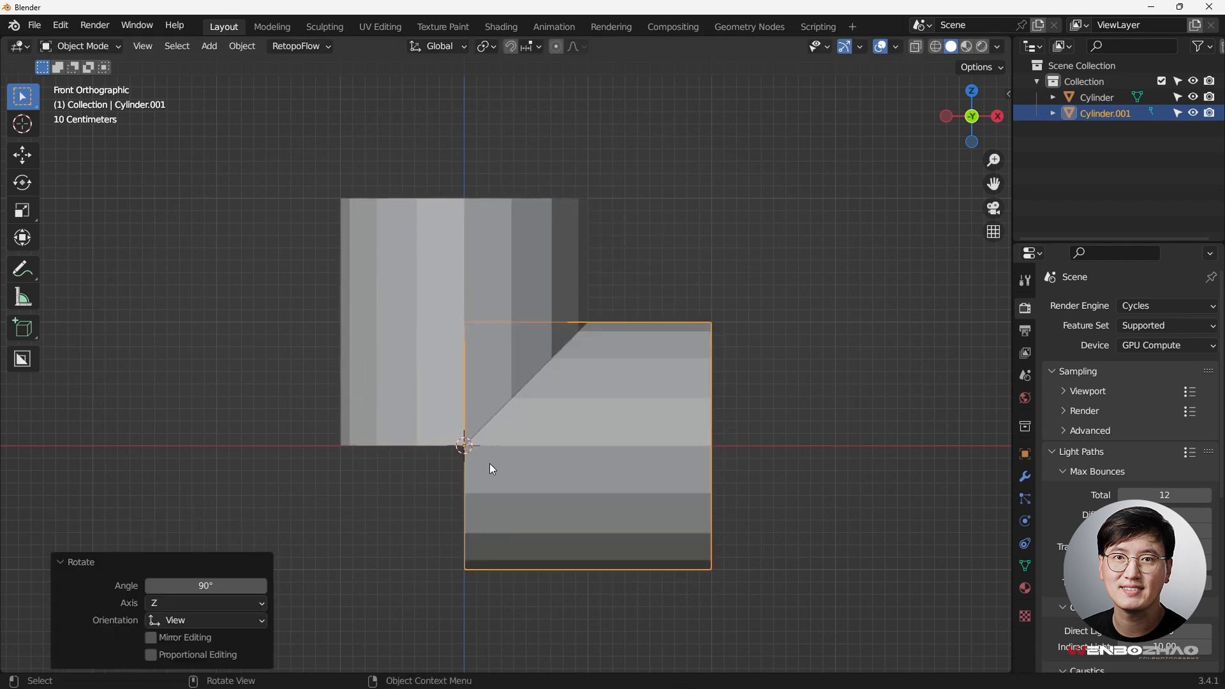
Step: Duplicate the horizontal cylinder in place and rotate the copy in top view so it points along the positive Y axis
mouse_move(533, 459)
middle_mouse_down()
mouse_move(542, 391)
mouse_move(546, 446)
middle_mouse_up()
key("KP_7")
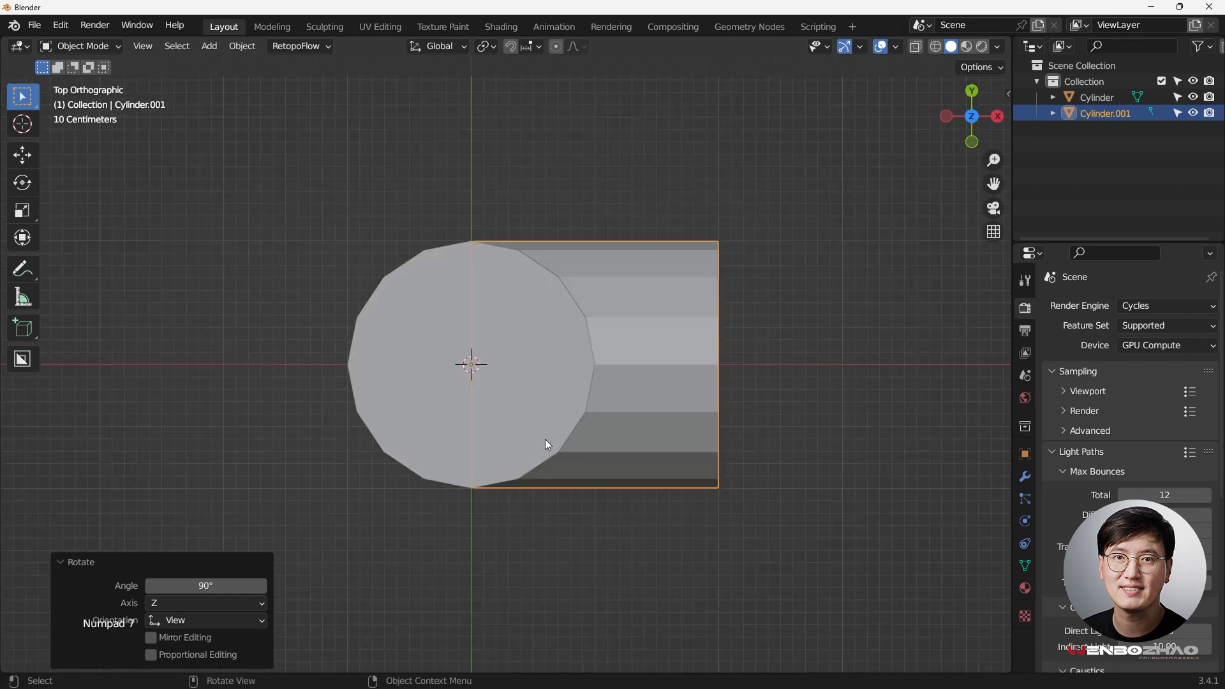
scroll(545, 441, "down", 3)
key("shift+d")
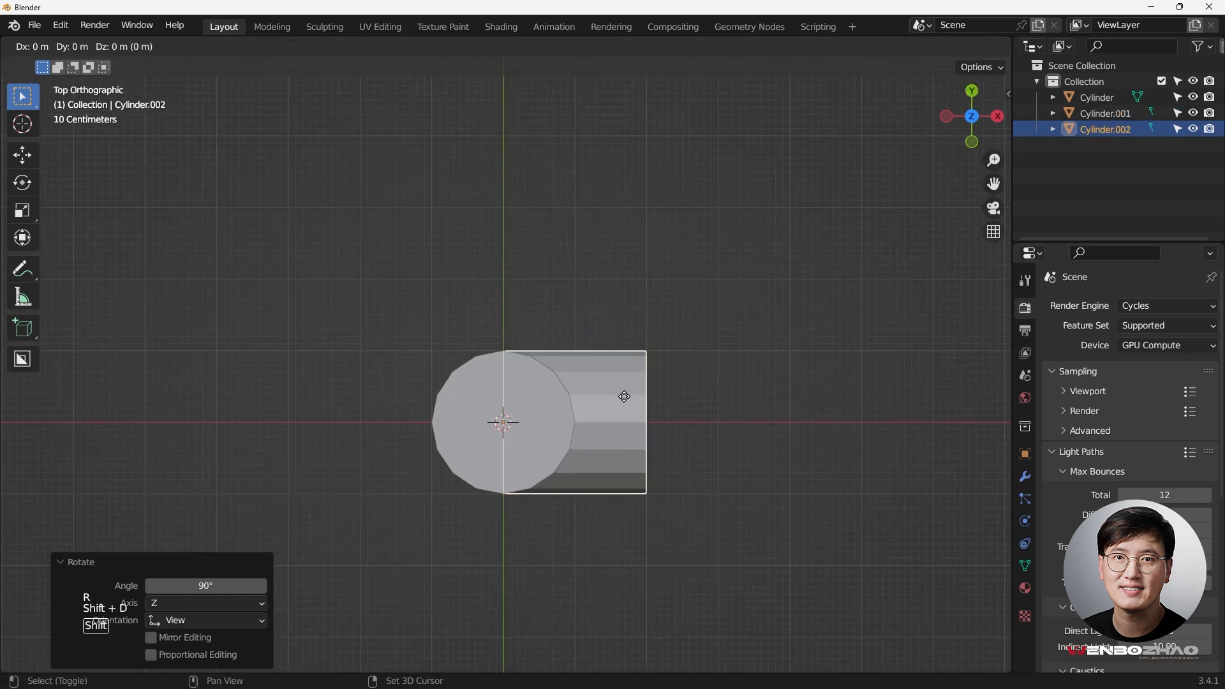
right_click(644, 393)
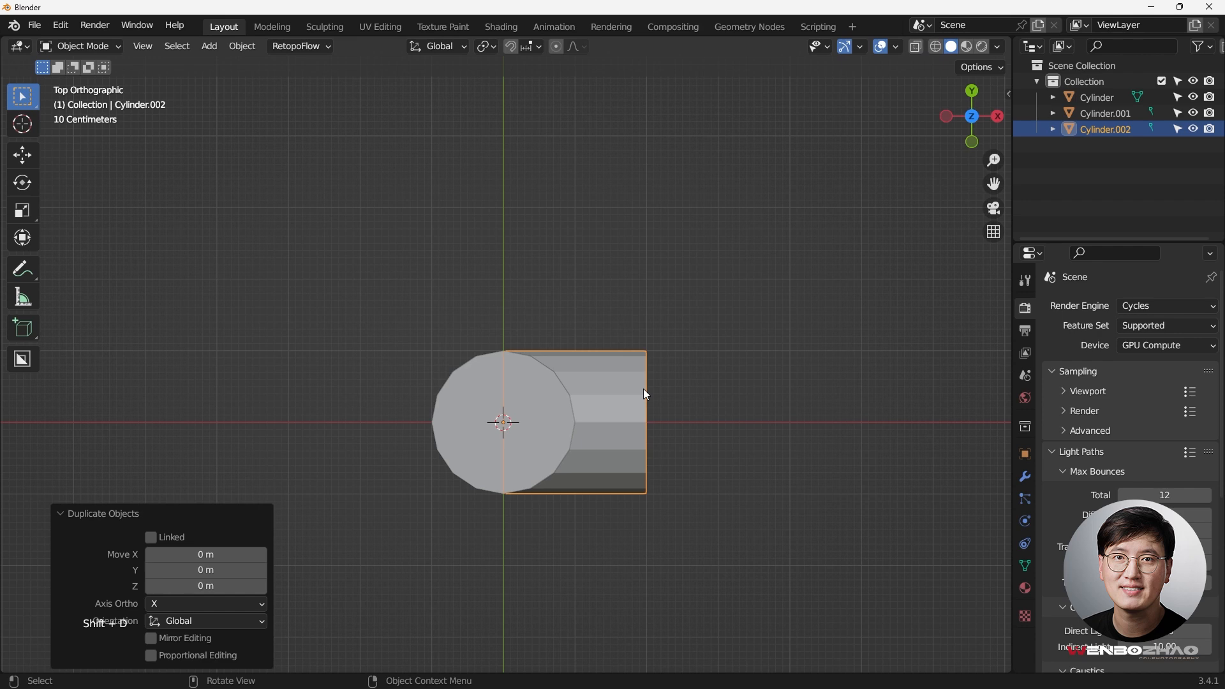
key("r")
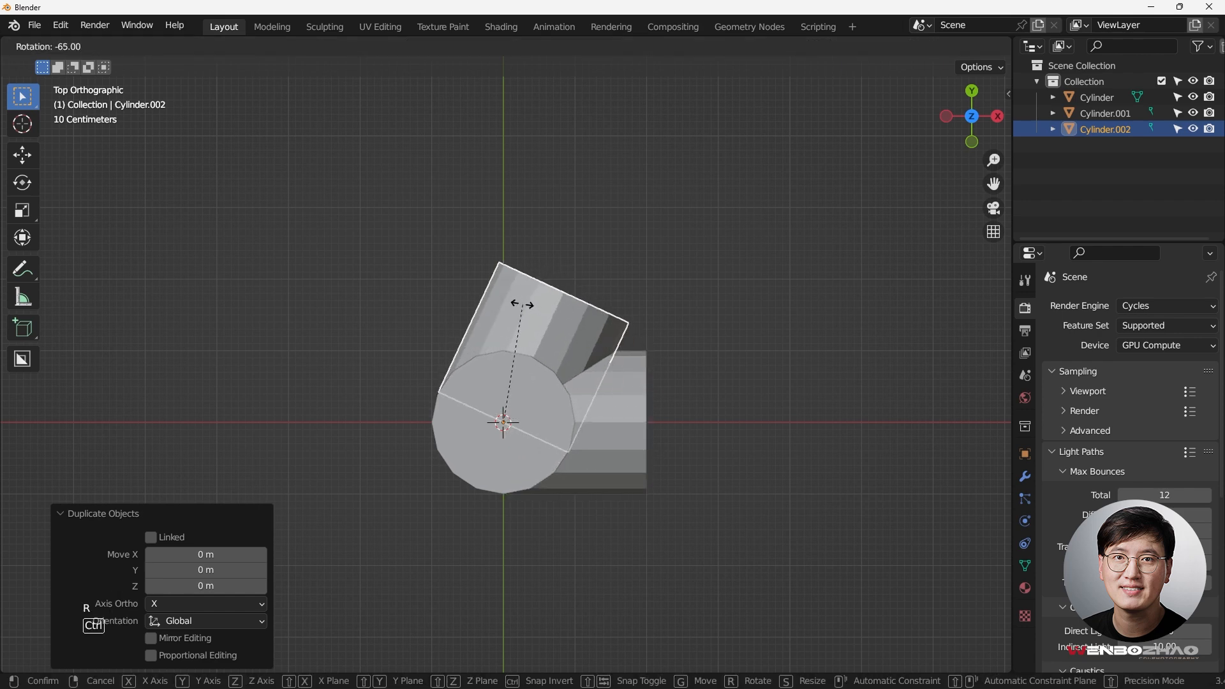
left_click(478, 314)
Step: Select the cylinders one by one and examine from several sides how they are arranged around the origin
middle_click_drag(477, 315, 624, 434)
left_click(683, 474)
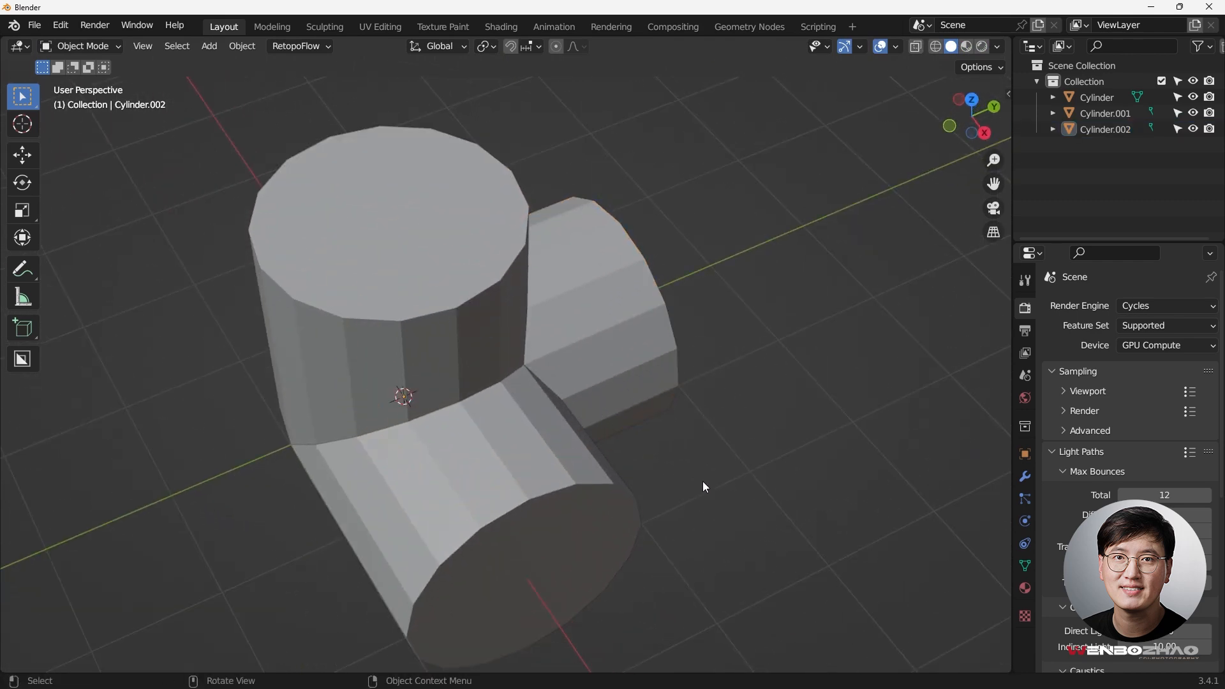
middle_click_drag(683, 474, 569, 390)
left_click(465, 294)
left_click(493, 381)
left_click(549, 411)
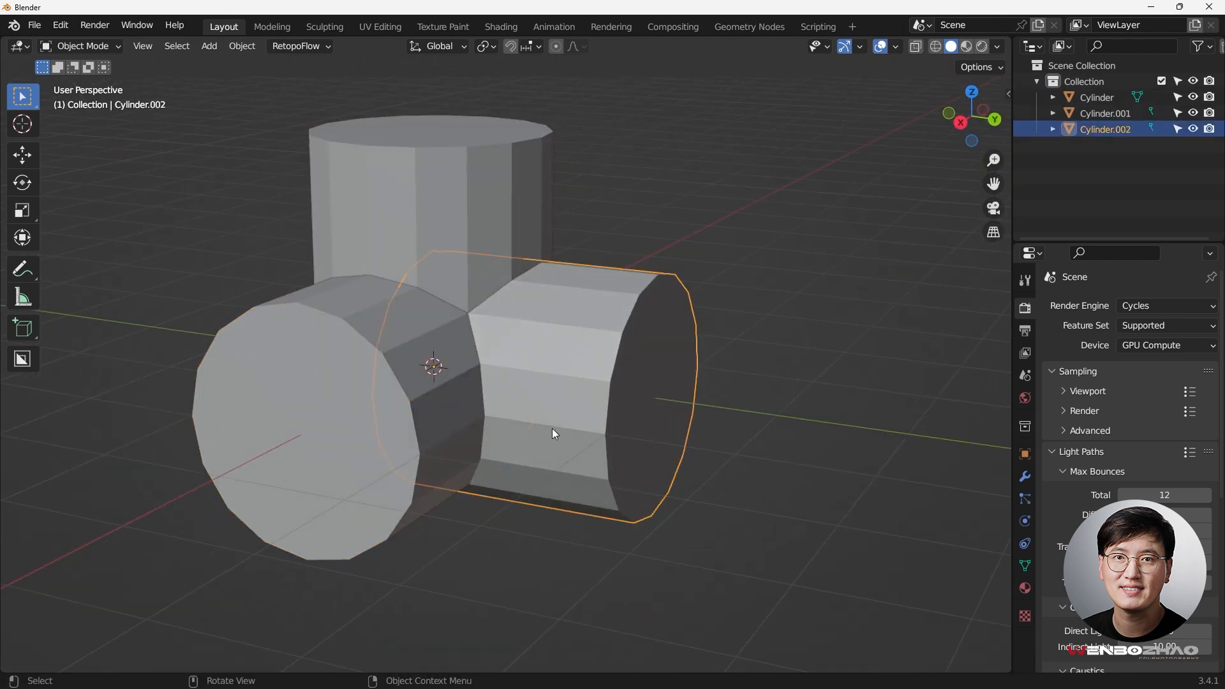
middle_click_drag(555, 451, 625, 515)
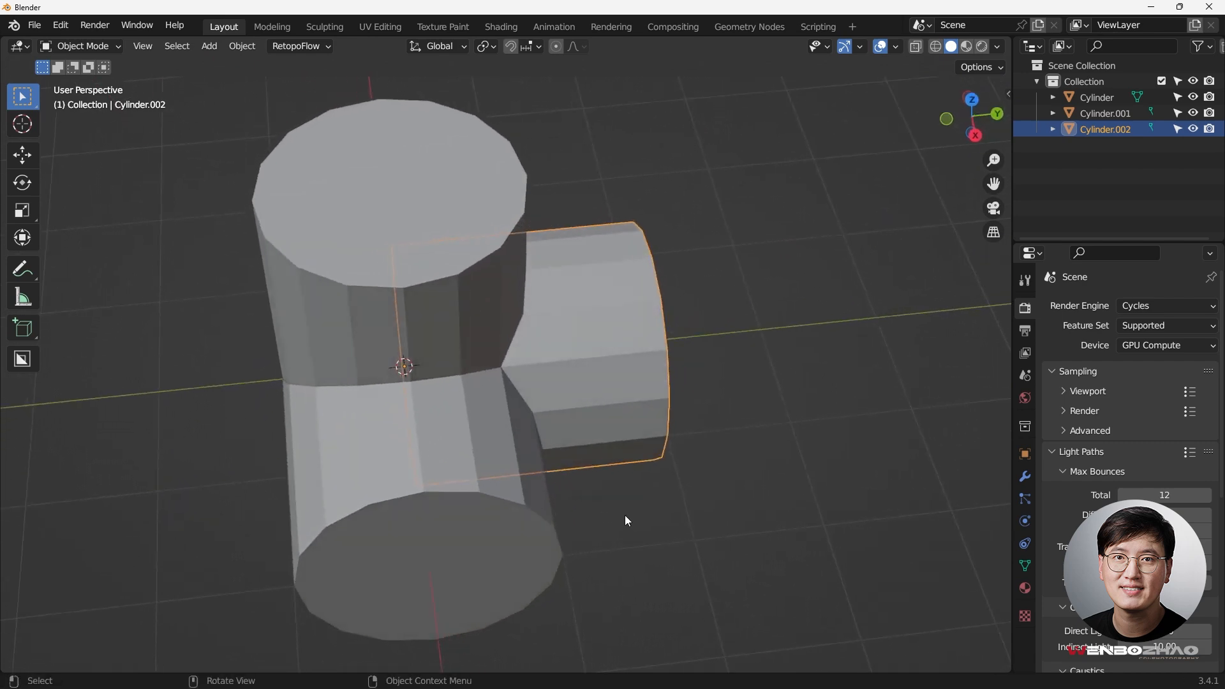
scroll(614, 502, "down", 4)
middle_click_drag(592, 478, 715, 398)
scroll(575, 425, "up", 2)
scroll(576, 423, "up", 1)
left_click(571, 381)
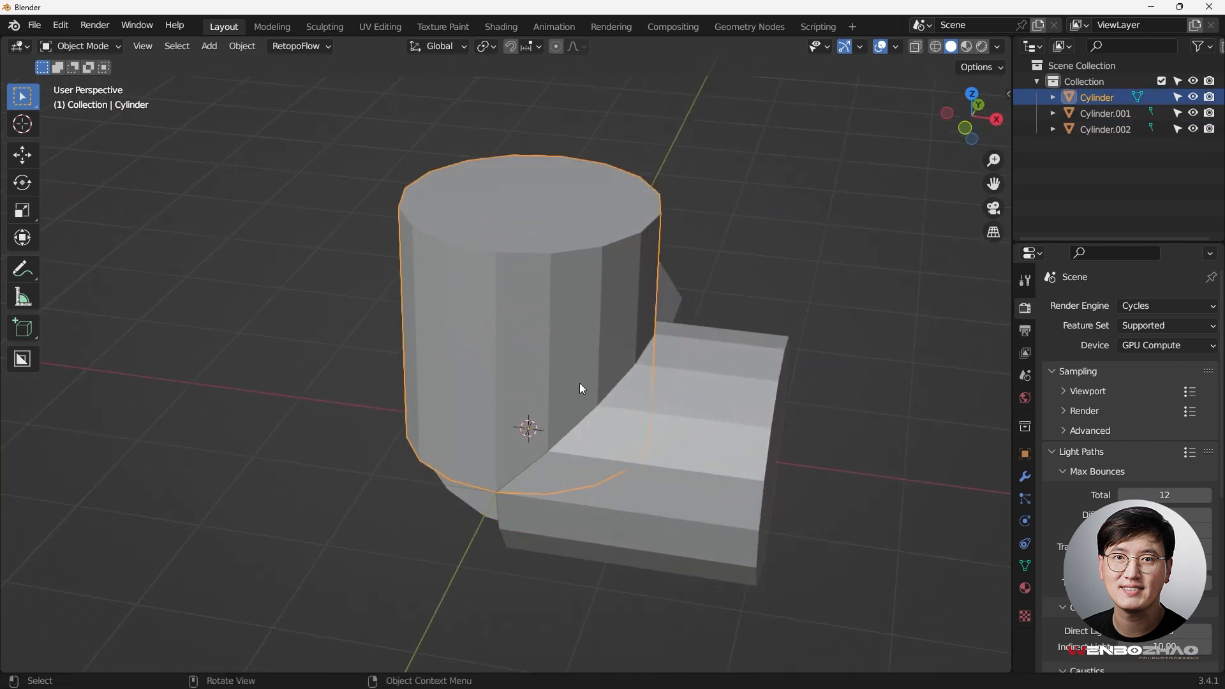
left_click(656, 414)
middle_click_drag(643, 419, 603, 373)
left_click(657, 289)
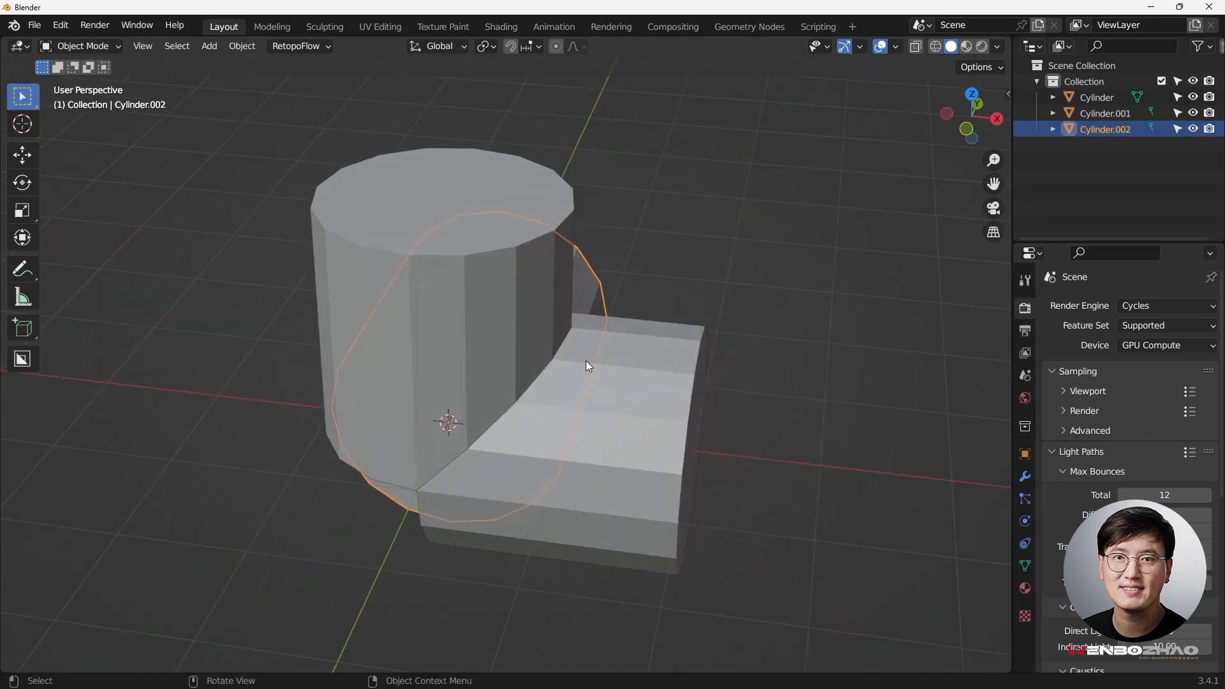
Step: Select the vertical cylinder and examine the edges where it meets the two horizontal cylinders
middle_click_drag(540, 350, 445, 319)
middle_click_drag(512, 368, 645, 370)
scroll(525, 365, "up", 2)
scroll(445, 377, "up", 2)
scroll(460, 316, "down", 4)
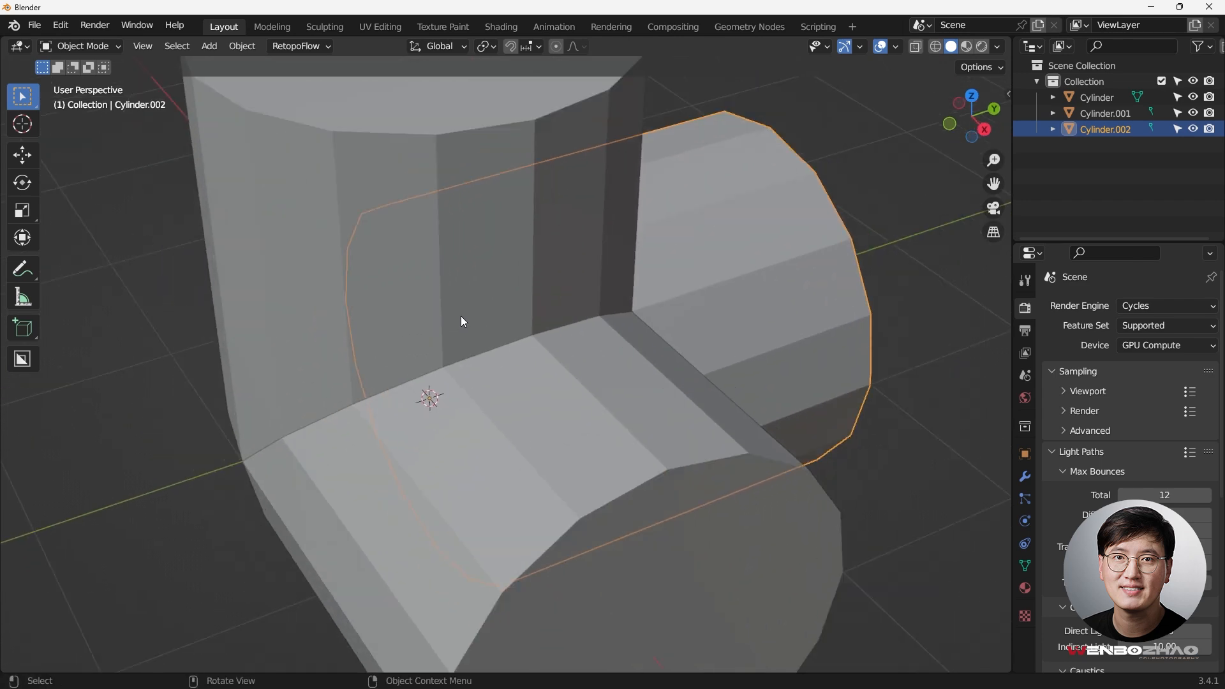
middle_click_drag(489, 331, 468, 306)
left_click(478, 377)
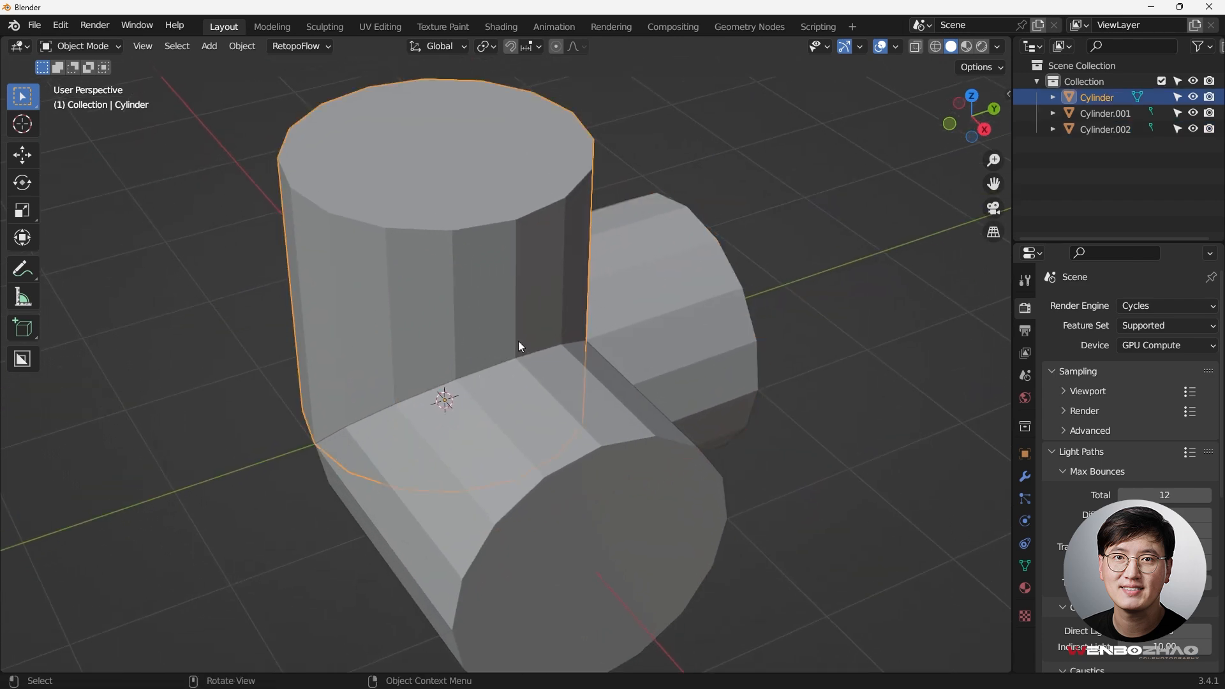
scroll(473, 370, "up", 3)
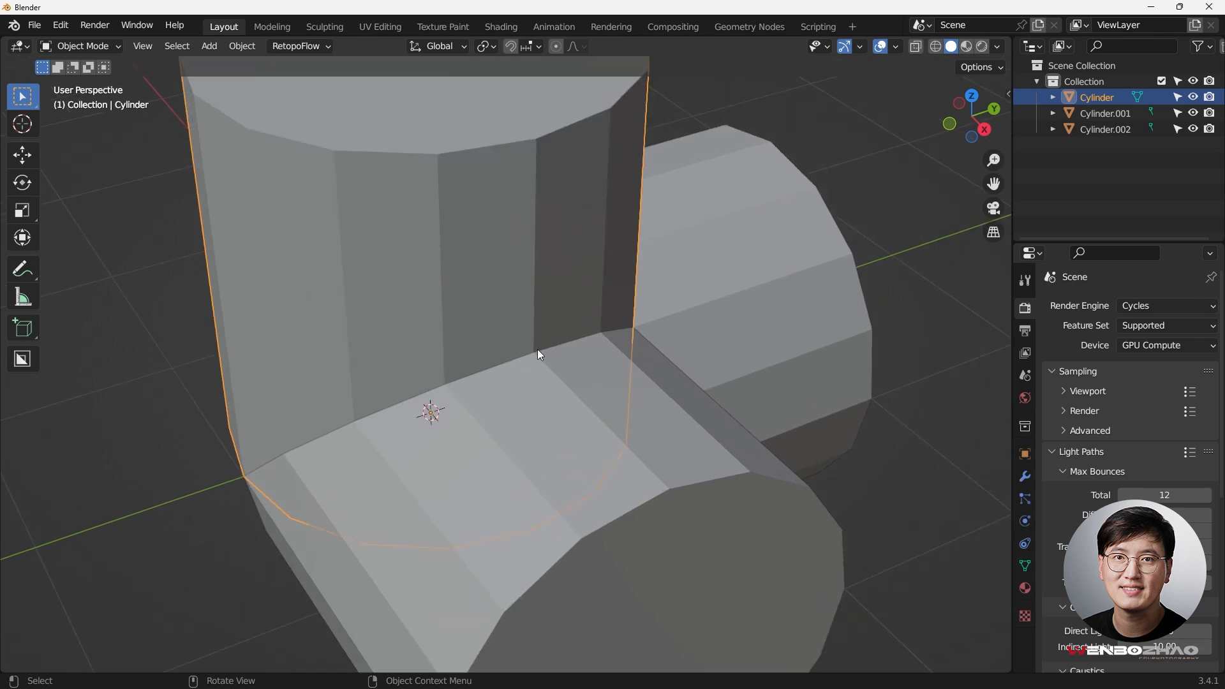
middle_click_drag(538, 350, 458, 365)
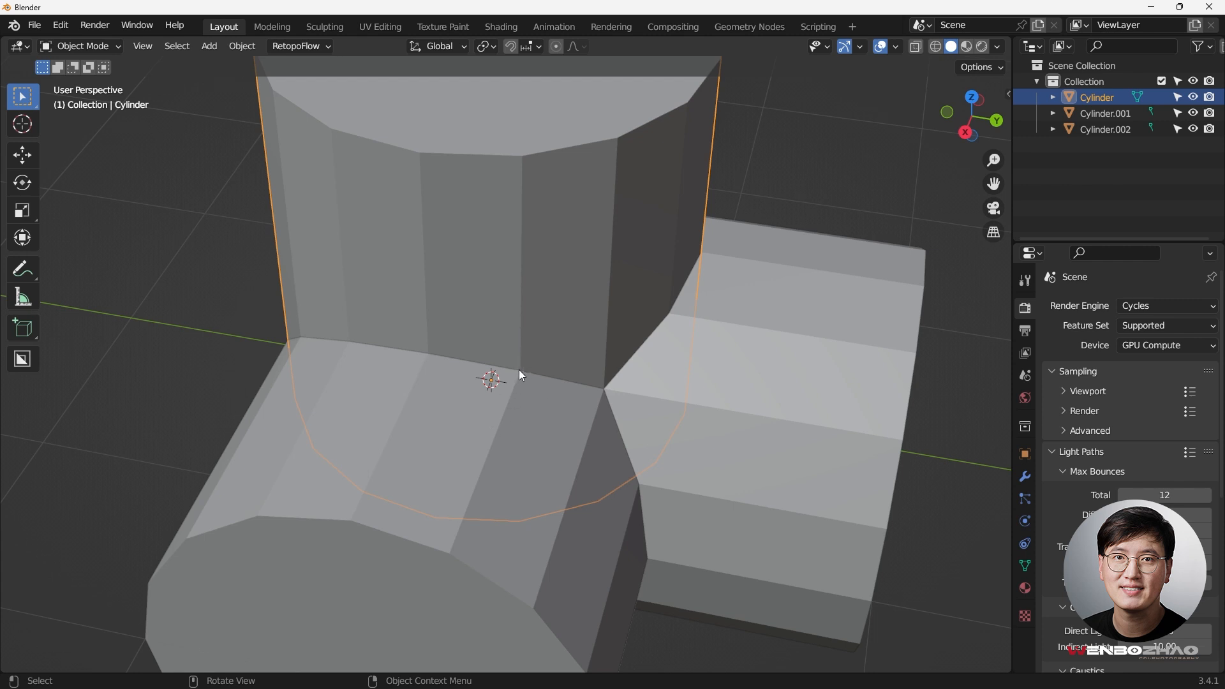
scroll(517, 369, "down", 3)
middle_click_drag(516, 368, 599, 367)
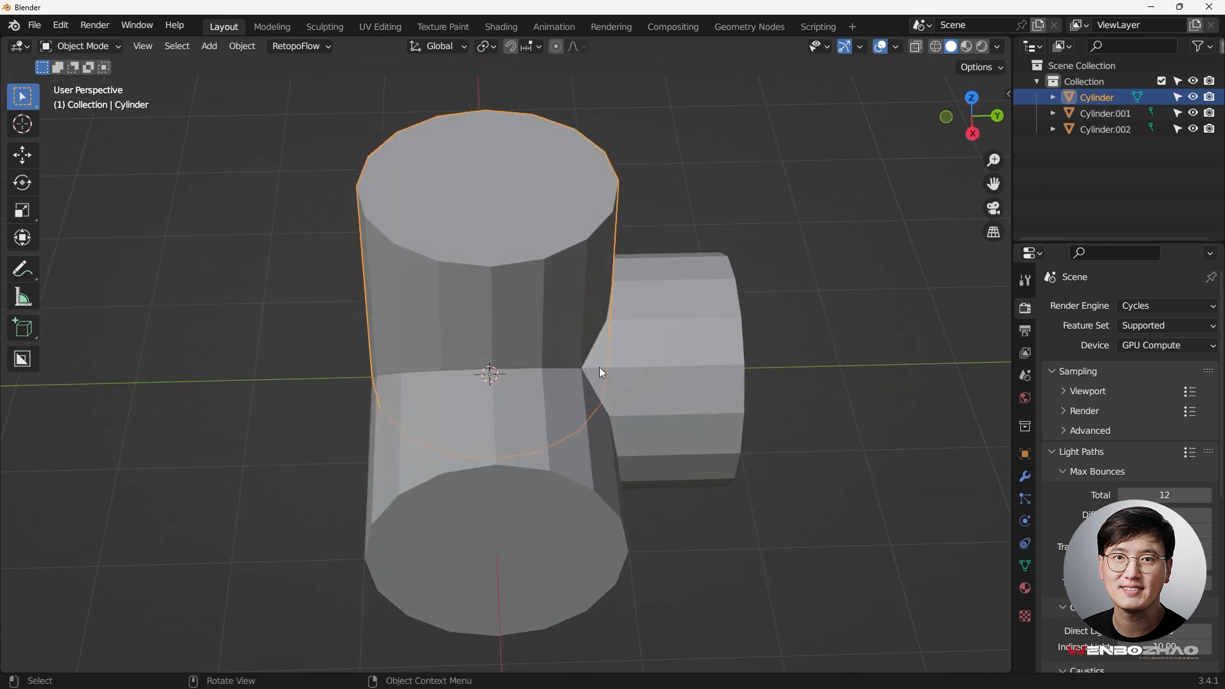
scroll(554, 366, "up", 2)
scroll(506, 365, "down", 5)
mouse_move(509, 372)
middle_mouse_down()
mouse_move(580, 363)
mouse_move(517, 375)
middle_mouse_up()
scroll(517, 375, "up", 2)
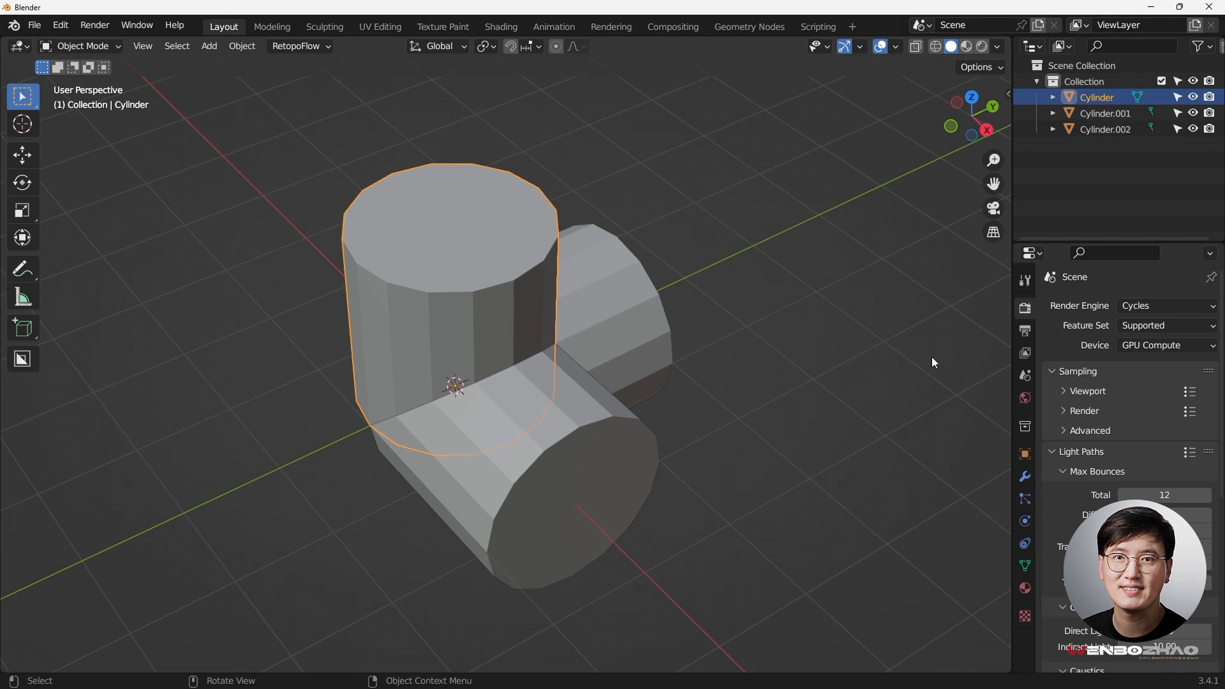
Step: Add a Union Boolean modifier to the vertical cylinder with the cylinder along X as its object, and apply it
left_click(1025, 477)
left_click(1099, 309)
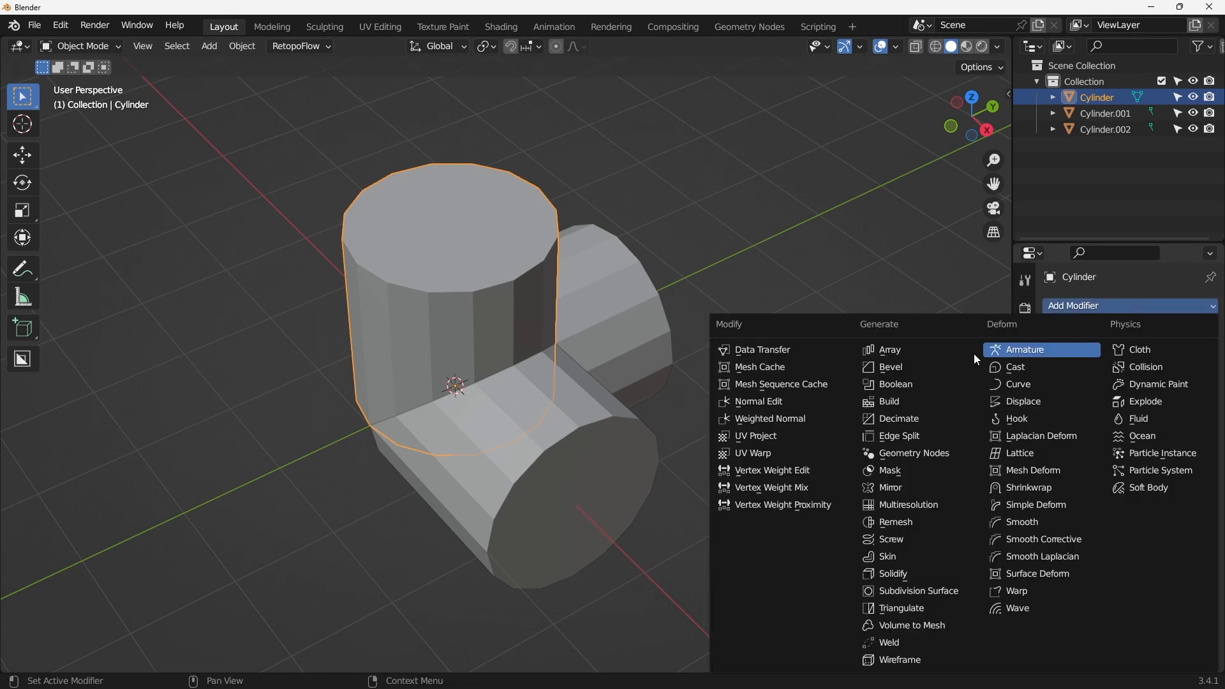
left_click(896, 385)
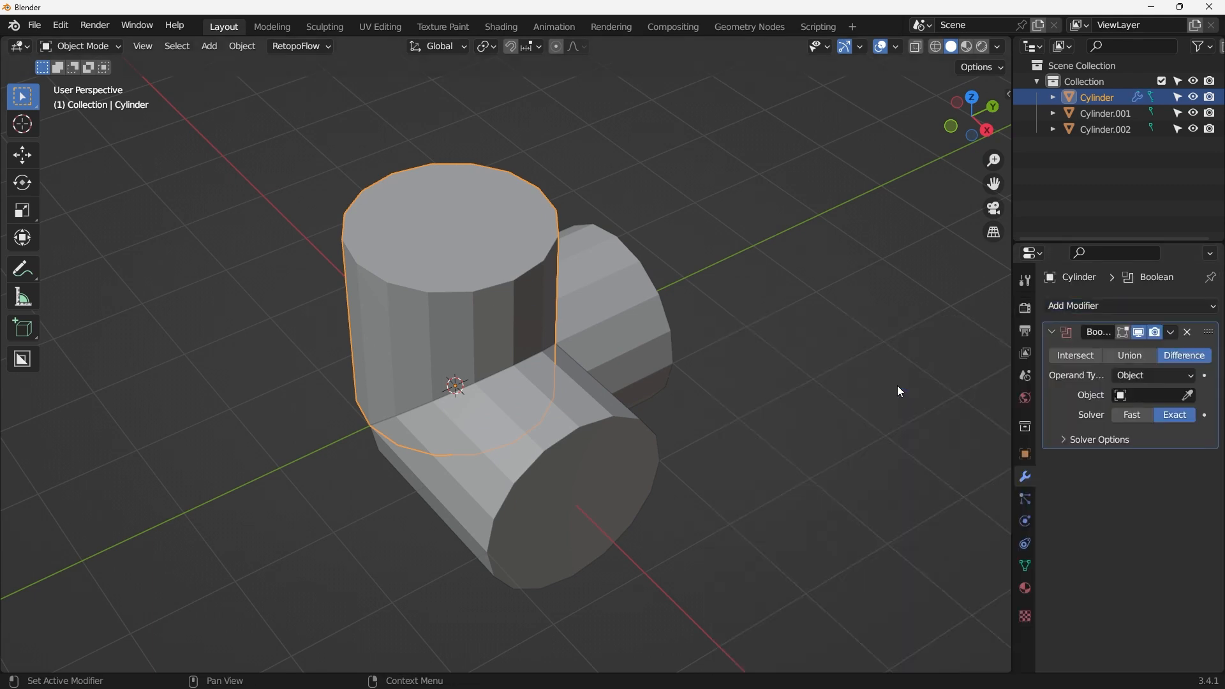
left_click(1139, 355)
left_click(1190, 397)
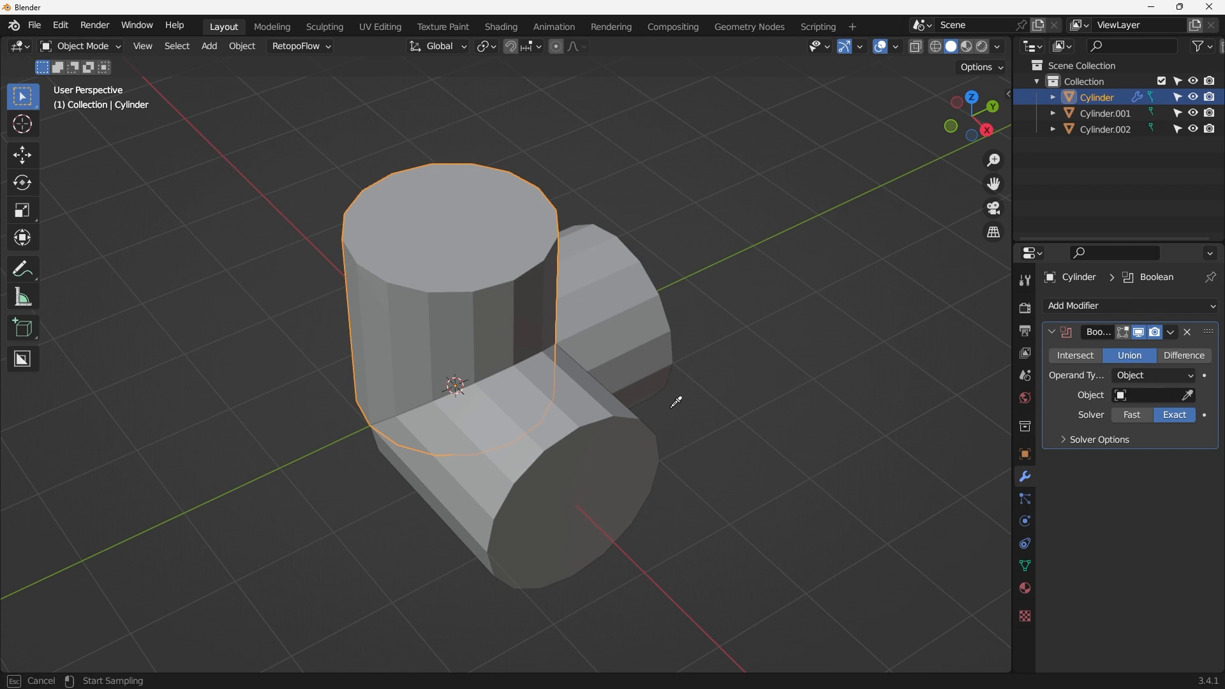
left_click(576, 423)
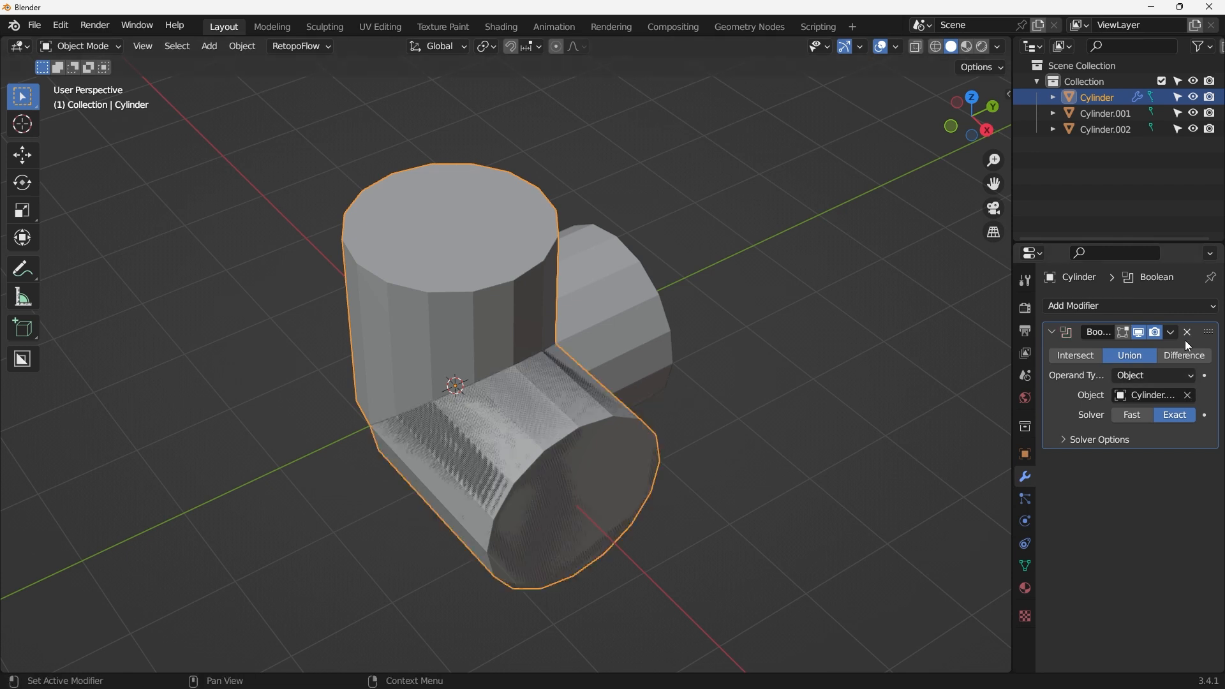
key("ctrl+a")
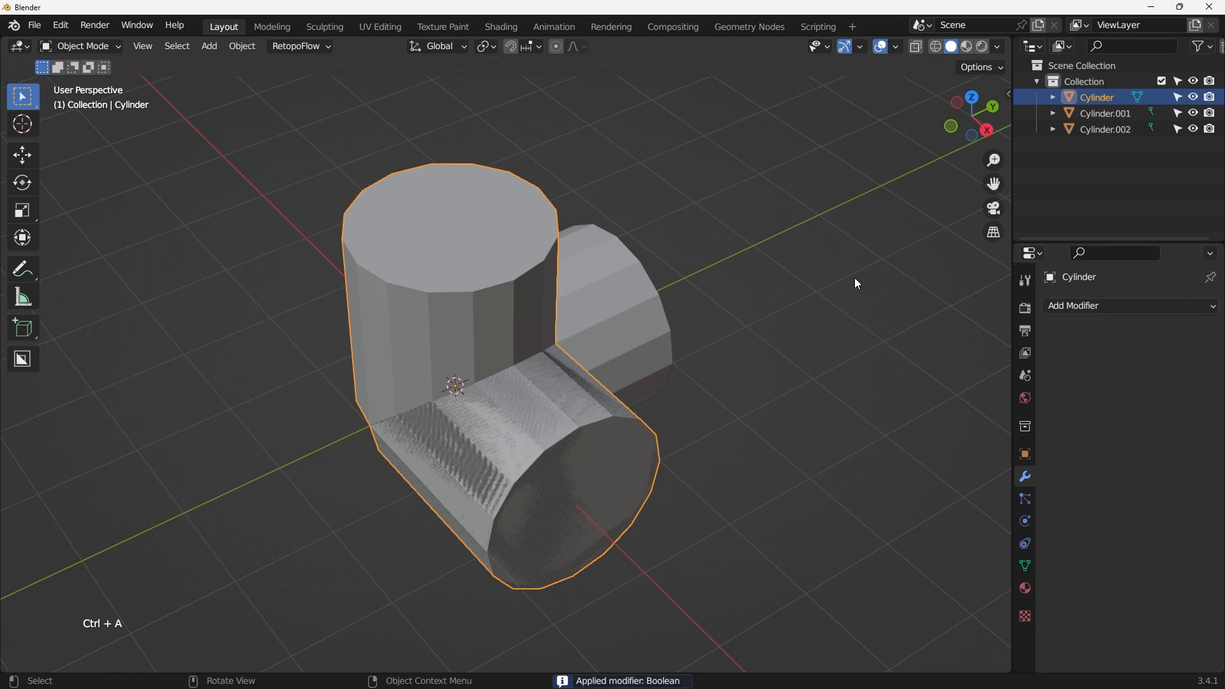
Step: Add a second Union Boolean modifier to the merged pipe with the cylinder along Y as its object, and apply it
left_click(1162, 305)
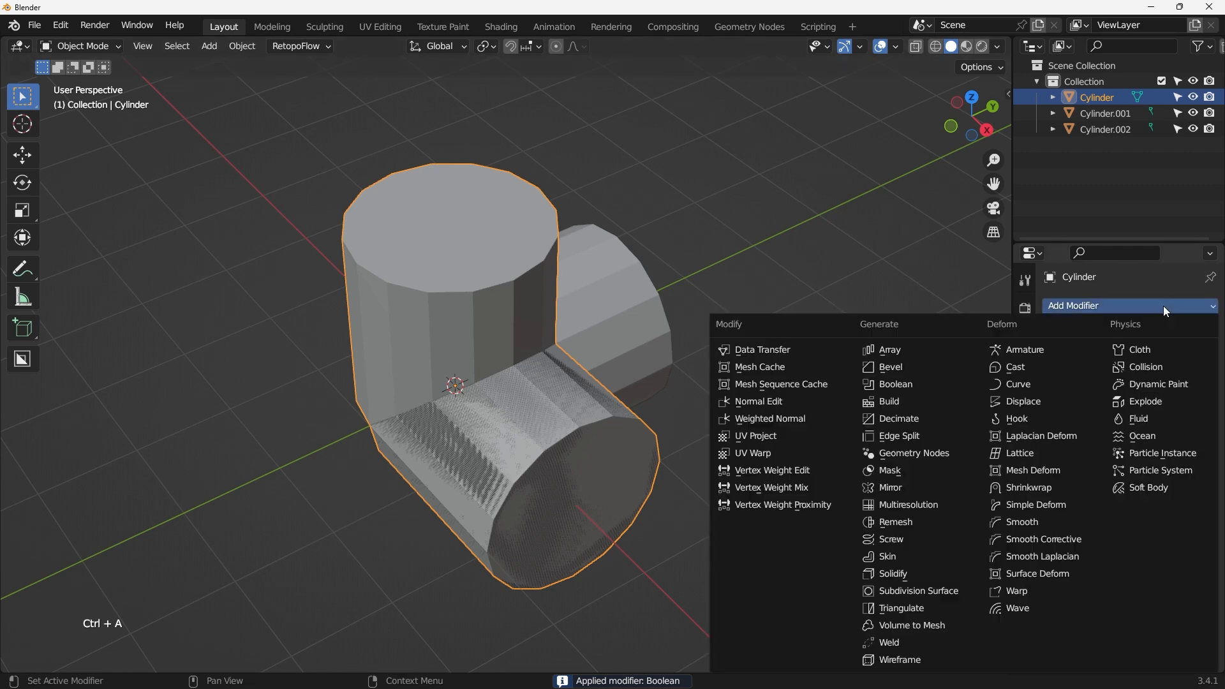
left_click(915, 388)
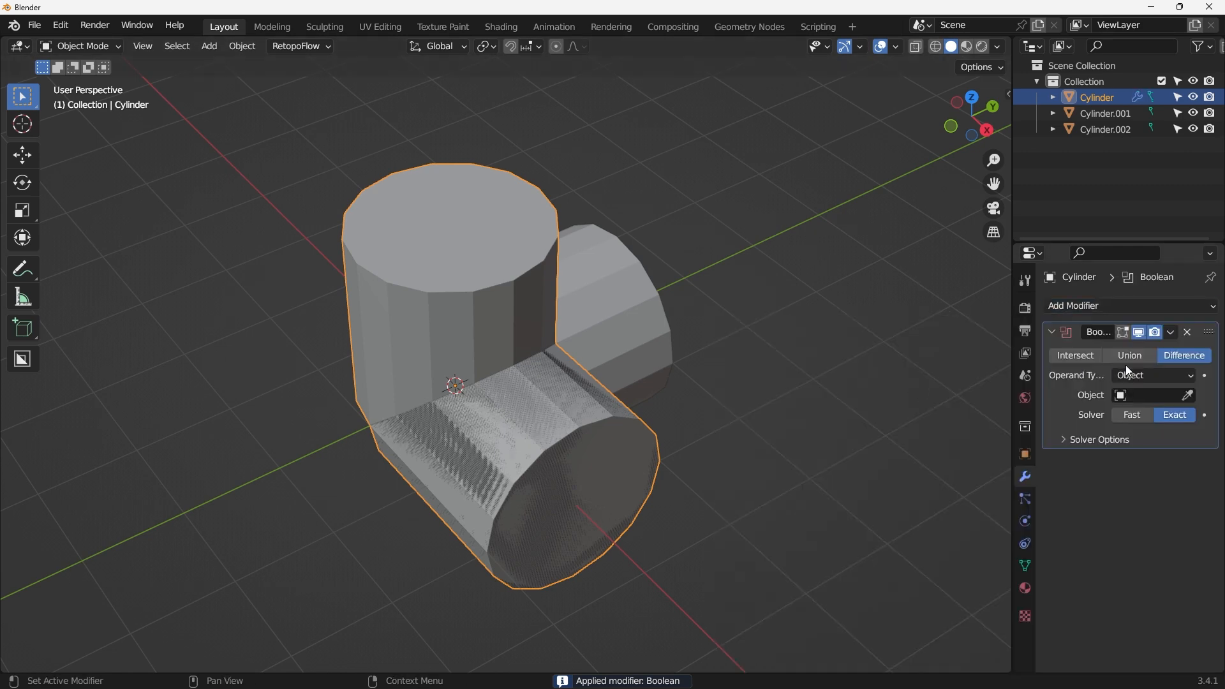
left_click(1188, 394)
left_click(635, 274)
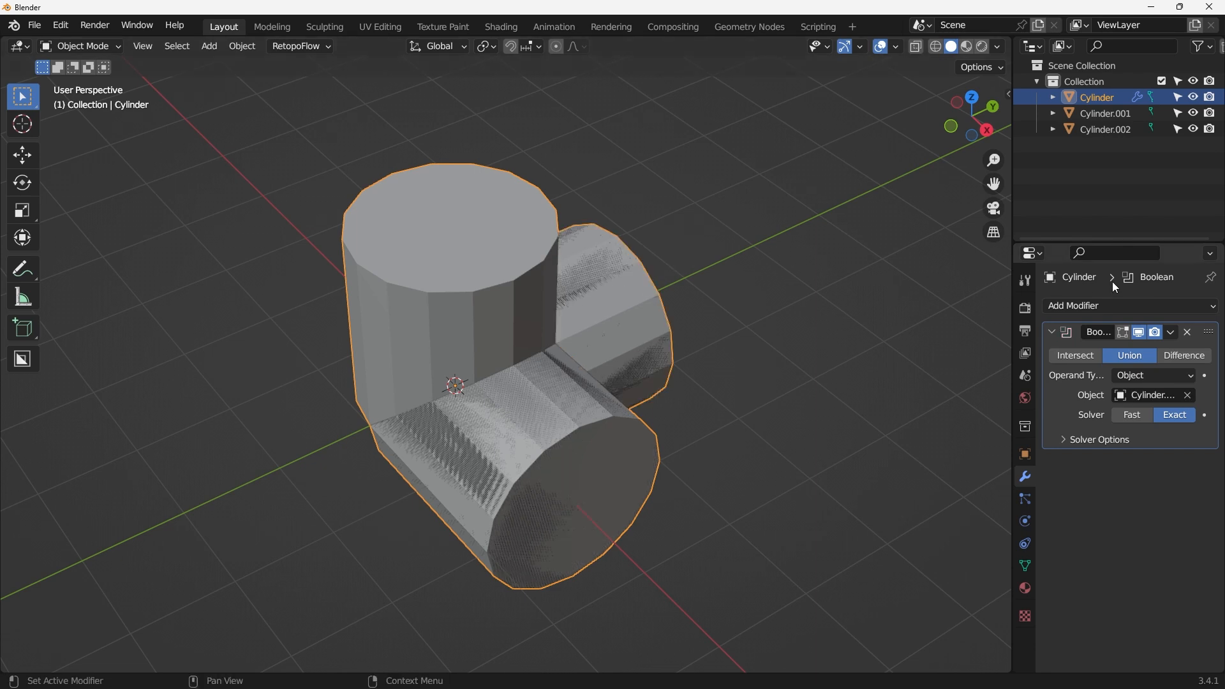
key("ctrl+a")
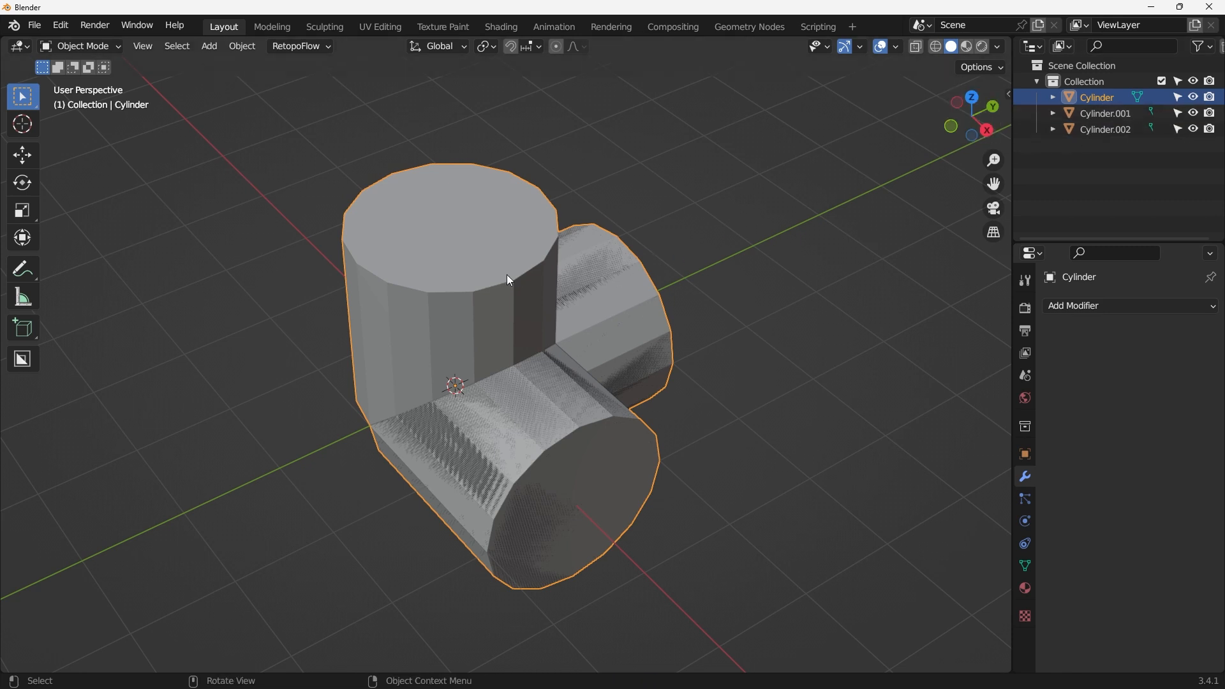
Step: Hide the two original horizontal cylinders, leaving only the merged pipe in view
key("g")
right_click(143, 231)
left_click(1193, 114)
left_click(1194, 129)
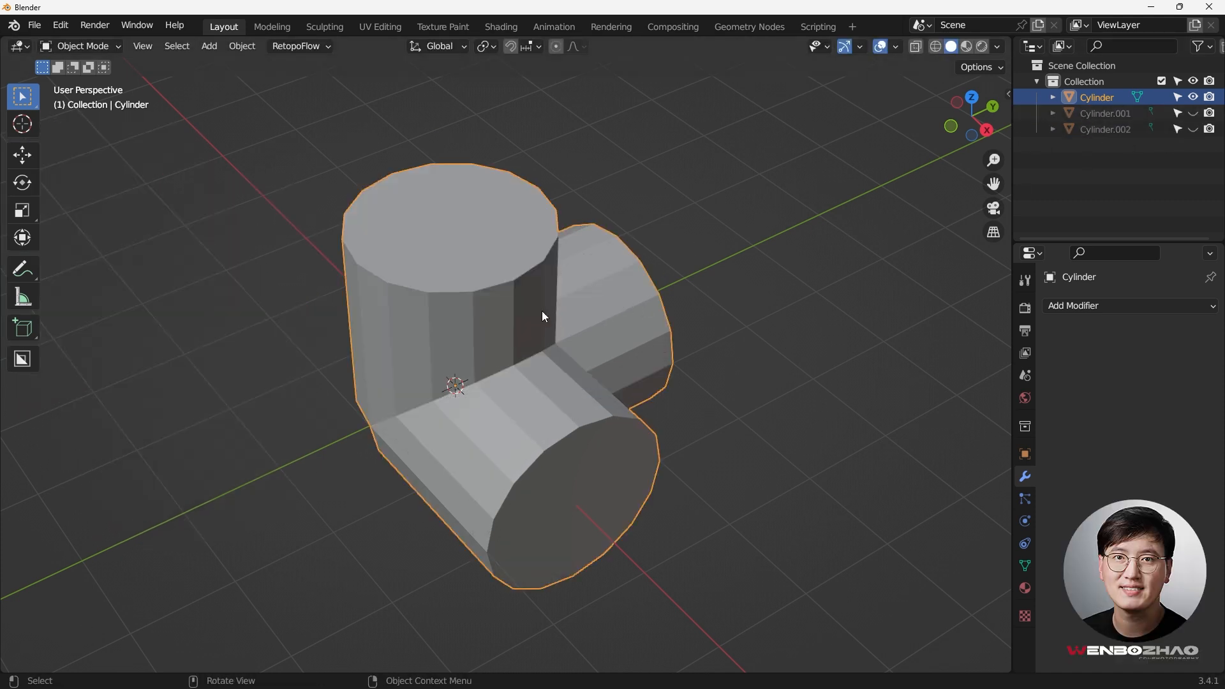
Step: In Edit Mode, inspect the notch where the three pipes meet and delete the inner corner vertex at the origin
middle_click_drag(533, 349, 456, 372)
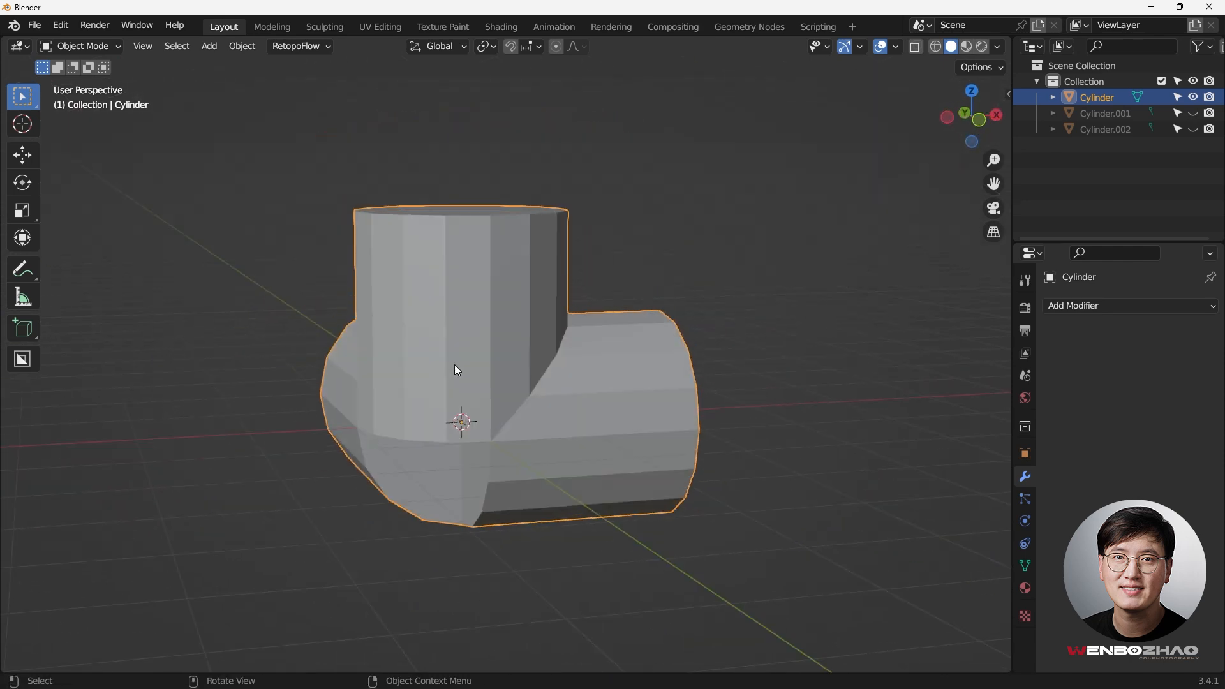
key("Tab")
scroll(465, 421, "up", 5)
middle_click_drag(648, 377, 501, 269)
middle_click_drag(427, 192, 584, 346)
key("alt+a")
middle_click_drag(594, 302, 579, 279)
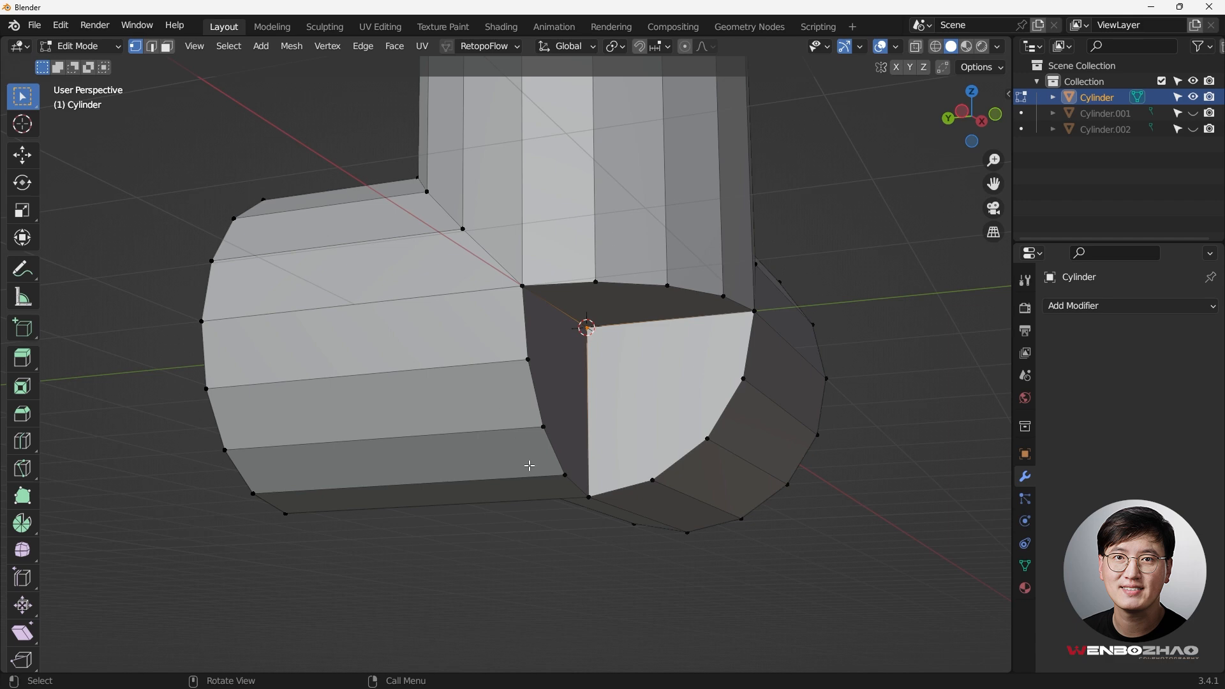
middle_click_drag(551, 299, 582, 317)
key("g")
right_click(608, 351)
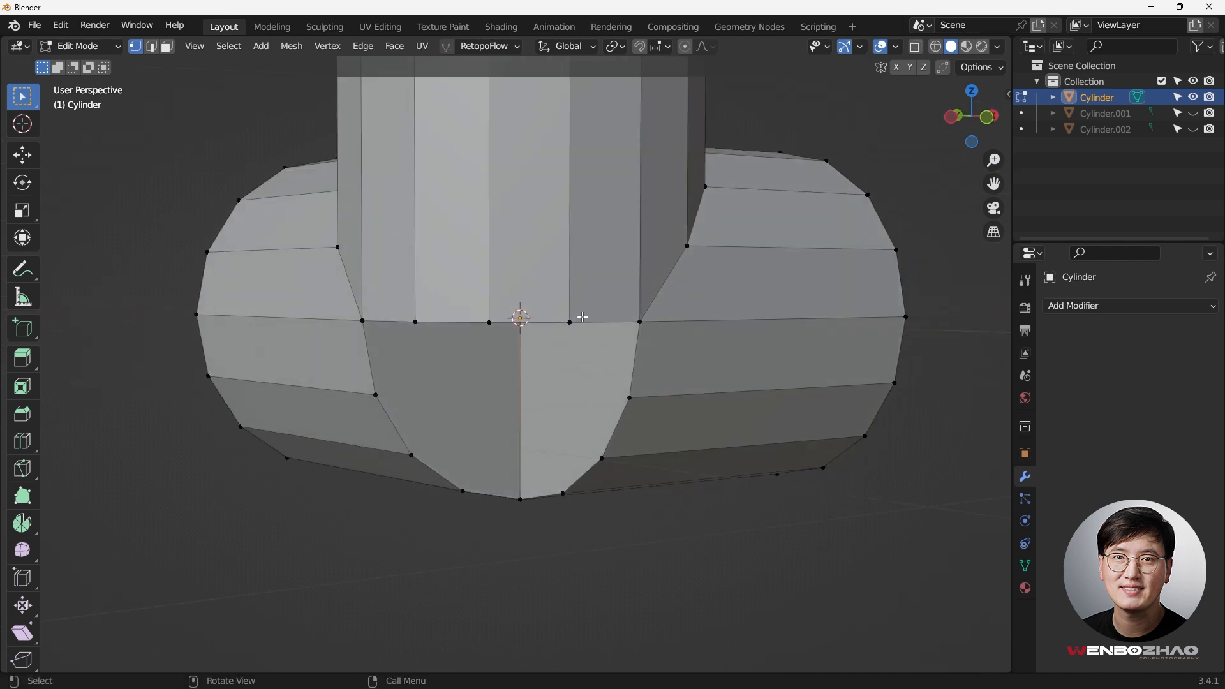
key("x")
left_click(585, 322)
Step: Try to fill the open corner between the three pipes with a single face made from its boundary vertices, and undo the fill
middle_click_drag(585, 322, 399, 345)
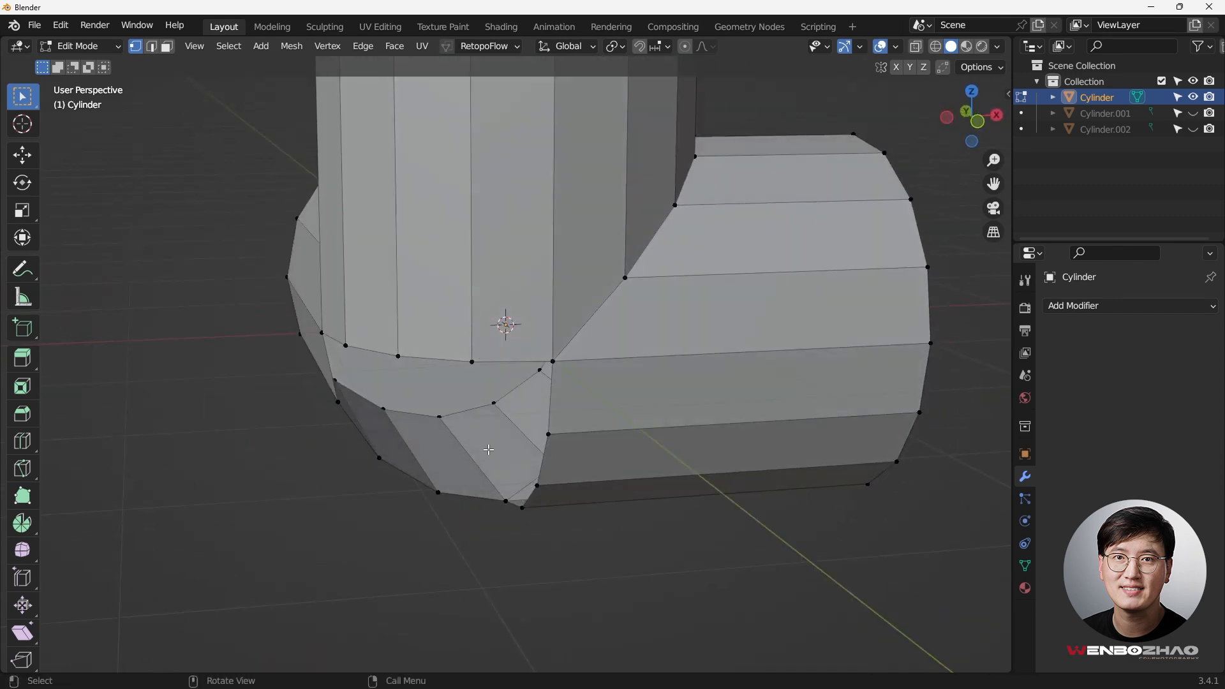
middle_click_drag(561, 409, 560, 363)
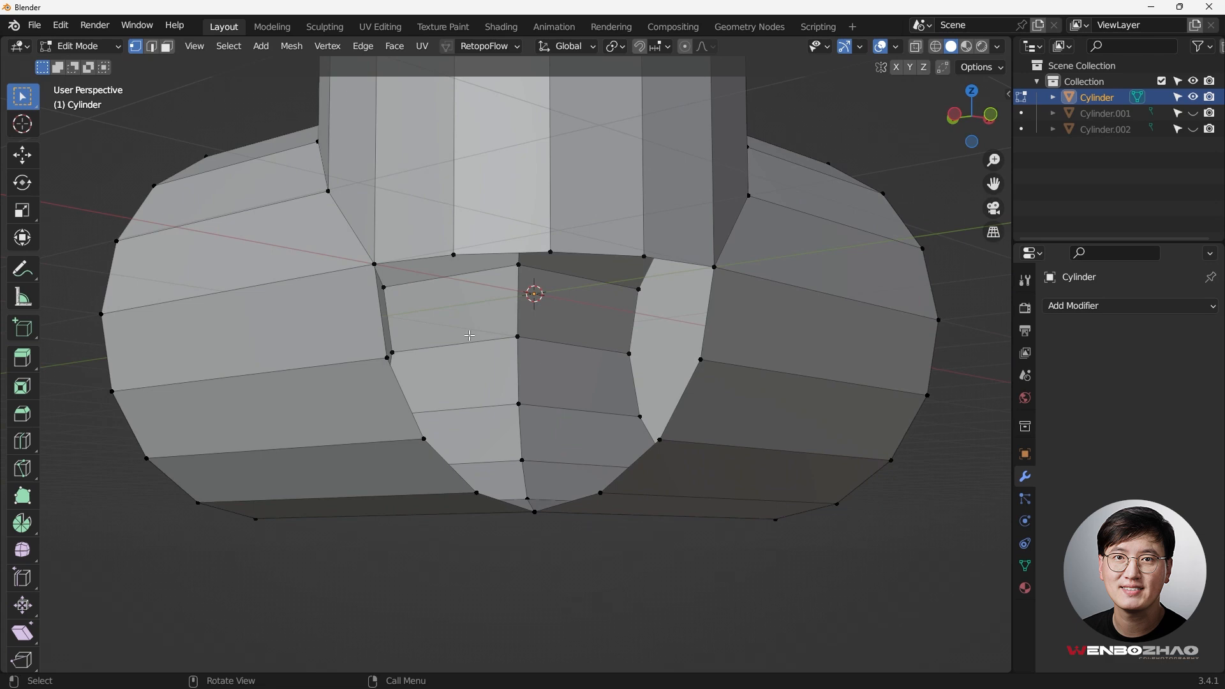
middle_click_drag(362, 241, 440, 191)
left_click_drag(446, 183, 546, 194)
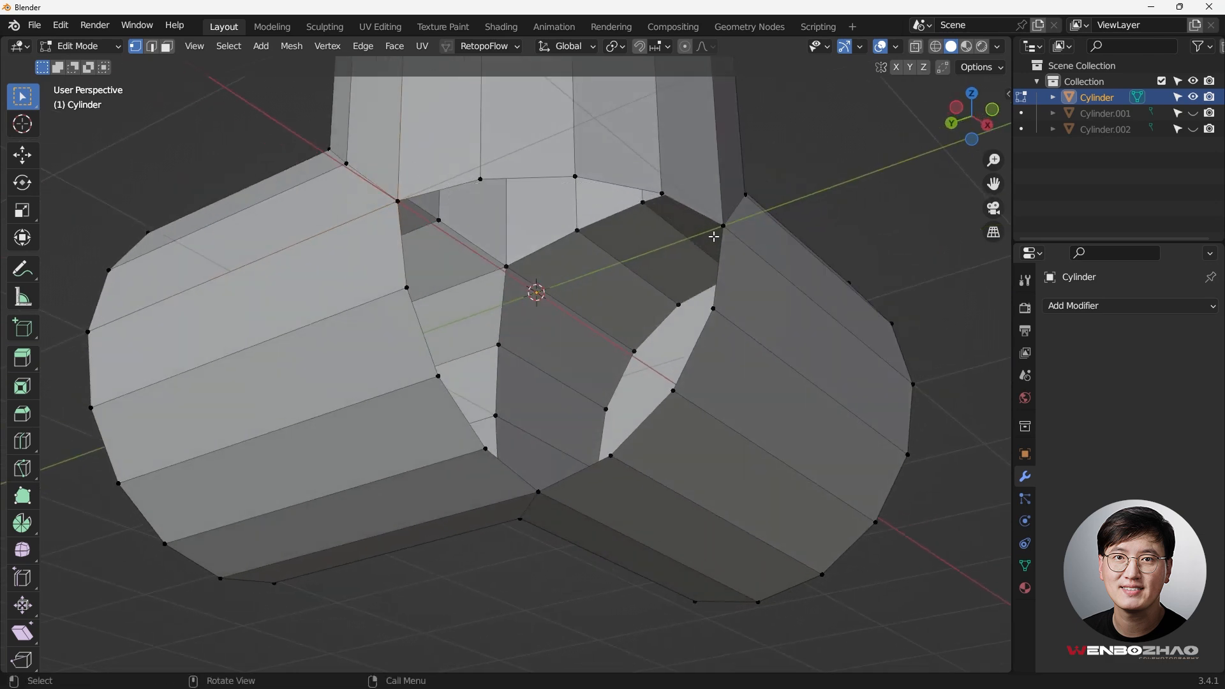
scroll(465, 286, "down", 2)
middle_click_drag(523, 273, 618, 327)
left_click_drag(556, 258, 717, 487)
middle_click_drag(525, 424, 490, 453)
middle_click_drag(462, 273, 746, 355)
key("f")
key("alt+z")
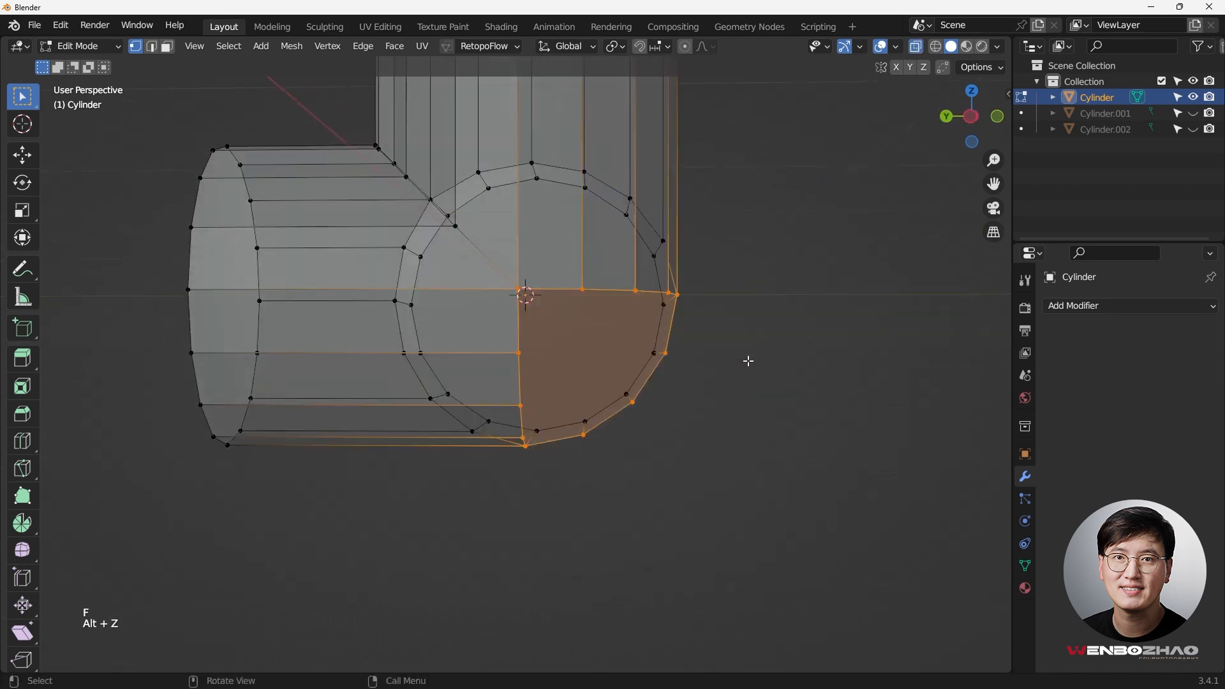
key("alt+z")
middle_click_drag(640, 336, 582, 336)
key("ctrl+z")
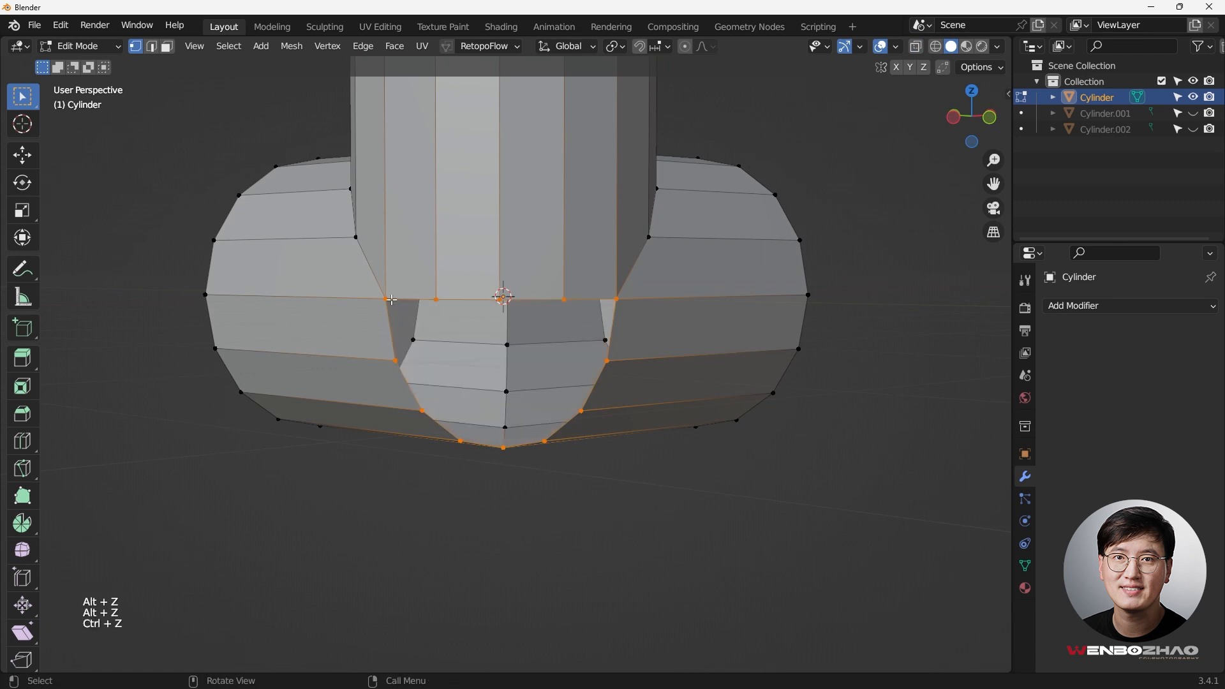
Step: In front view, leave Edit Mode and add a Round Cube at the origin using the Quadsphere preset
middle_click_drag(591, 312, 600, 371)
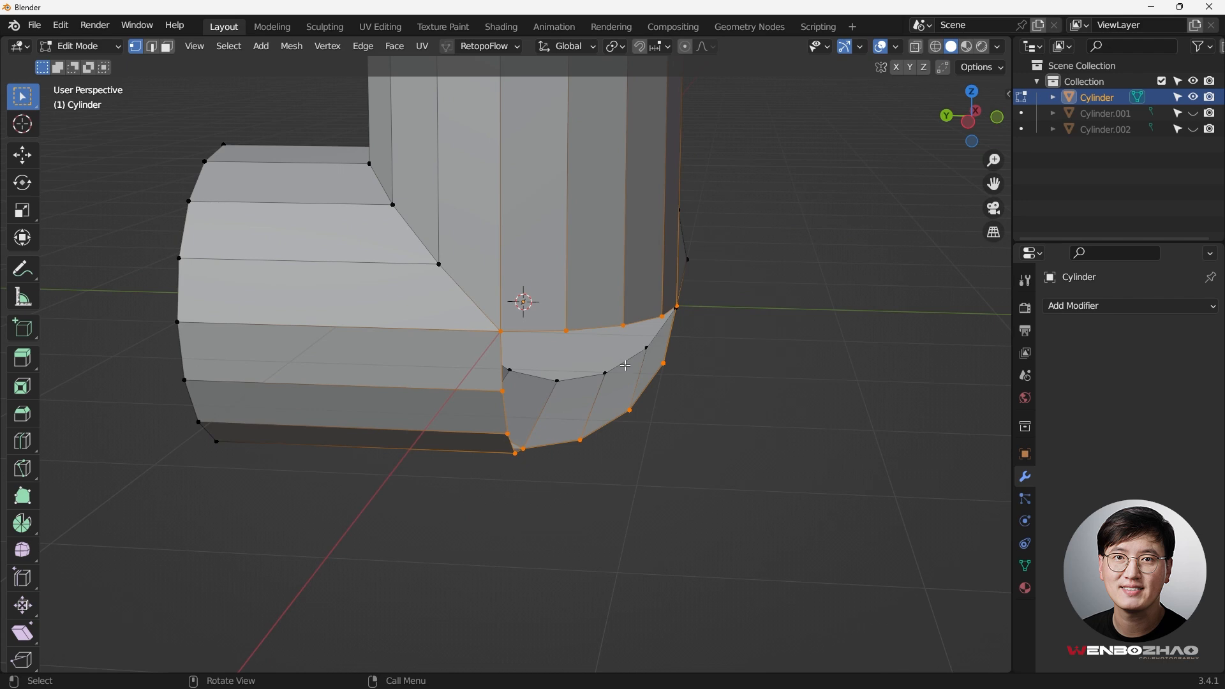
middle_click_drag(706, 356, 536, 429)
key("KP_1")
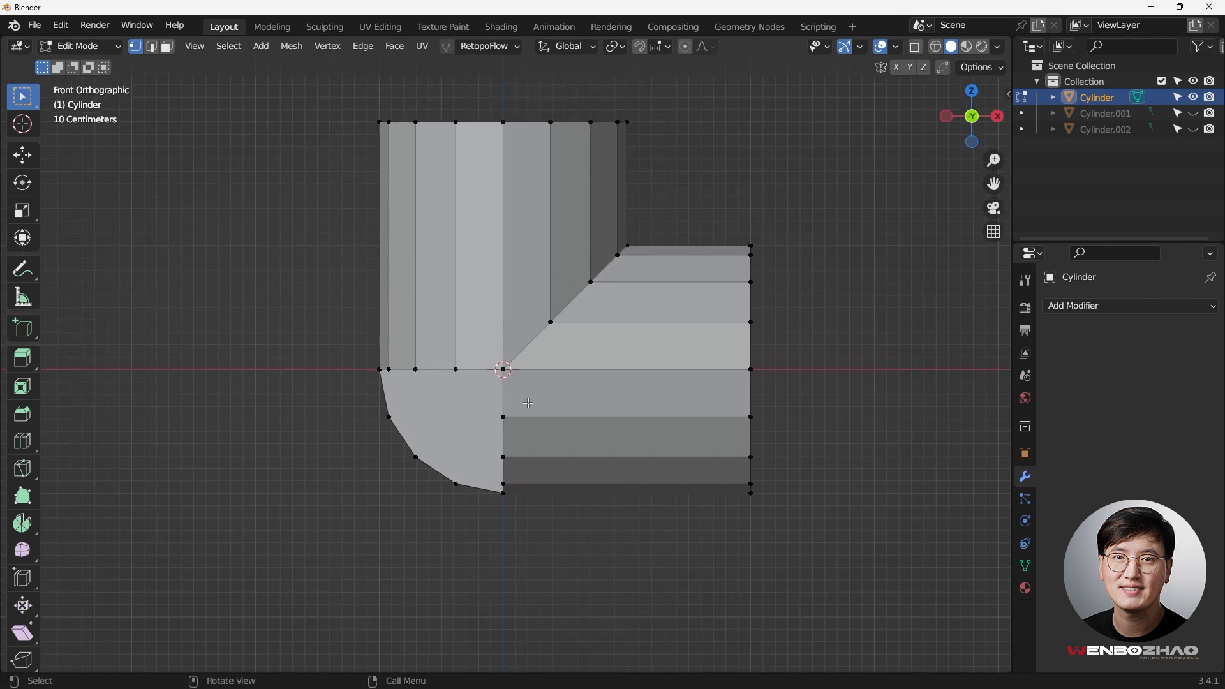
key("Tab")
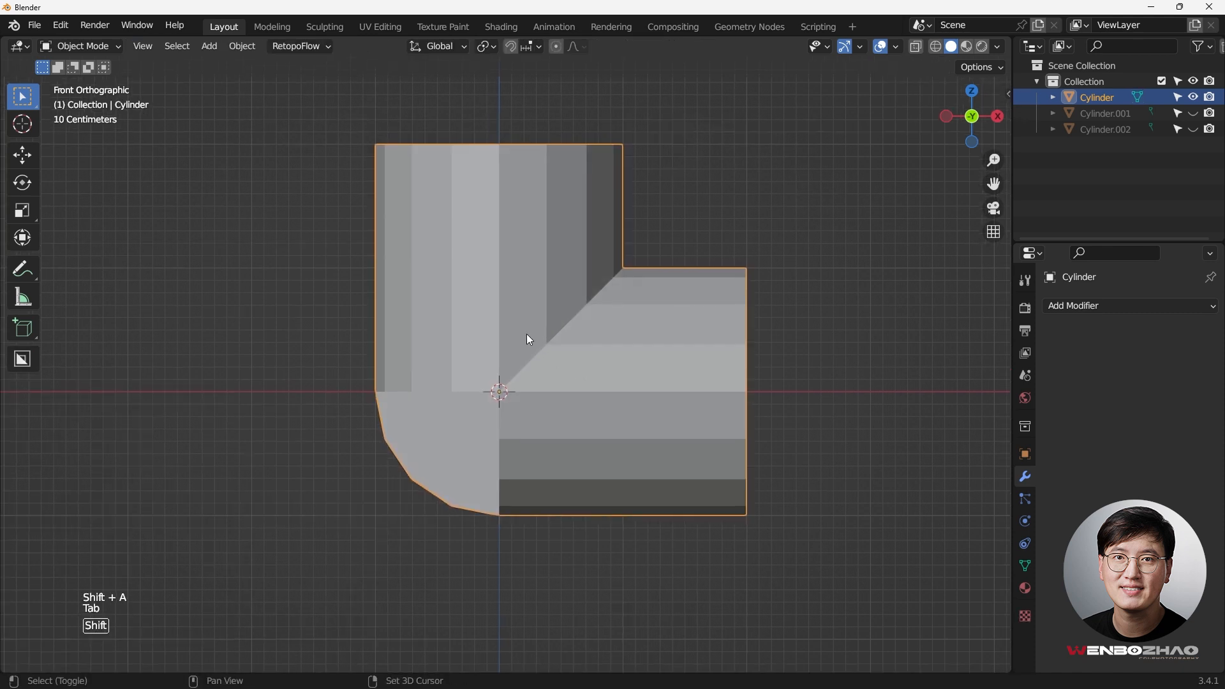
key("shift+a")
mouse_move(504, 337)
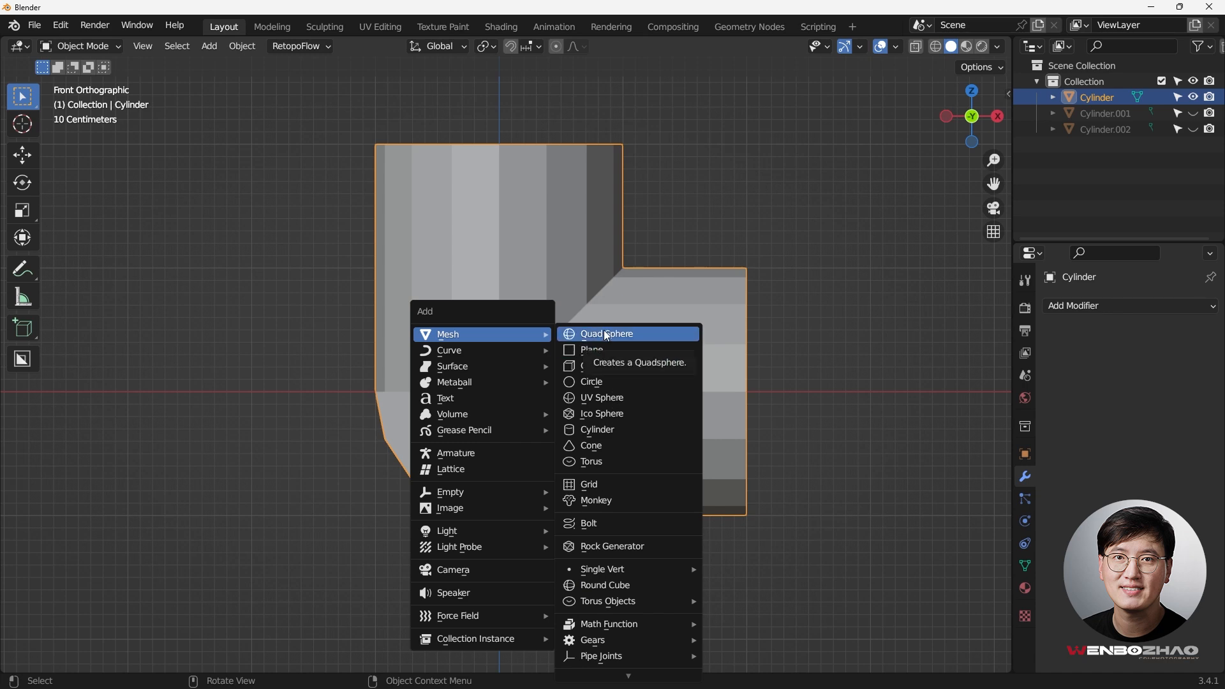
left_click(616, 586)
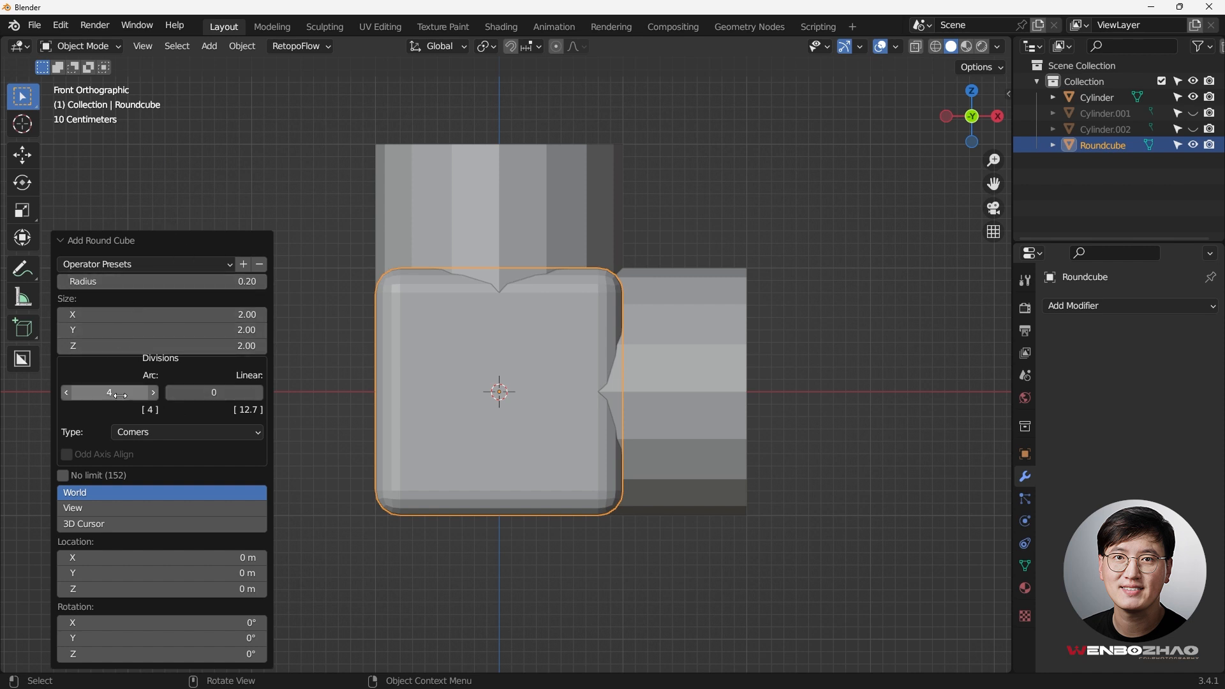
left_click(136, 266)
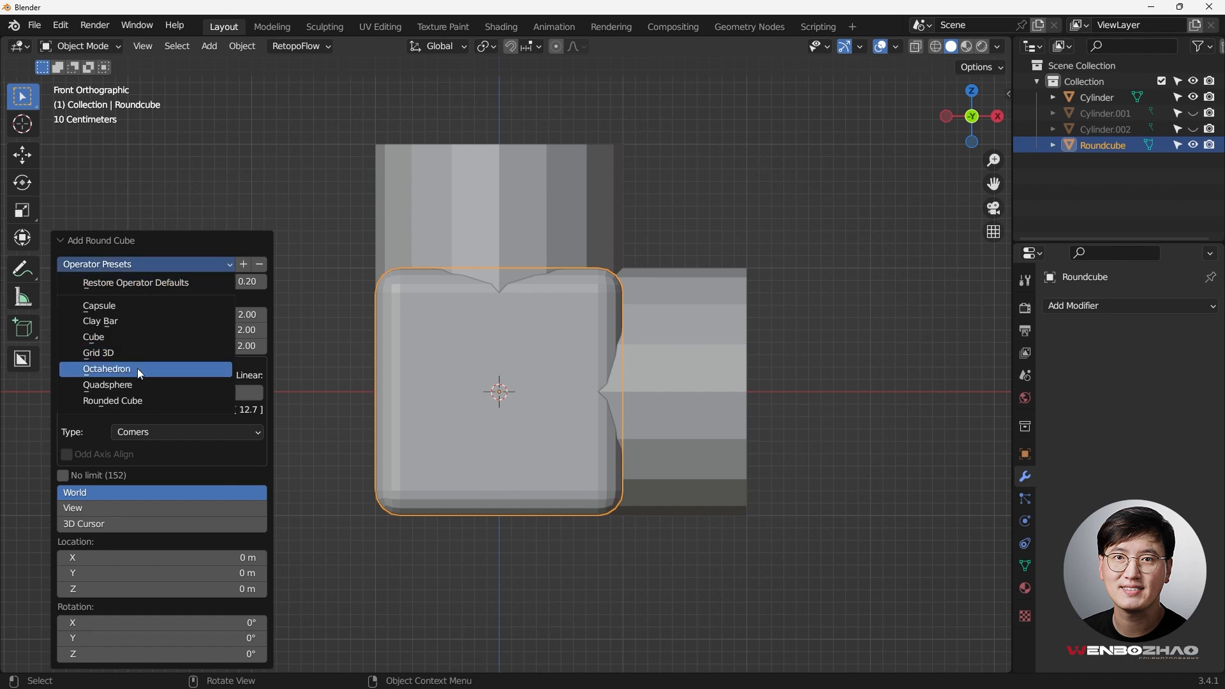
left_click(135, 386)
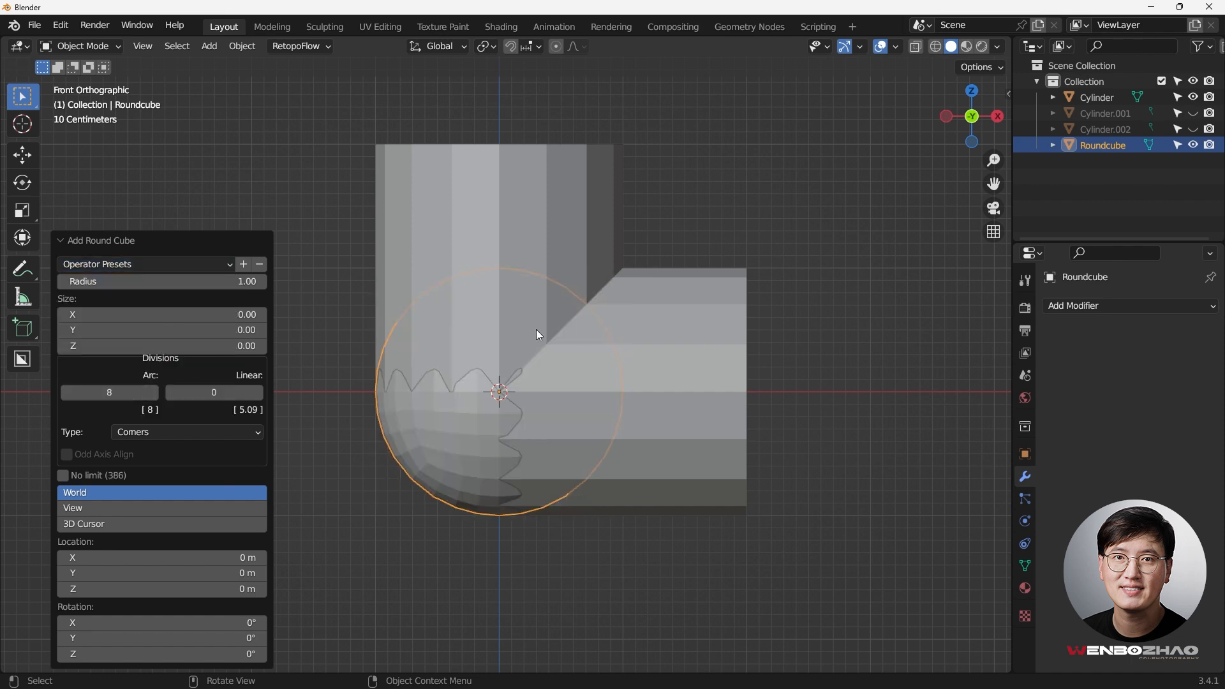
Step: Set the round cube's arc divisions to 4
left_click(67, 394)
left_click(67, 394)
left_click(67, 394)
left_click(67, 394)
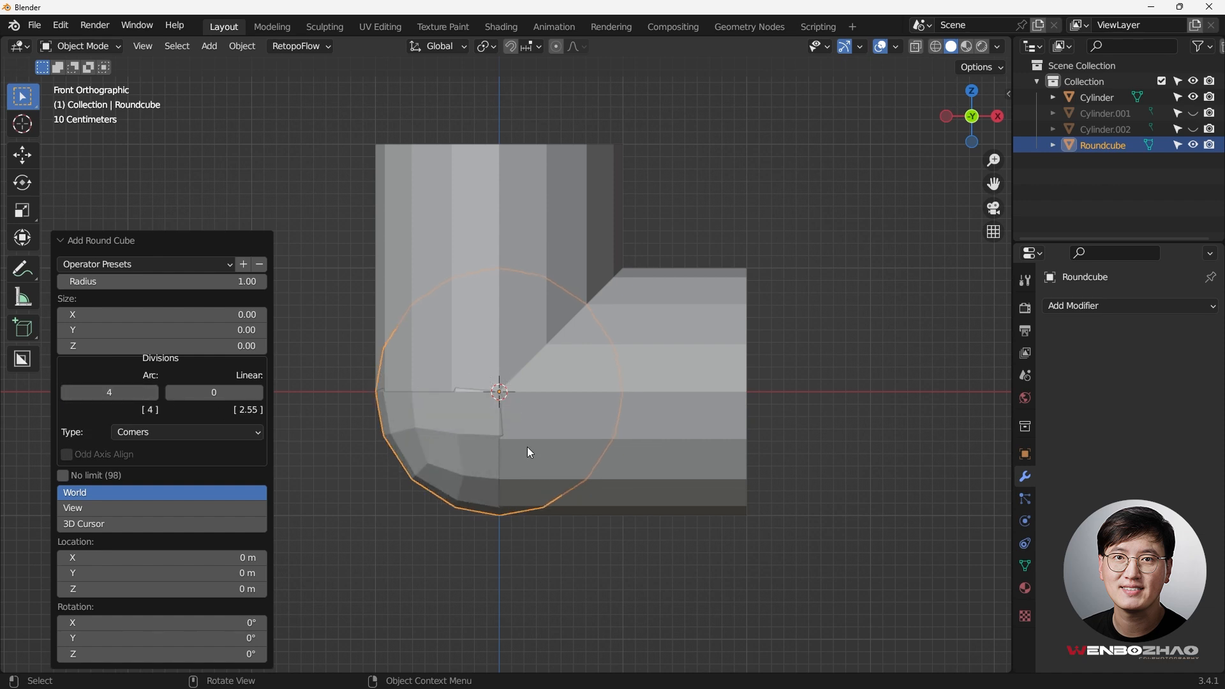
Step: Rotate all of the sphere's vertices 45° about Z in top view with X-ray on, aligning them with the pipes
middle_click_drag(427, 397, 465, 443)
key("KP_7")
scroll(474, 439, "up", 1)
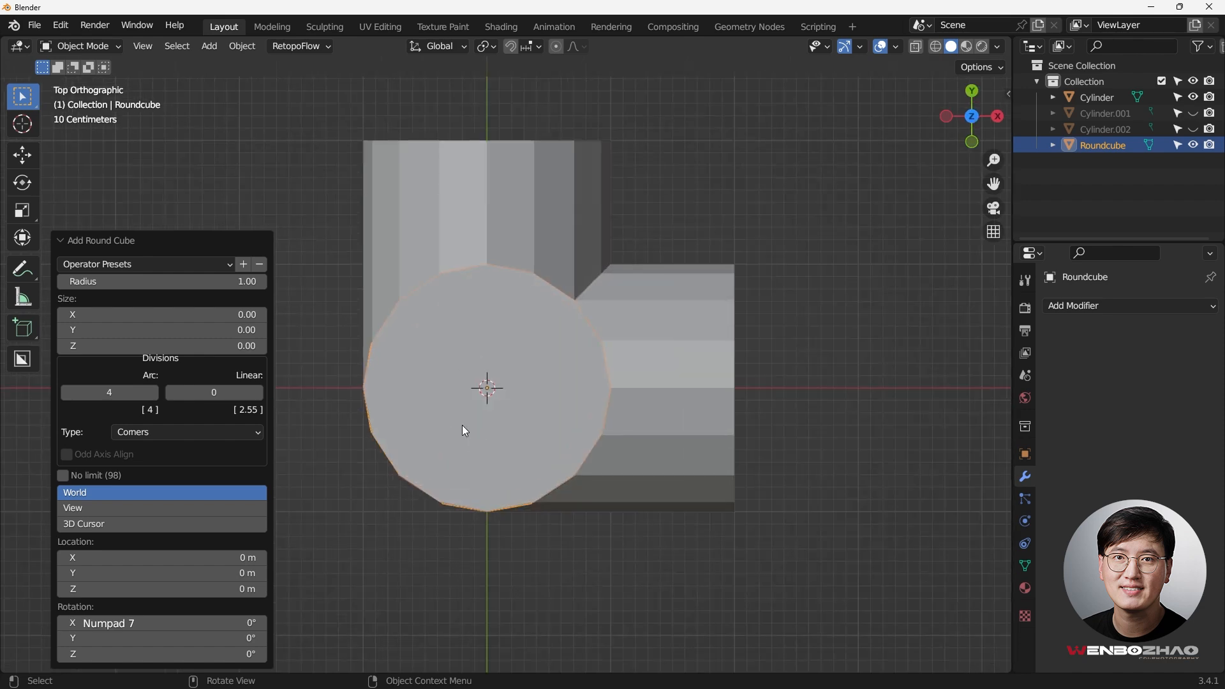
key("alt+z")
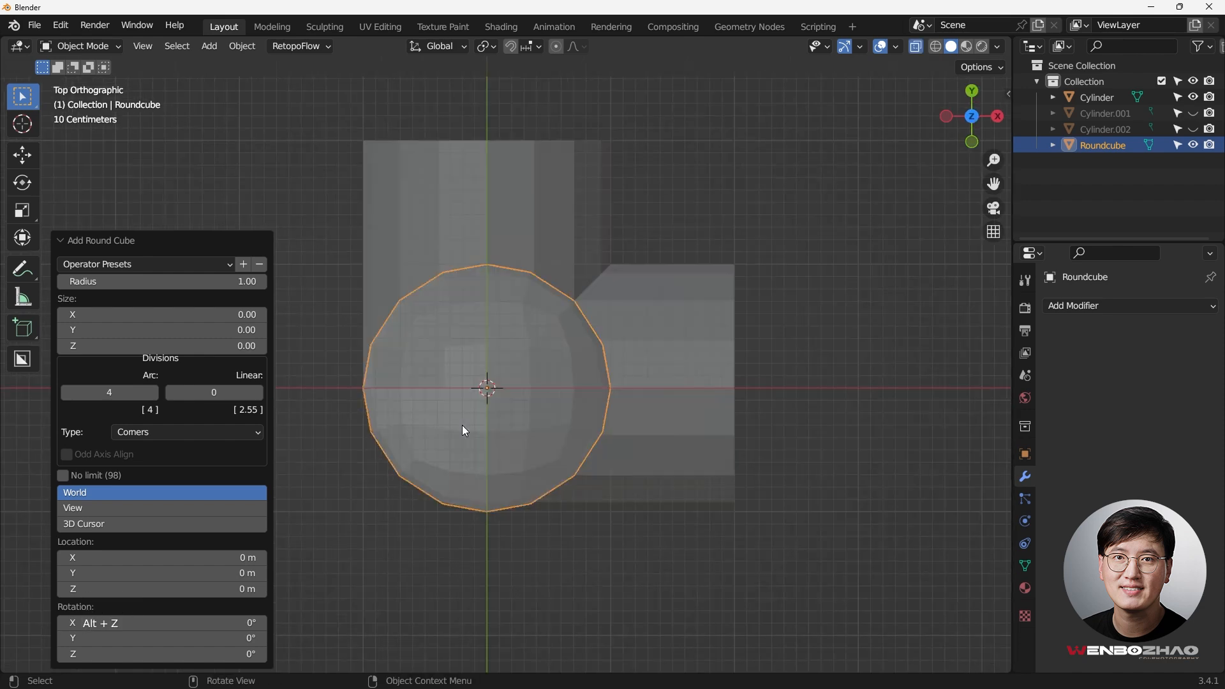
key("Tab")
scroll(387, 407, "up", 2)
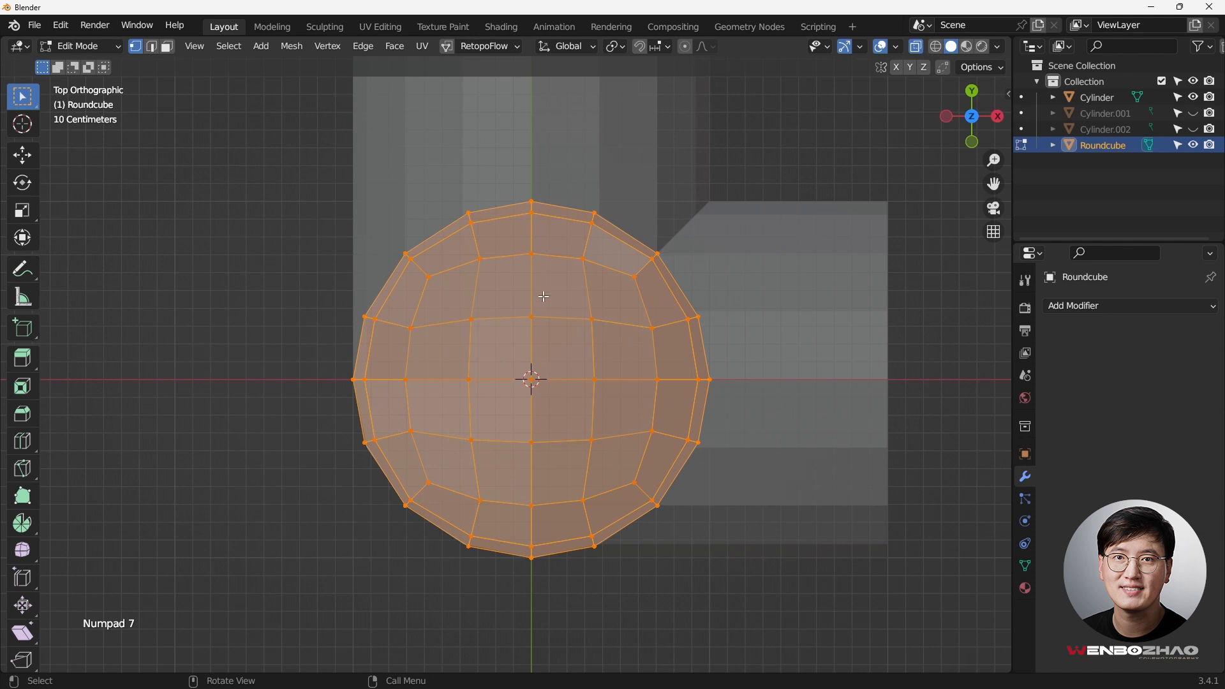
middle_click_drag(542, 294, 515, 323, "shift")
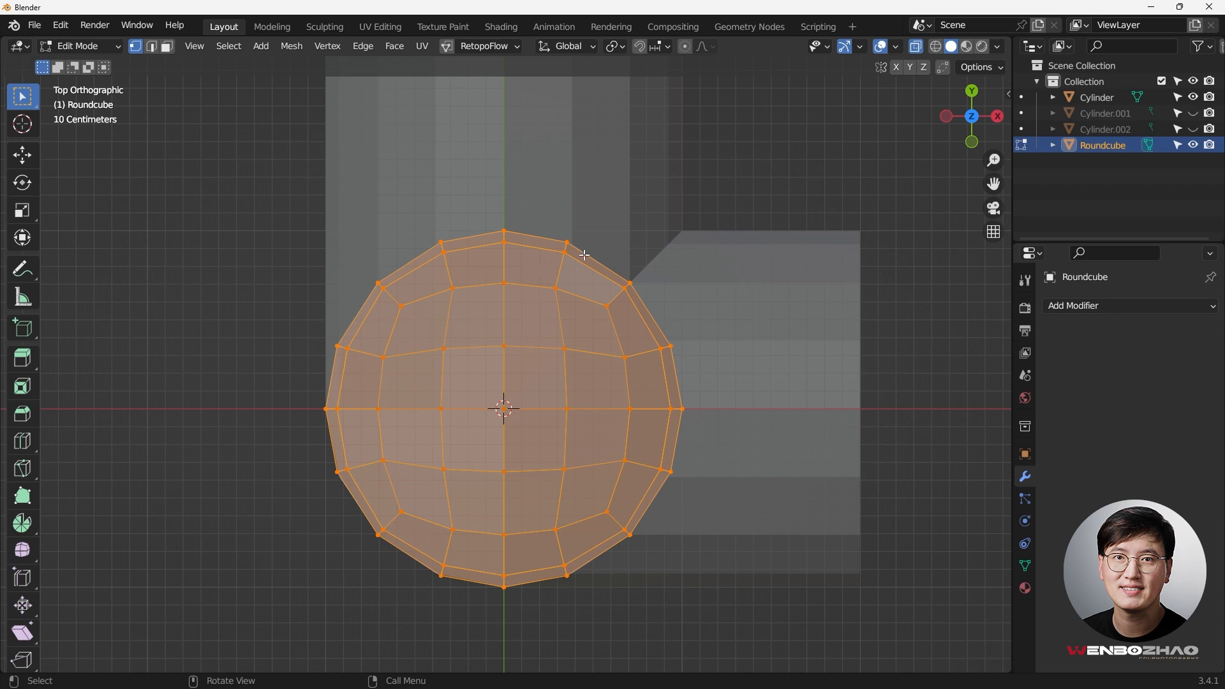
key("r")
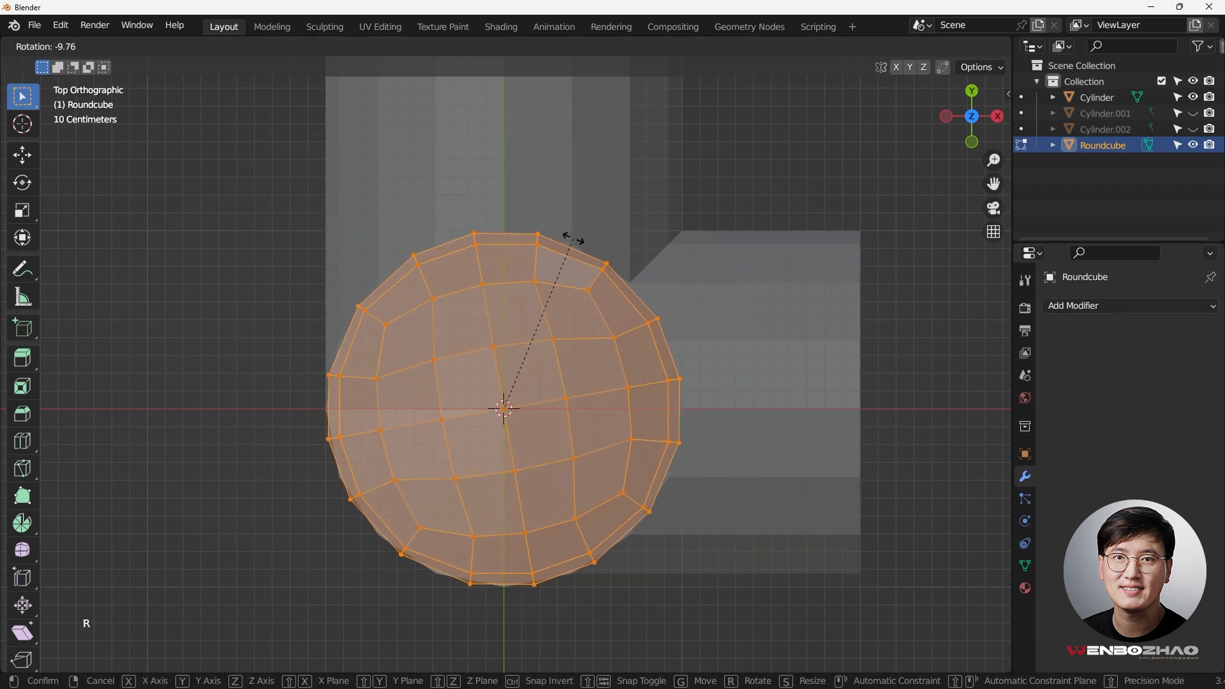
key("ctrl")
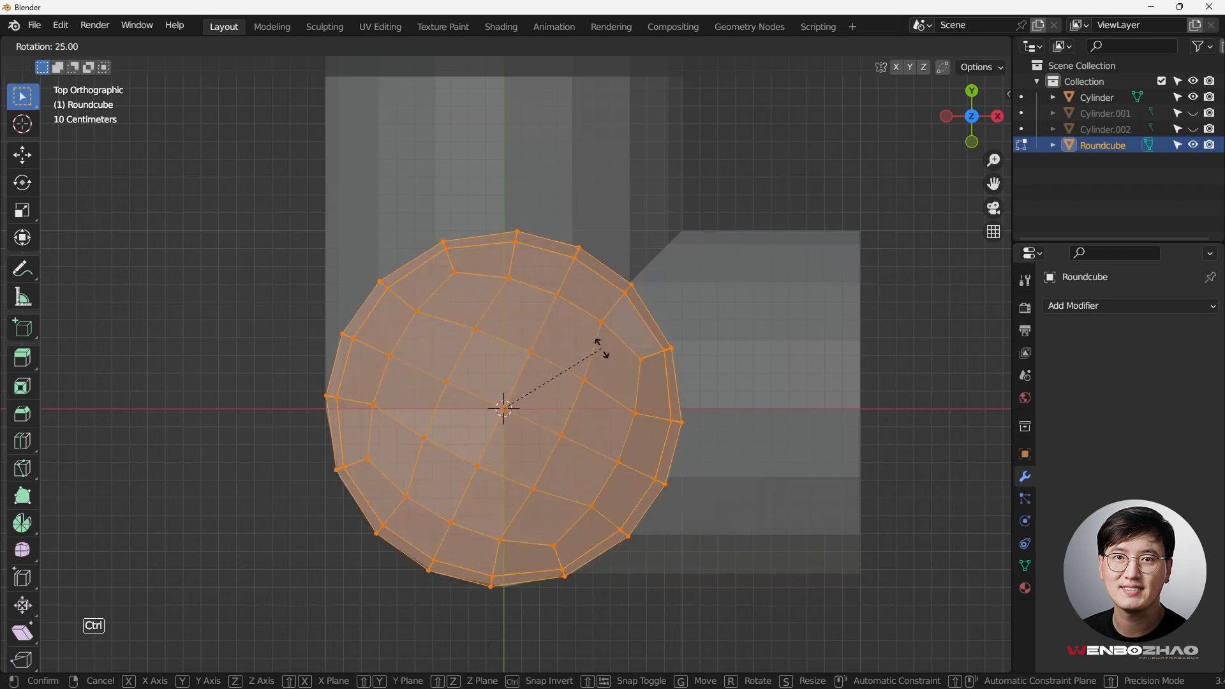
left_click(600, 385)
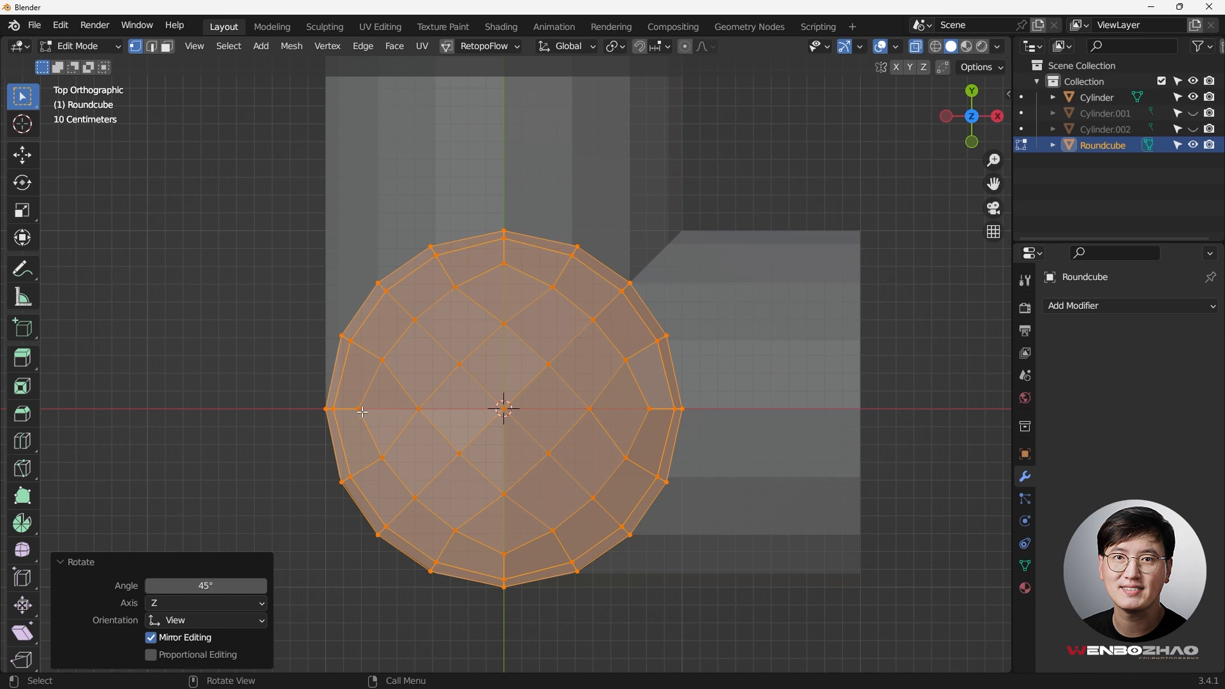
Step: Turn off X-ray, hide the merged pipe object and reopen the sphere alone in Edit Mode
middle_click_drag(392, 386, 491, 412)
key("alt+z")
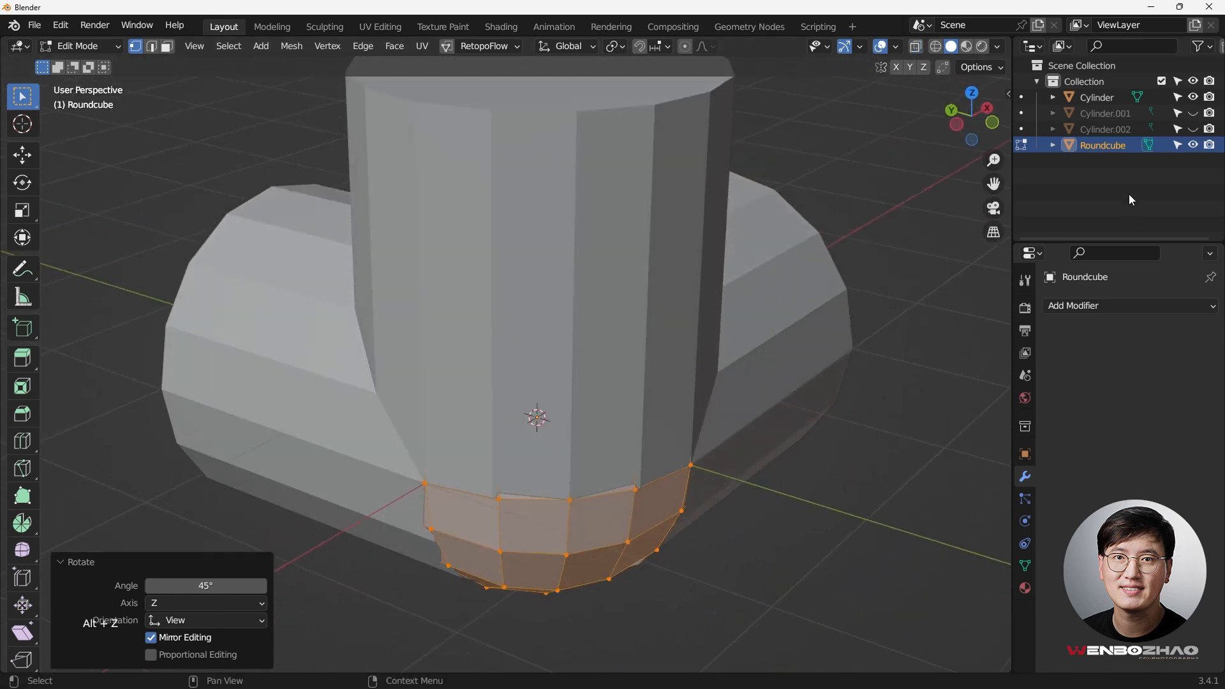
left_click(1192, 145)
left_click(1192, 146)
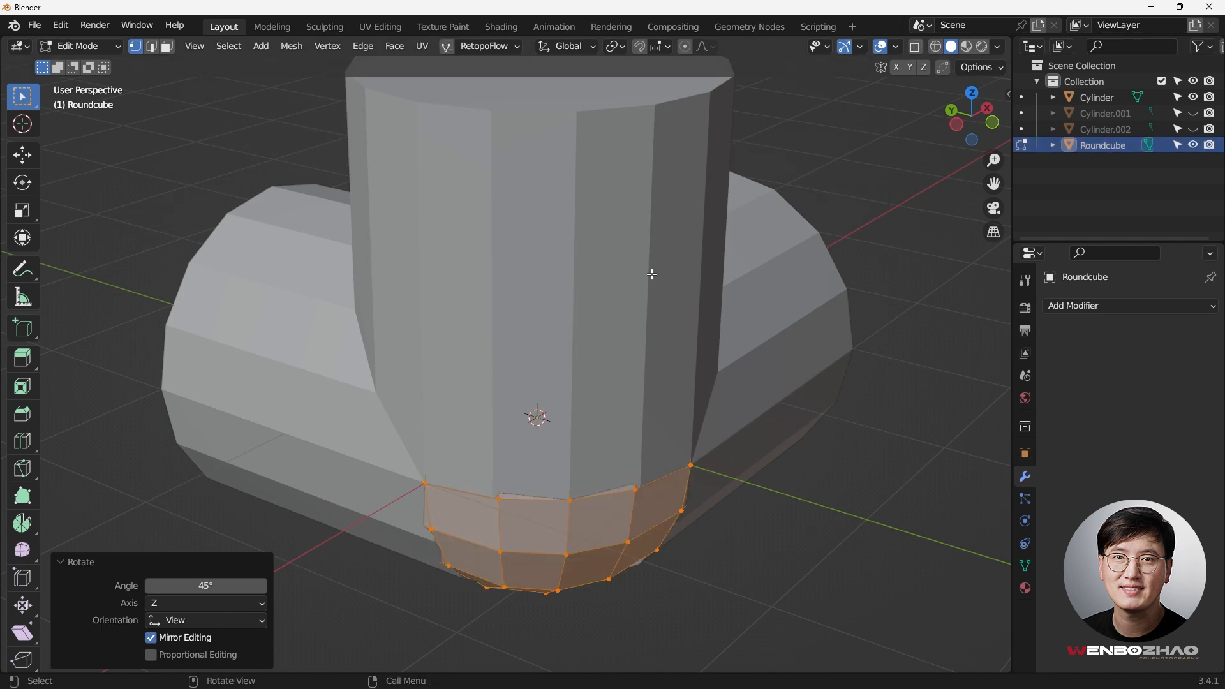
key("Tab")
left_click(591, 250)
key("h")
key("Tab")
left_click(511, 360)
key("Tab")
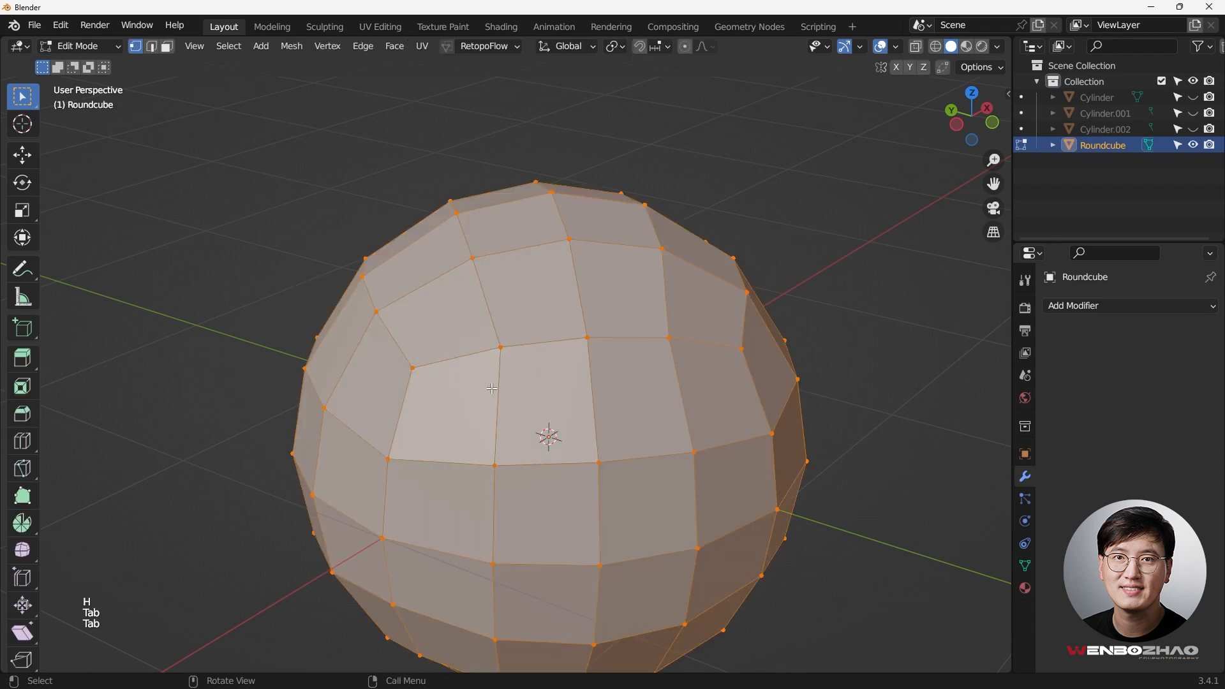
Step: Connect the pole and corner vertices along the X axis on top of the sphere, splitting the diagonal quads in half
key("KP_7")
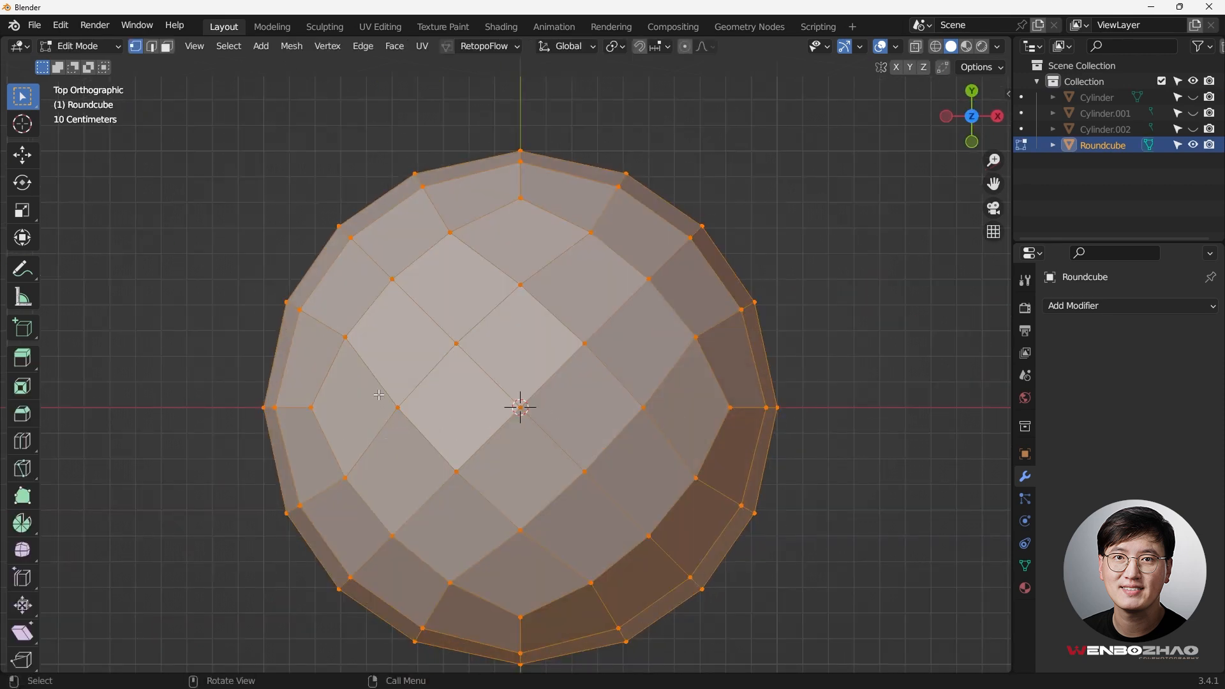
left_click(401, 399)
middle_click_drag(570, 424, 534, 423)
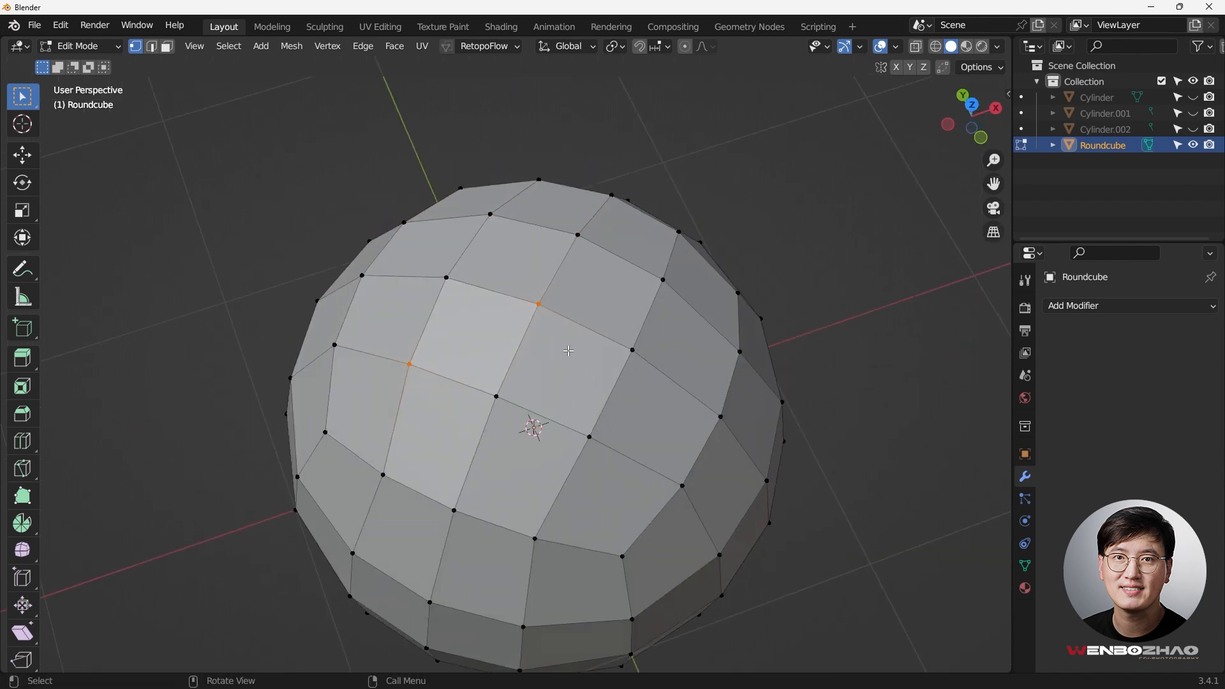
middle_click_drag(546, 334, 493, 384)
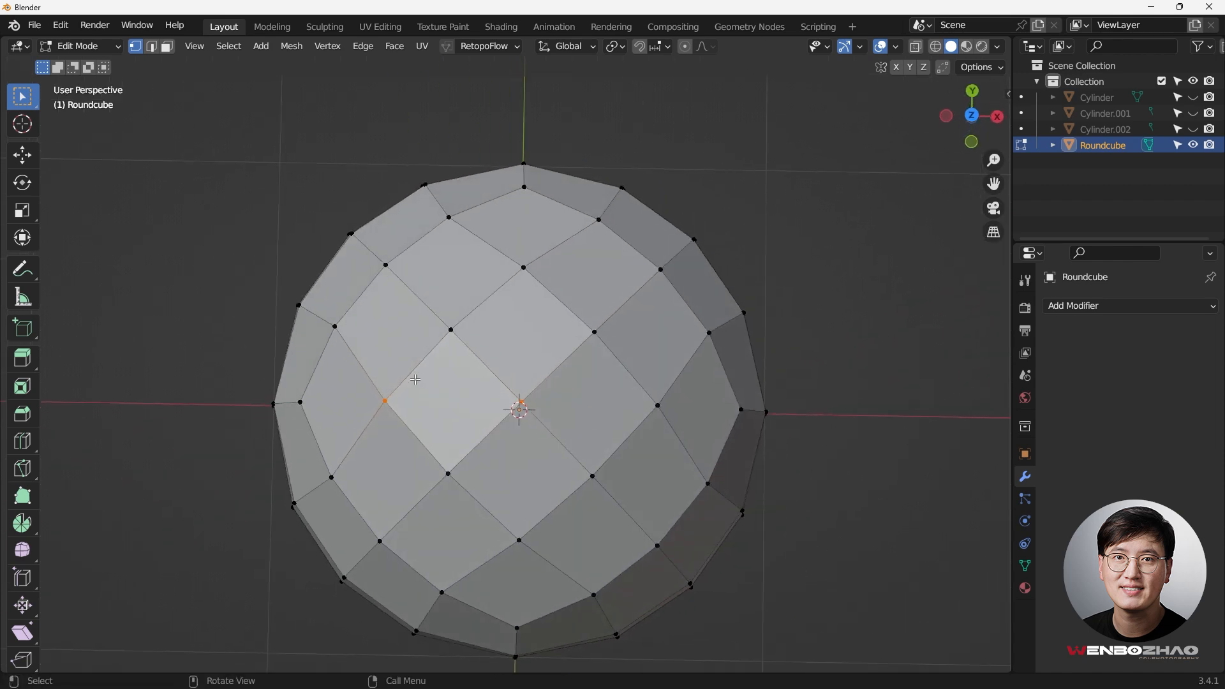
key("j")
left_click(698, 425, "shift")
key("j")
middle_click_drag(698, 426, 515, 313)
left_click_drag(514, 312, 586, 470)
key("j")
Step: Connect the matching vertices along the X axis on the sphere's underside, splitting the diagonal quads on both sides of the pole
middle_click_drag(588, 492, 549, 296)
left_click_drag(469, 273, 514, 417)
key("j")
middle_click_drag(475, 497, 487, 215)
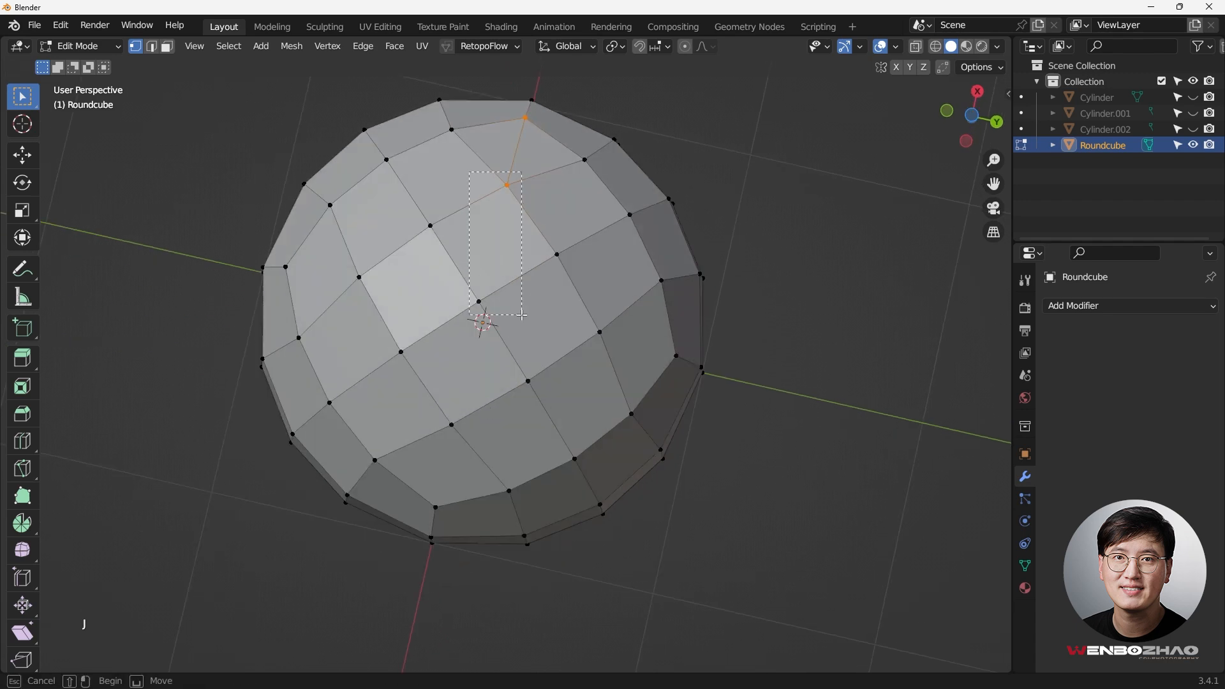
middle_click_drag(517, 325, 549, 306)
left_click_drag(431, 193, 511, 358)
key("j")
middle_click_drag(523, 442, 514, 397)
left_click_drag(471, 203, 514, 314)
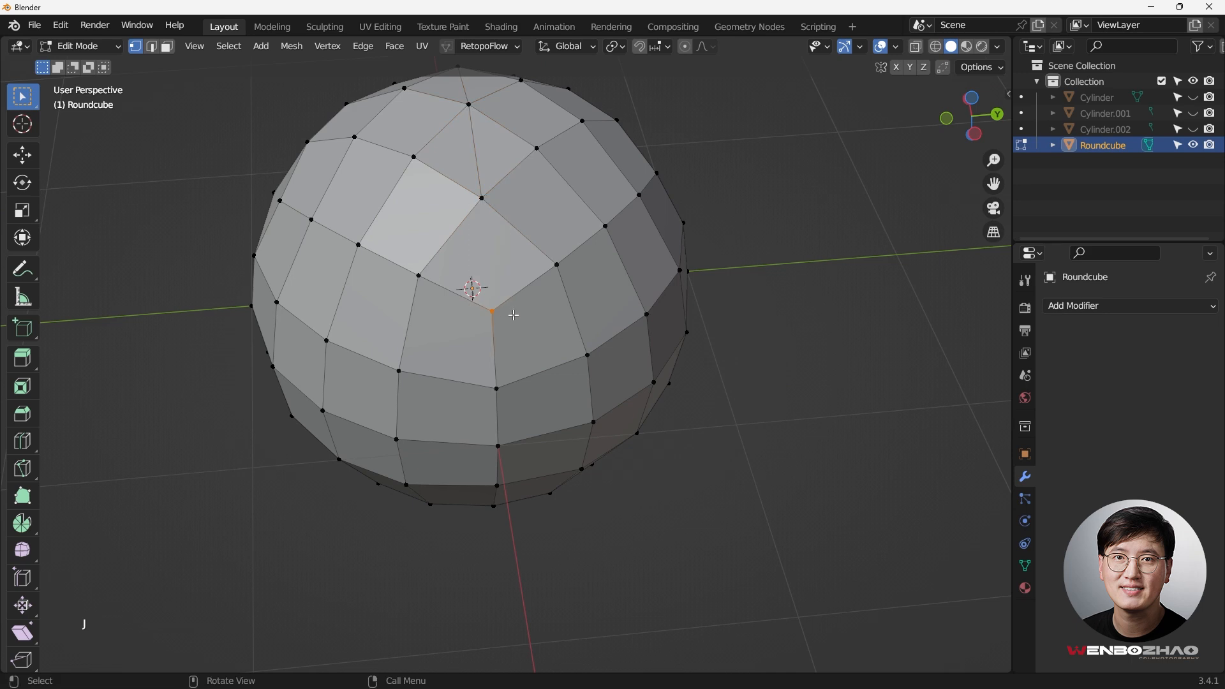
middle_click_drag(459, 175, 470, 318)
left_click_drag(486, 255, 517, 426)
key("j")
middle_click_drag(520, 426, 535, 385)
Step: Connect the vertices along the Y axis through the sphere's top and underside poles, splitting those quads diagonally
key("KP_1")
key("KP_7")
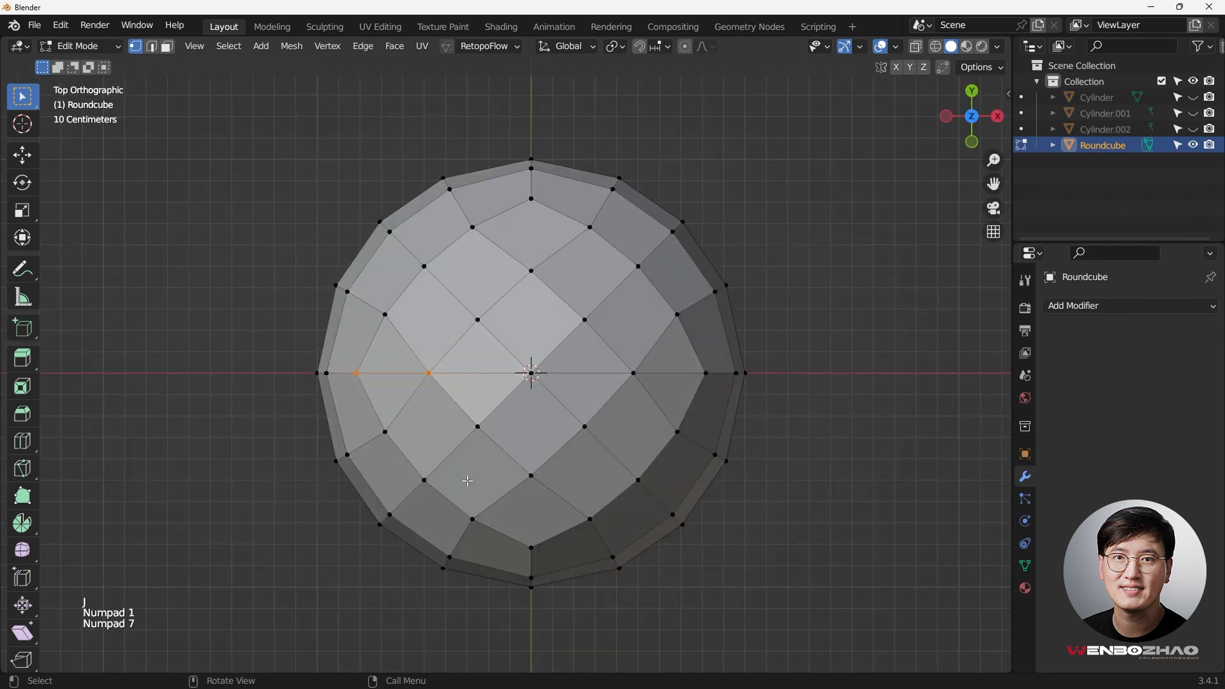
left_click_drag(516, 188, 560, 401)
key("j")
key("j")
left_click_drag(520, 362, 549, 560)
key("j")
middle_click_drag(557, 574, 552, 263)
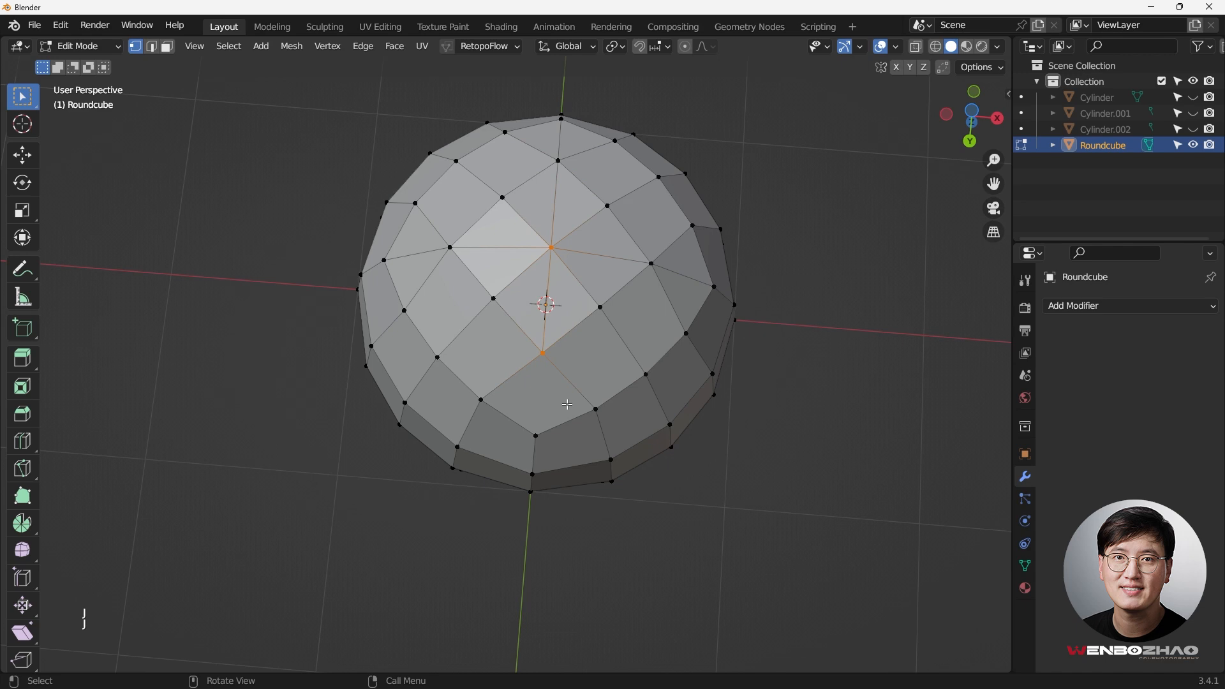
middle_click_drag(568, 406, 567, 358)
key("KP_7")
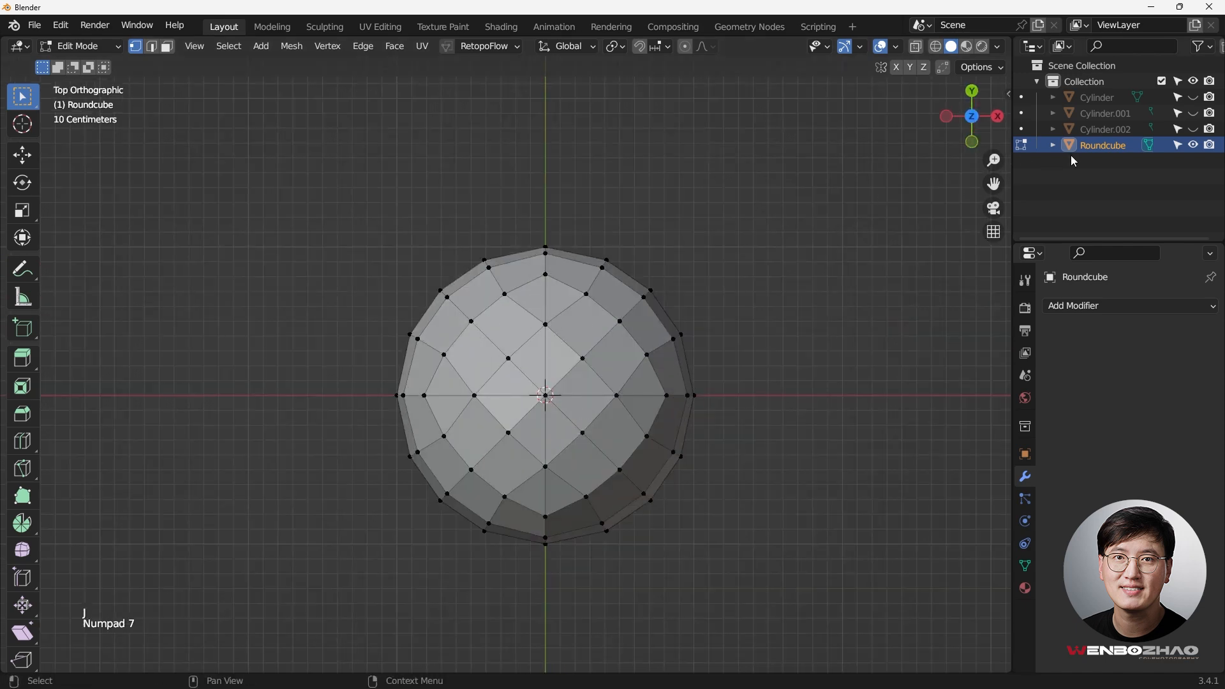
Step: Unhide the merged pipe object, turn on X-ray and delete the positive-Y half of the sphere, keeping the X-axis row
left_click(1193, 97)
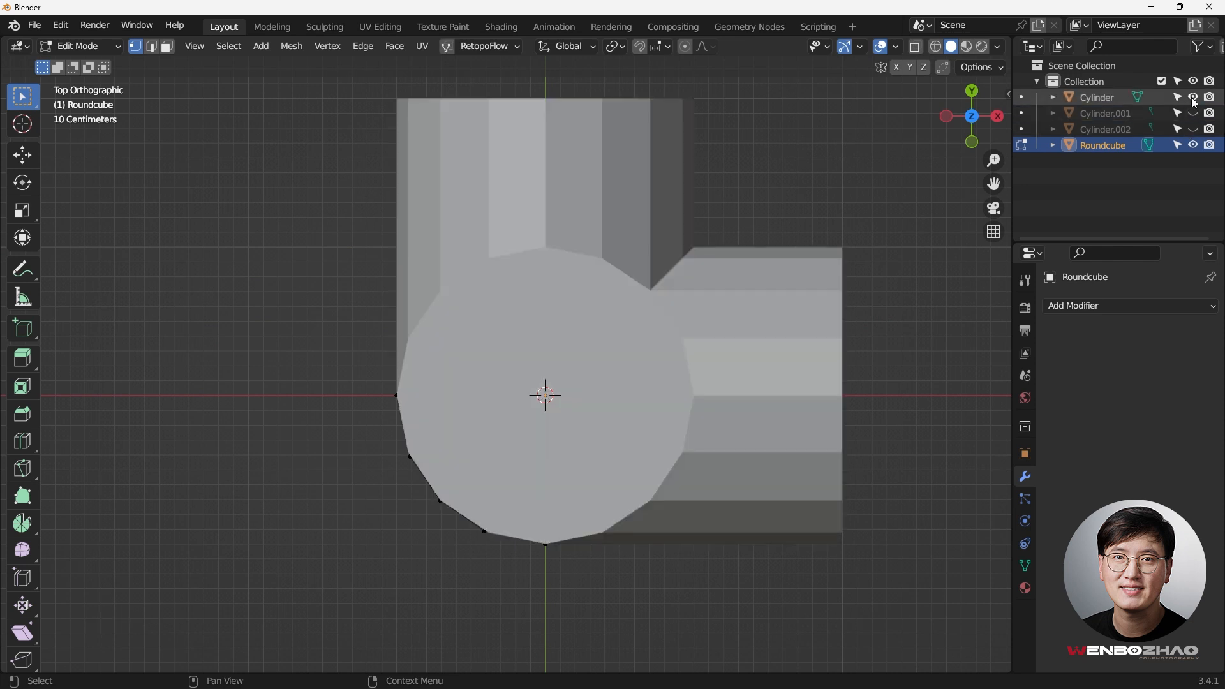
key("alt+z")
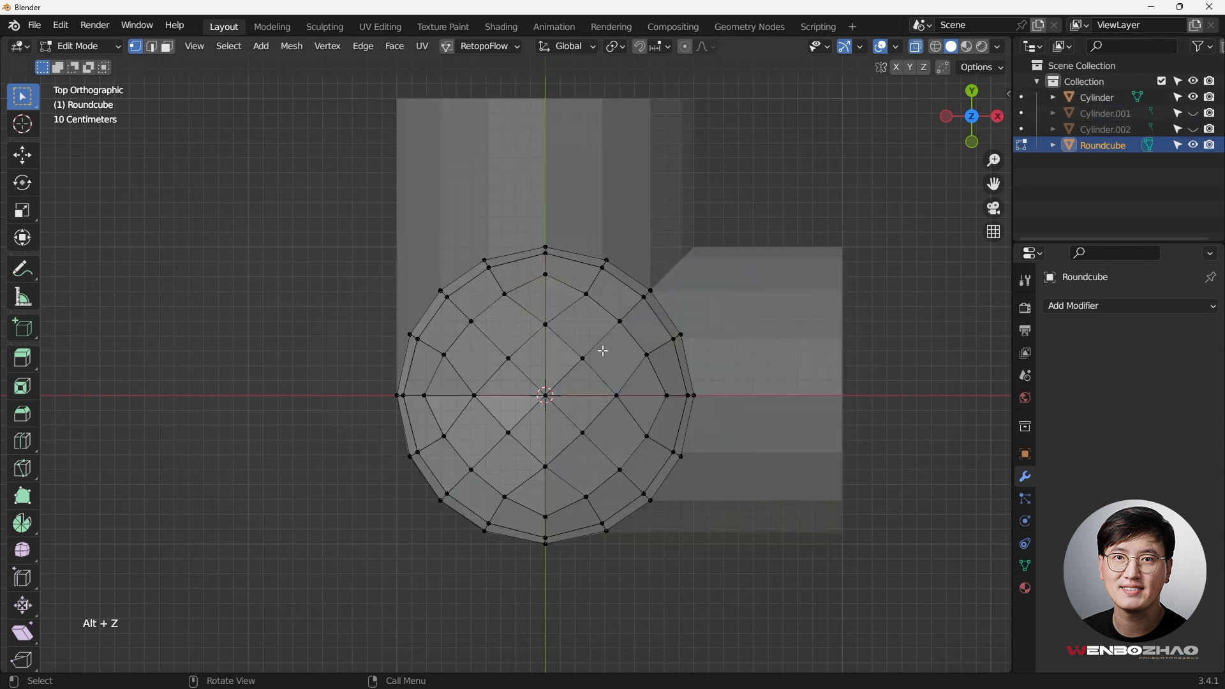
middle_click_drag(603, 351, 430, 304, "shift")
left_click_drag(255, 201, 653, 398)
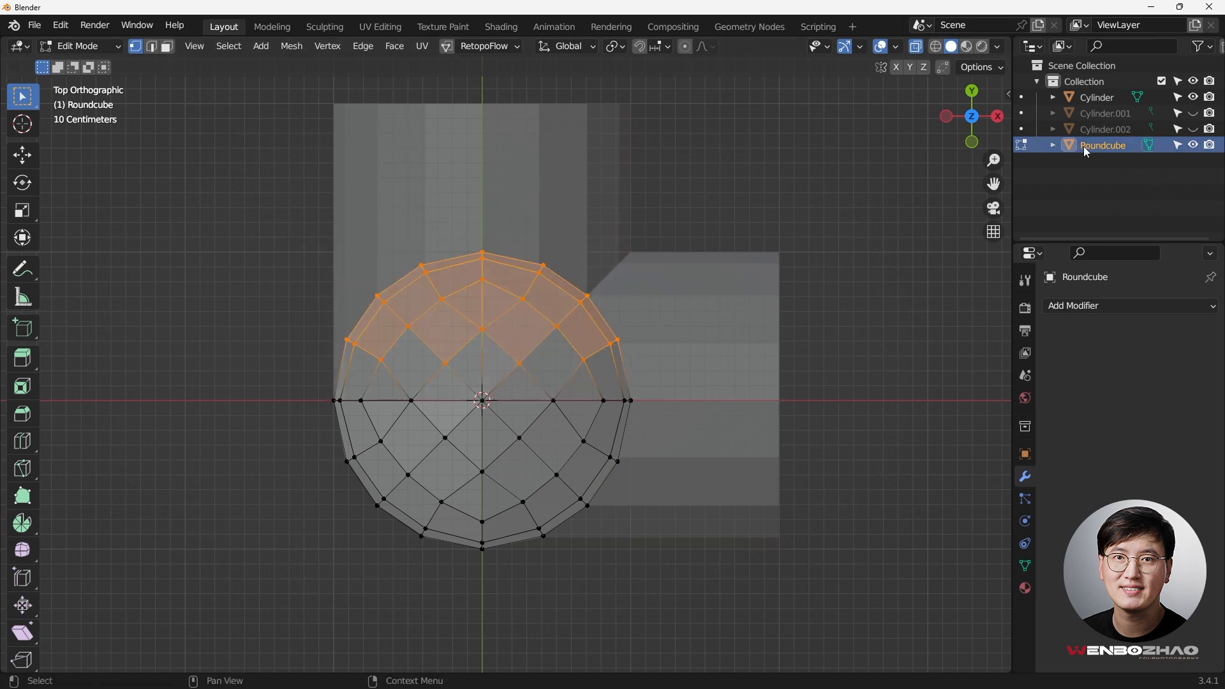
middle_click_drag(487, 363, 541, 224, "shift")
key("x")
left_click(485, 325)
Step: Delete the positive-X half of the remaining sphere in top view, keeping the vertices along the Y axis
key("KP_7")
middle_click_drag(553, 412, 507, 354, "shift")
left_click_drag(500, 307, 705, 547)
middle_click_drag(705, 548, 642, 489)
key("x")
left_click(666, 331)
Step: Delete the upper half of the remaining sphere in front view and leave Edit Mode
key("KP_1")
left_click_drag(252, 275, 624, 426)
middle_click_drag(624, 426, 763, 438)
key("x")
left_click(663, 310)
key("Tab")
Step: Inspect the fit between the sphere patch and the three pipes from several sides
middle_click_drag(567, 391, 465, 356)
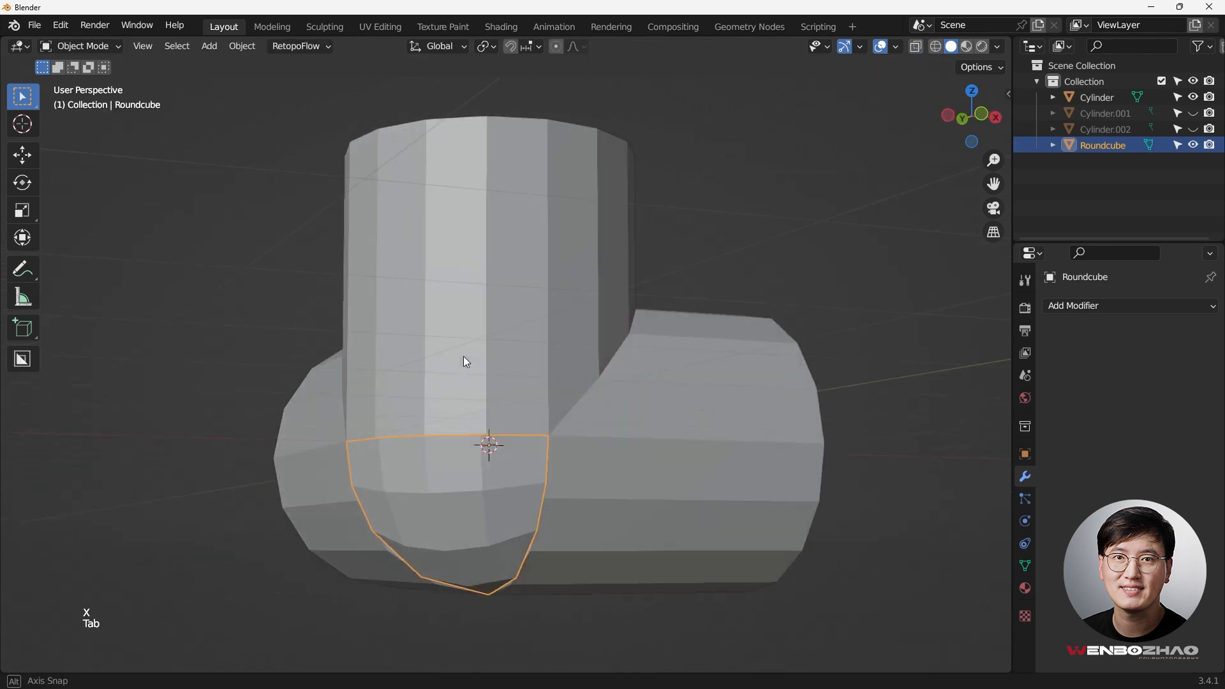
scroll(507, 395, "up", 5)
left_click(534, 394)
left_click(483, 495)
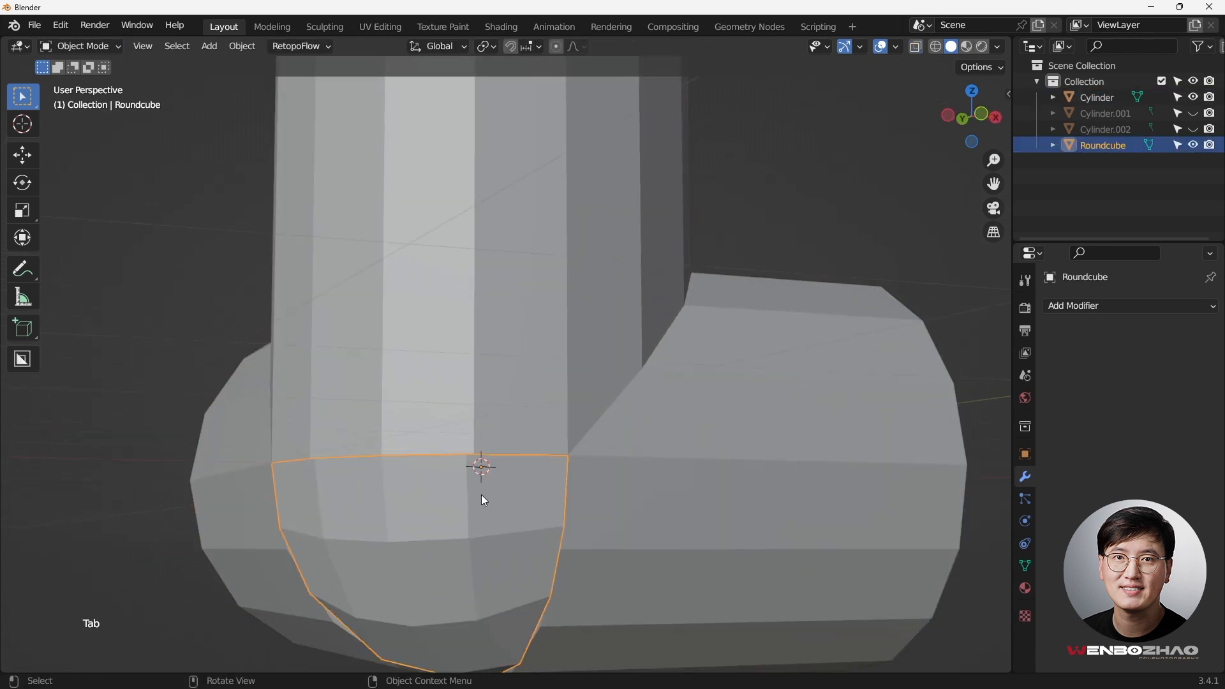
left_click(538, 388)
left_click(438, 534)
scroll(511, 514, "down", 4)
left_click(538, 471)
left_click(468, 552)
middle_click_drag(468, 552, 554, 524)
scroll(478, 497, "up", 6)
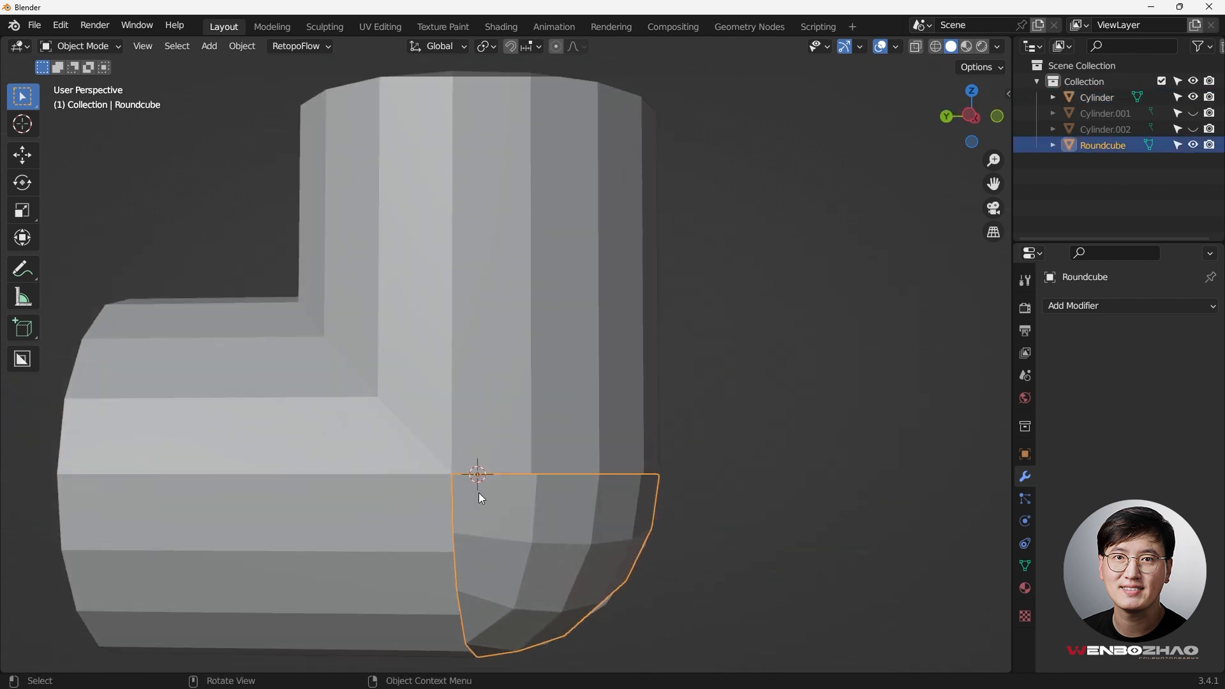
middle_click_drag(479, 543, 453, 537)
middle_click_drag(548, 498, 579, 257)
Step: Examine the patch's boundary vertices in Edit Mode and compare them with the adjoining pipe edges
key("Tab")
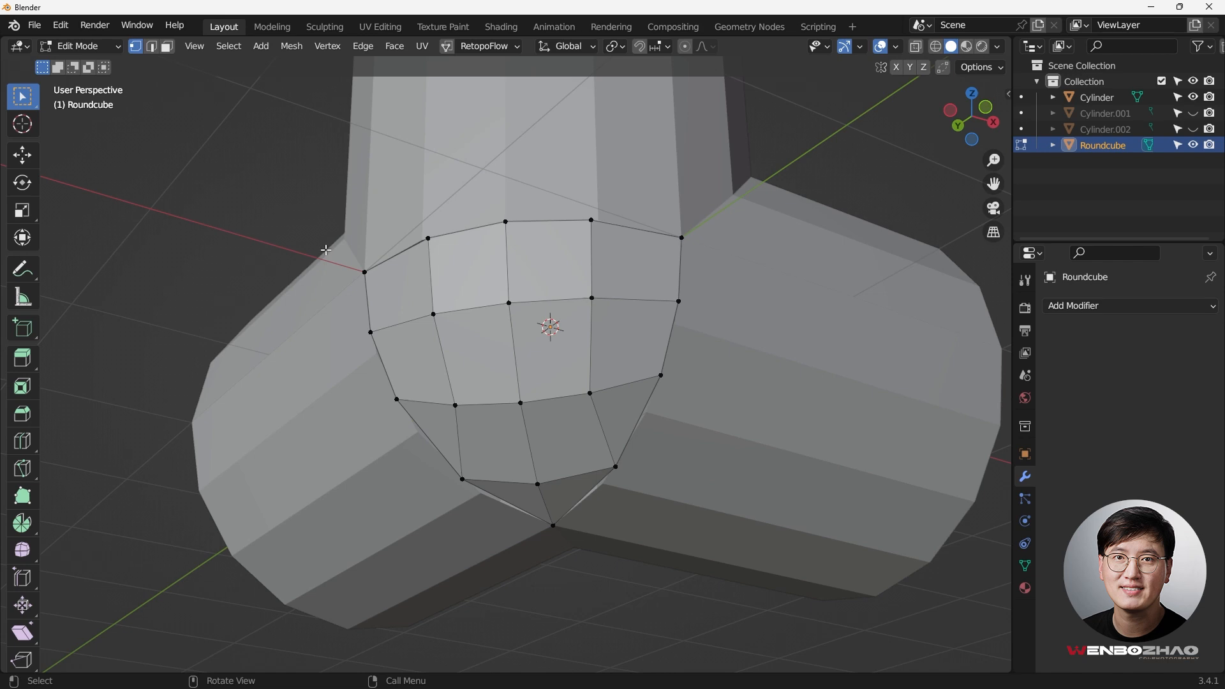
middle_click_drag(554, 524, 459, 447)
scroll(562, 518, "up", 5)
scroll(509, 450, "down", 4)
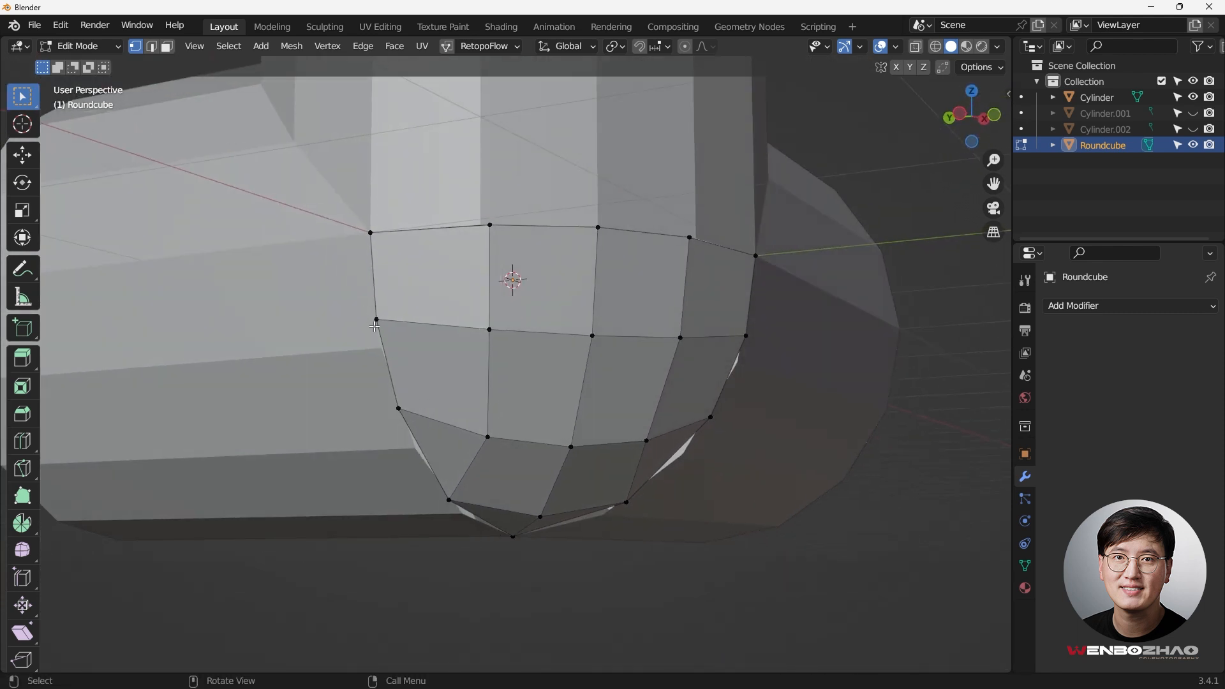
middle_click_drag(415, 453, 604, 459)
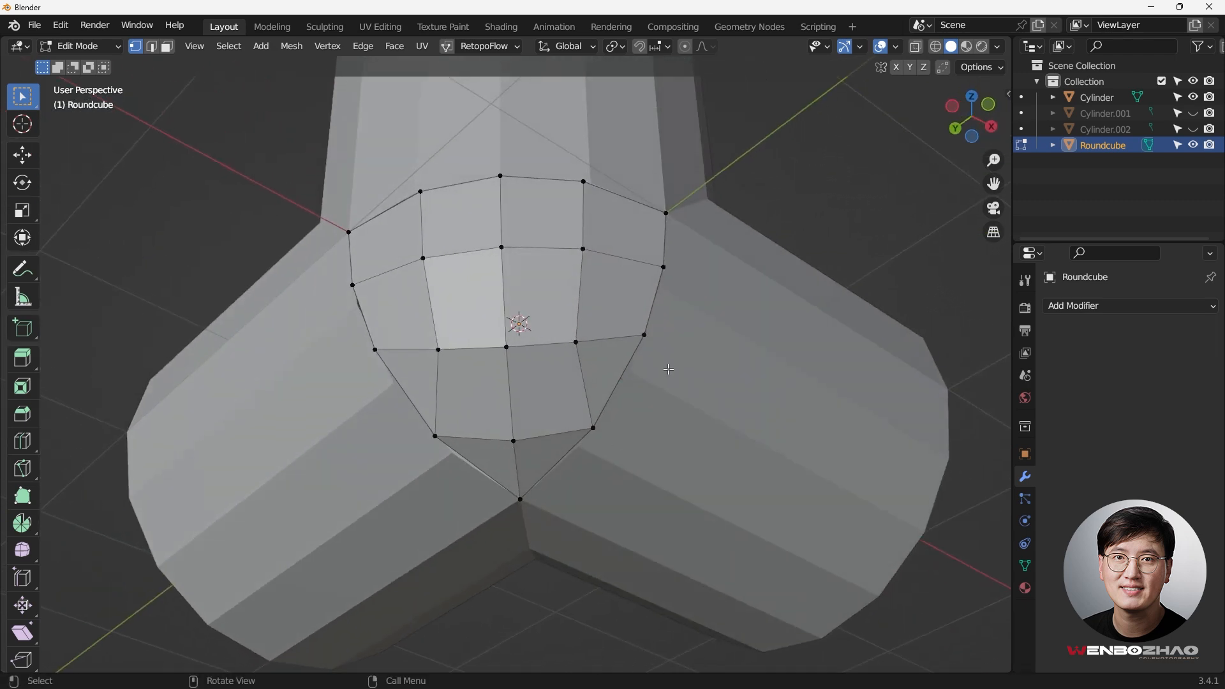
middle_click_drag(646, 363, 702, 417)
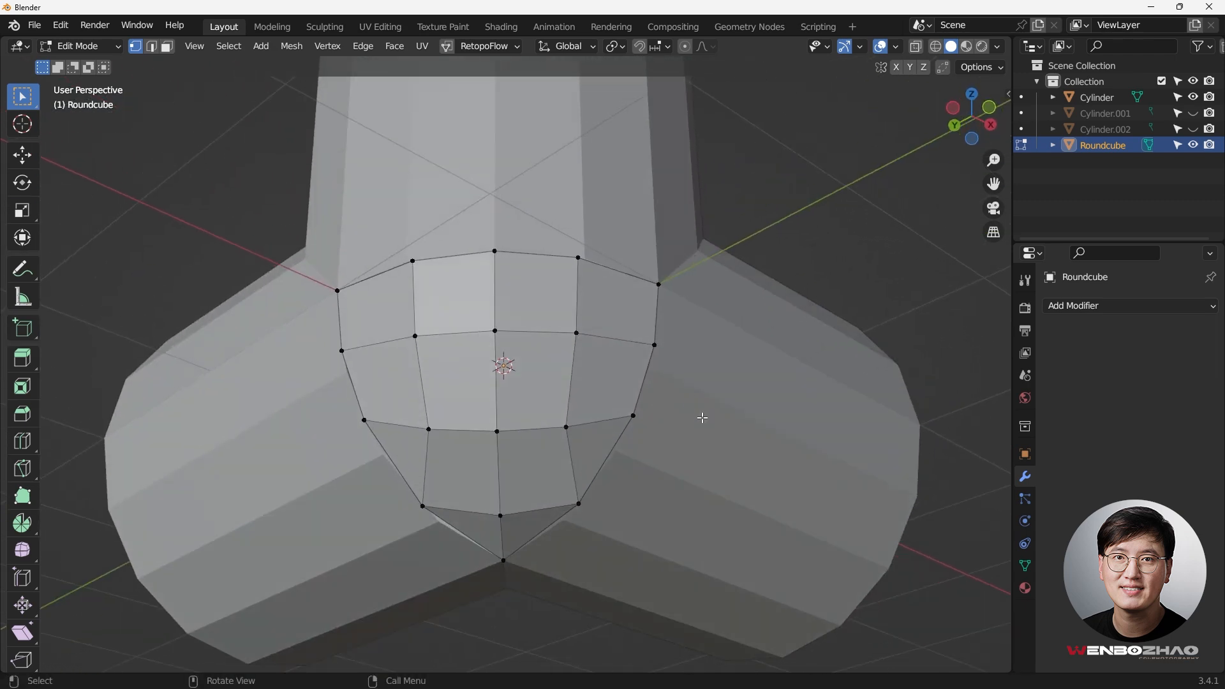
Step: Return to Object Mode and join the sphere patch into the merged pipe object
key("Tab")
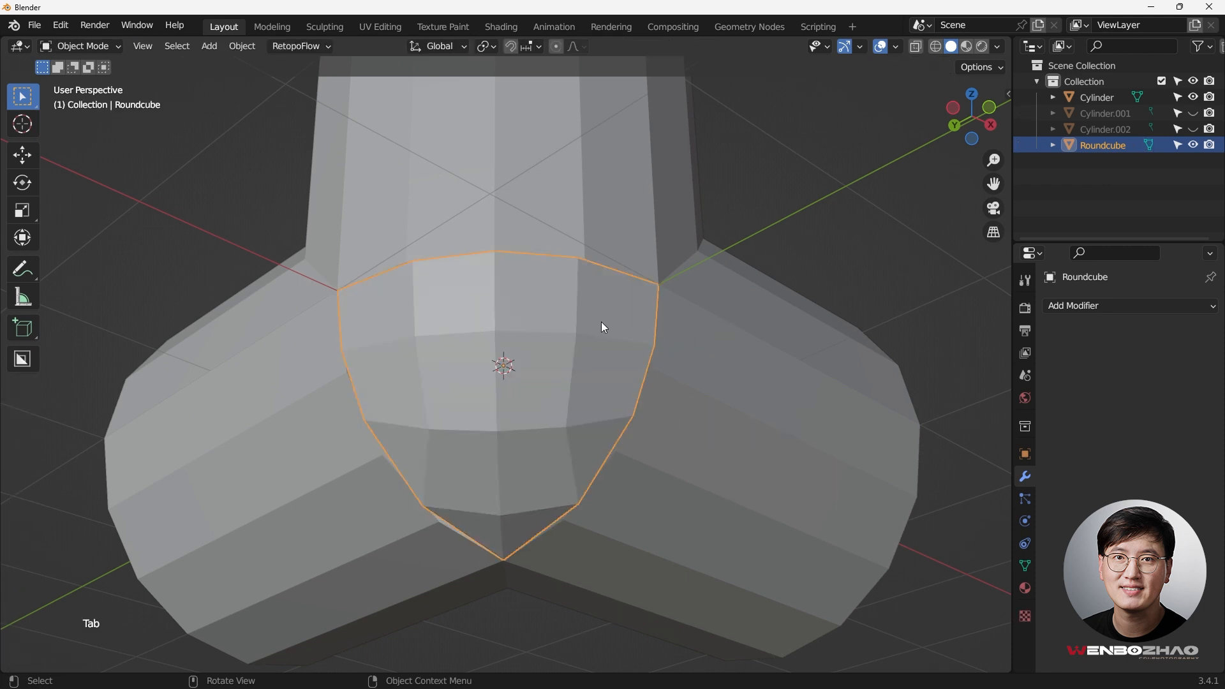
left_click(751, 325, "shift")
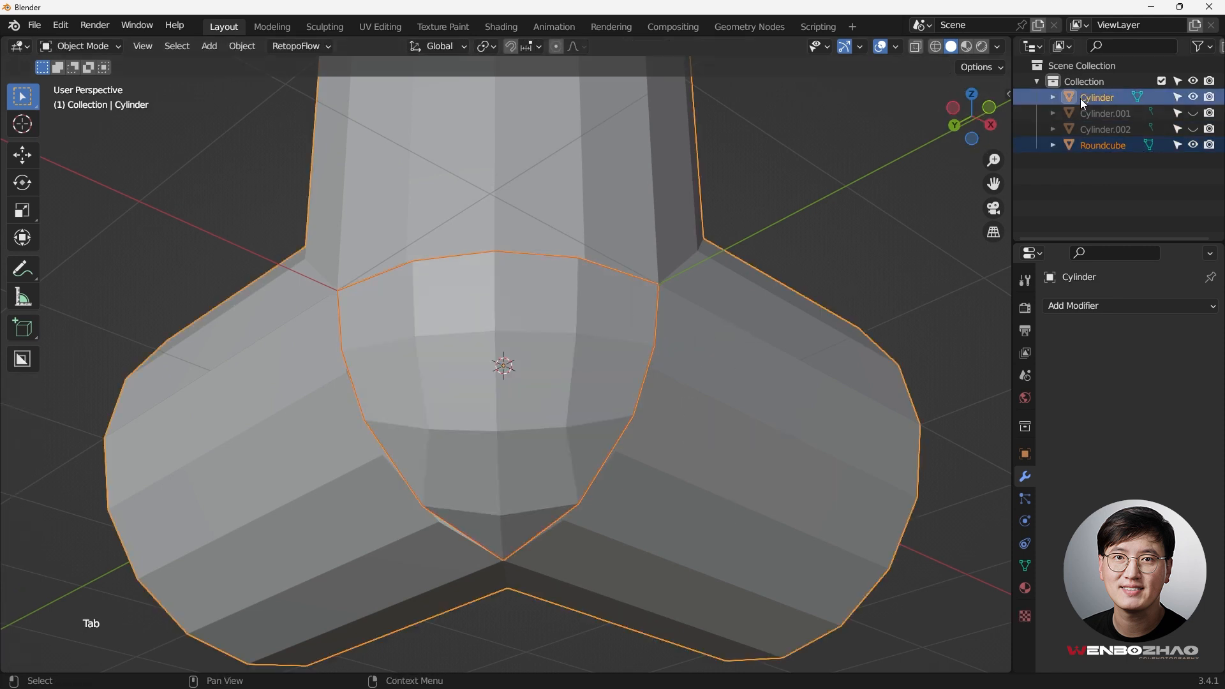
middle_click_drag(607, 277, 594, 313)
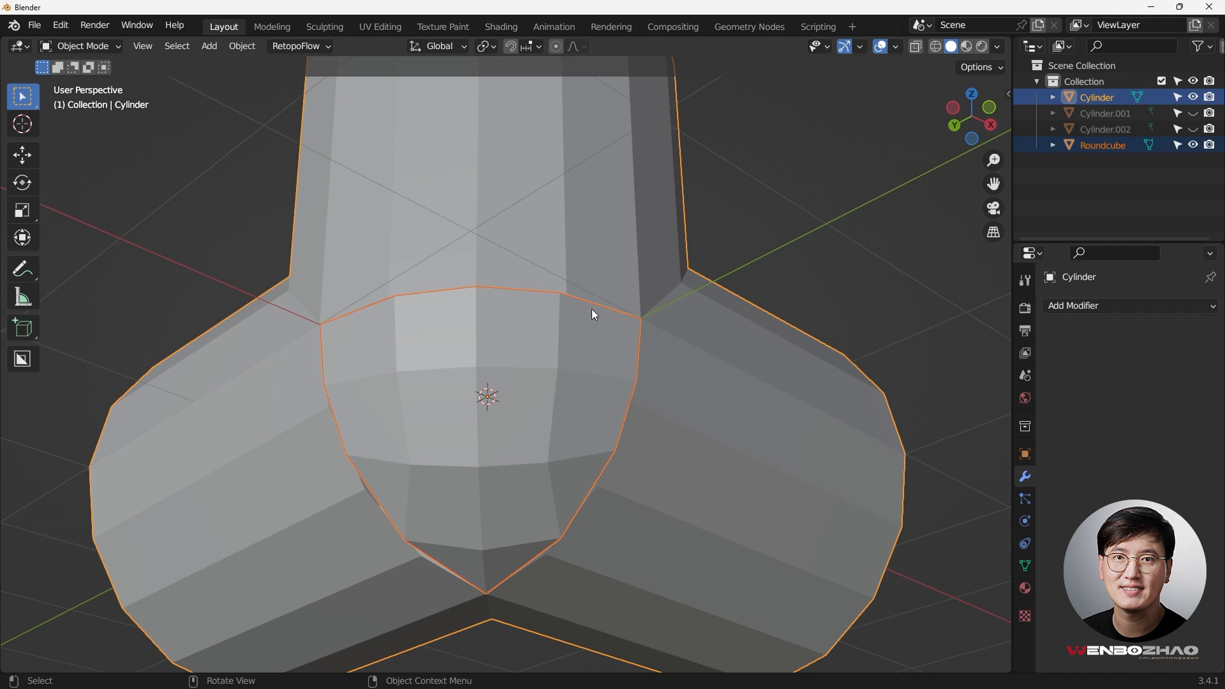
key("ctrl+j")
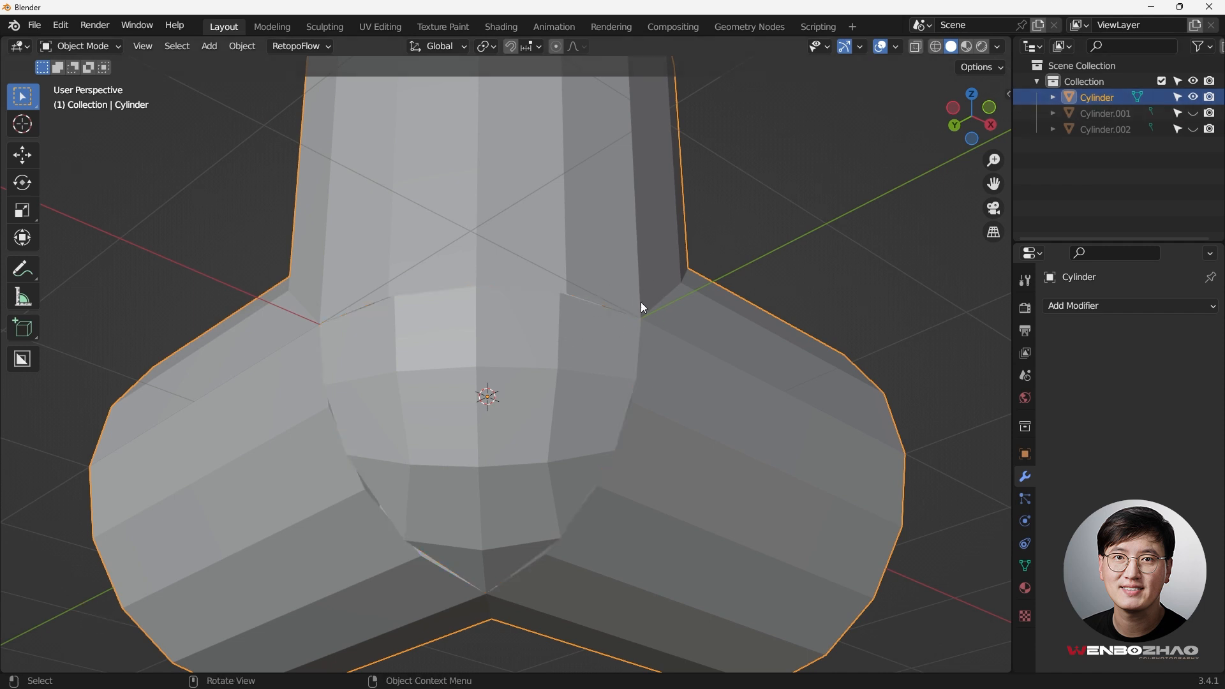
middle_click_drag(623, 303, 622, 320, "shift")
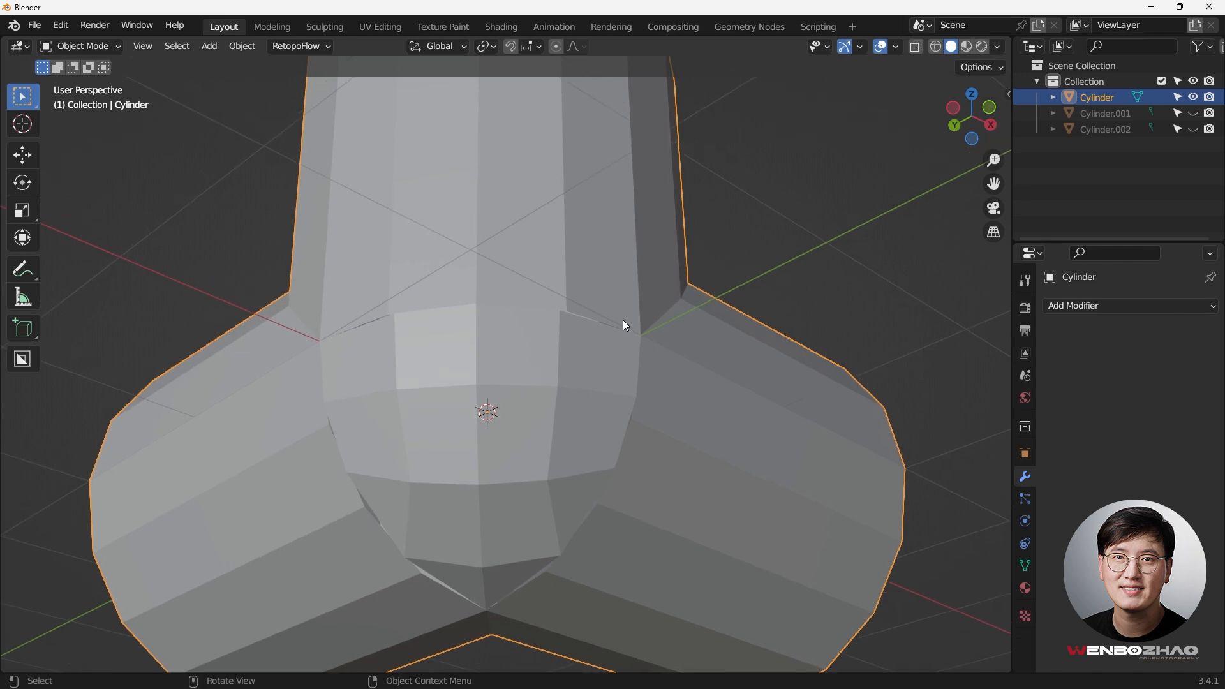
Step: In Edit Mode of the joined object, enable snapping to Vertex and turn on Auto Merge Vertices
key("Tab")
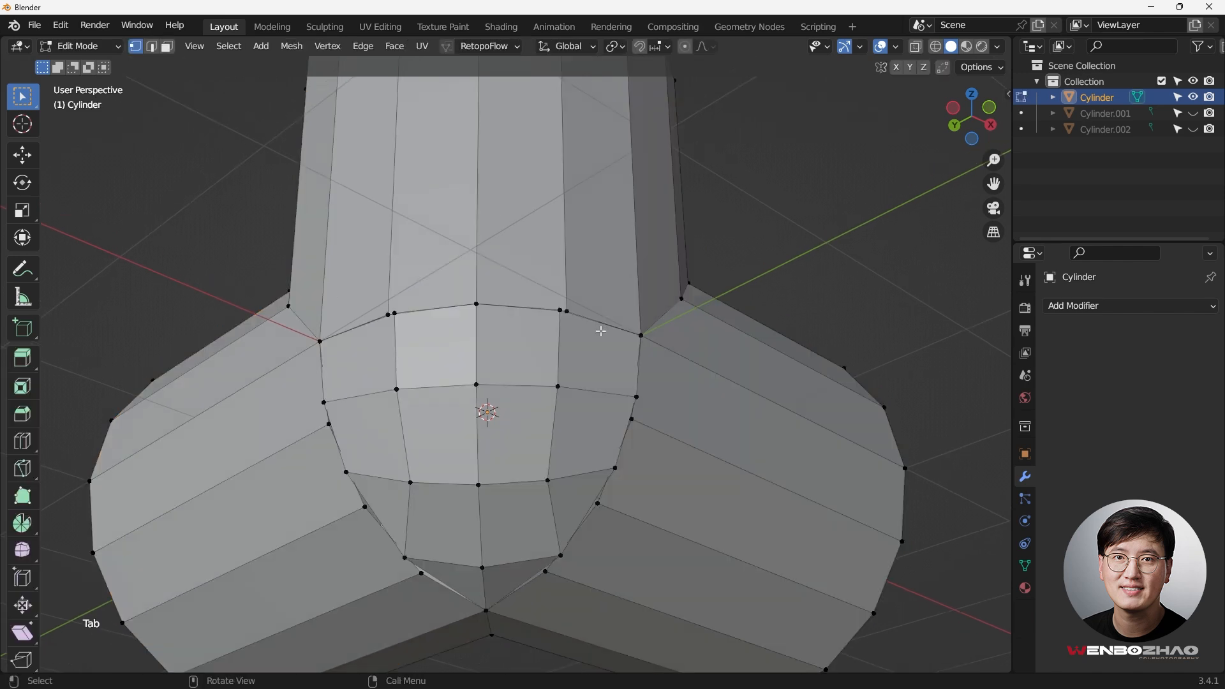
middle_click_drag(598, 336, 514, 339)
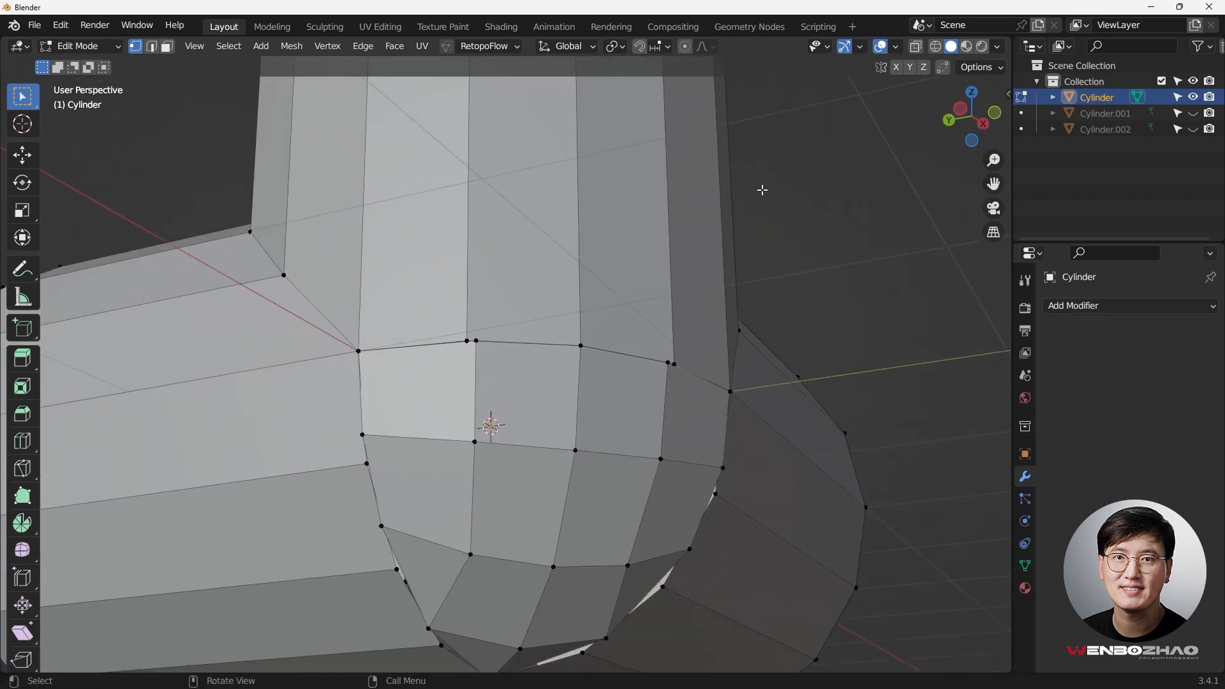
left_click(654, 48)
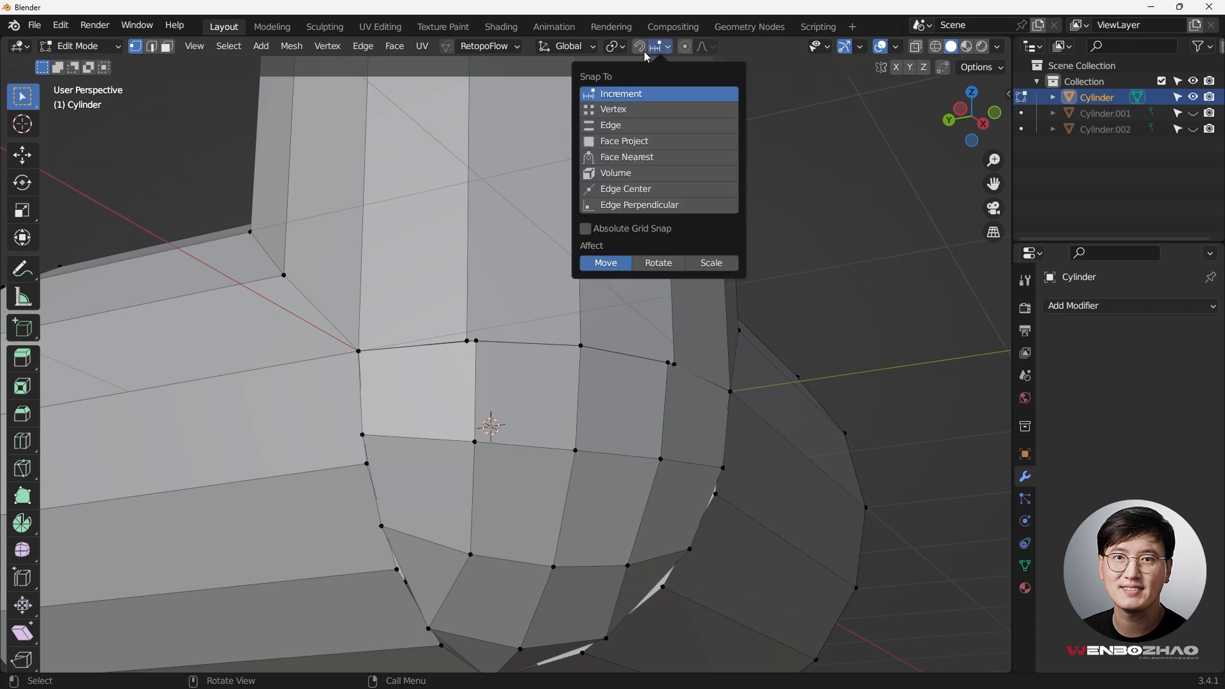
left_click(617, 114)
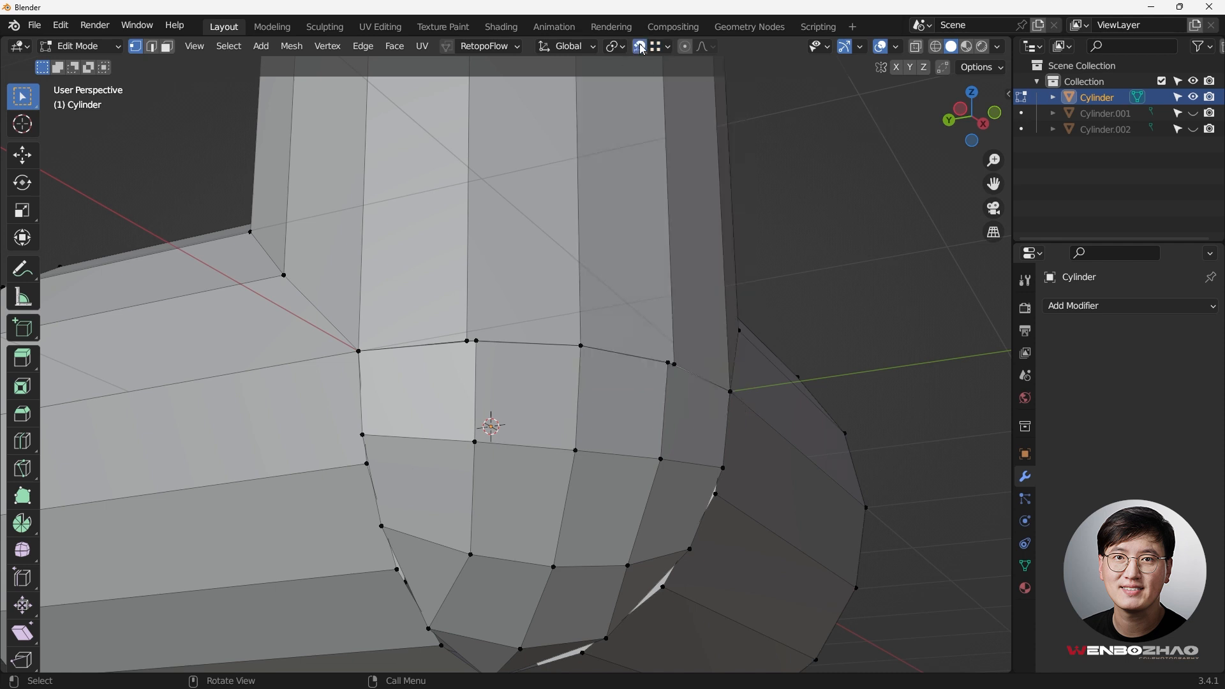
left_click(944, 67)
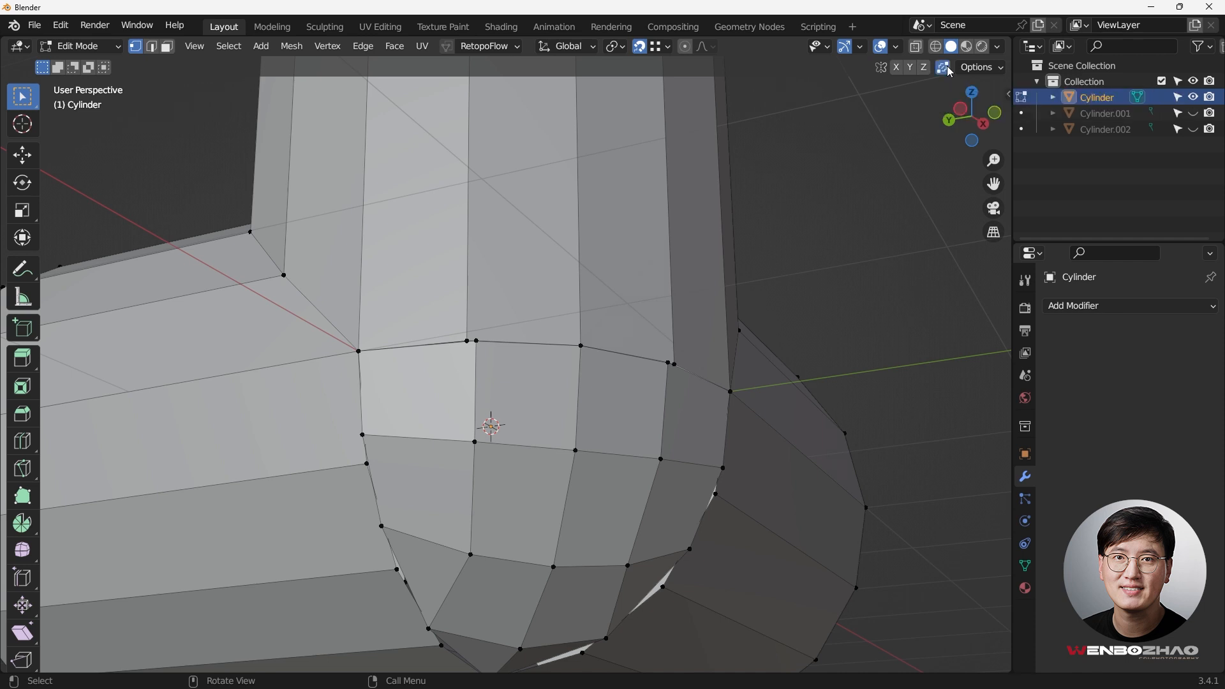
Step: Move the off-line vertex on the patch's upper edge onto the neighbouring vertical pipe vertex, with X-ray turned on
scroll(475, 344, "up", 3)
left_click(465, 335)
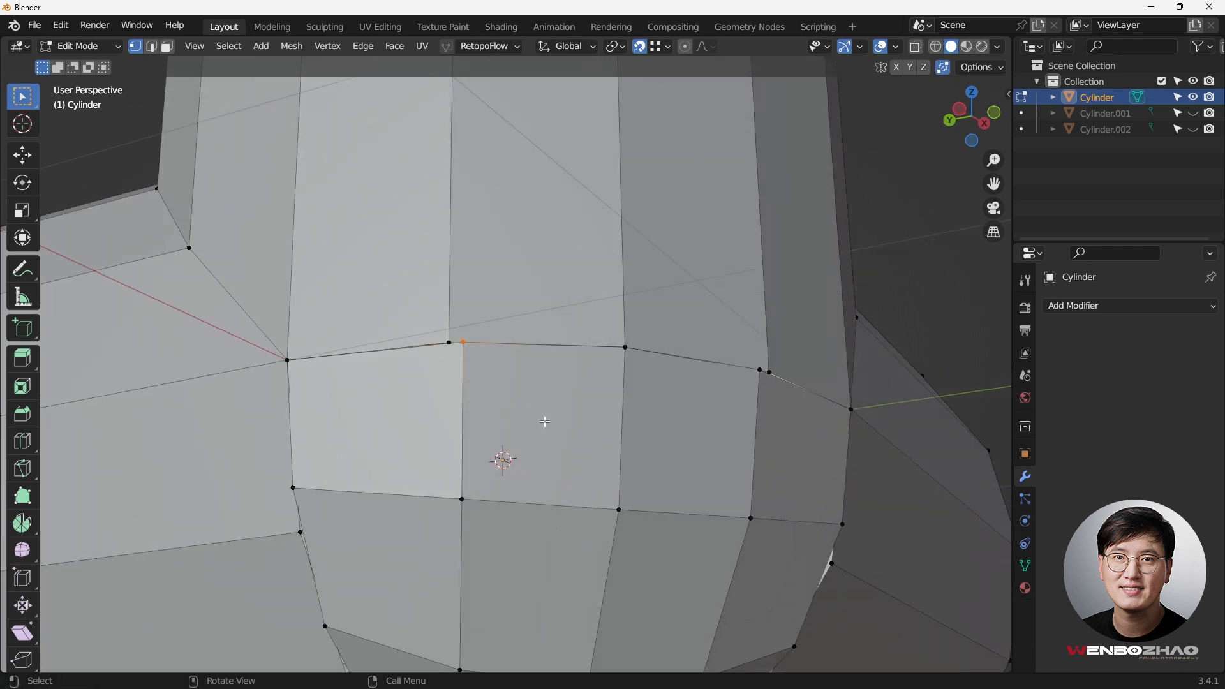
scroll(542, 496, "down", 4)
scroll(504, 416, "up", 4)
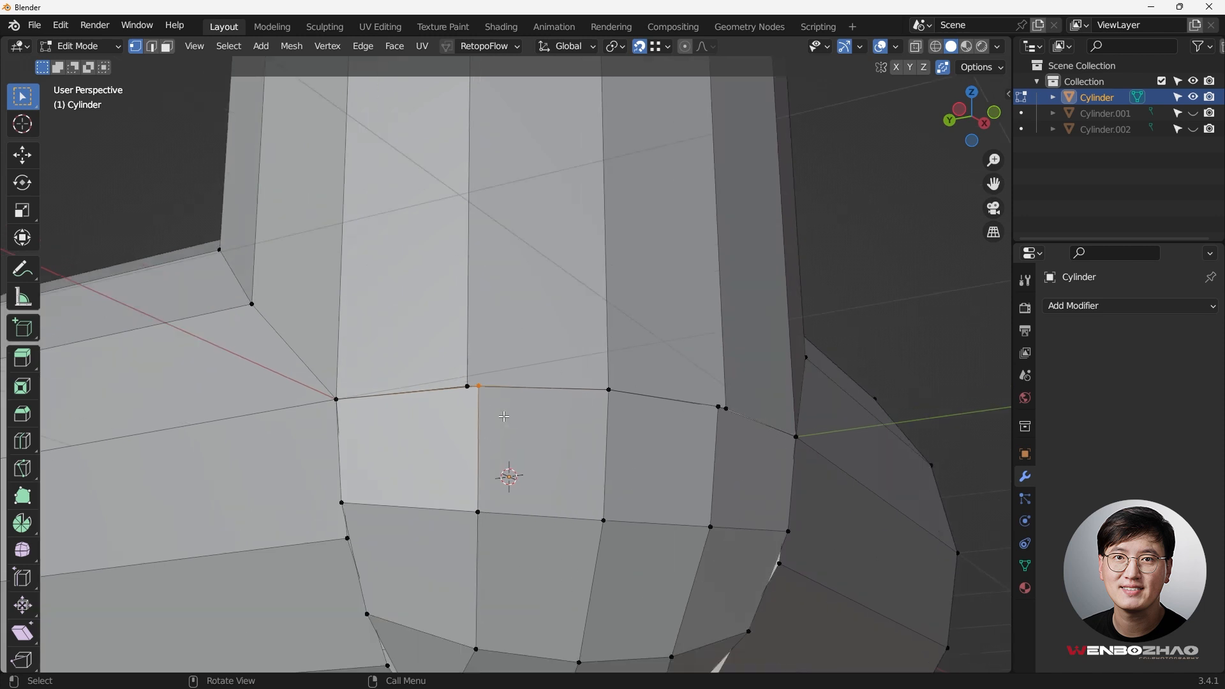
key("g")
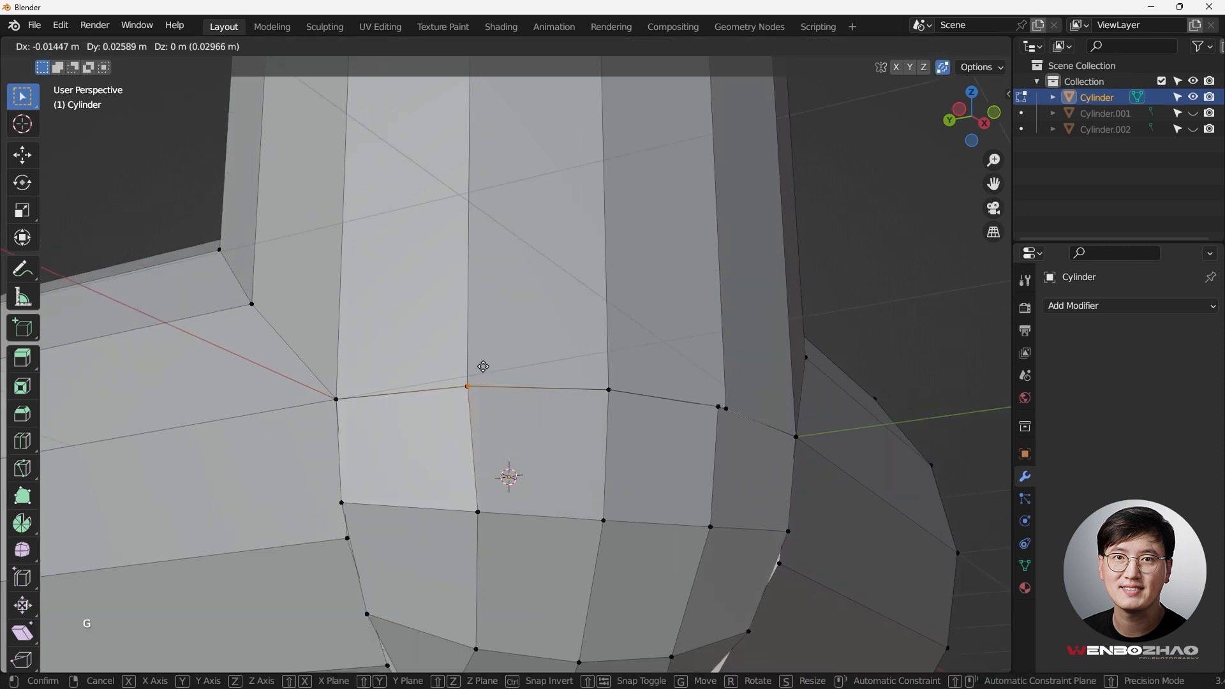
left_click(483, 366)
scroll(485, 375, "up", 5)
middle_click_drag(586, 417, 559, 416)
scroll(559, 416, "down", 4)
key("alt+z")
key("g")
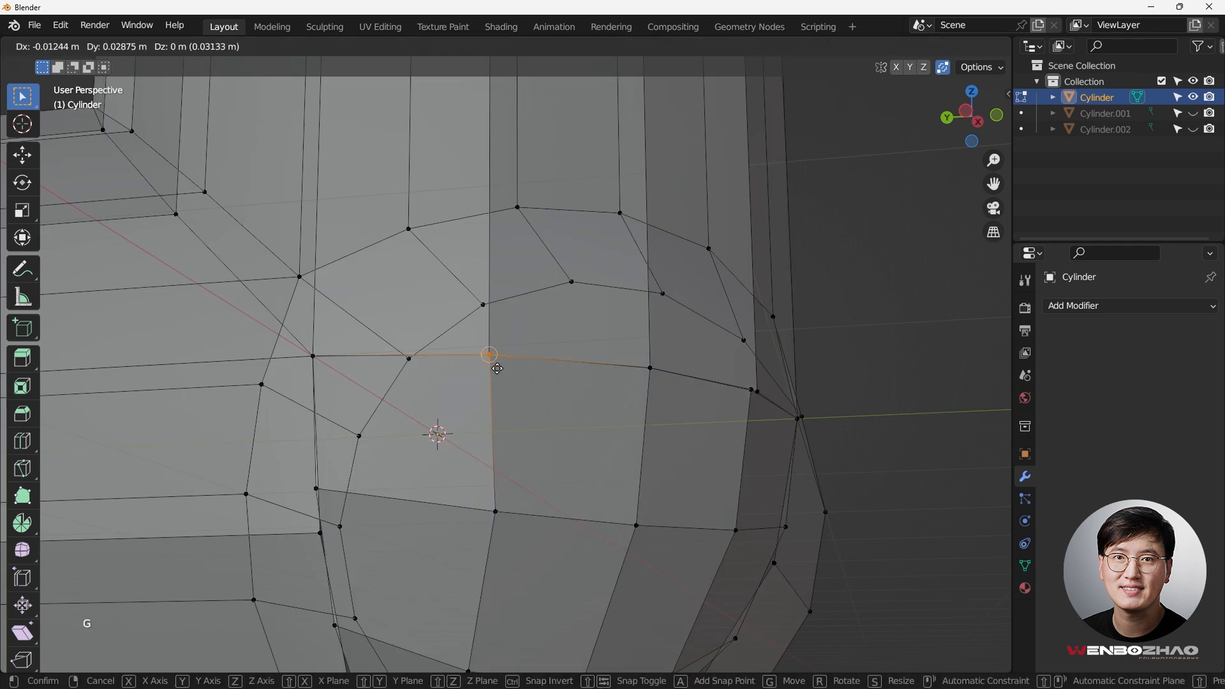
left_click(497, 368)
Step: Snap the other misaligned upper-edge patch vertex, beside the negative-Y corner, onto its adjacent vertical pipe vertex
middle_click_drag(742, 382, 574, 366, "shift")
scroll(574, 366, "up", 2)
left_click(540, 377)
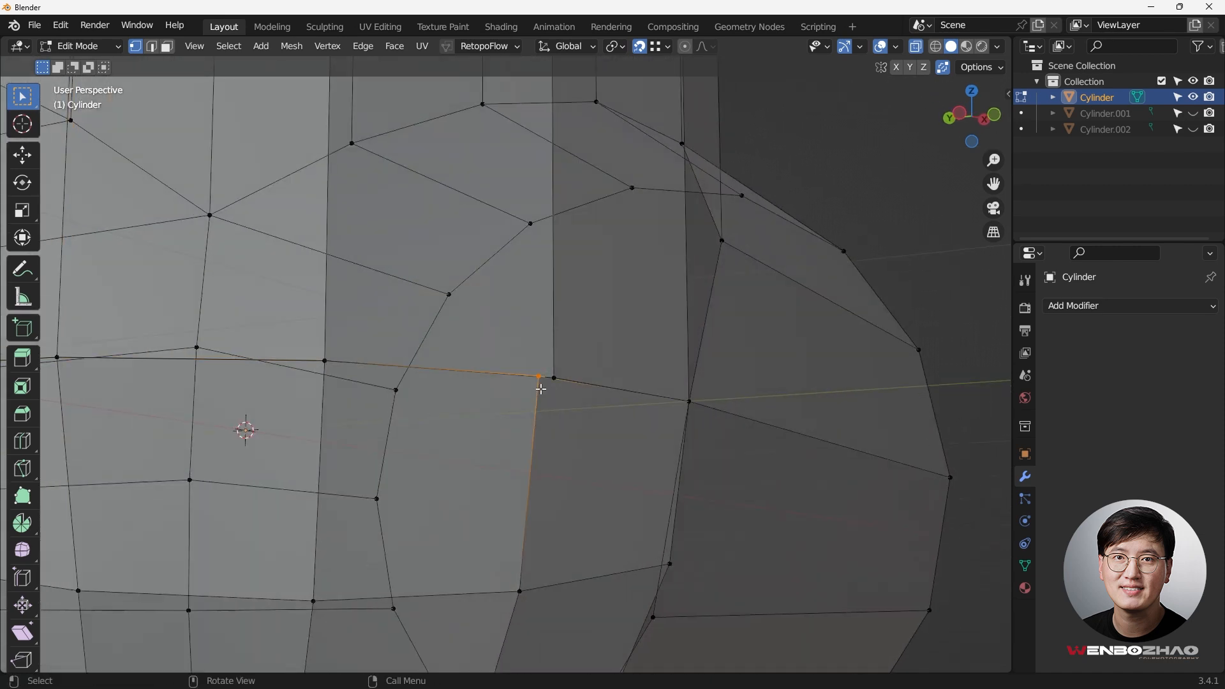
key("g")
left_click(553, 383)
Step: Snap the first patch vertex below the negative-Y corner onto the adjacent end vertex of the X-axis pipe
scroll(554, 386, "down", 2)
middle_click_drag(638, 401, 582, 413)
middle_click_drag(605, 469, 616, 363, "shift")
scroll(590, 359, "up", 3)
left_click(584, 339)
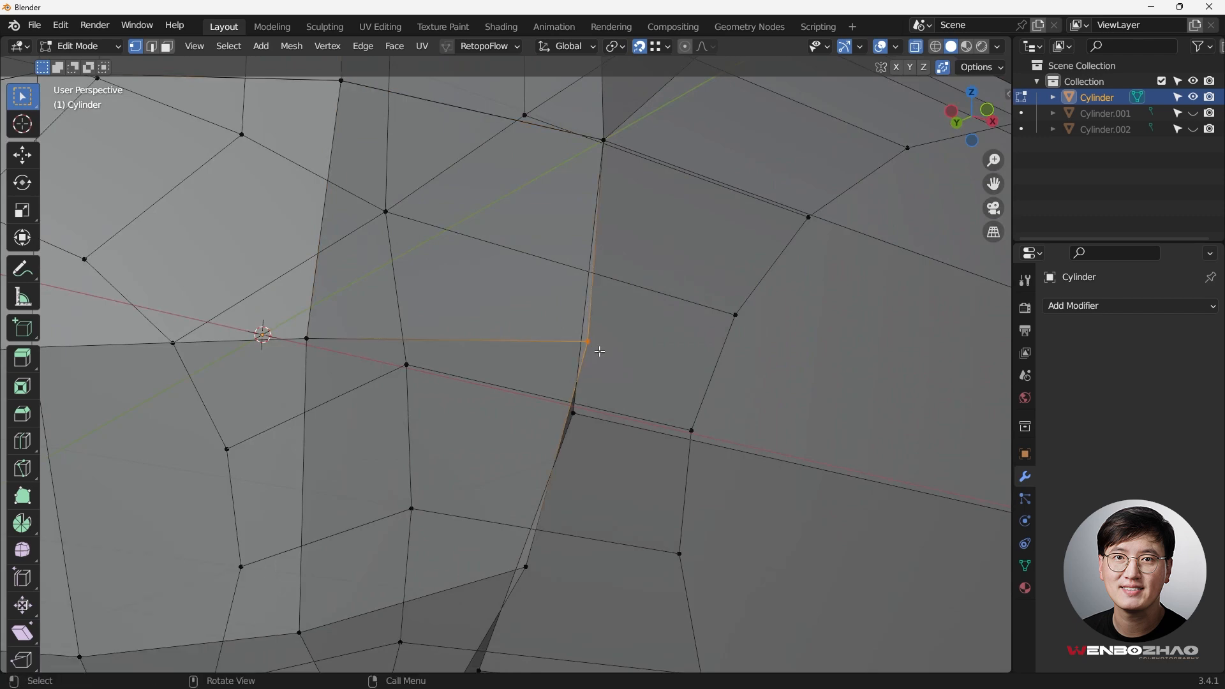
key("g")
left_click(578, 418)
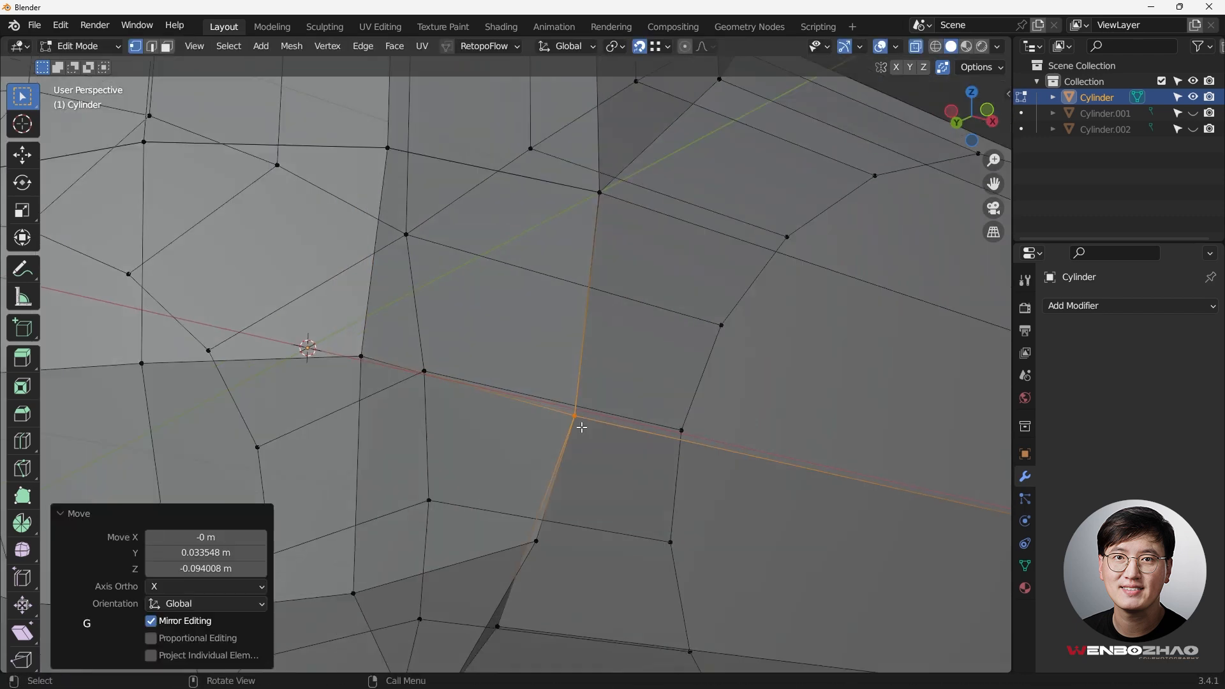
Step: Try to snap the second patch vertex below the negative-Y corner onto the adjacent end vertex of the X-axis pipe
middle_click_drag(579, 421, 623, 311, "shift")
scroll(608, 338, "up", 3)
middle_click_drag(596, 364, 646, 224, "shift")
scroll(616, 241, "down", 2)
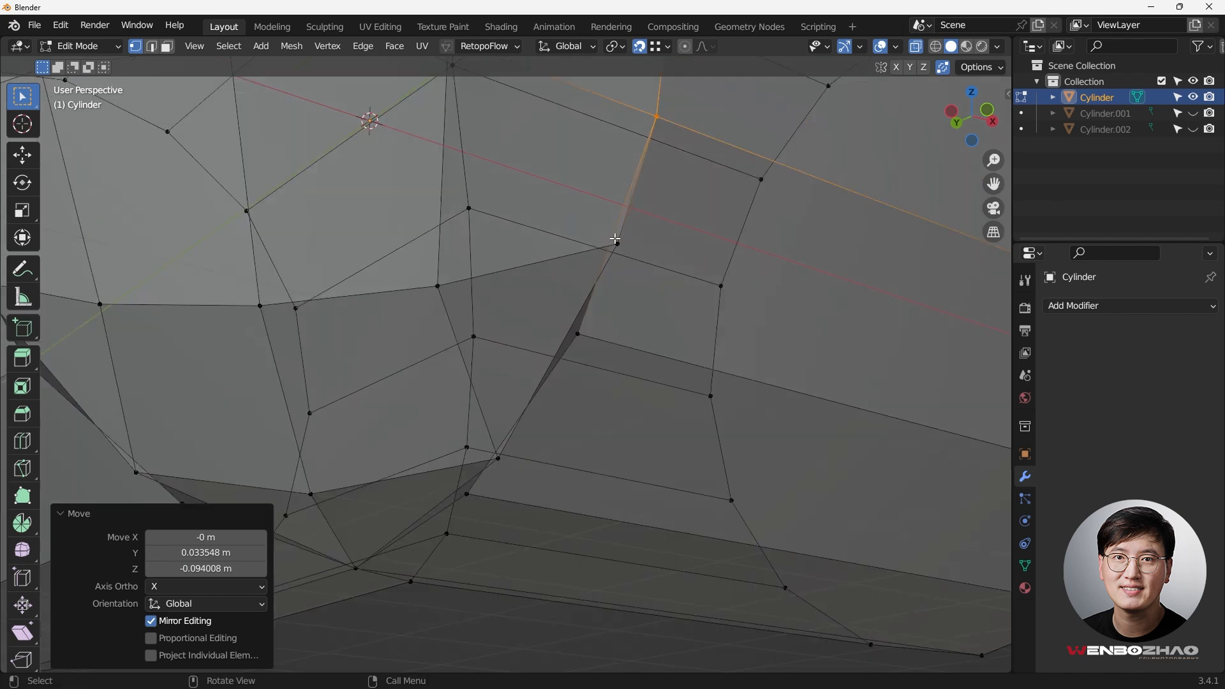
left_click(616, 242)
key("g")
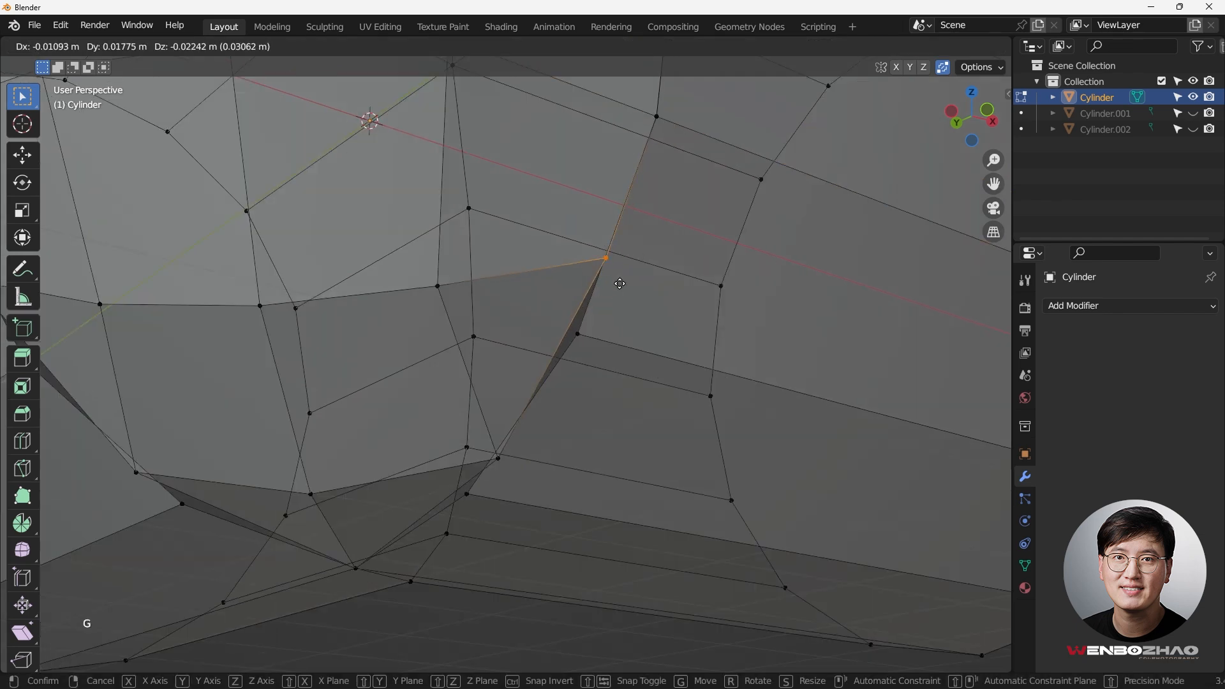
left_click(596, 347)
middle_click_drag(596, 348, 672, 222)
key("g")
left_click(510, 376)
Step: Snap the second patch vertex below the negative-Y corner onto the nearby X-axis pipe vertex
left_click(611, 317)
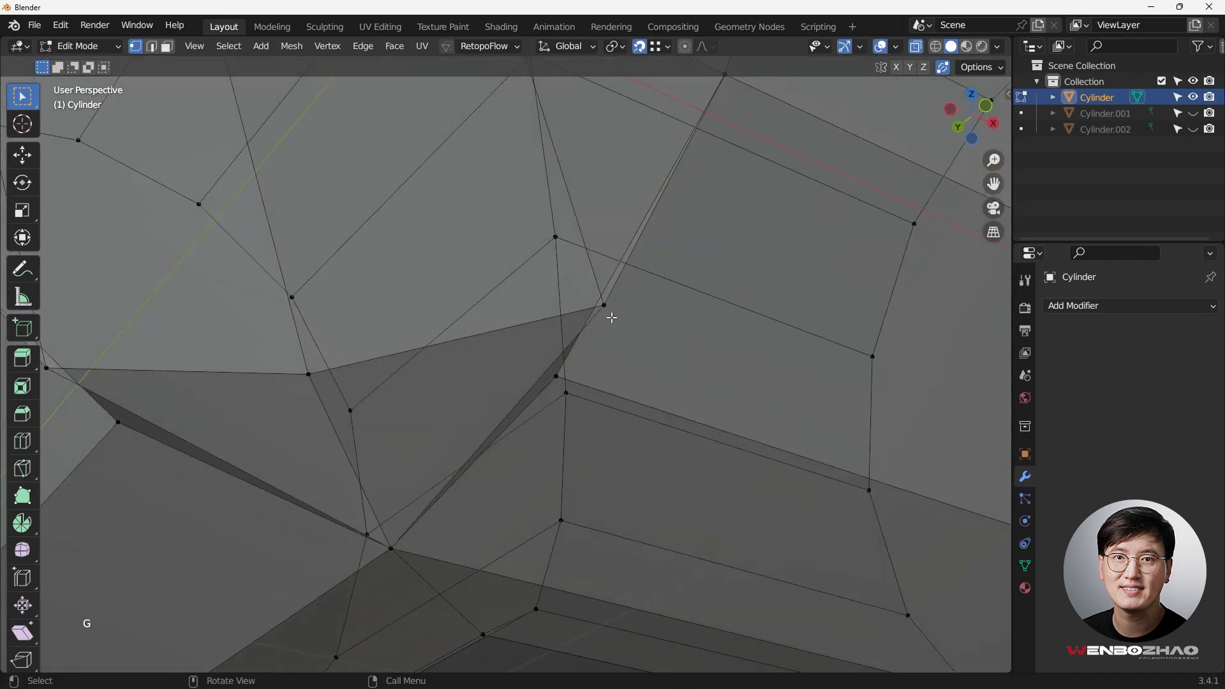
left_click(605, 305)
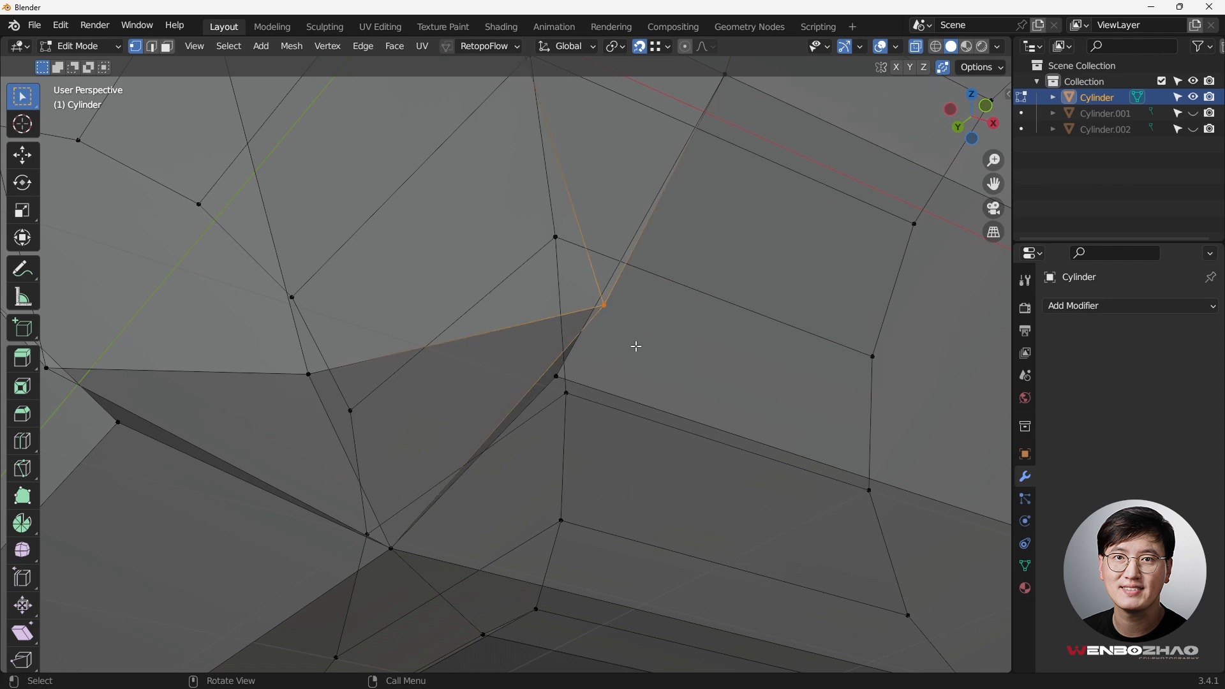
middle_click_drag(634, 342, 642, 319)
key("g")
left_click(582, 377)
Step: Snap the next misaligned patch vertex towards the patch's bottom corner onto its adjacent pipe vertex
middle_click_drag(582, 377, 589, 206)
key("g")
left_click(592, 283)
scroll(539, 256, "up", 3)
key("g")
right_click(612, 181)
key("g")
left_click(579, 215)
Step: Continue around the patch's lower boundary, snapping the following misaligned vertices onto their neighbouring pipe vertices
middle_click_drag(667, 268, 561, 253)
scroll(487, 260, "up", 3)
key("g")
left_click(504, 278)
scroll(505, 275, "down", 6)
scroll(547, 249, "up", 2)
left_click(540, 195)
key("g")
left_click(549, 310)
Step: Snap the last misaligned vertices on the patch's boundary onto the adjacent pipe vertices
scroll(555, 268, "down", 2)
middle_click_drag(560, 153, 566, 197)
left_click(564, 194)
scroll(565, 194, "up", 2)
key("g")
left_click(582, 273)
middle_click_drag(582, 274, 549, 370)
key("g")
left_click(461, 285)
Step: Examine the seams between the corner patch and the three pipes from several sides for remaining gaps
scroll(485, 299, "down", 5)
middle_click_drag(529, 255, 650, 262)
scroll(552, 271, "down", 3)
scroll(558, 281, "down", 1)
scroll(556, 290, "up", 3)
left_click_drag(547, 274, 580, 303)
scroll(640, 301, "down", 3)
middle_click_drag(873, 290, 790, 284)
middle_click_drag(790, 284, 540, 259, "shift")
scroll(713, 274, "down", 1)
middle_click_drag(601, 256, 641, 275)
scroll(660, 283, "up", 2)
scroll(561, 246, "down", 1)
mouse_move(561, 246)
middle_mouse_down("shift")
mouse_move(559, 236)
mouse_move(572, 264)
middle_mouse_up("shift")
Step: Merge all vertices of the mesh by distance and clear the selection
key("a")
scroll(567, 228, "down", 2)
key("m")
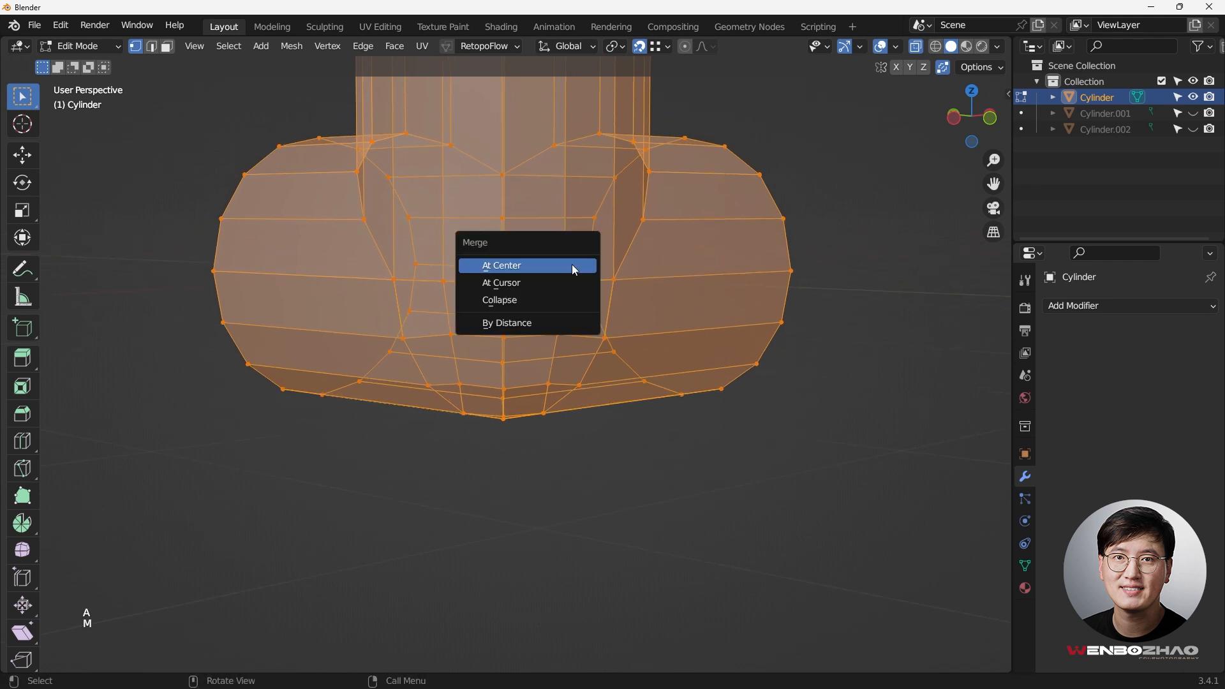
left_click(556, 326)
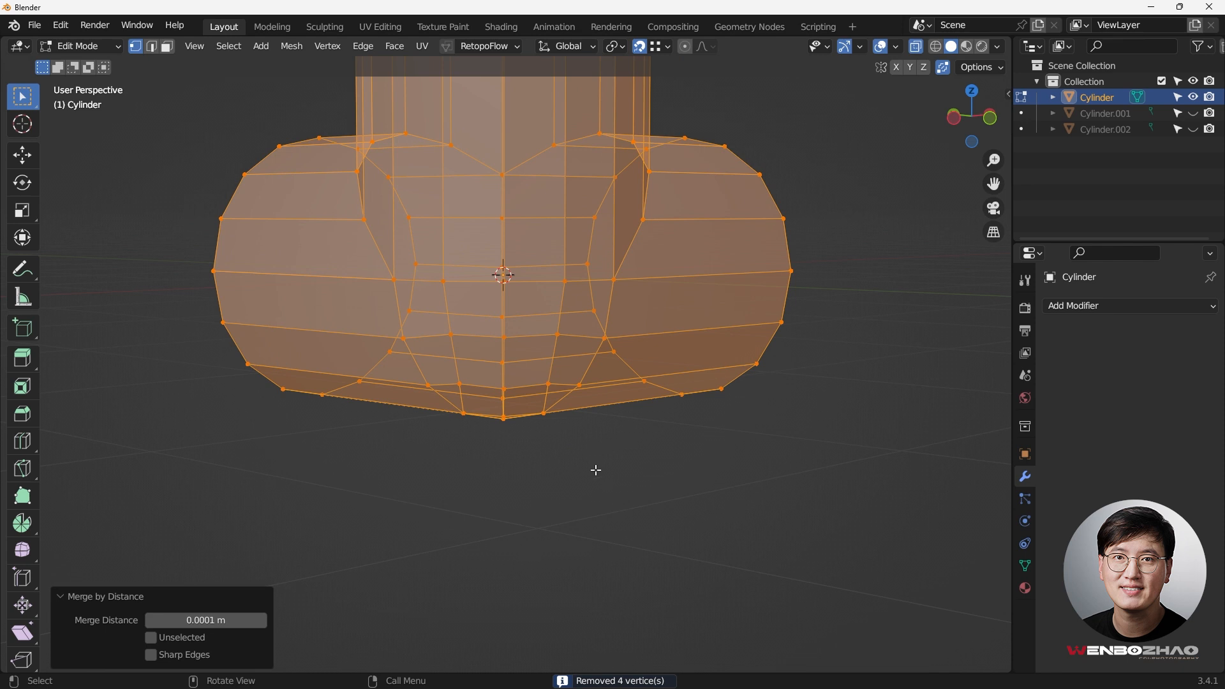
middle_click_drag(597, 470, 623, 470)
key("alt+a")
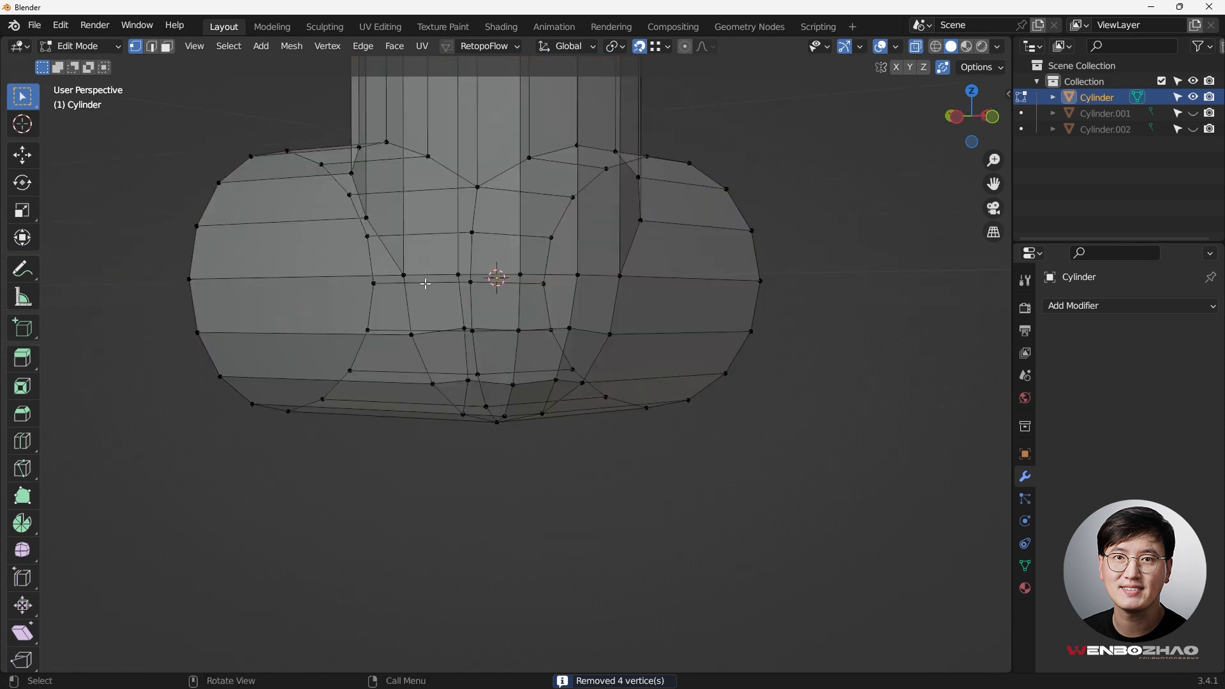
Step: Turn off X-ray and select the patch's three corner vertices together with the middle vertex of its upper edge
key("alt+z")
left_click(404, 275)
left_click(521, 275, "shift")
left_click(618, 276, "shift")
middle_click_drag(519, 431, 513, 374)
left_click(498, 438, "shift")
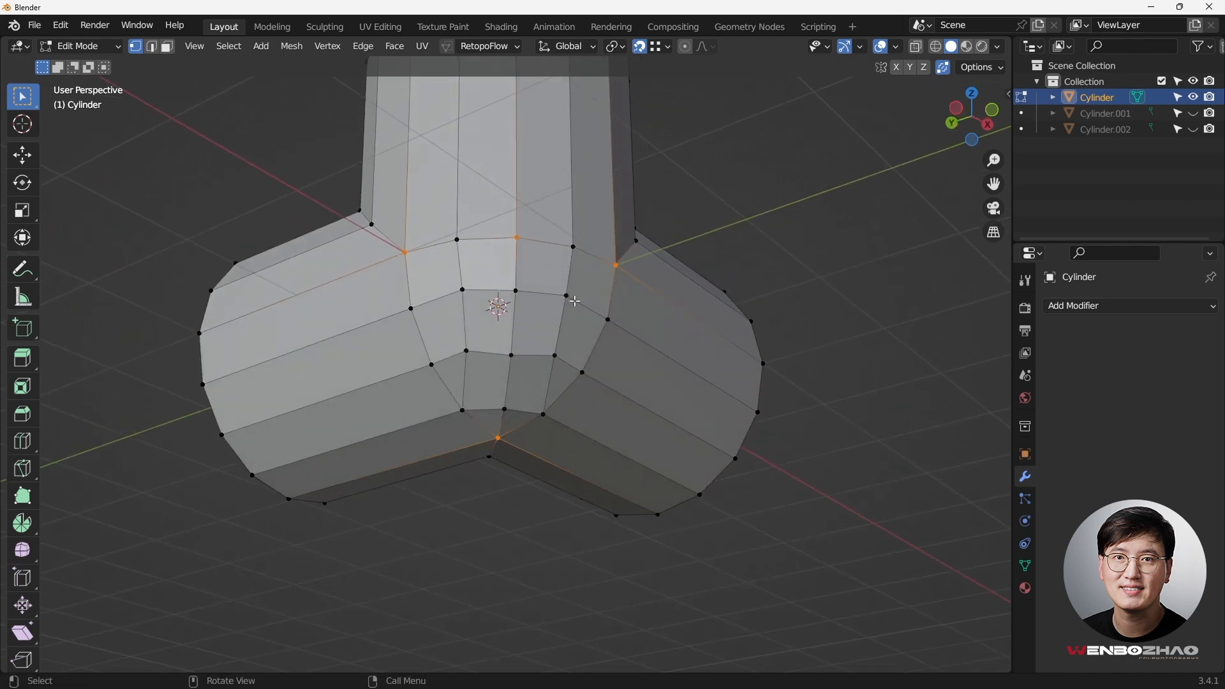
Step: Clear the selection and examine the pipe junction from the front and from the inner corners between the pipes
middle_click_drag(609, 264, 558, 321)
left_click(661, 252)
middle_click_drag(635, 284, 582, 343, "shift")
middle_click_drag(471, 228, 437, 346)
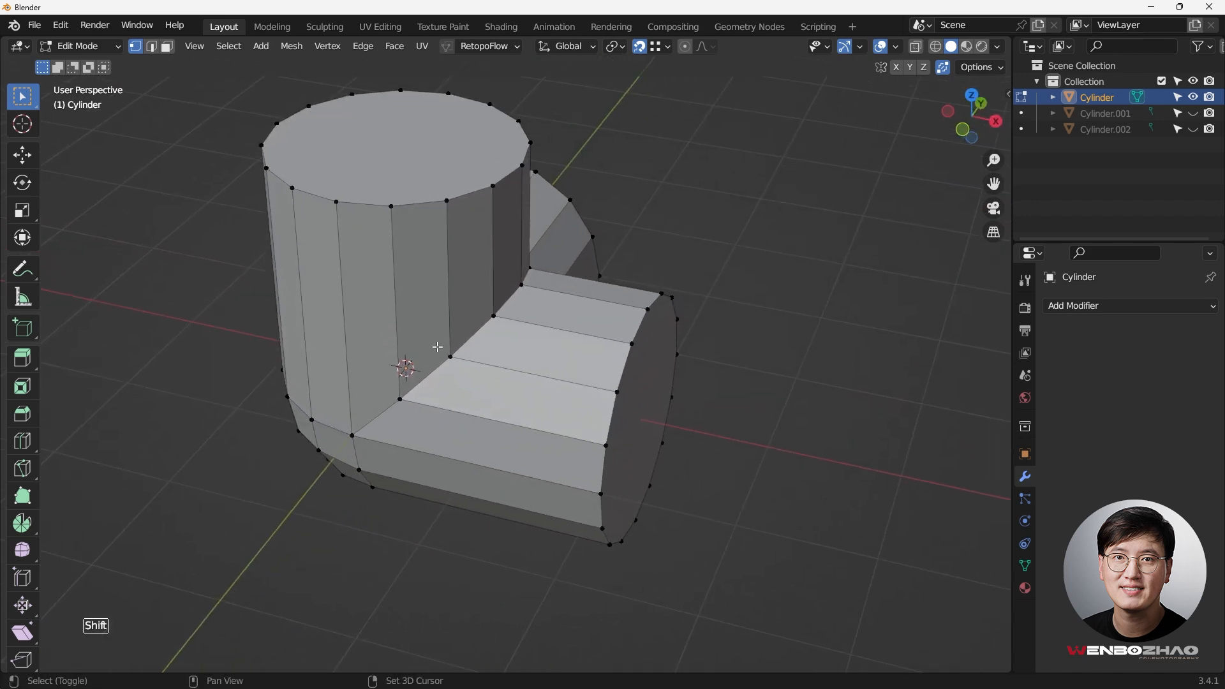
key("KP_1")
scroll(548, 327, "down", 2)
middle_click_drag(557, 293, 548, 326, "shift")
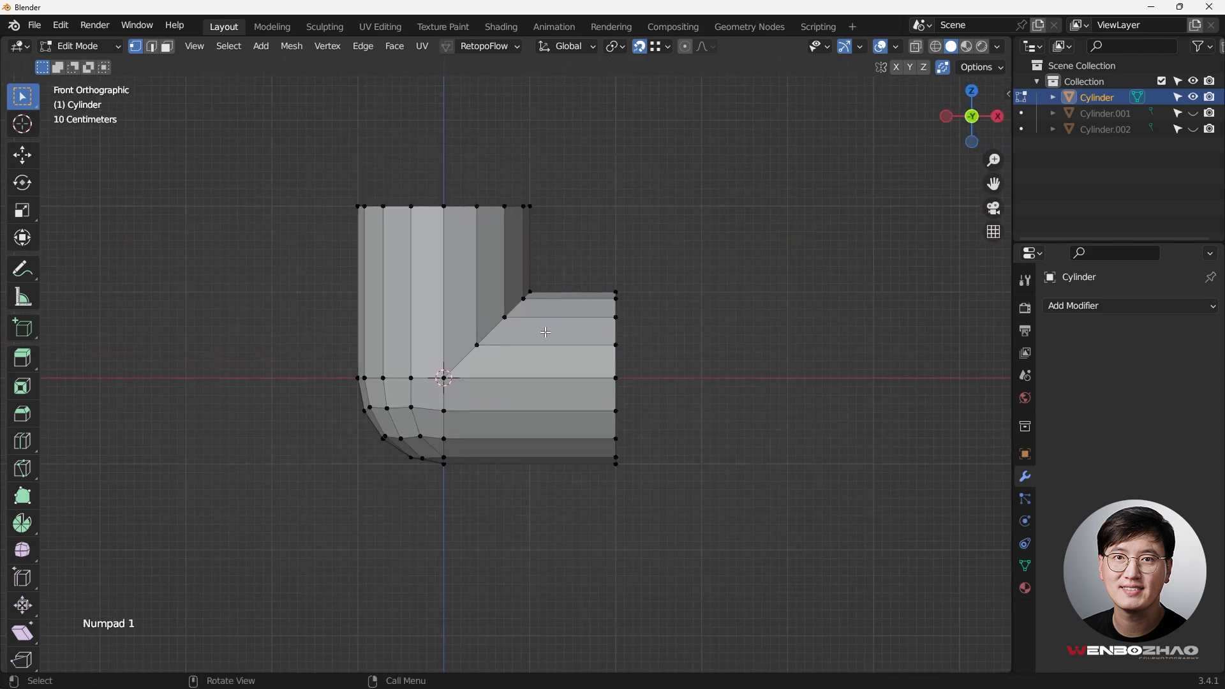
scroll(541, 341, "up", 3)
middle_click_drag(486, 350, 508, 339)
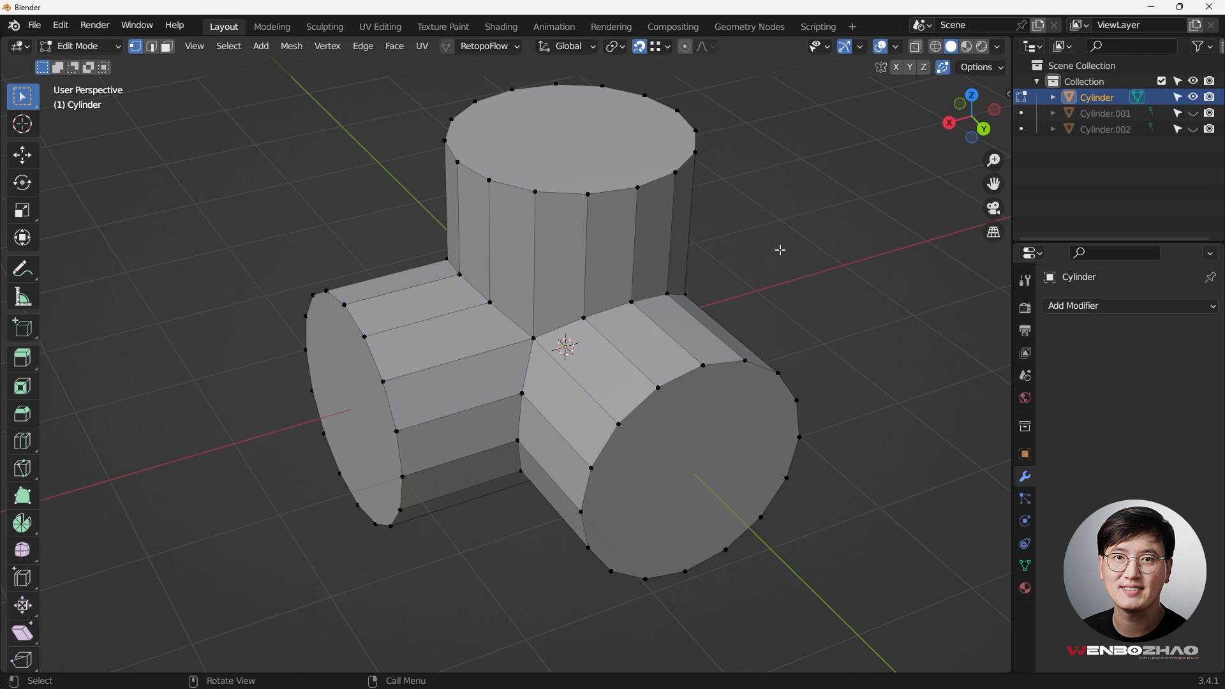
middle_click_drag(458, 256, 595, 327)
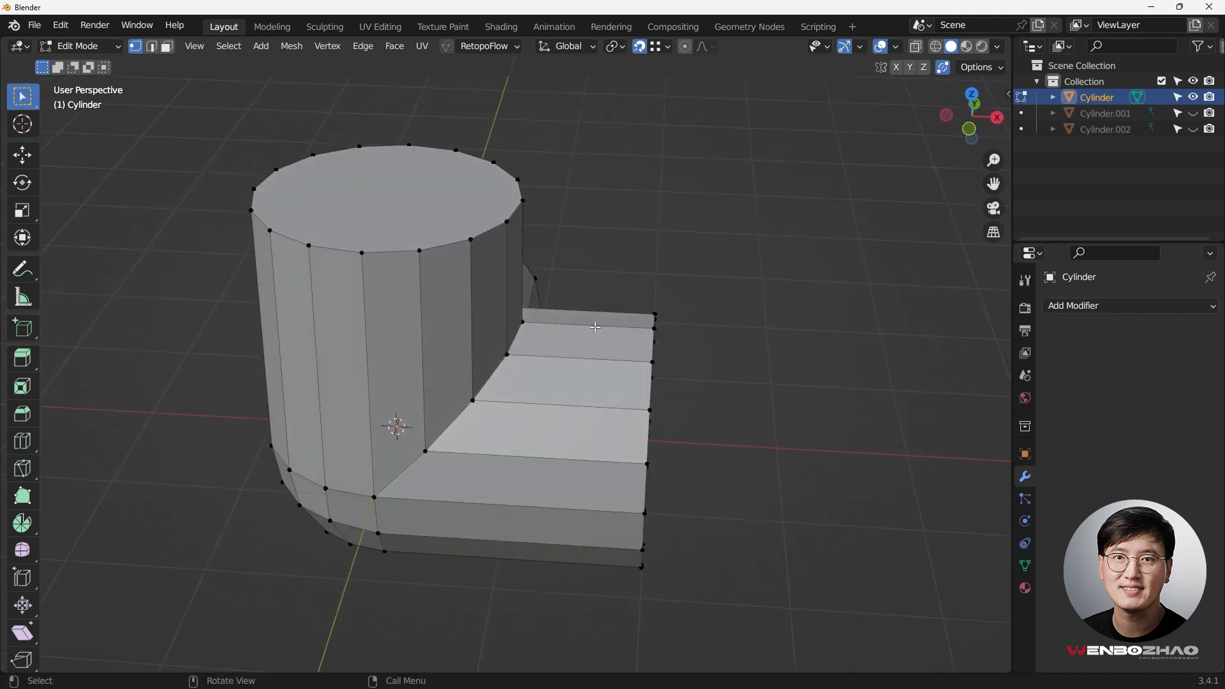
Step: Add two evenly spaced loop cuts around the X-axis pipe
key("KP_1")
key("ctrl+r")
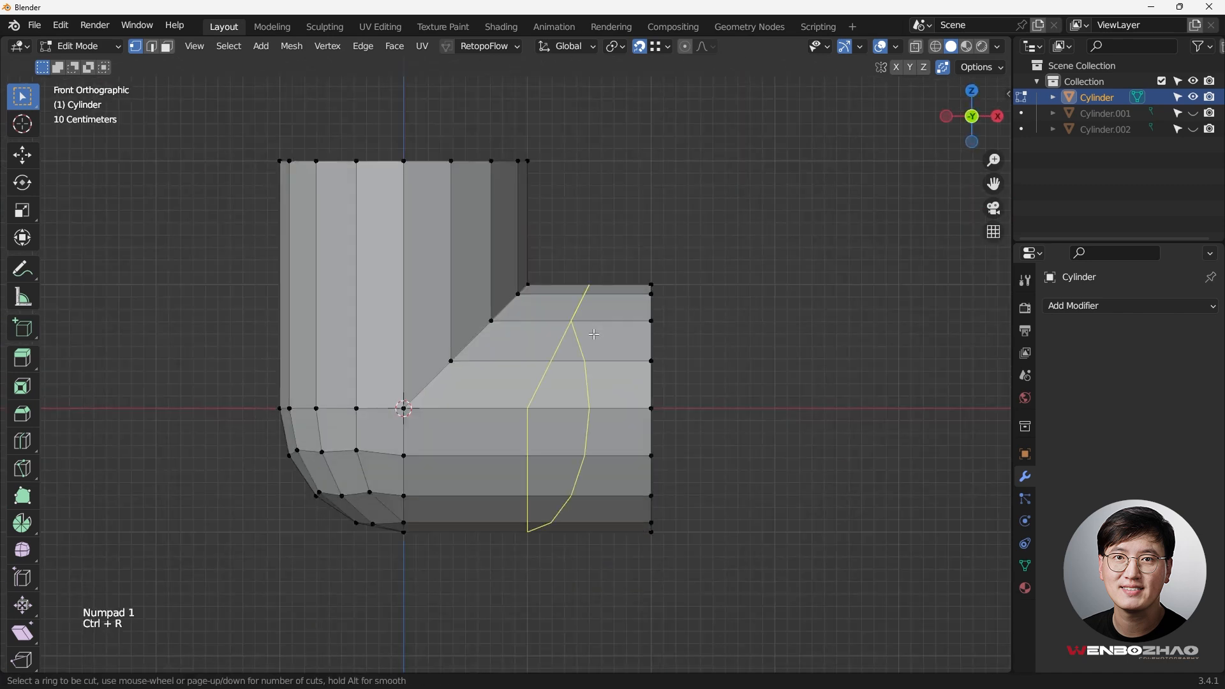
scroll(594, 334, "up", 1)
left_click(593, 334)
right_click(594, 334)
middle_click_drag(593, 334, 452, 354)
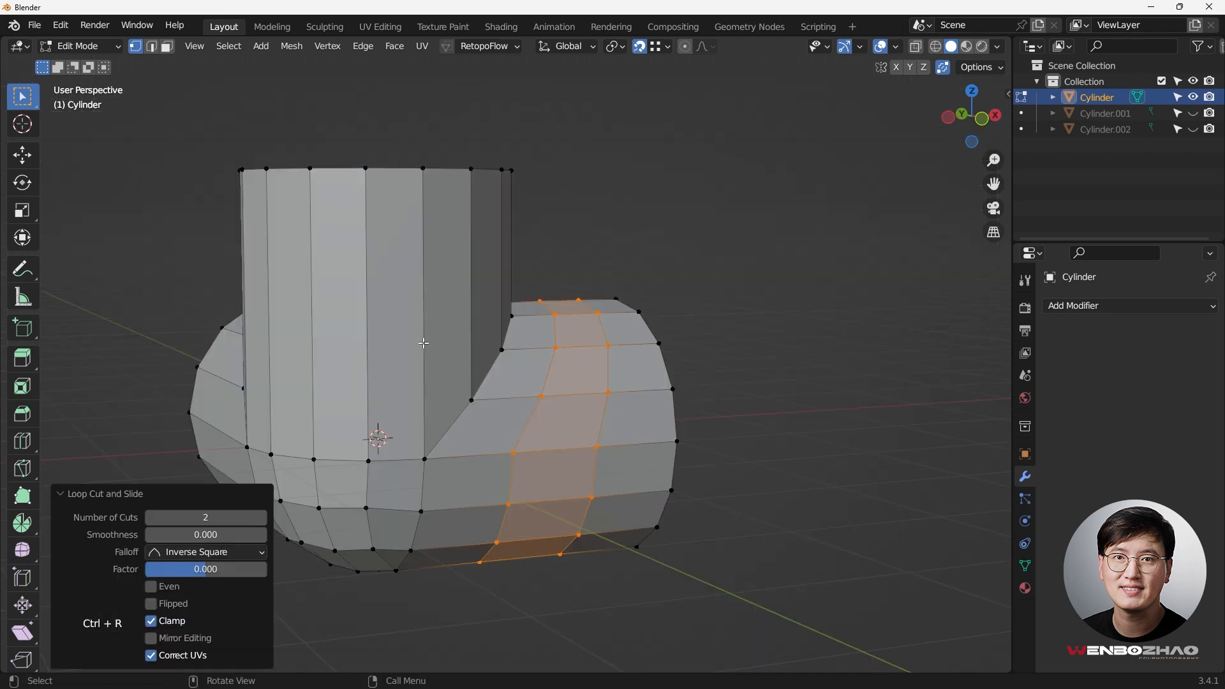
Step: Try repeating the last loop cut, and undo the repeated cuts
key("KP_1")
key("shift+r")
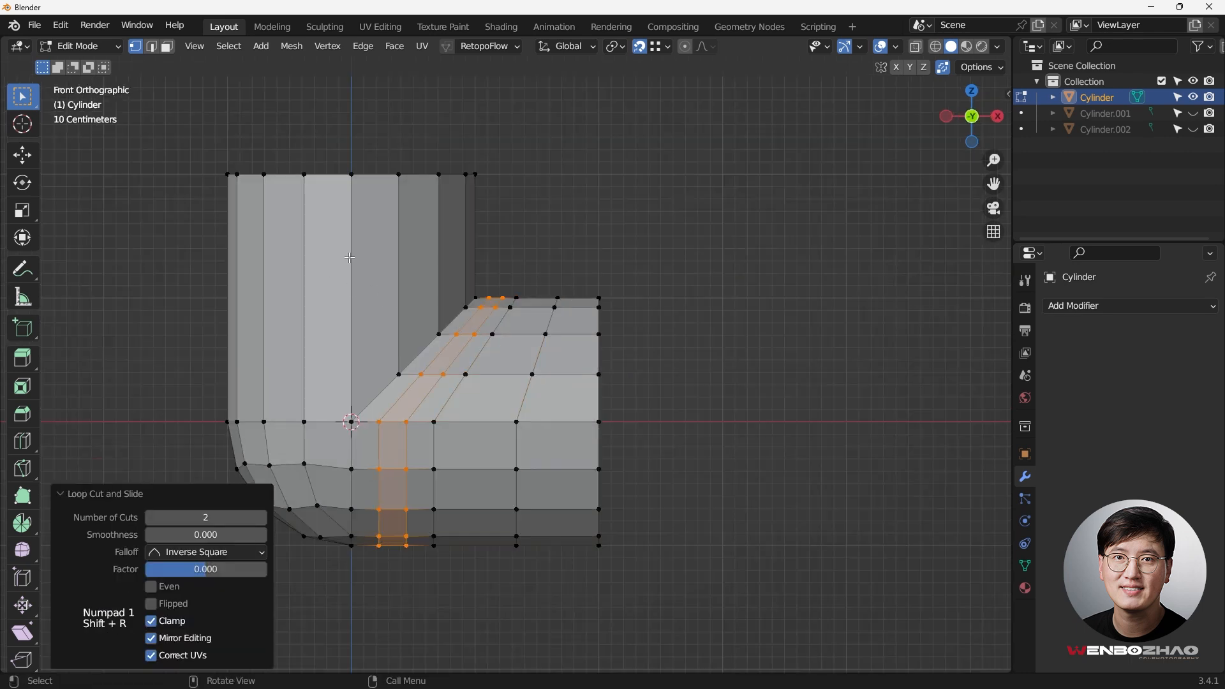
key("ctrl+z")
key("ctrl+z")
Step: Add two evenly spaced loop cuts around the vertical pipe
key("ctrl+r")
scroll(348, 260, "up", 1)
left_click(349, 260)
right_click(350, 259)
middle_click_drag(350, 260, 747, 280)
Step: Add two evenly spaced loop cuts around the Y-axis pipe and clear the selection
key("ctrl+r")
scroll(675, 319, "up", 1)
left_click(675, 319)
right_click(675, 319)
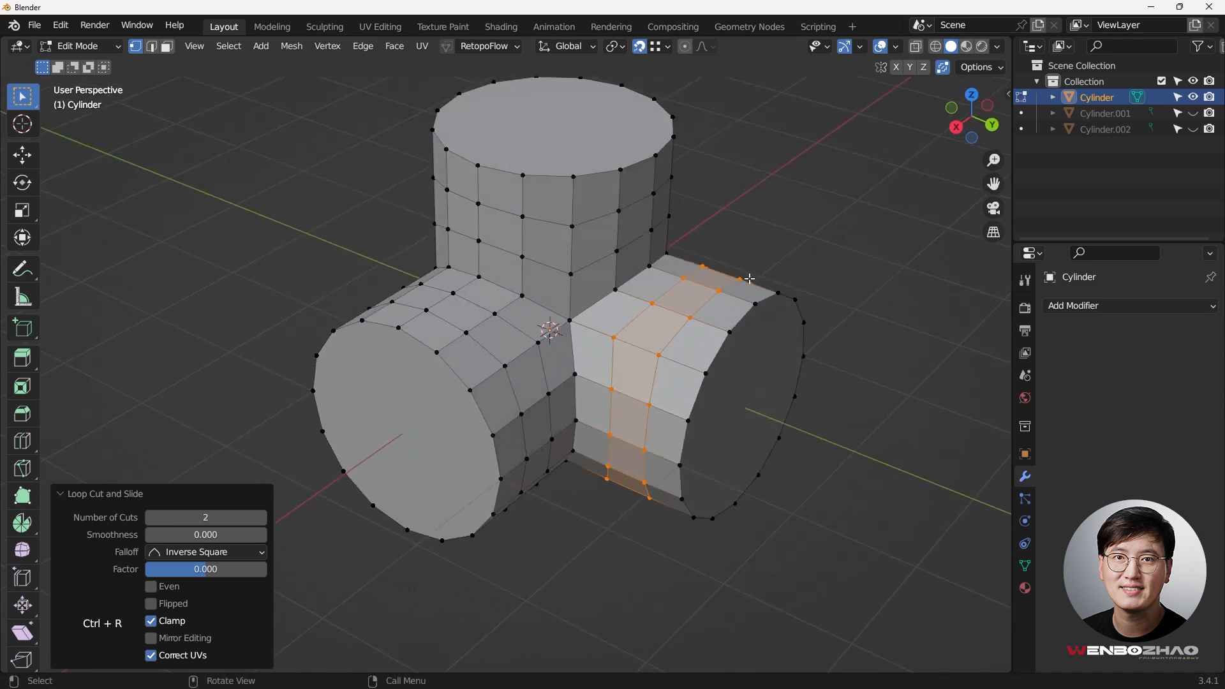
left_click(675, 248)
Step: Delete the eight faces in the inner corner between the vertical and X-axis pipes, two by two on each pipe
middle_click_drag(629, 263, 629, 295, "shift")
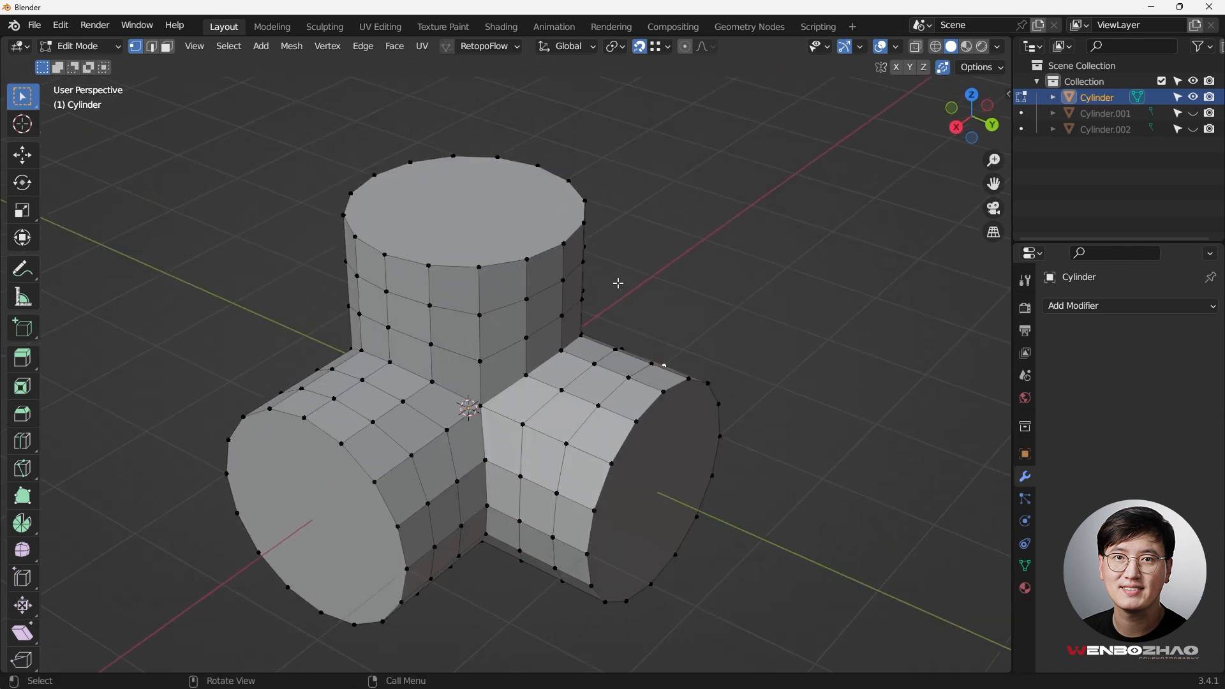
middle_click_drag(528, 343, 403, 356)
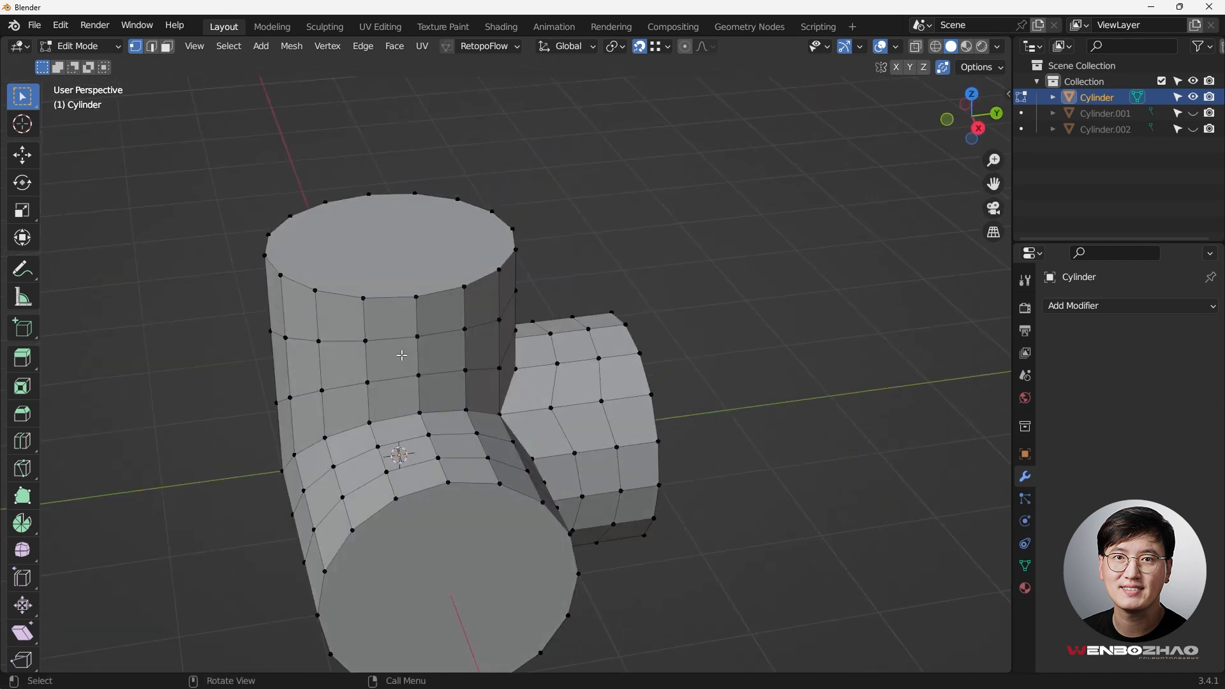
key("3")
left_click_drag(396, 354, 421, 425)
middle_click_drag(446, 443, 347, 443, "shift")
scroll(399, 346, "up", 3)
middle_click_drag(399, 345, 523, 344, "shift")
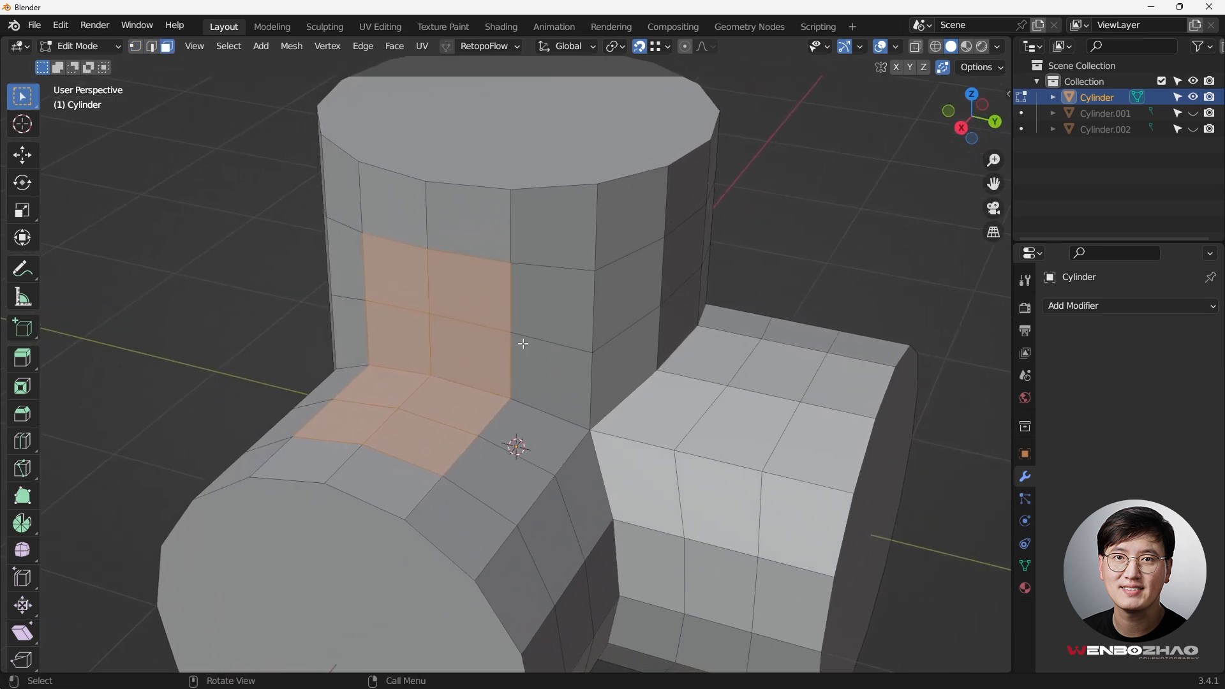
key("x")
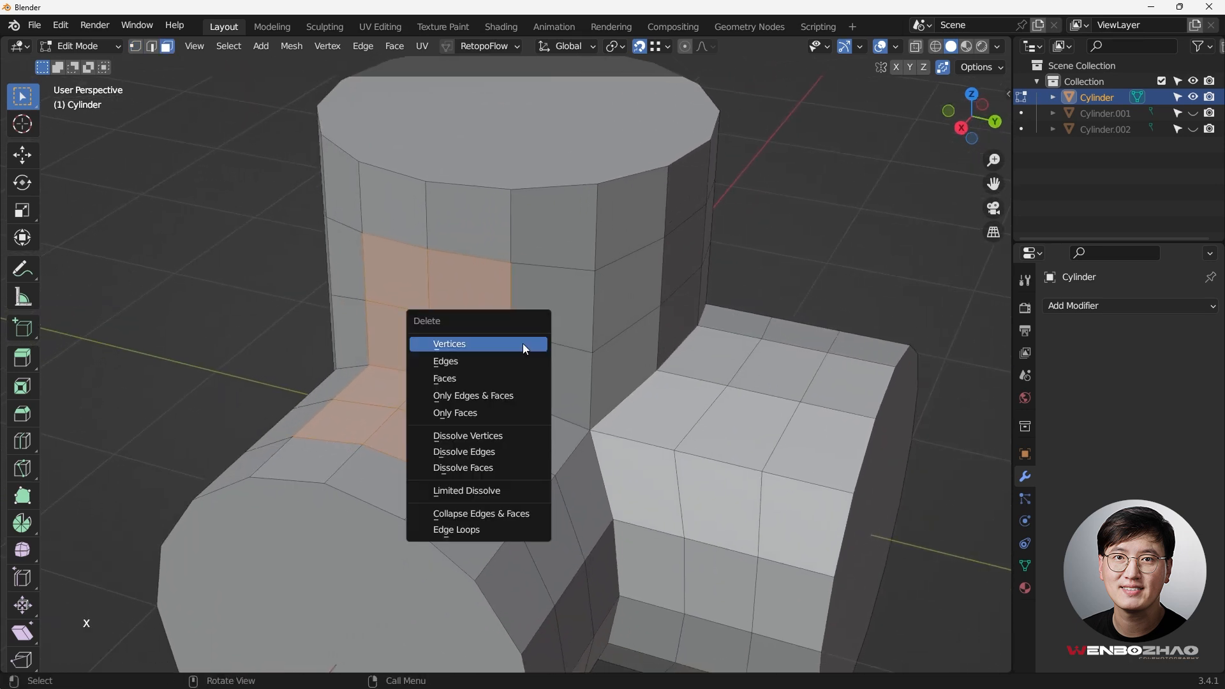
left_click(504, 375)
Step: Delete the matching eight faces in the inner corner between the vertical and Y-axis pipes
middle_click_drag(432, 261, 482, 253)
middle_click_drag(437, 318, 441, 398)
scroll(392, 309, "down", 4)
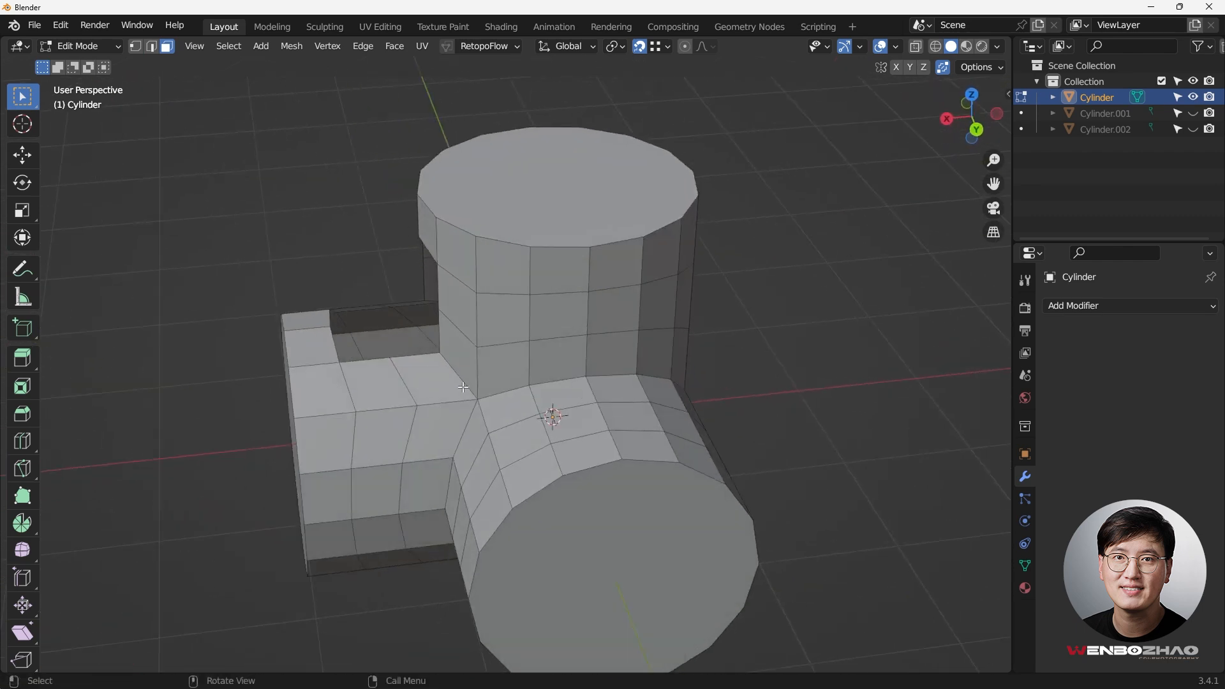
left_click_drag(558, 316, 610, 383, "shift")
left_click(614, 412, "shift")
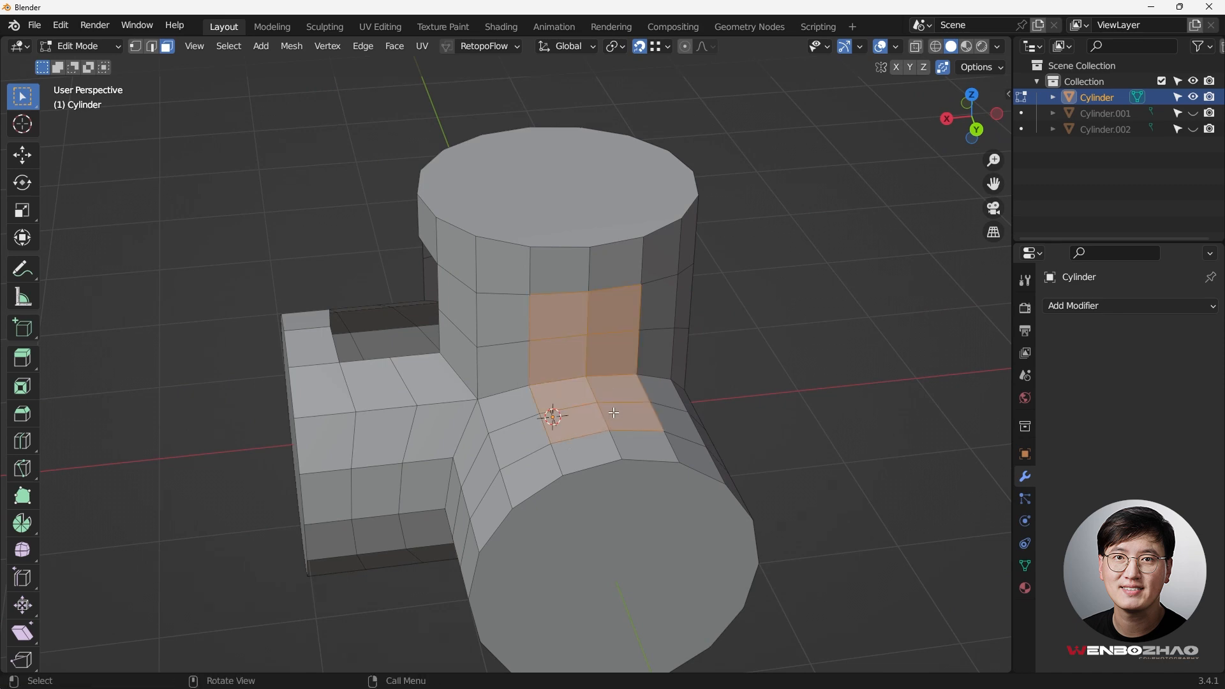
key("x")
left_click(614, 414)
Step: Delete the eight inner-corner faces between the X-axis and Y-axis pipes
middle_click_drag(614, 415, 397, 523)
left_click_drag(398, 523, 459, 571)
middle_click_drag(460, 571, 623, 458)
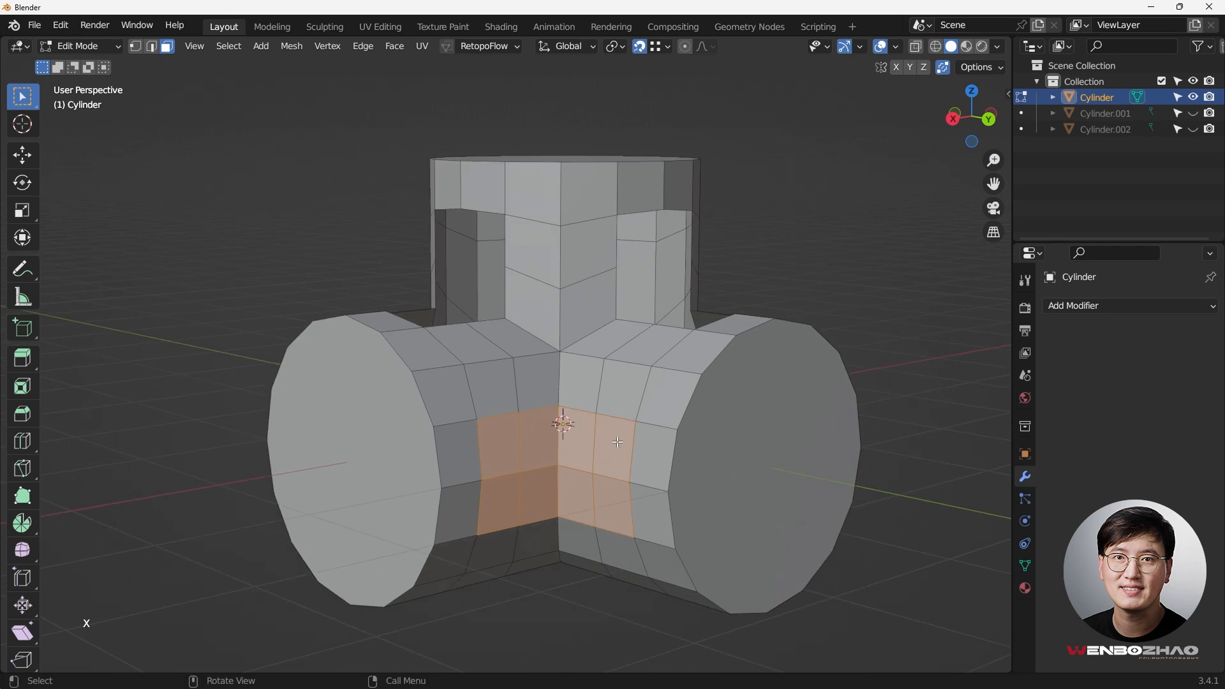
key("x")
left_click(610, 413)
middle_click_drag(609, 413, 597, 418)
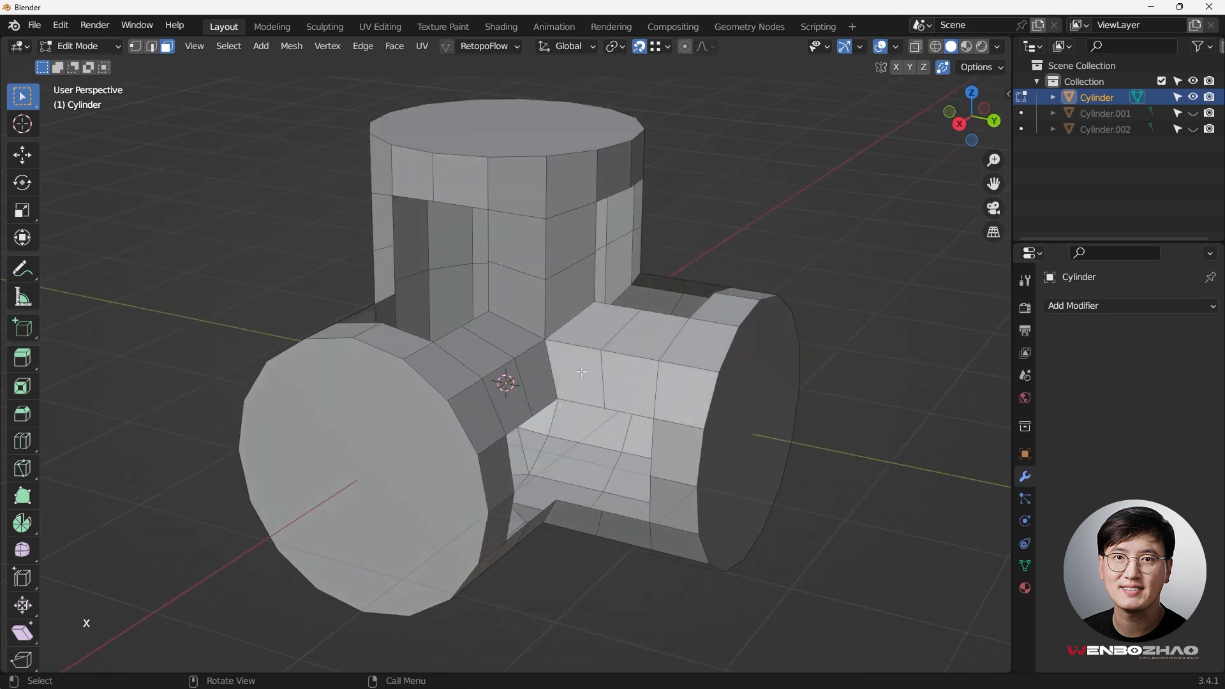
Step: Fill a slanted face between the opening's outer edges on the vertical pipe and on the X-axis pipe
key("2")
middle_click_drag(478, 225, 542, 326)
scroll(498, 333, "up", 4)
left_click(541, 319, "shift")
left_click(406, 530, "shift")
left_click(461, 550, "shift")
key("f")
middle_click_drag(554, 449, 689, 440)
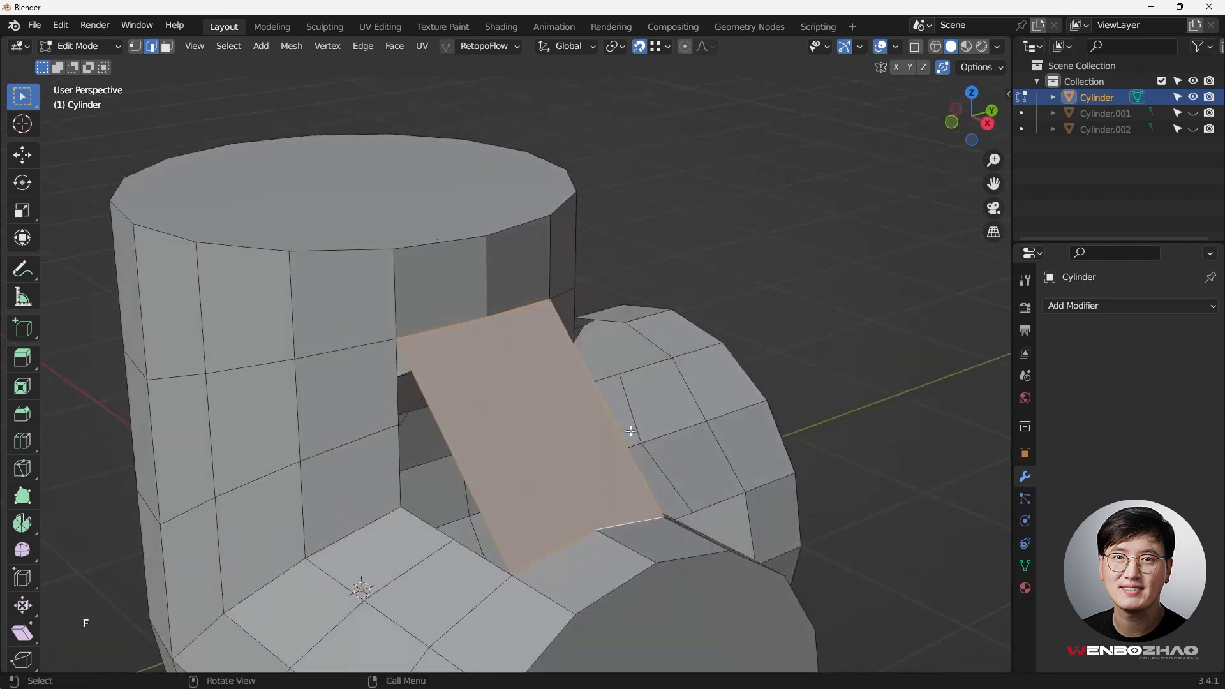
Step: Fill the triangular gap on the positive-Y side of the slanted face
middle_click_drag(469, 396, 603, 361)
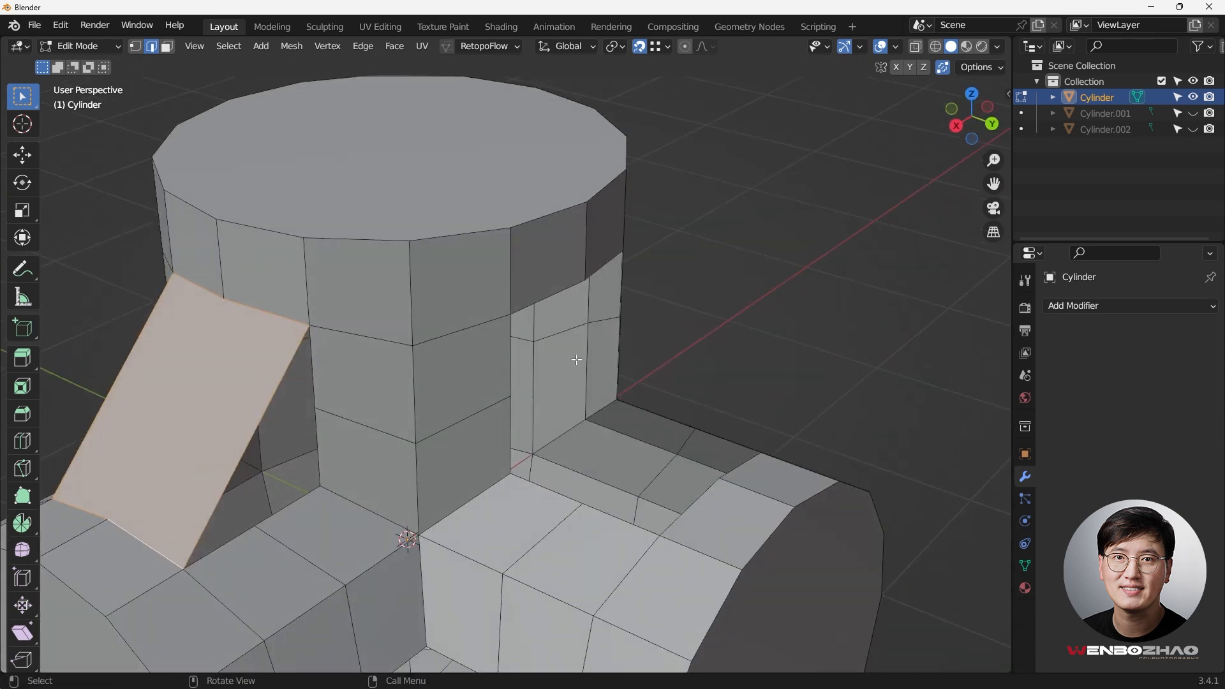
left_click(311, 350)
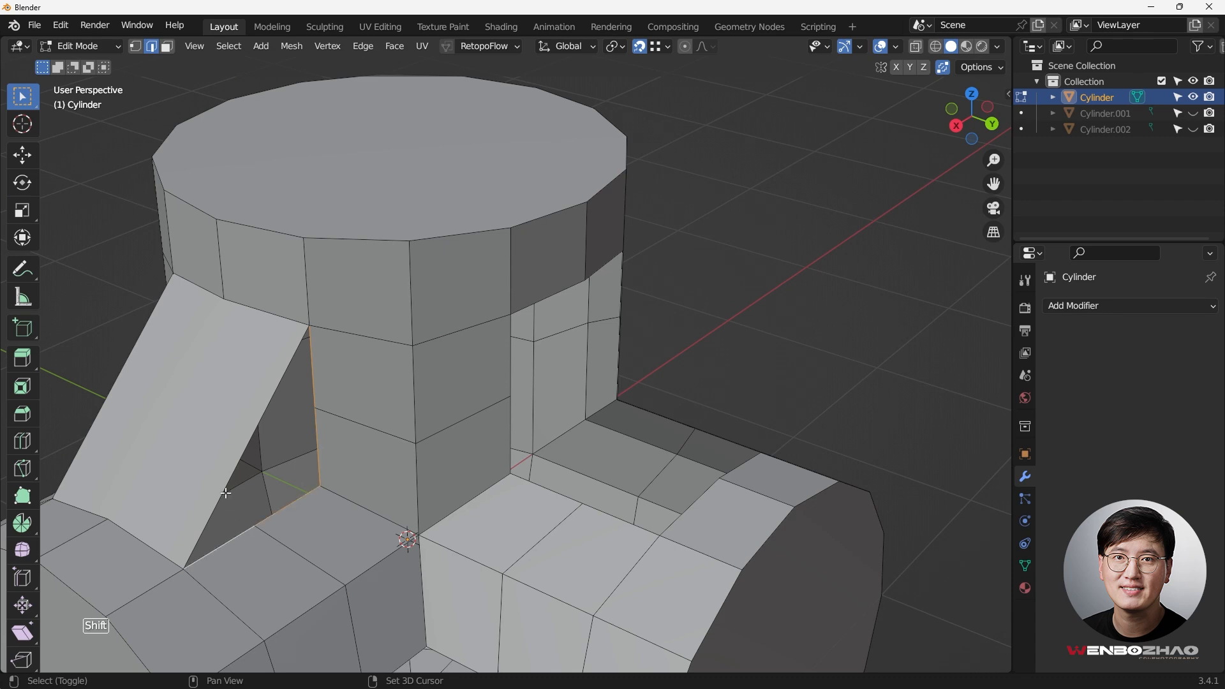
key("ctrl+z")
key("f")
Step: Fill the triangular gap on the negative-Y side of the slanted face from its bordering edges
middle_click_drag(282, 430, 363, 366)
left_click(364, 364)
left_click(308, 354, "shift")
left_click(313, 453, "shift")
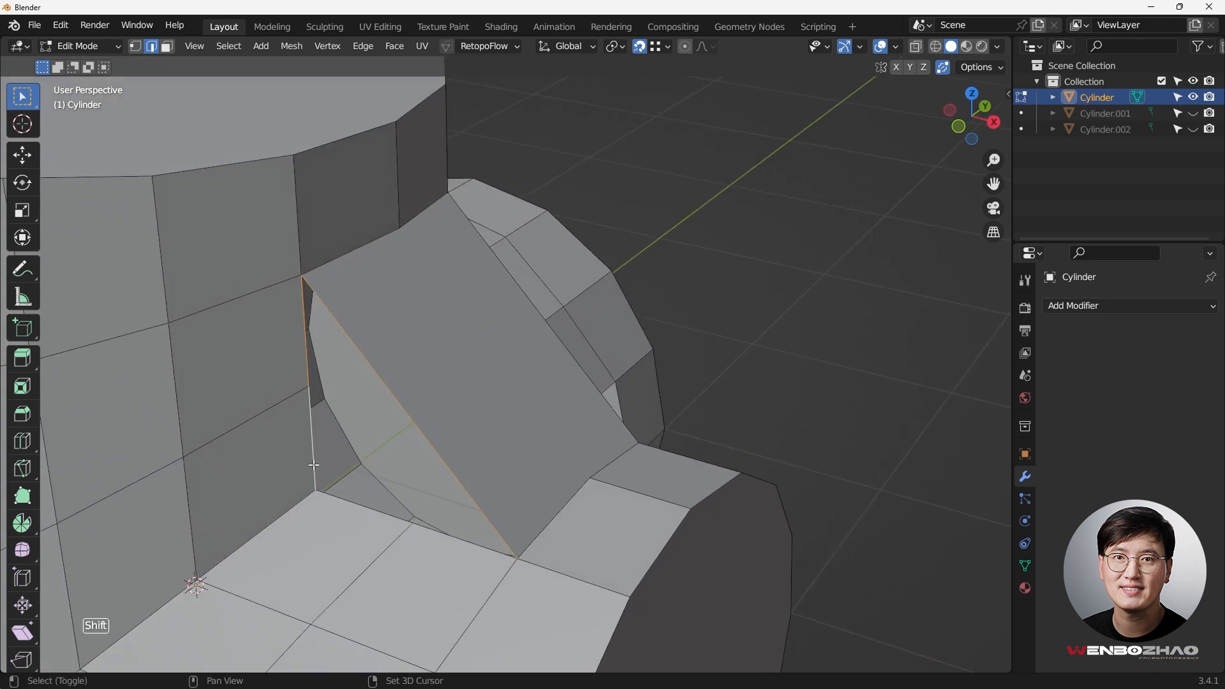
left_click(451, 540, "shift")
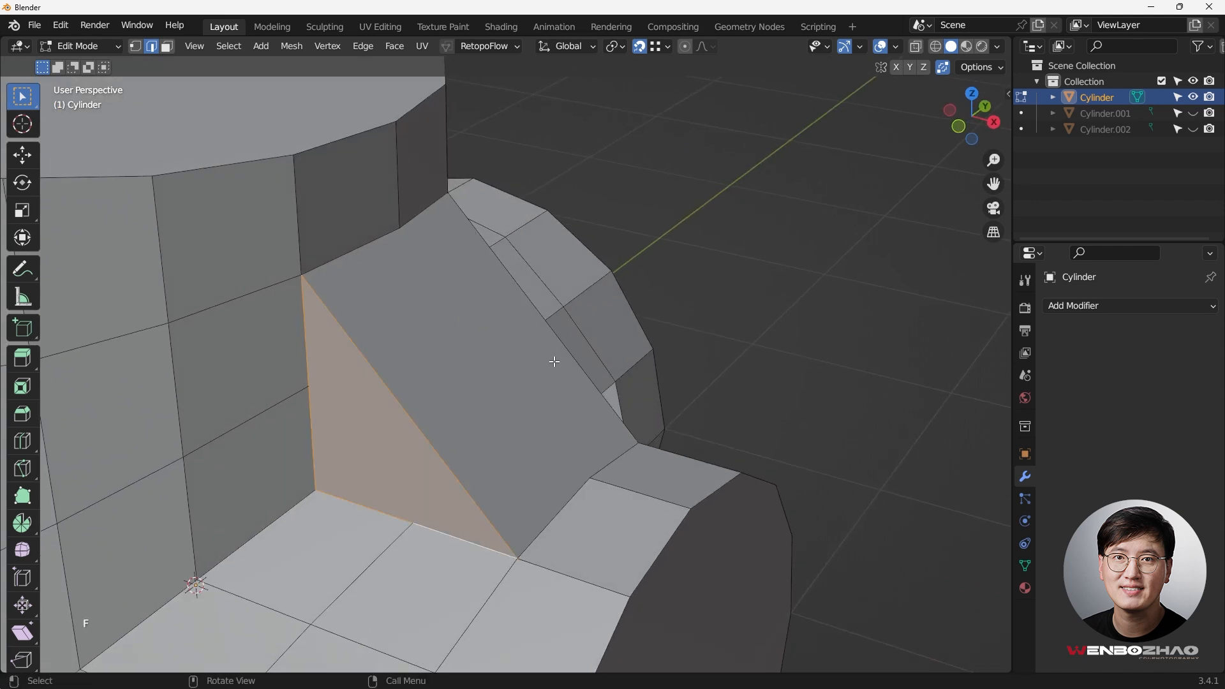
key("f")
Step: Split the slanted face lengthwise by connecting the middle vertices of its upper and lower edges
scroll(429, 362, "down", 3)
middle_click_drag(429, 363, 377, 345)
scroll(332, 331, "down", 2)
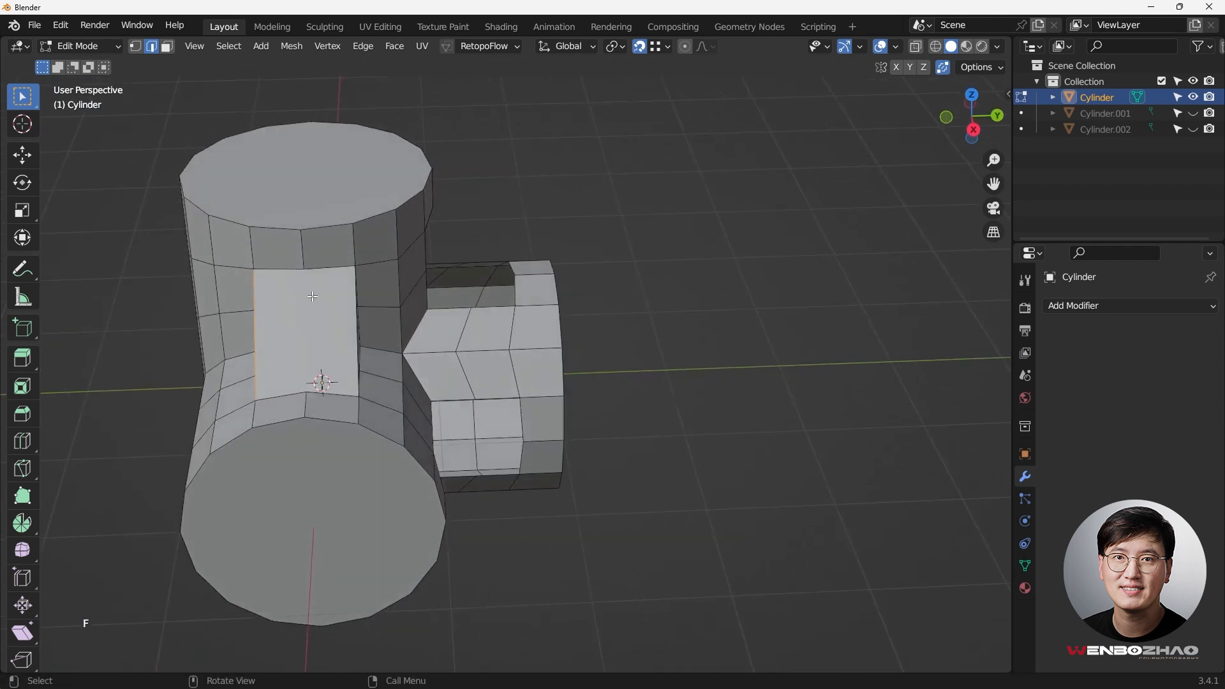
key("1")
middle_click_drag(312, 287, 479, 301)
scroll(477, 301, "up", 3)
left_click(478, 252)
left_click(504, 497, "shift")
key("j")
Step: Add three evenly spaced loop cuts across the slanted face
middle_click_drag(520, 447, 555, 323)
key("ctrl+r")
scroll(553, 326, "up", 1)
scroll(553, 326, "up", 1)
left_click(553, 326)
right_click(552, 327)
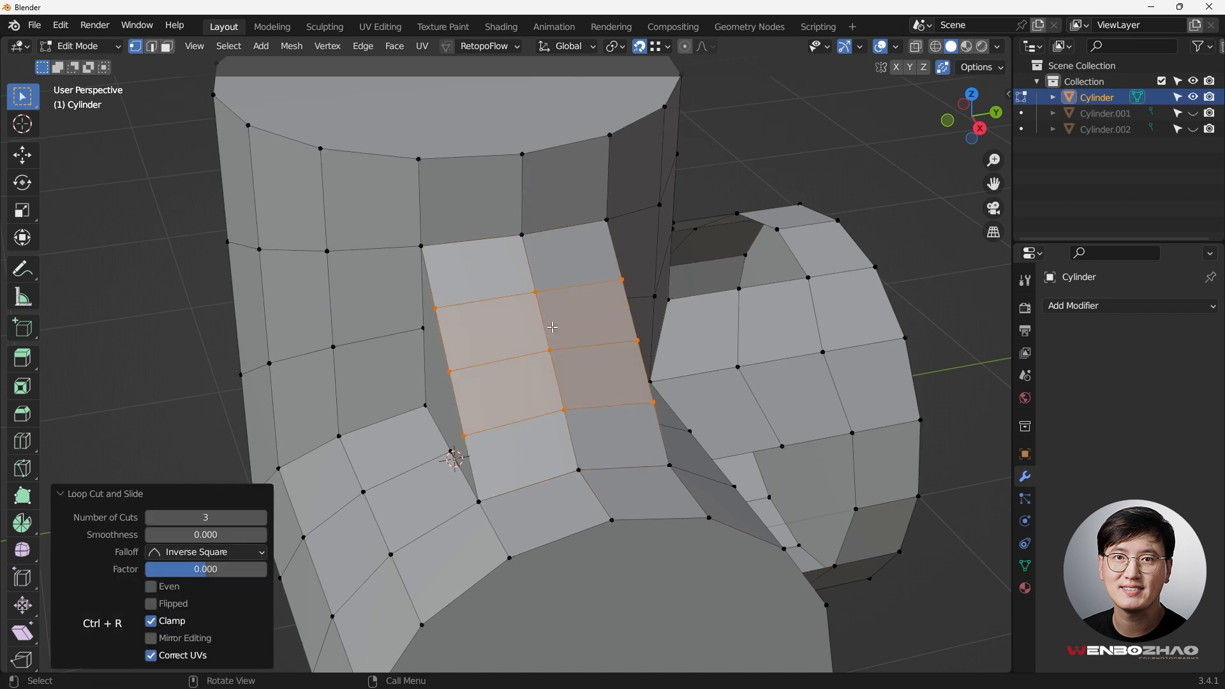
Step: Divide the negative-Y triangular side face by connecting its pipe-edge vertices to the facing vertices on the slanted edge
middle_click_drag(553, 326, 607, 329)
left_click(567, 354, "alt")
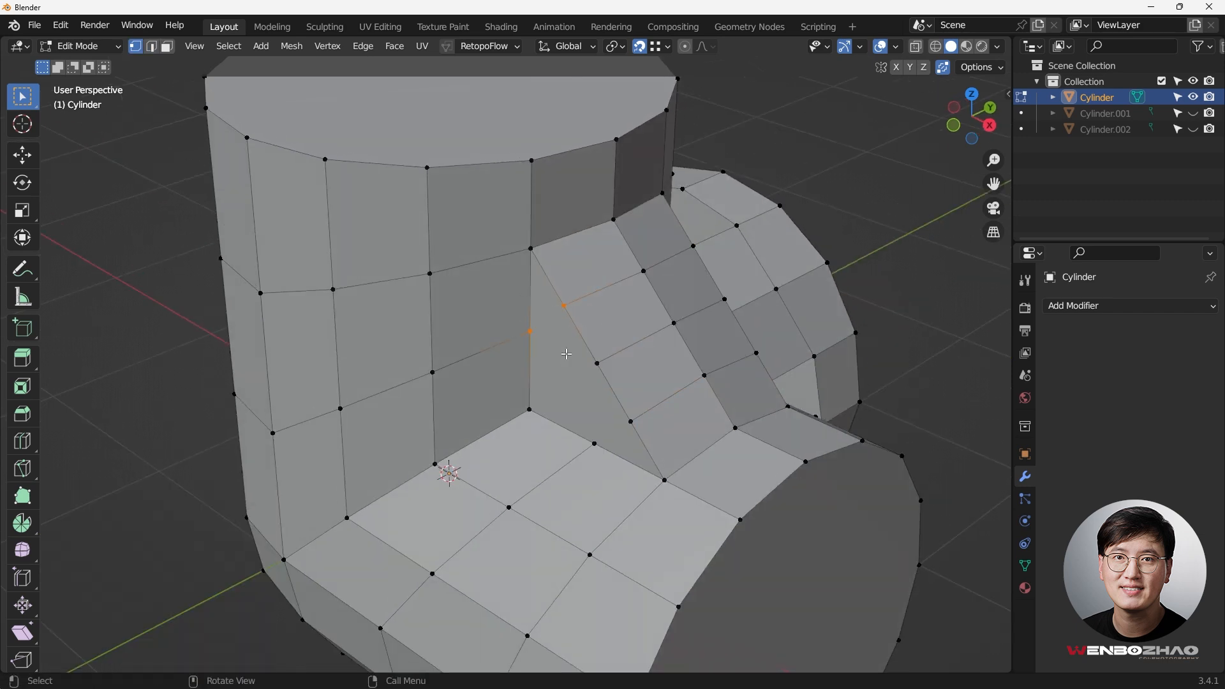
left_click_drag(519, 361, 565, 439)
left_click_drag(581, 349, 642, 460, "shift")
key("j")
scroll(670, 397, "down", 3)
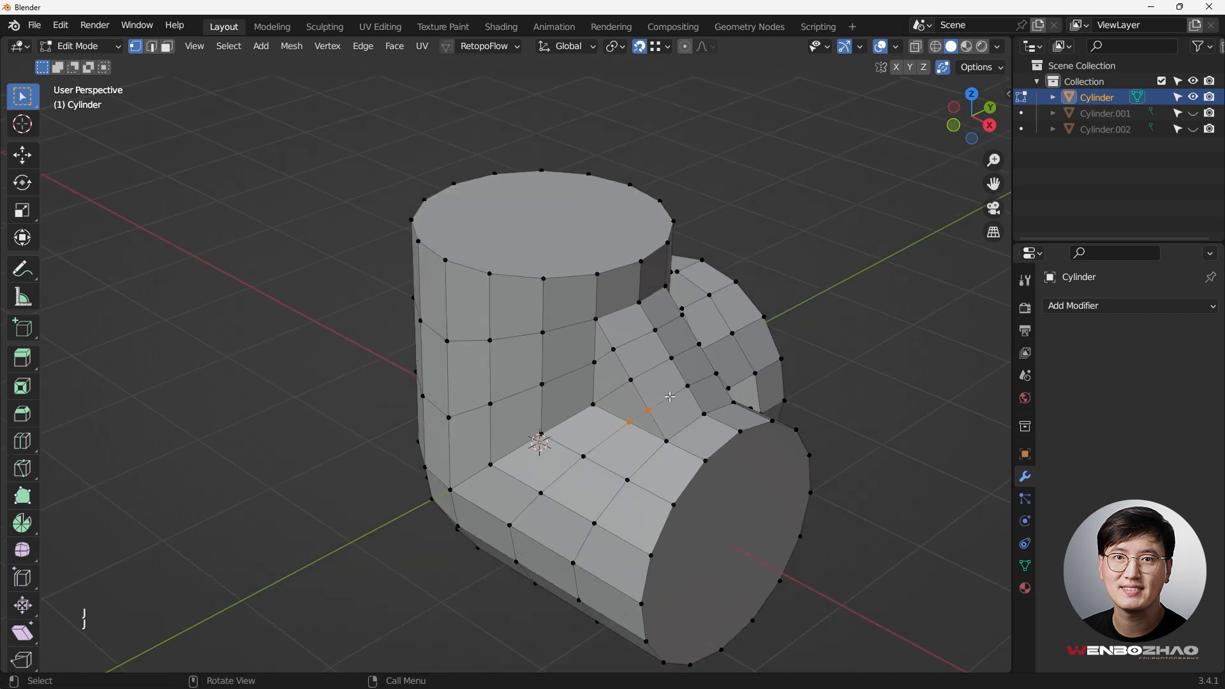
Step: Divide the positive-Y triangular side face by connecting its pipe-edge vertices to the facing vertices on the slanted edge
middle_click_drag(670, 397, 409, 391)
scroll(408, 386, "up", 3)
left_click_drag(403, 299, 482, 357)
key("h")
key("ctrl+z")
key("j")
left_click_drag(367, 356, 464, 426)
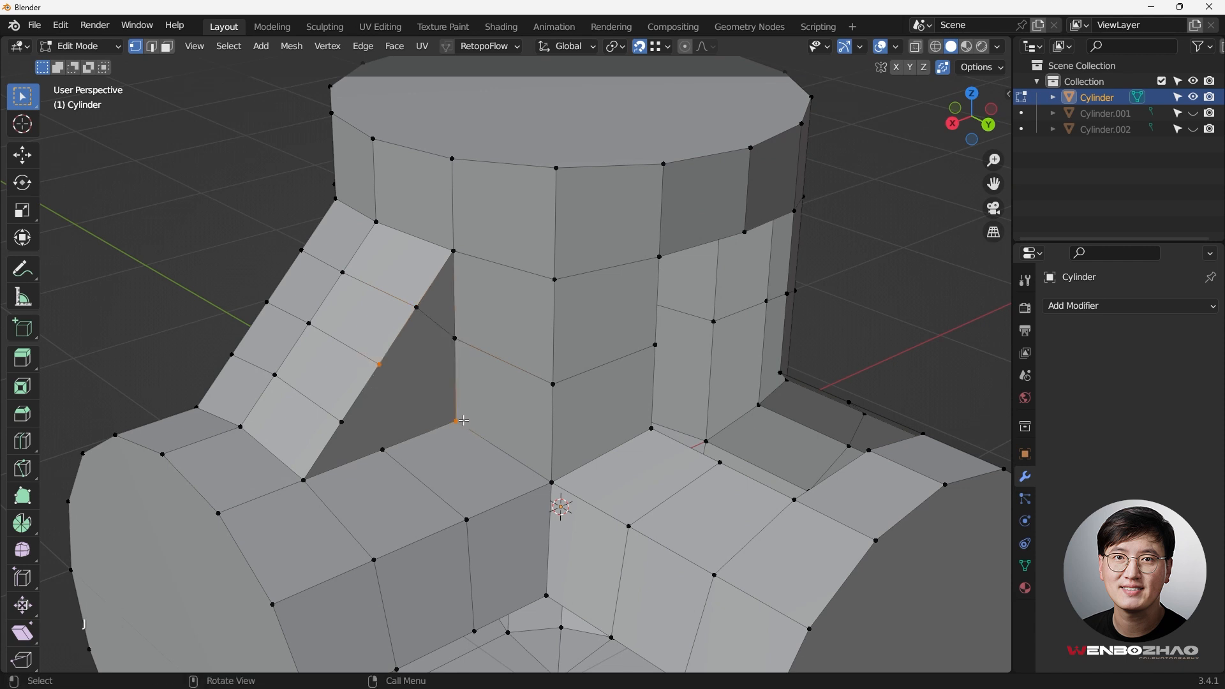
left_click(342, 422)
left_click(383, 450, "shift")
key("j")
Step: Fill a slanted face between two upper edges of the vertical pipe and two edges of the Y-direction pipe
scroll(486, 404, "down", 3)
middle_click_drag(538, 386, 557, 350)
scroll(557, 350, "up", 1)
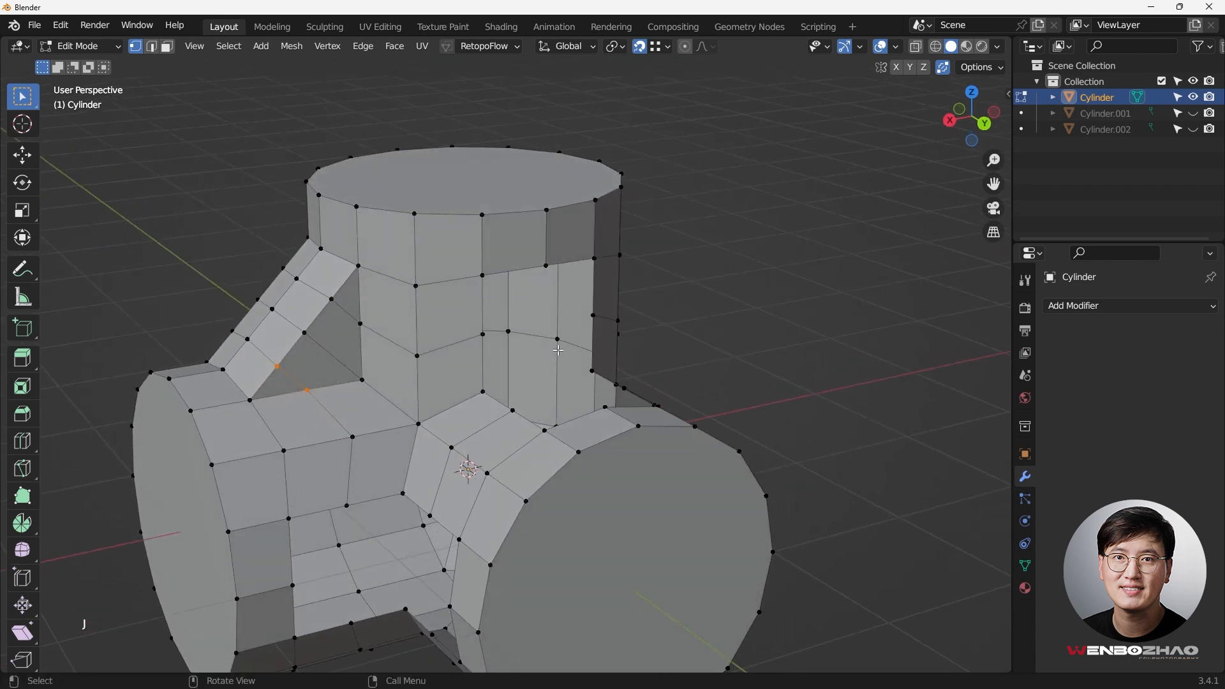
middle_click_drag(333, 497, 446, 217)
key("2")
left_click(453, 264)
left_click(547, 255, "shift")
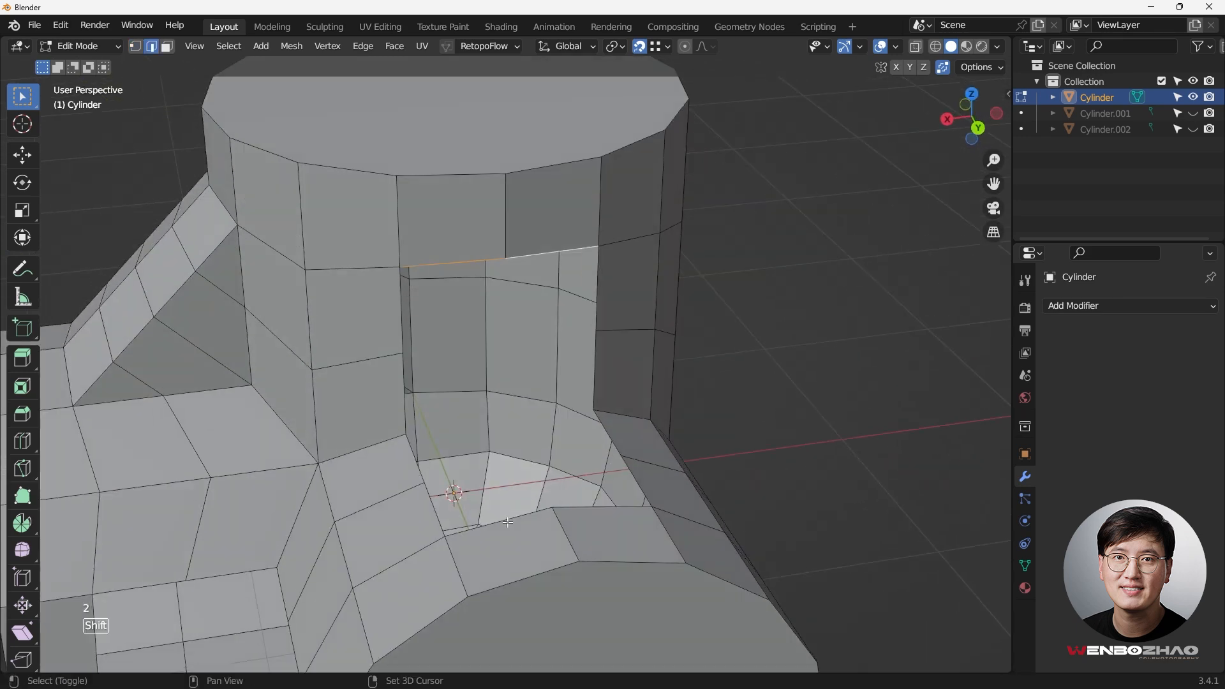
middle_click_drag(547, 268, 612, 268)
left_click(507, 425, "shift")
left_click(568, 414, "shift")
key("f")
Step: Fill the triangular gaps on both sides of the Y-direction slanted face
scroll(448, 404, "up", 3)
left_click(470, 295, "shift")
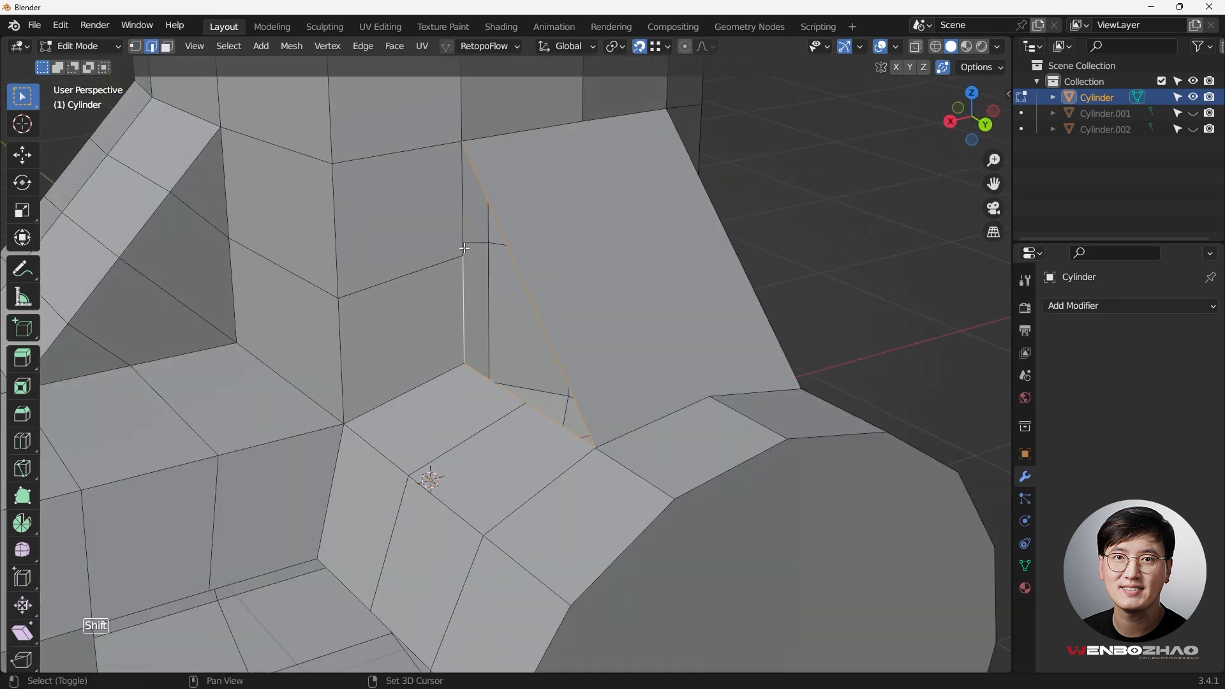
key("f")
middle_click_drag(470, 295, 268, 306)
left_click(268, 393, "shift")
key("f")
Step: Split the Y-direction slanted face lengthwise by connecting the middle vertices of its upper and lower edges
scroll(268, 394, "down", 3)
middle_click_drag(268, 393, 446, 408)
key("1")
left_click(460, 225)
left_click(500, 372, "shift")
key("j")
Step: Add three evenly spaced loop cuts across the Y-direction slanted face
middle_click_drag(500, 372, 574, 372)
key("ctrl+r")
scroll(582, 284, "up", 2)
left_click_drag(488, 304, 490, 305)
Step: Divide both triangular side faces of the Y-direction transition by connecting their pipe-edge vertices to the facing slanted-edge vertices
key("j")
key("j")
left_click_drag(452, 307, 574, 399)
scroll(486, 358, "up", 3)
middle_click_drag(629, 361, 287, 306)
left_click_drag(491, 185, 580, 272)
key("j")
middle_click_drag(579, 272, 415, 256)
left_click_drag(213, 240, 402, 389)
key("j")
Step: Fill a slanted face between the two horizontal pipes from two facing edges on each pipe
key("2")
left_click(300, 341)
left_click(303, 402, "shift")
left_click(675, 389, "shift")
left_click(674, 466, "shift")
key("f")
Step: Fill the triangular gaps above and below the slanted face between the horizontal pipes
middle_click_drag(535, 433, 476, 459)
key("1")
left_click(361, 440, "alt")
middle_click_drag(382, 440, 408, 390)
key("f")
left_click(405, 391, "alt")
left_click(533, 389, "alt+shift")
key("f")
Step: Split the slanted face between the horizontal pipes by connecting the middle vertices of its two pipe-side edges
middle_click_drag(533, 390, 306, 441)
left_click_drag(306, 440, 584, 485)
key("j")
Step: Add three evenly spaced loop cuts across the slanted face between the horizontal pipes, without sliding them
scroll(467, 486, "down", 2)
key("ctrl+r")
scroll(440, 464, "up", 2)
left_click(441, 464)
right_click(441, 464)
middle_click_drag(441, 464, 484, 394)
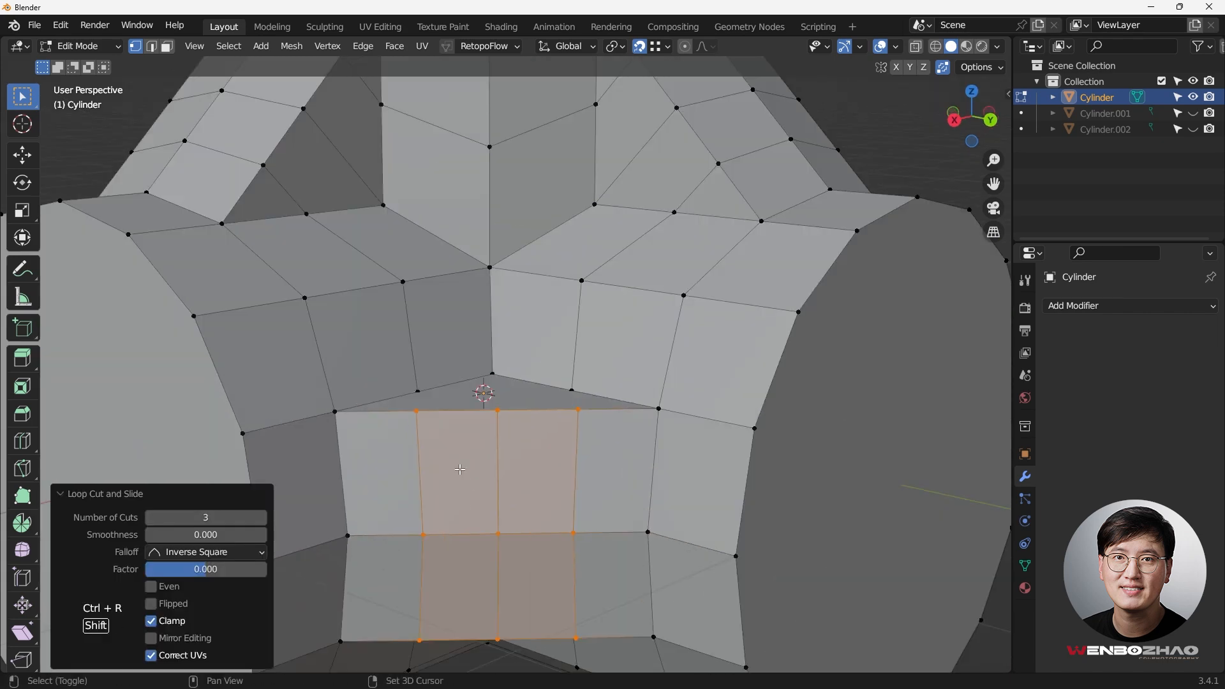
Step: Divide the triangular faces bordering the horizontal pipes' slanted face by connecting their pipe-edge vertices to the facing loop-cut vertices
left_click_drag(418, 360, 451, 438)
key("j")
left_click_drag(501, 383, 533, 440)
middle_click_drag(387, 355, 818, 386)
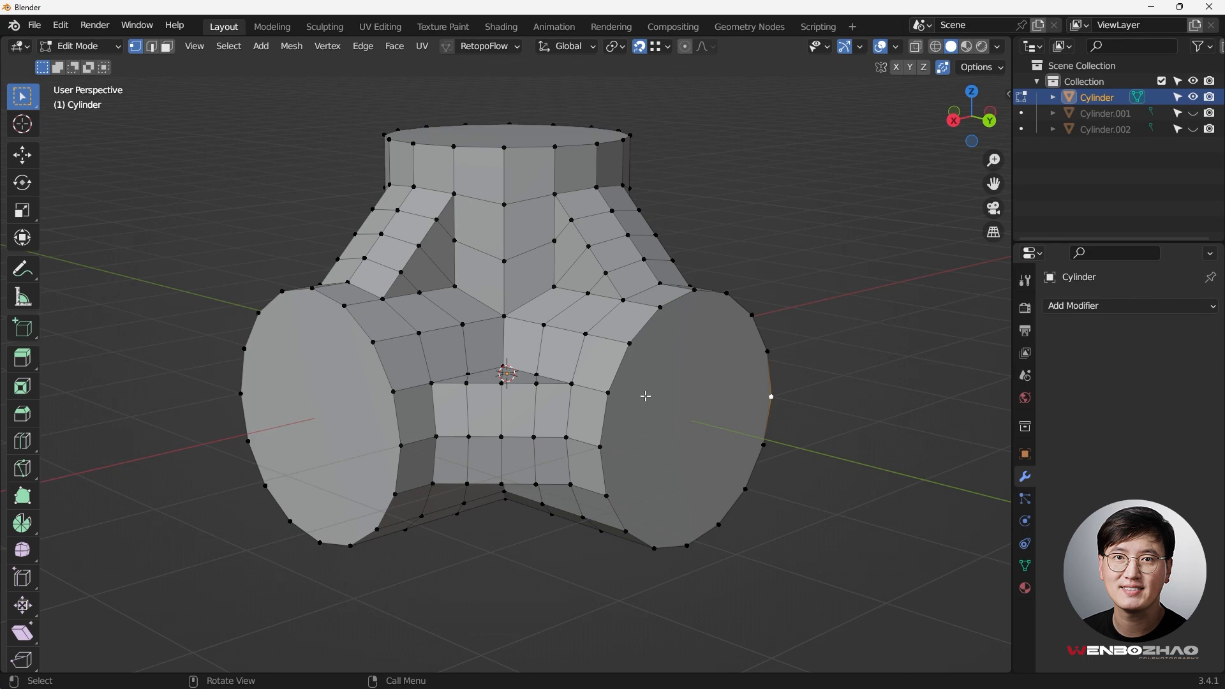
Step: Select all sharp edges of the junction mesh at a sharpness of 30°
scroll(652, 392, "up", 2)
middle_click_drag(722, 361, 539, 283)
middle_click_drag(643, 273, 716, 305)
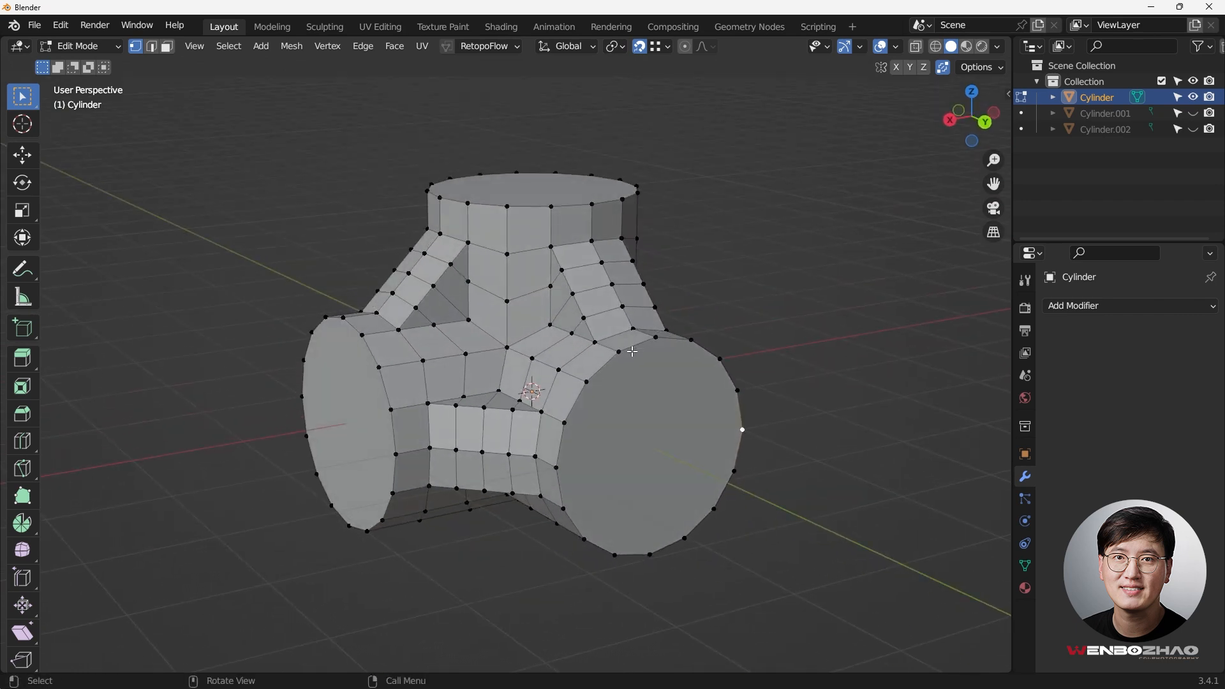
middle_click_drag(579, 342, 581, 417, "shift")
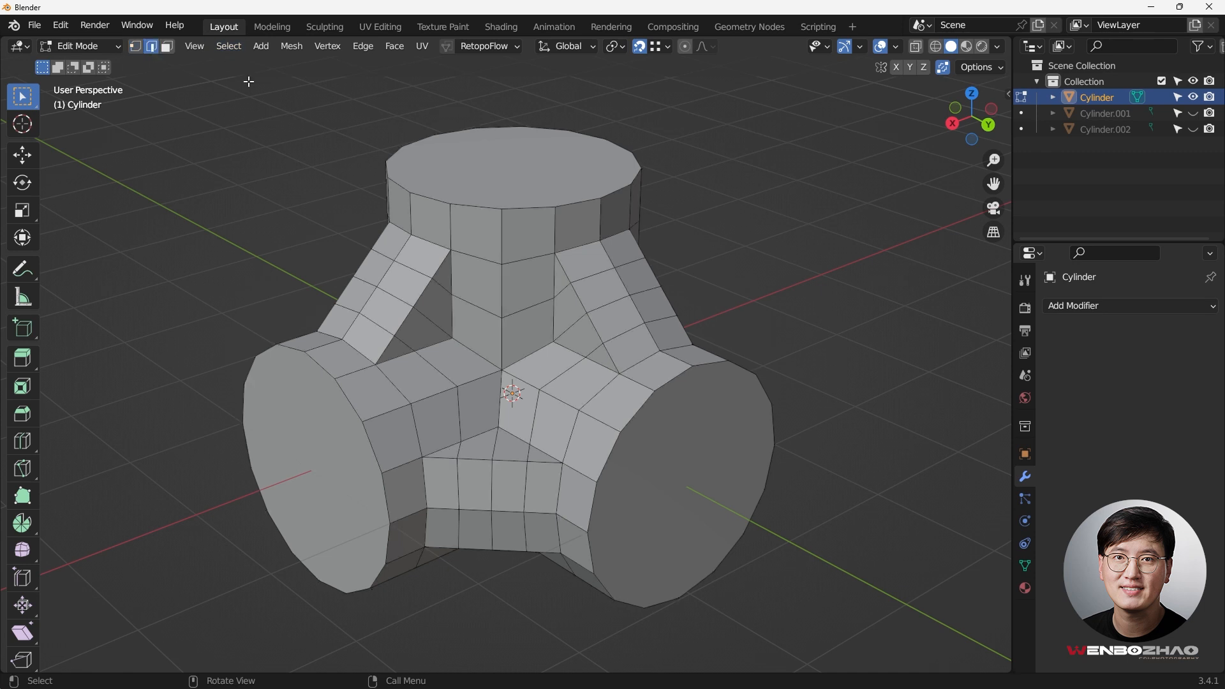
left_click(229, 50)
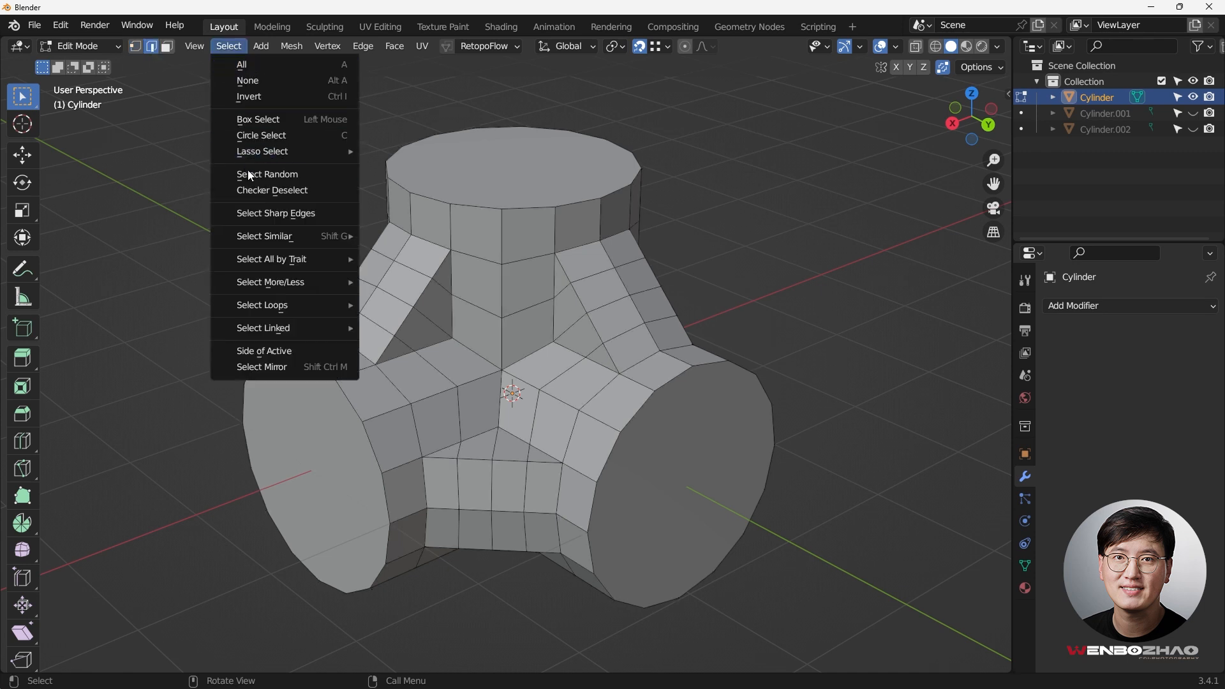
left_click(278, 214)
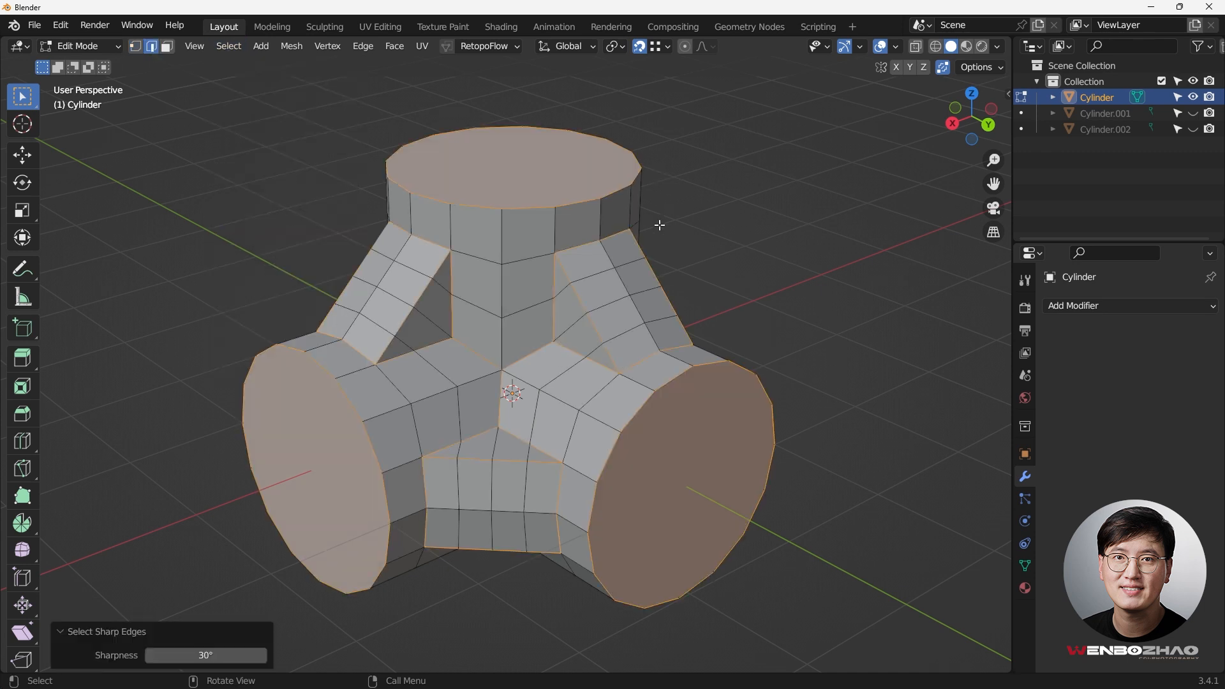
Step: Examine from several sides which edges of the junction are selected as sharp
middle_click_drag(658, 295, 560, 358)
scroll(485, 350, "up", 2)
scroll(482, 348, "down", 2)
middle_click_drag(482, 348, 437, 354)
scroll(458, 350, "up", 2)
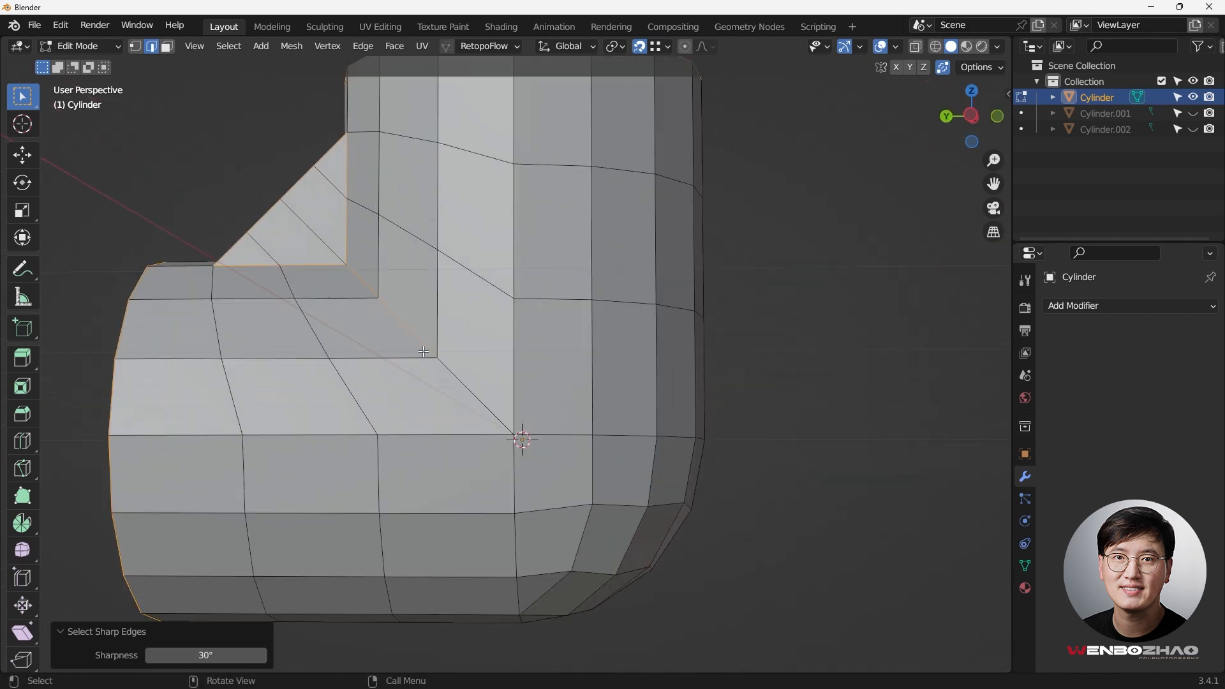
middle_click_drag(508, 439, 484, 471)
scroll(510, 408, "down", 3)
middle_click_drag(525, 373, 594, 333)
scroll(541, 366, "up", 2)
Step: Bevel the selected sharp edges with an offset width of 0.02 m
key("ctrl+b")
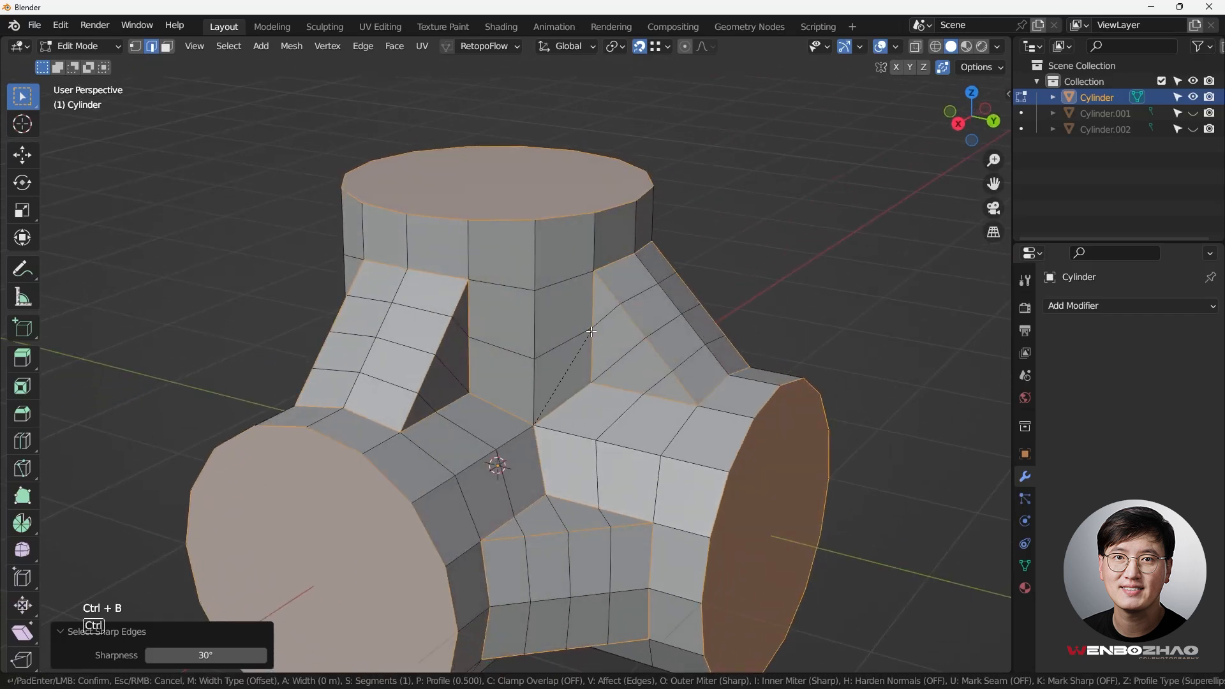
left_click(602, 326)
left_click(206, 417)
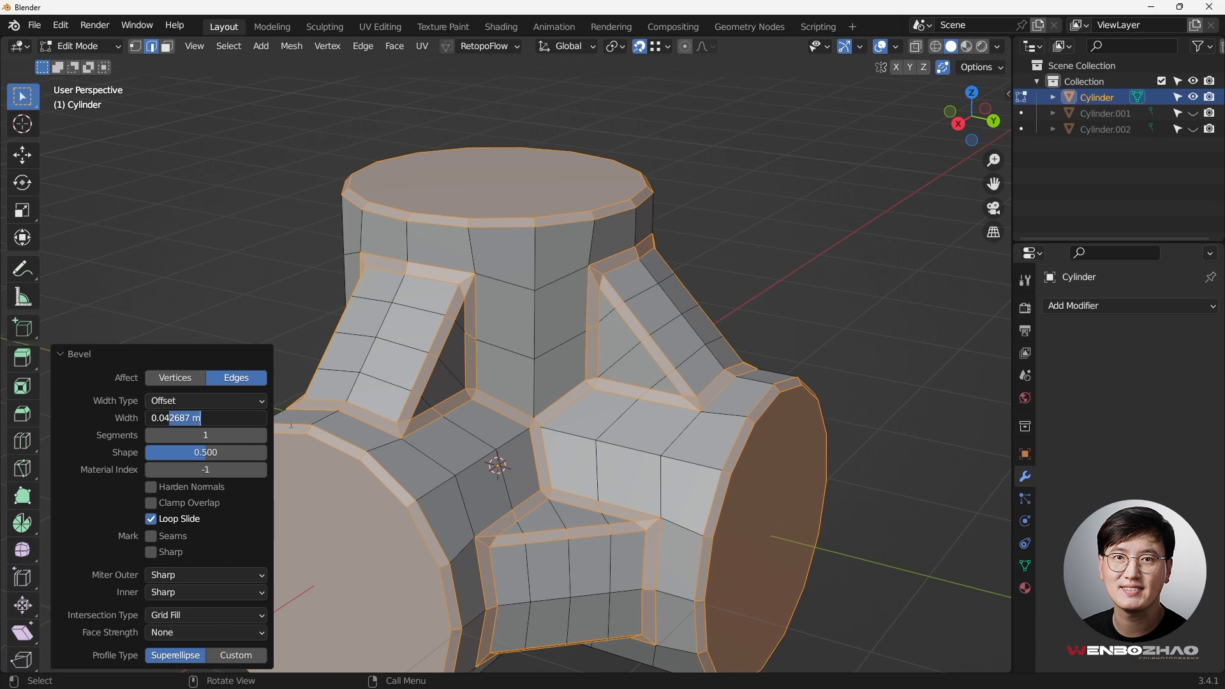
key("Return")
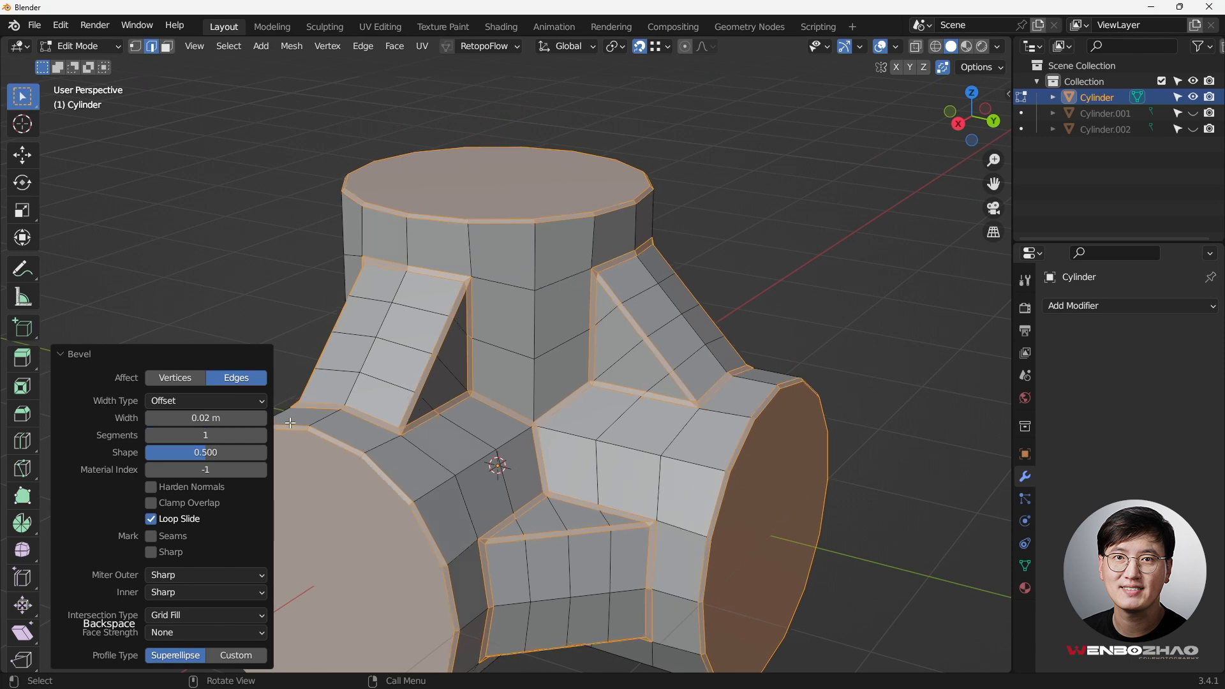
Step: Set the bevel to 2 segments, a shape of 1.000 and an Arc outer miter
left_click(263, 436)
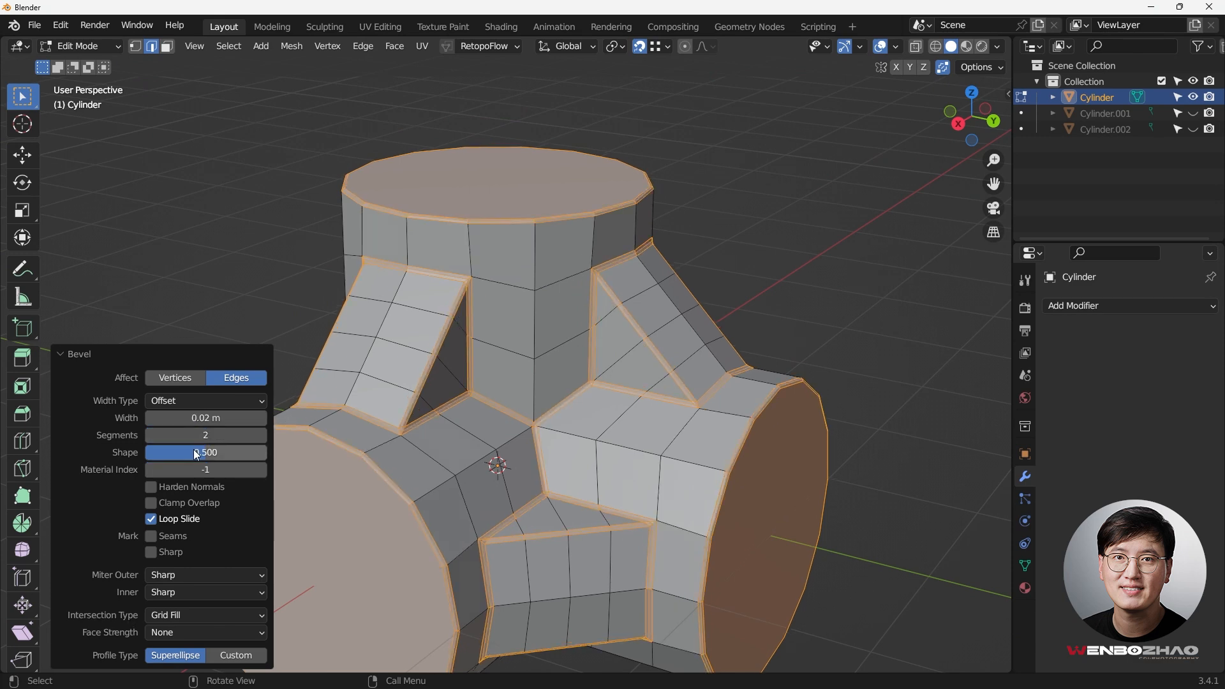
left_click_drag(210, 456, 278, 458)
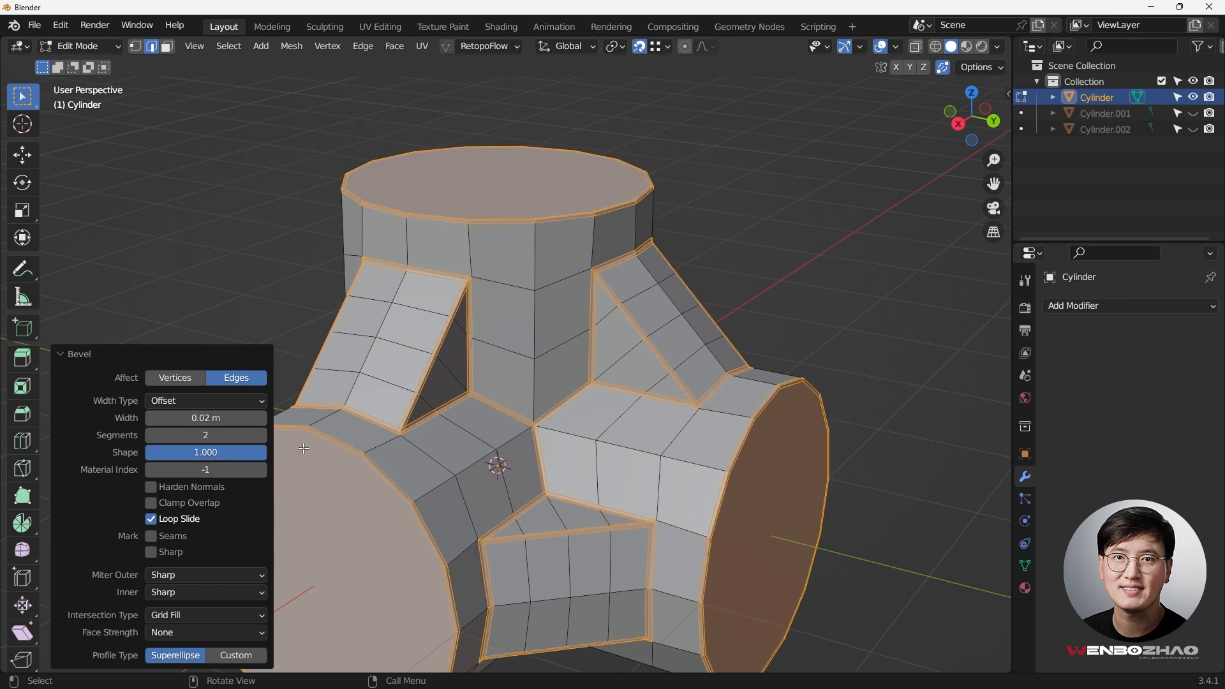
scroll(492, 365, "up", 2)
left_click(198, 573)
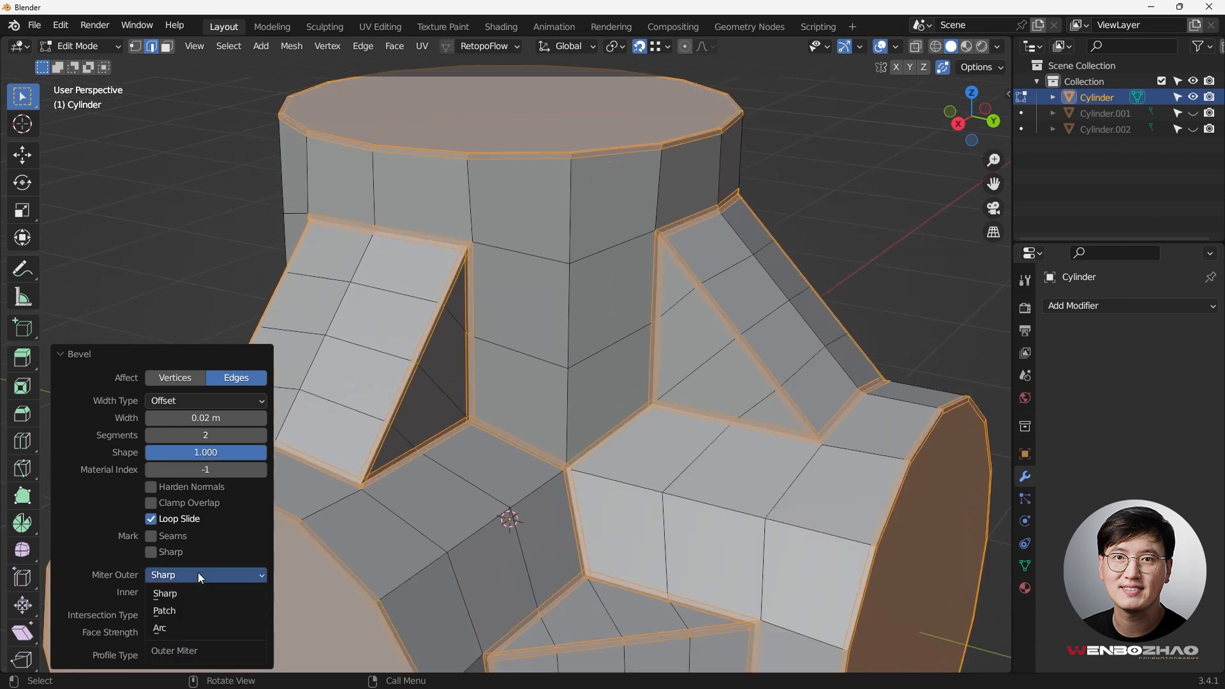
left_click(189, 625)
Step: Examine the bevelled edges and corners of the junction, and clear the selection in vertex mode
scroll(591, 300, "down", 2)
middle_click_drag(542, 293, 605, 228, "shift")
scroll(659, 246, "up", 1)
middle_click_drag(628, 326, 657, 340)
scroll(658, 341, "down", 4)
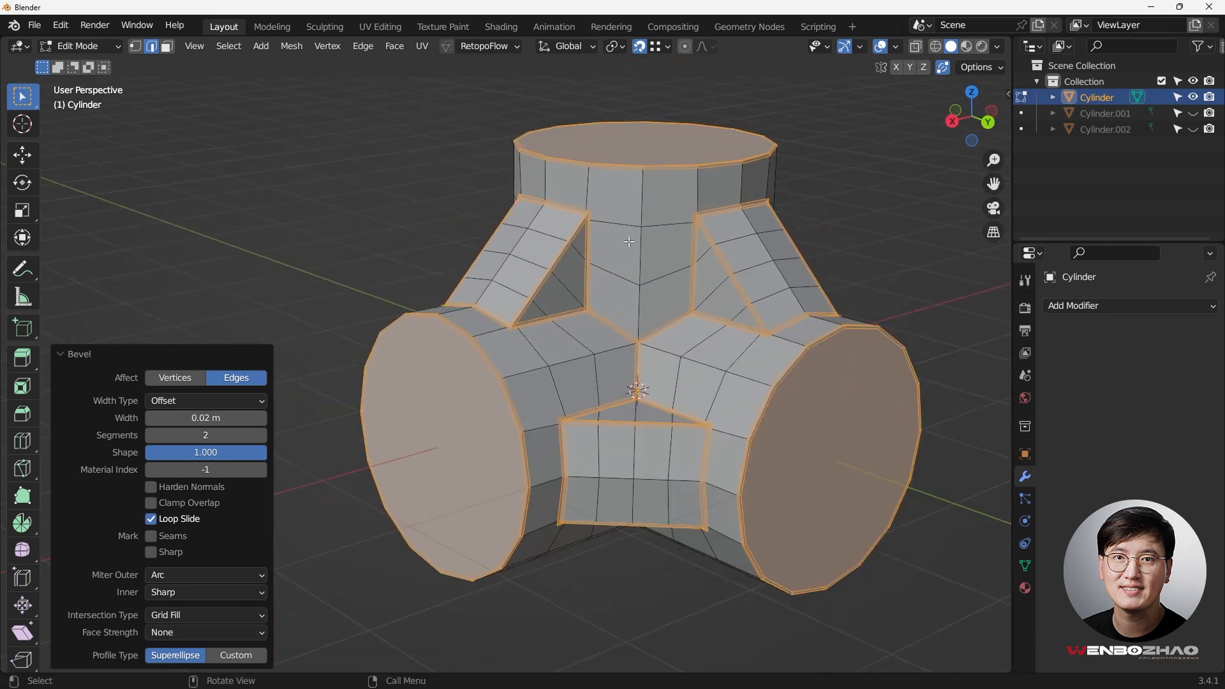
scroll(633, 225, "up", 4)
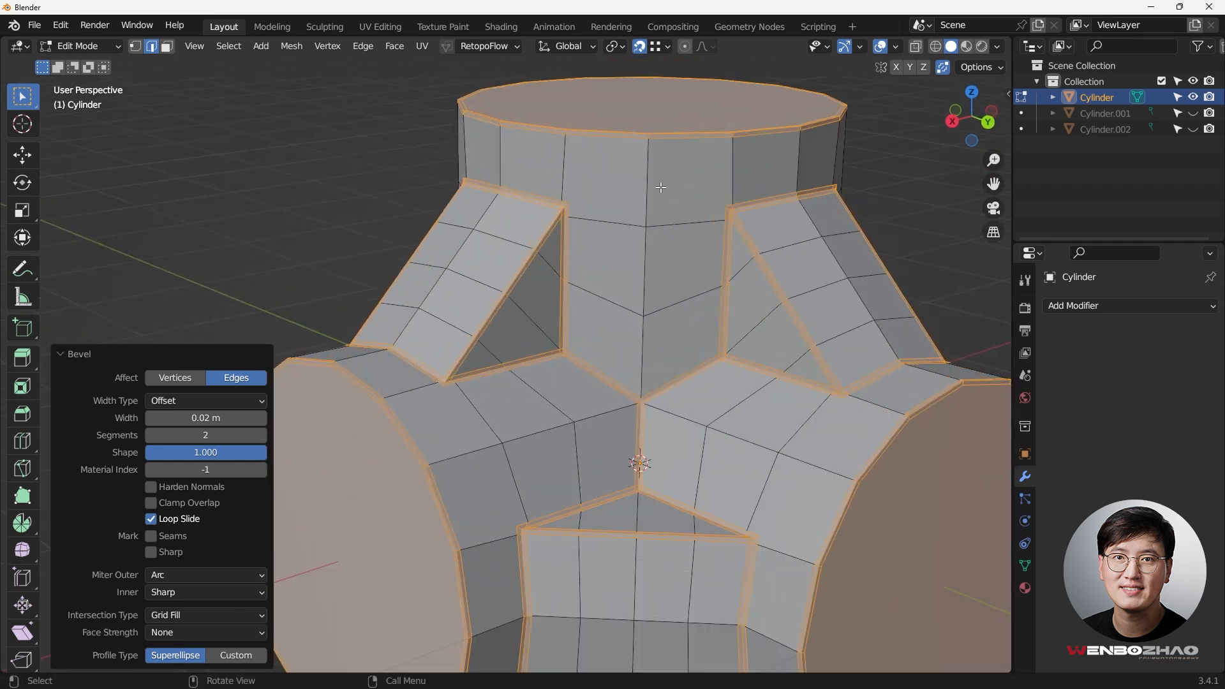
key("1")
key("alt+a")
scroll(654, 188, "down", 3)
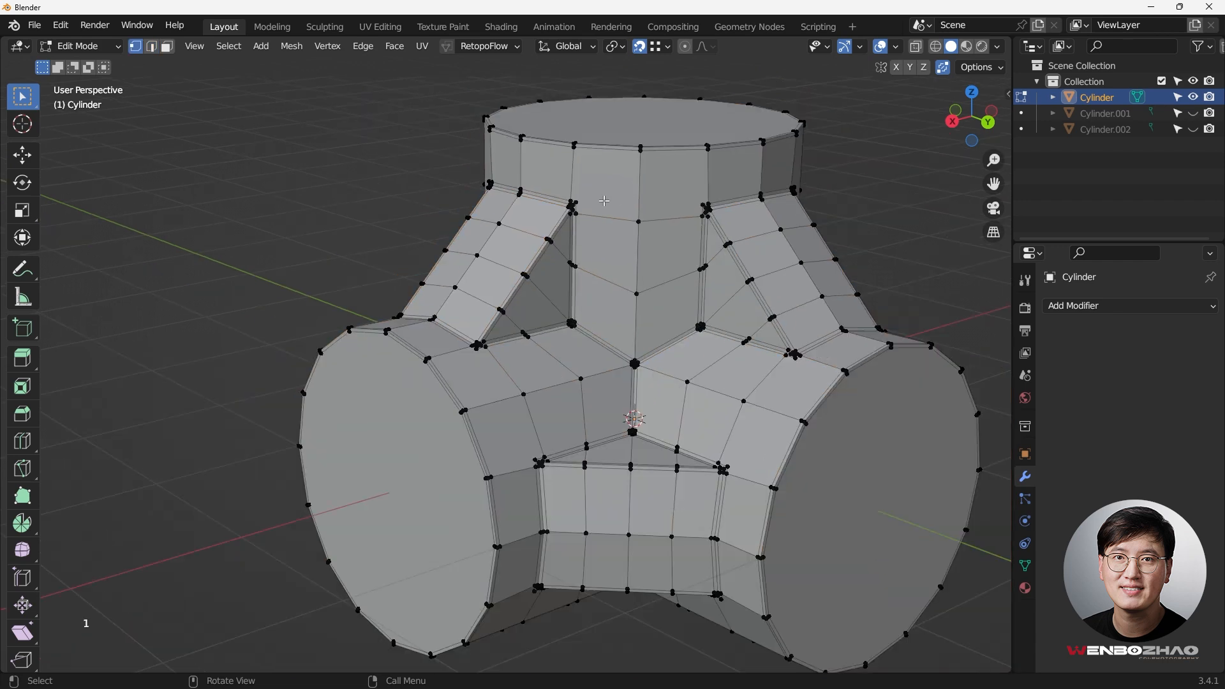
scroll(643, 187, "up", 3)
scroll(643, 187, "up", 3)
left_click(457, 291)
left_click(667, 120, "shift")
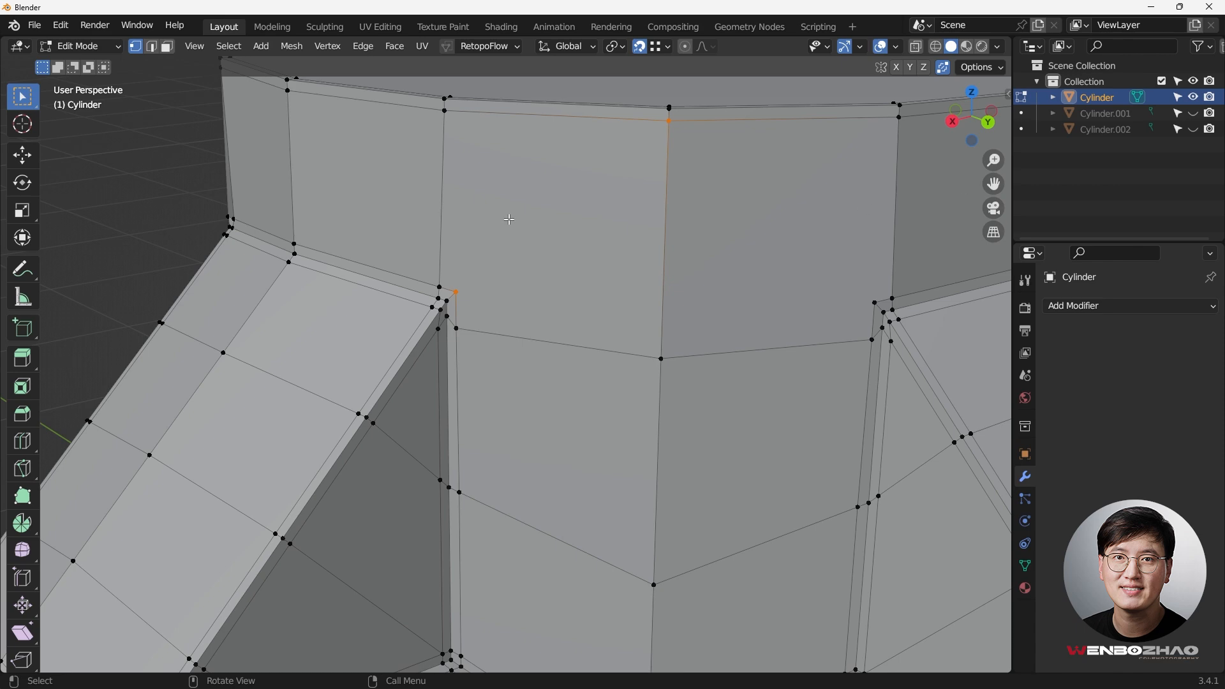
Step: Slide the support edge loop beneath the vertical pipe's top rim down the pipe by a factor of 0.677
scroll(727, 214, "down", 3)
left_click(637, 193, "alt")
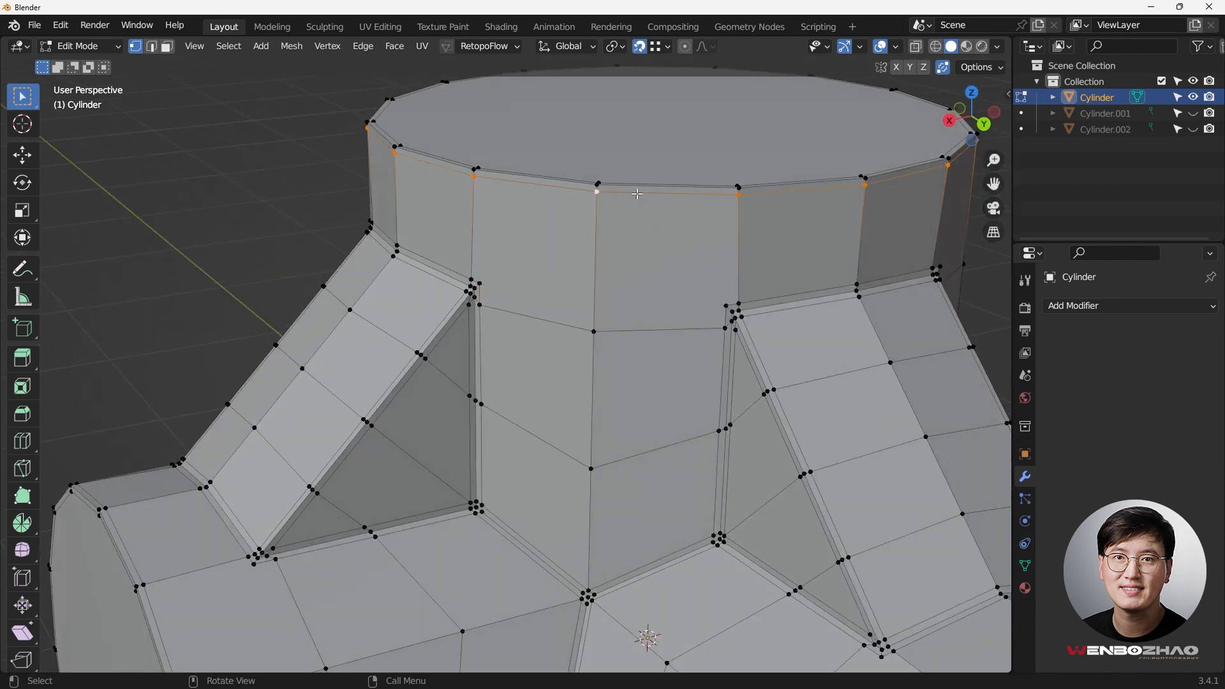
key("g")
key("g")
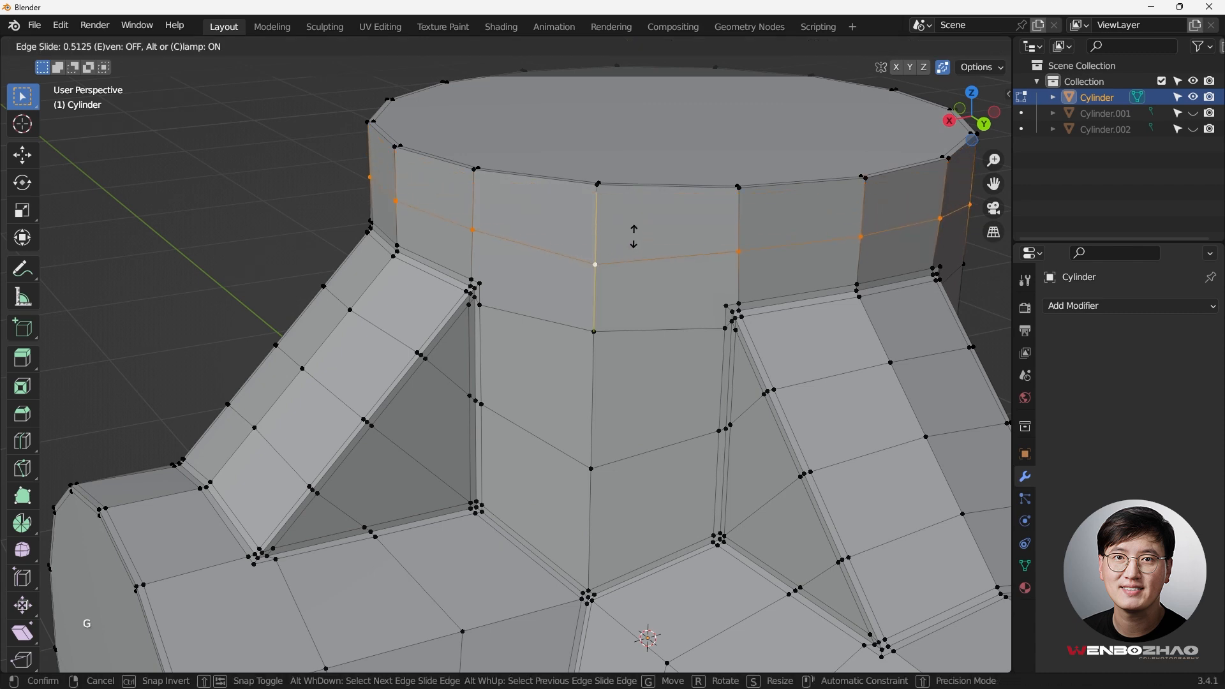
left_click(634, 248)
Step: Flatten the slid edge loop on the vertical pipe by scaling it to 0 along global Z
key("KP_1")
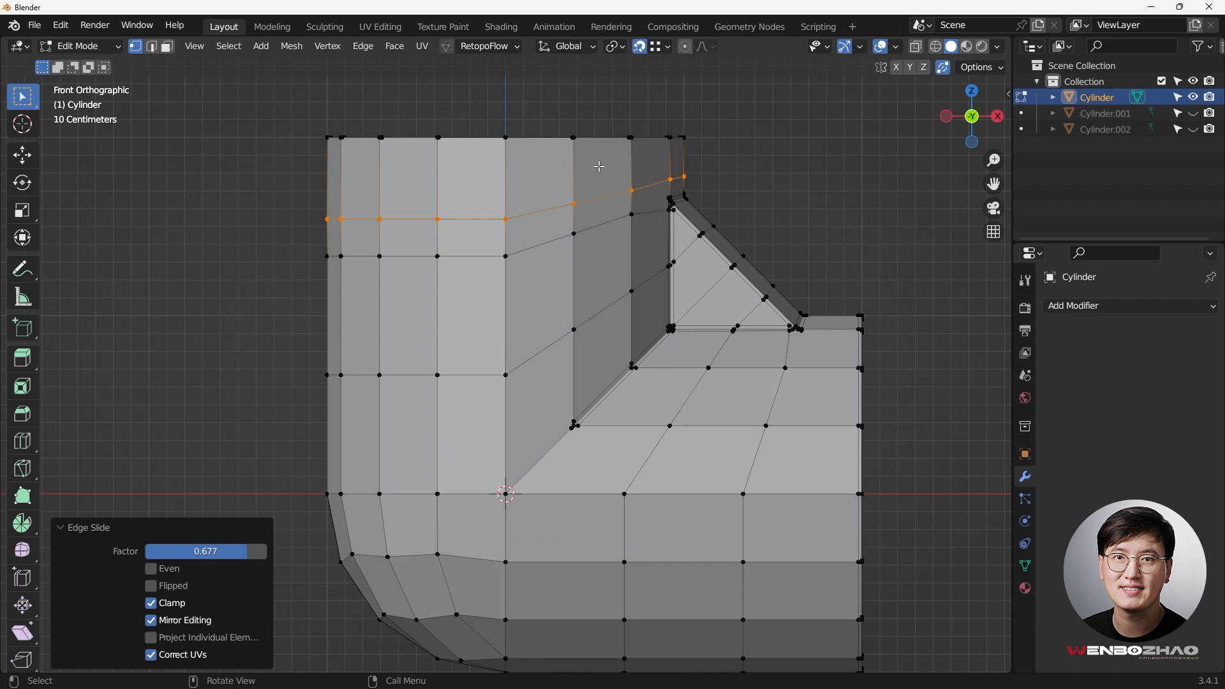
middle_click_drag(536, 166, 391, 200)
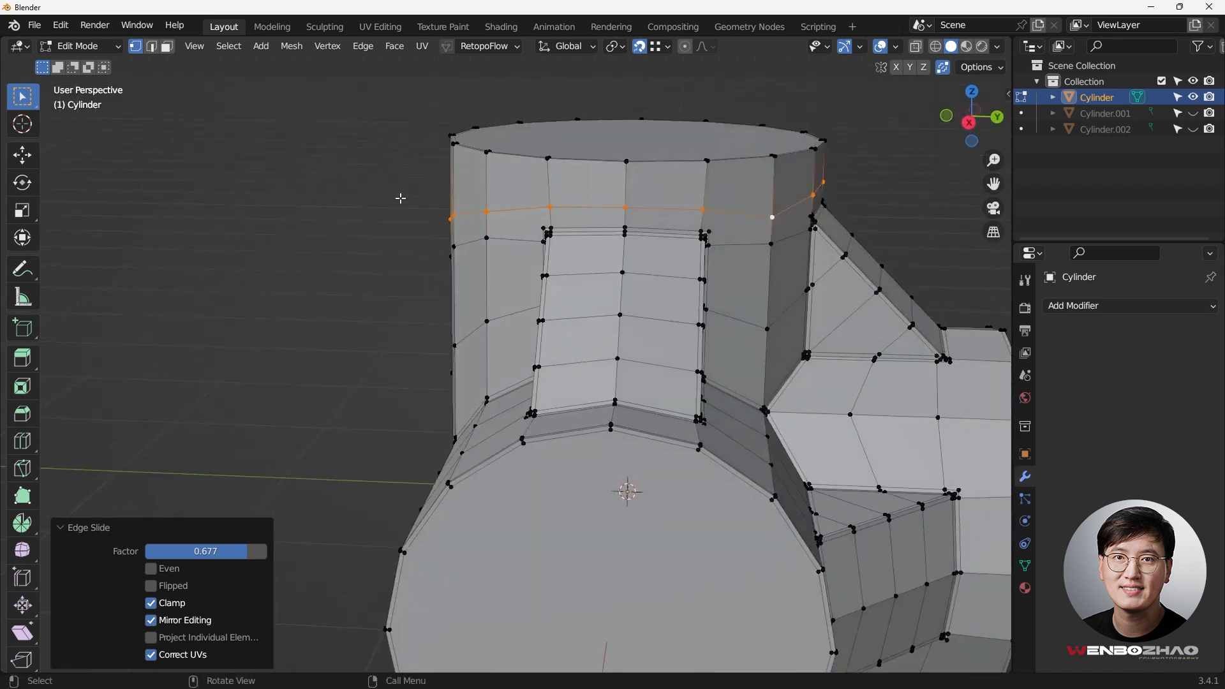
key("KP_1")
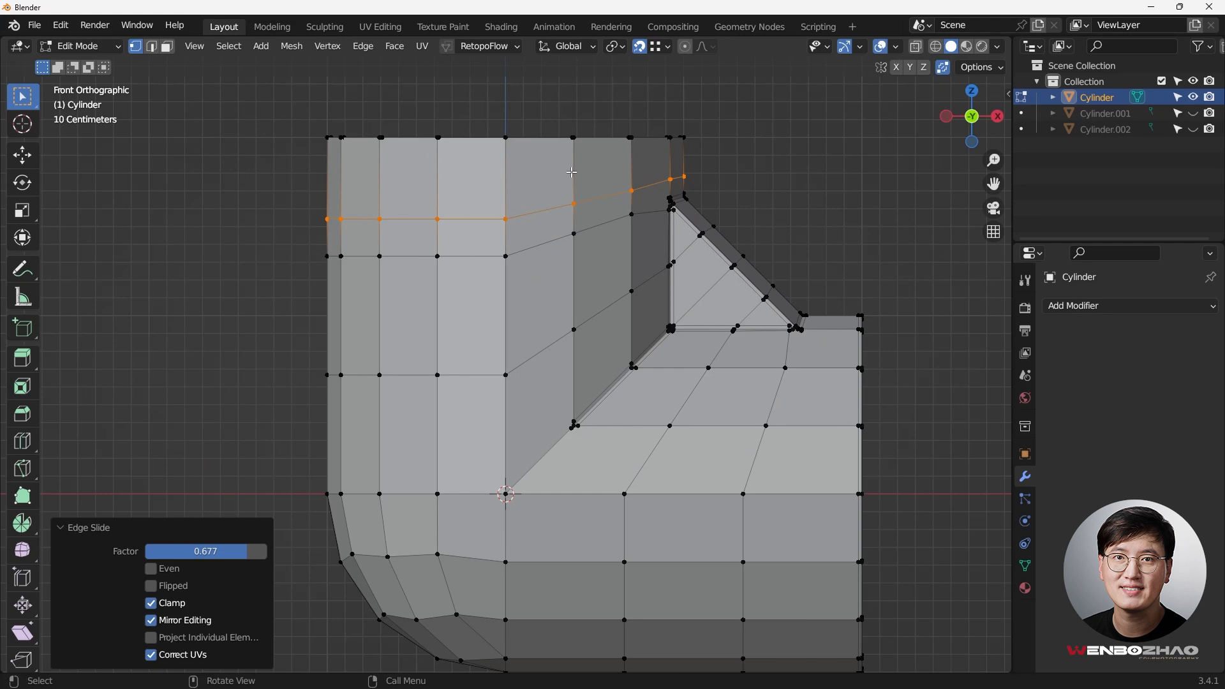
key("s")
key("z")
key("0")
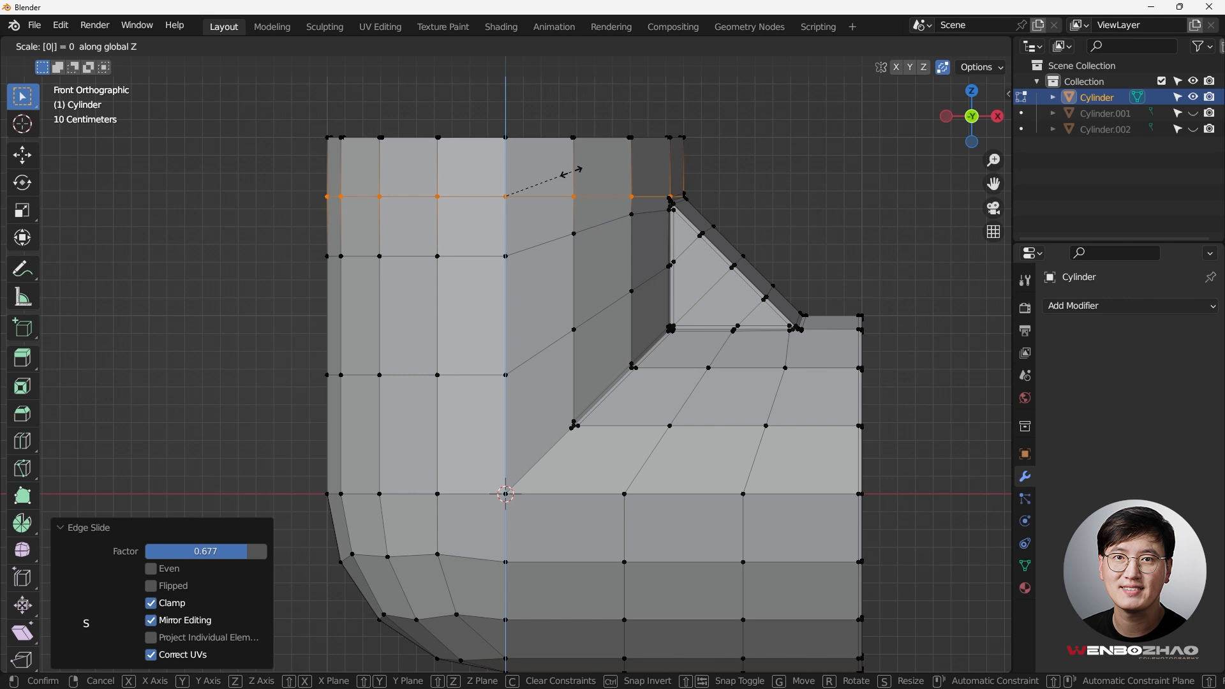
key("Return")
Step: Slide the flattened edge loop up the vertical pipe by a factor of -0.227 and again by -0.200
key("g")
key("g")
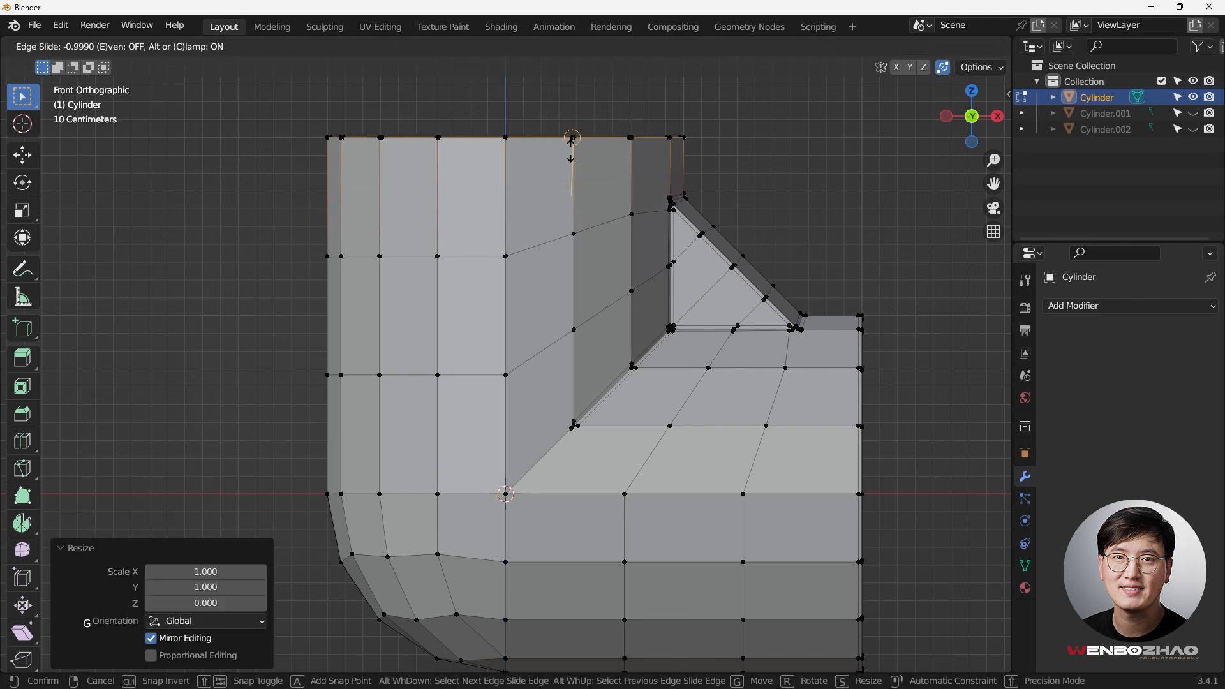
left_click(570, 161)
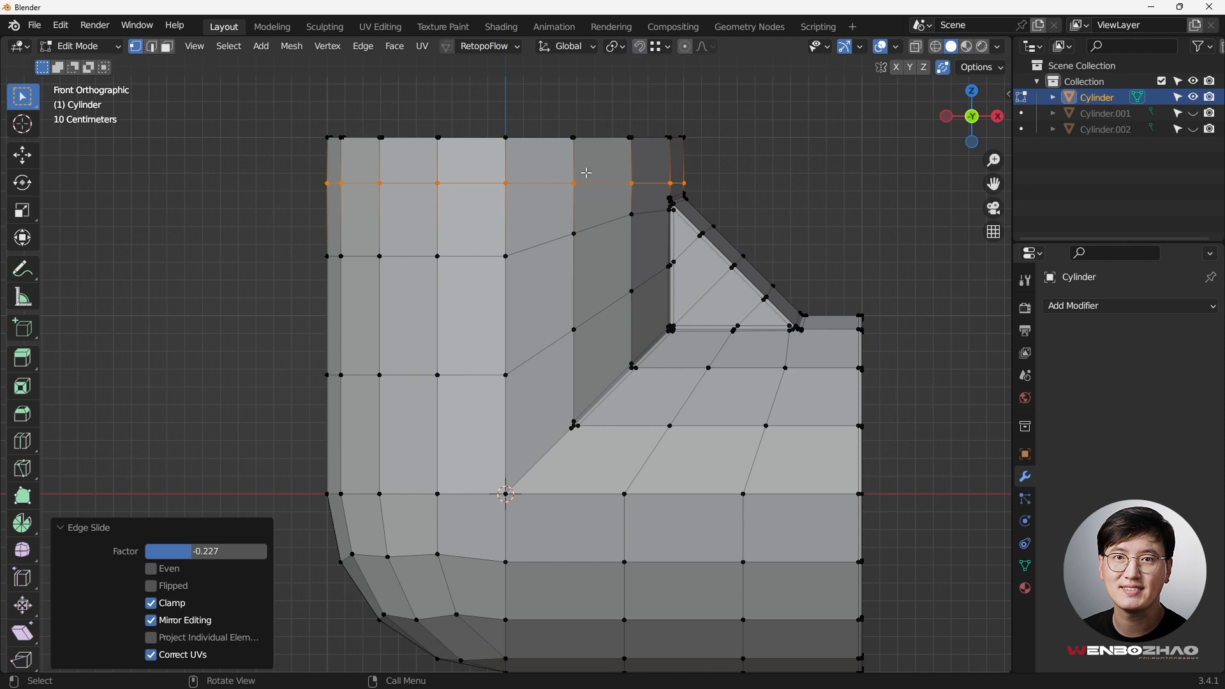
key("g")
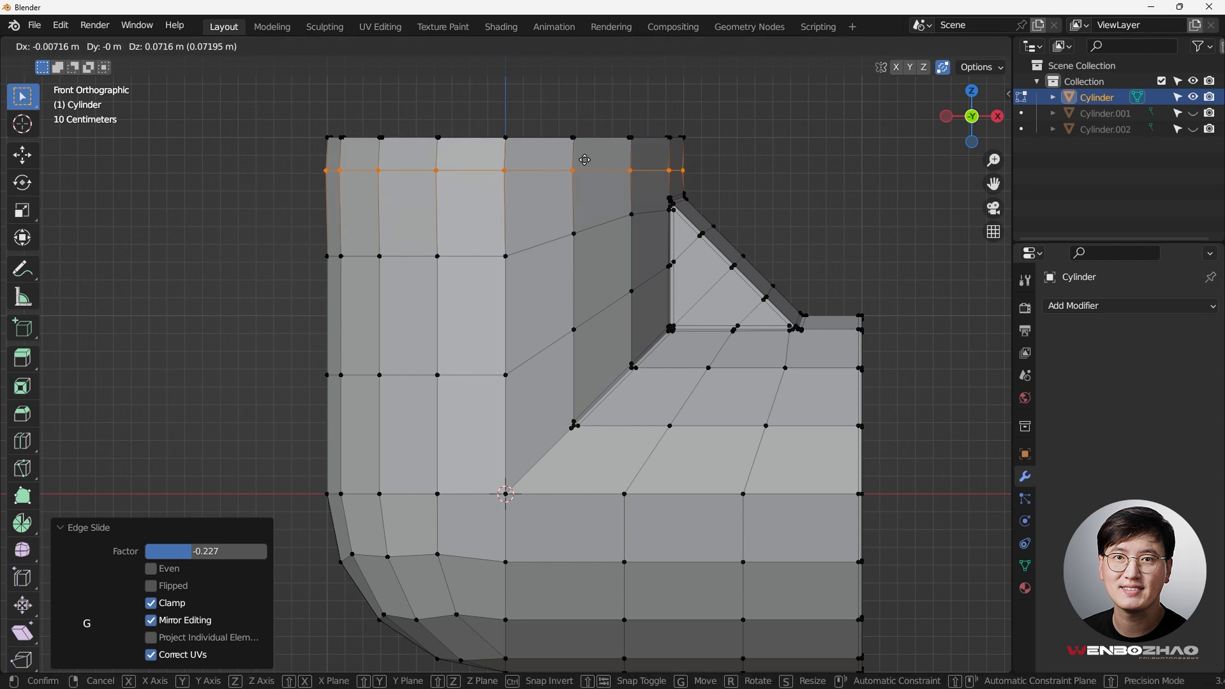
right_click(585, 165)
key("g")
key("g")
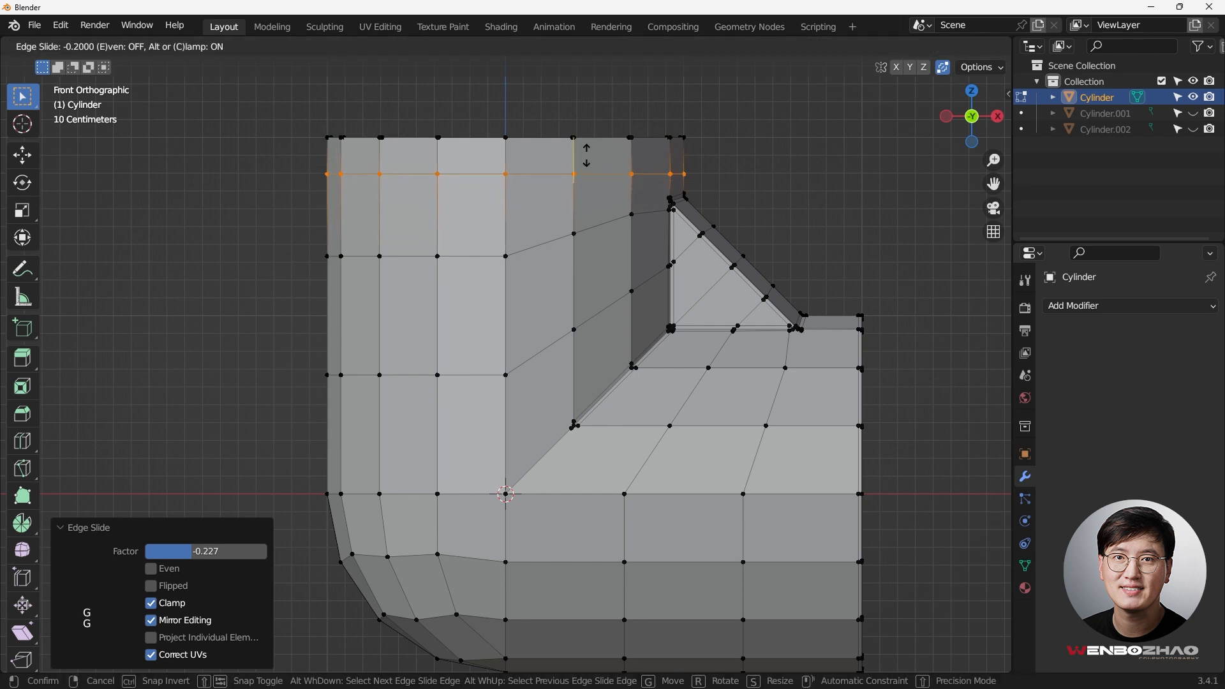
left_click(587, 155)
Step: Connect the bevel corner vertex on the X-direction transition's positive-Y side to the neighbouring vertex of the flattened edge loop
middle_click_drag(588, 155, 500, 200)
scroll(500, 199, "up", 7)
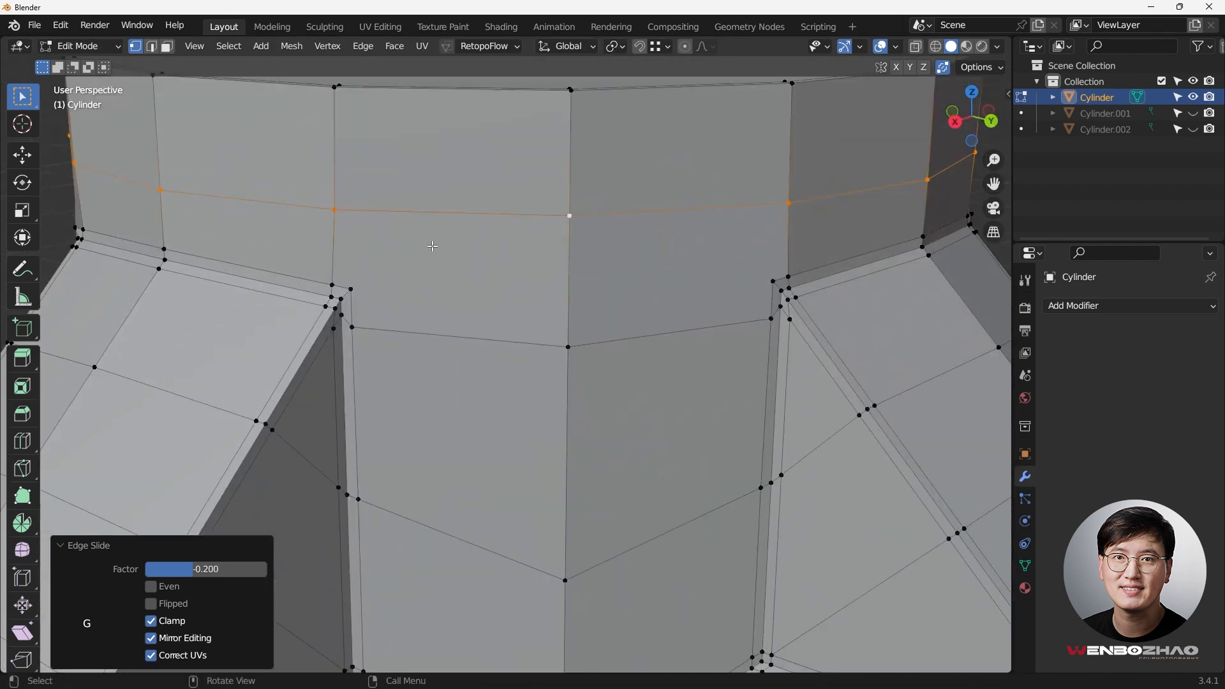
left_click_drag(350, 276, 367, 302)
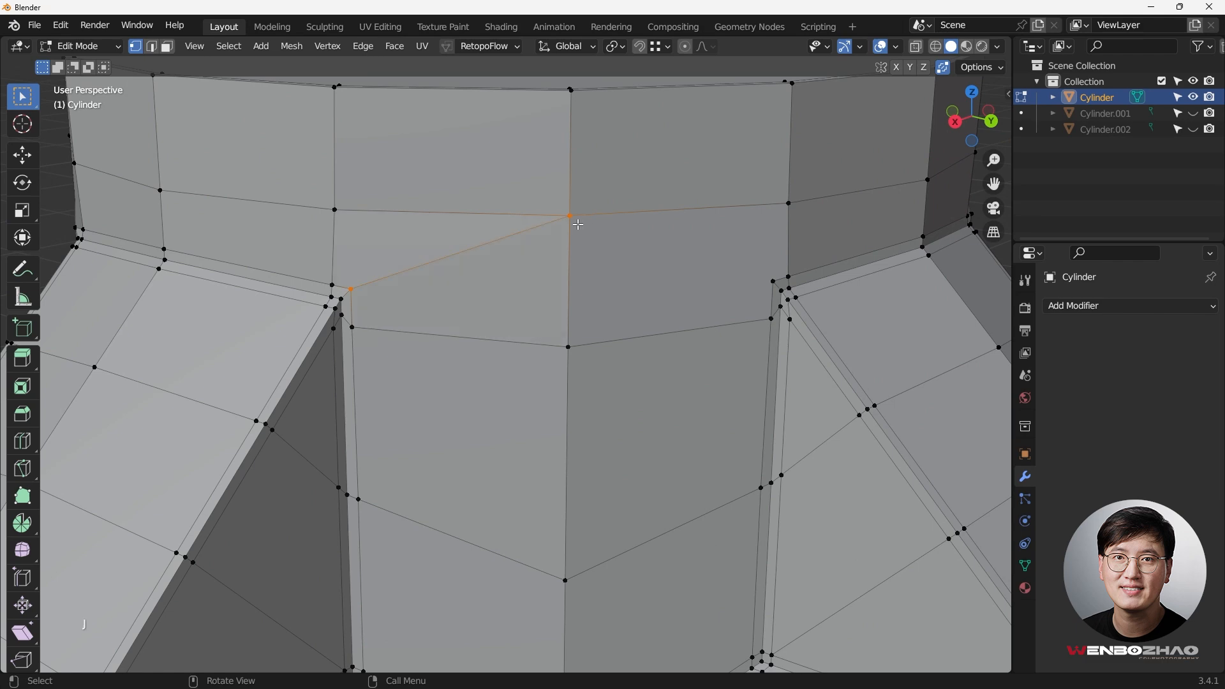
Step: Connect the bevel corner vertex on the X-direction transition's negative-Y side to the neighbouring vertex of the flattened edge loop
middle_click_drag(595, 224, 498, 156)
left_click(550, 160)
left_click(703, 223, "shift")
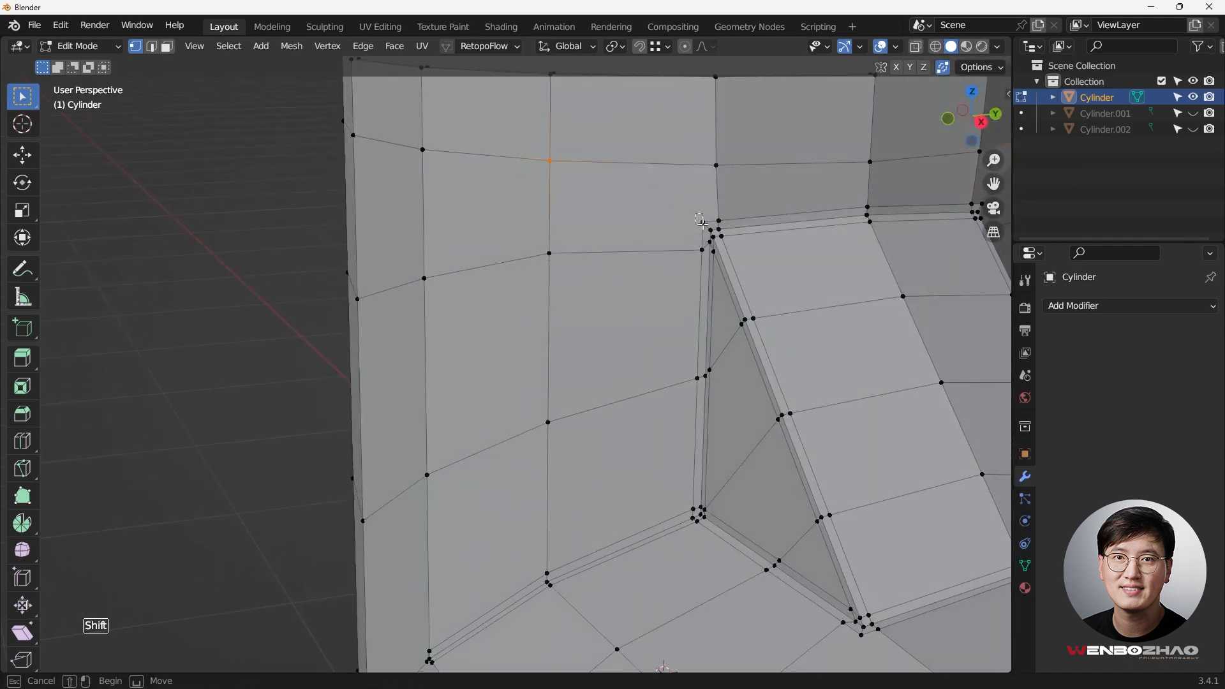
key("j")
left_click_drag(547, 157, 561, 172)
left_click_drag(675, 203, 706, 226, "shift")
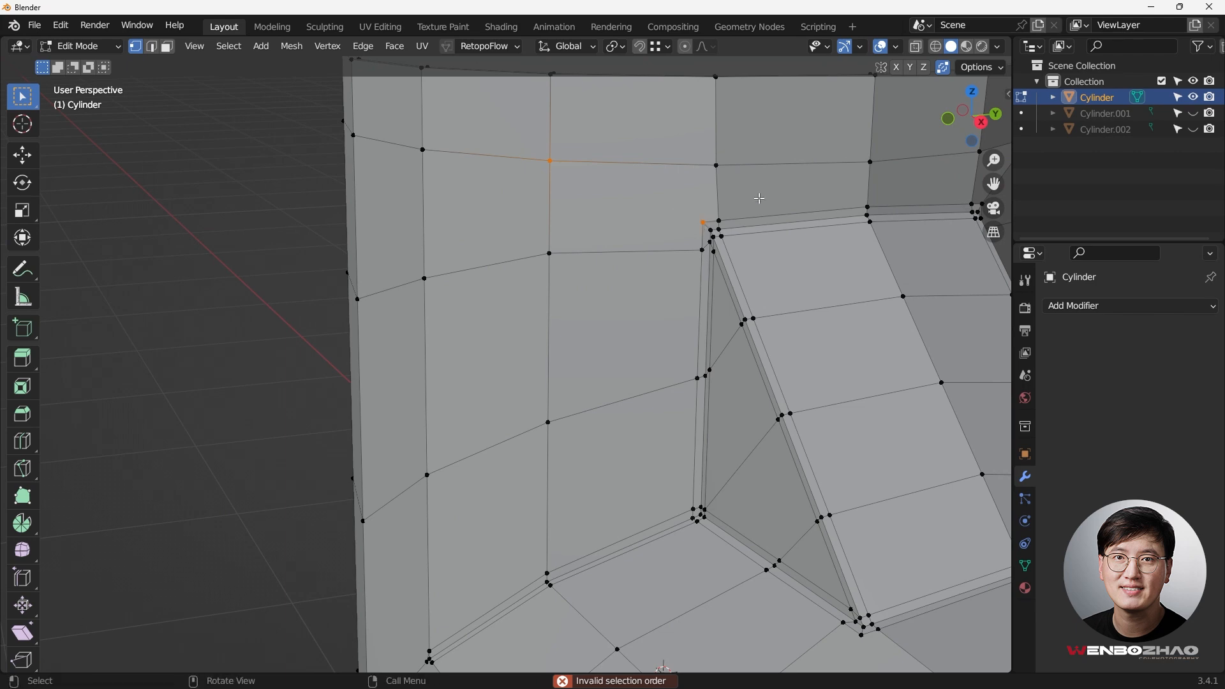
Step: Connect the upper bevel corner vertex on the Y-direction transition's negative-X side to the neighbouring vertex of the flattened edge loop
scroll(698, 201, "down", 4)
middle_click_drag(698, 201, 651, 211)
middle_click_drag(724, 278, 405, 209, "shift")
scroll(441, 113, "up", 3)
scroll(393, 223, "up", 3)
left_click(348, 250)
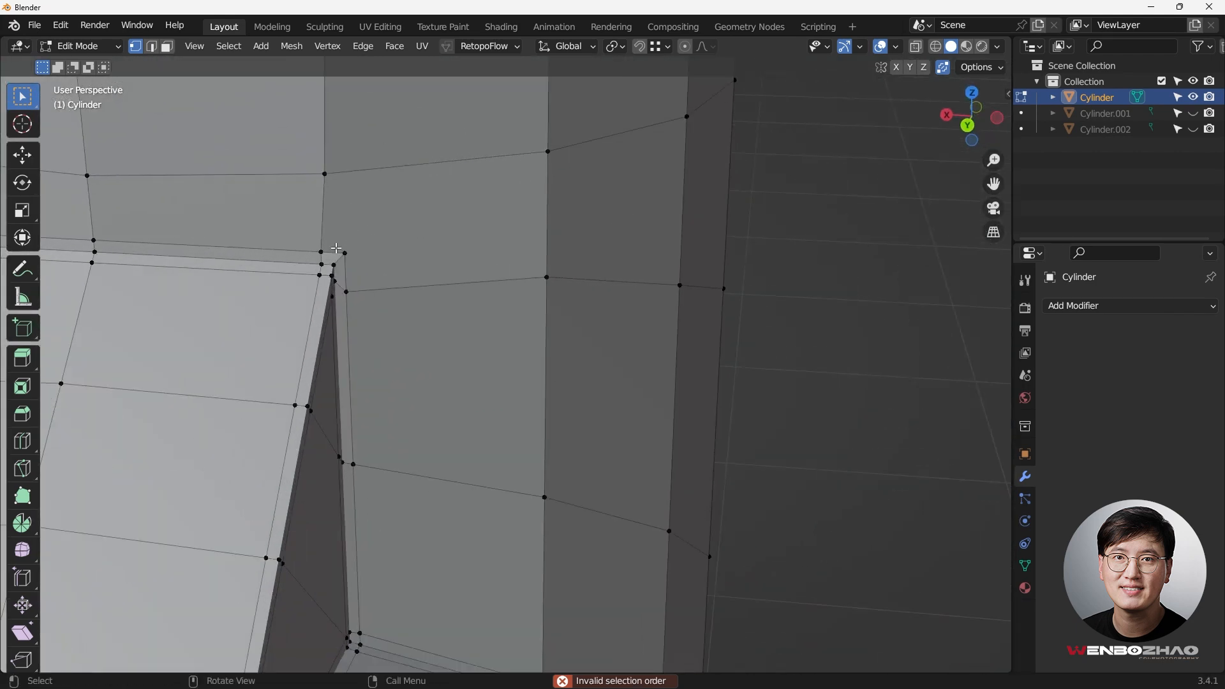
left_click_drag(538, 135, 562, 165, "shift")
key("j")
Step: Slide the support edge loop near the Y-direction pipe's open end towards the transition by a factor of 0.546
scroll(610, 172, "down", 6)
middle_click_drag(535, 232, 485, 339)
scroll(481, 314, "up", 4)
middle_click_drag(529, 346, 629, 304, "shift")
scroll(634, 270, "down", 2)
scroll(563, 320, "up", 1)
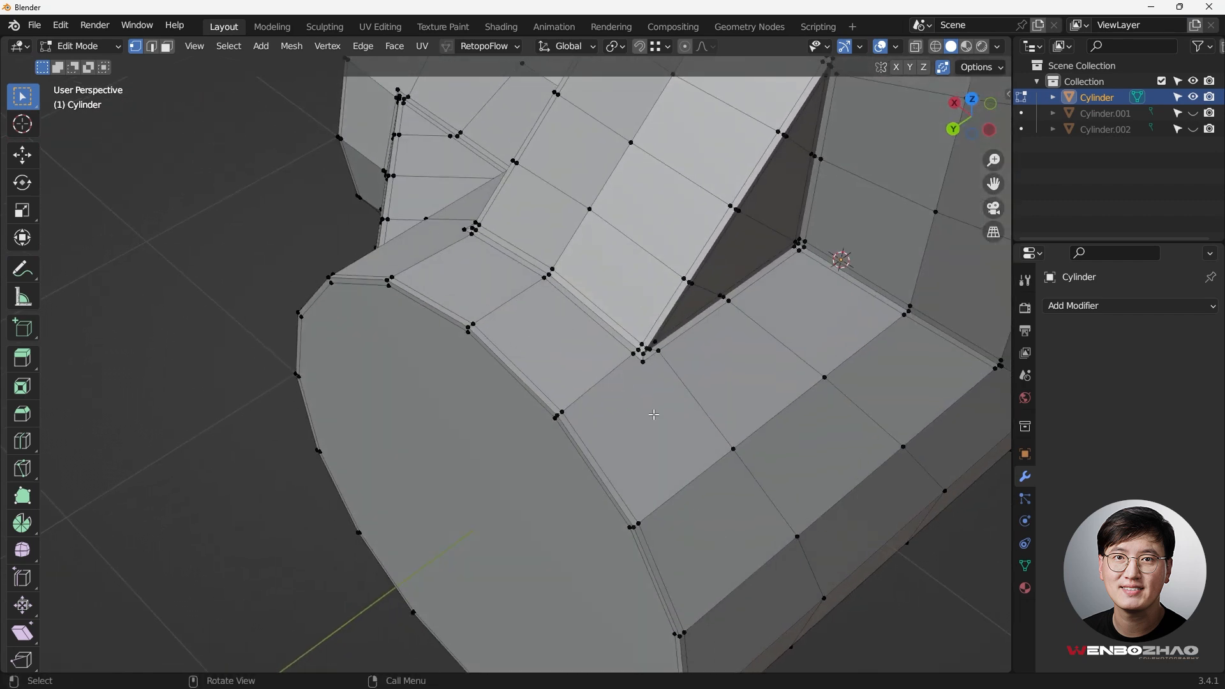
key("ctrl+r")
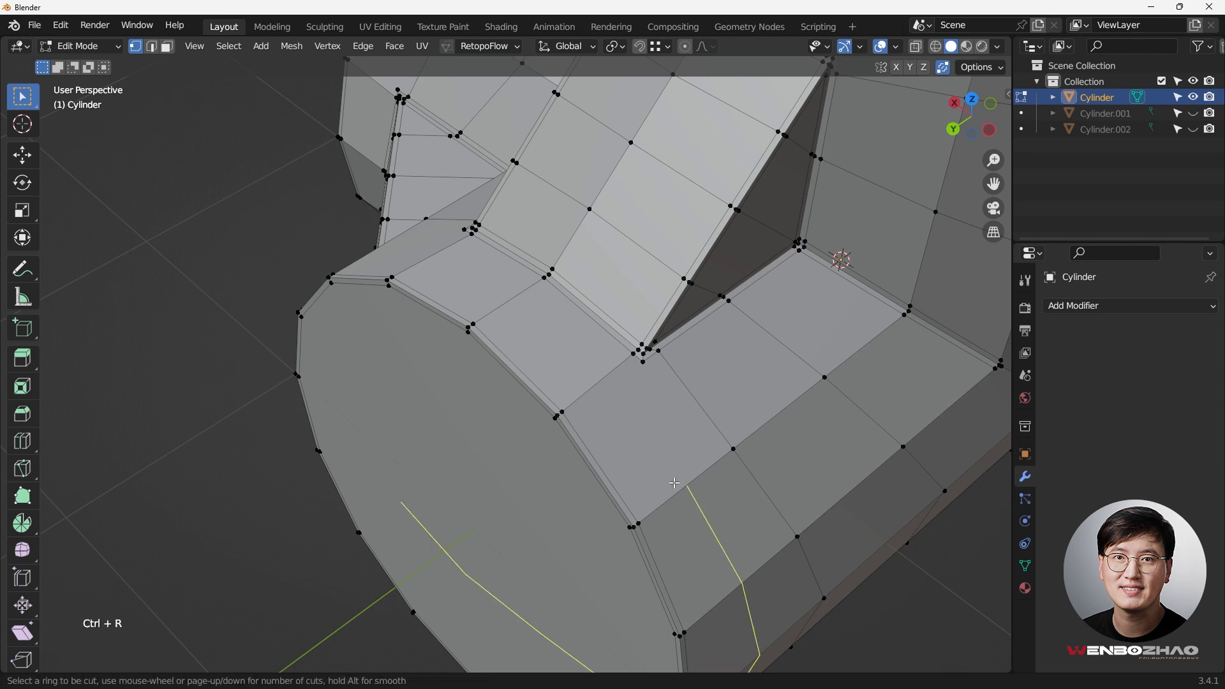
right_click(536, 378)
left_click(539, 383, "alt")
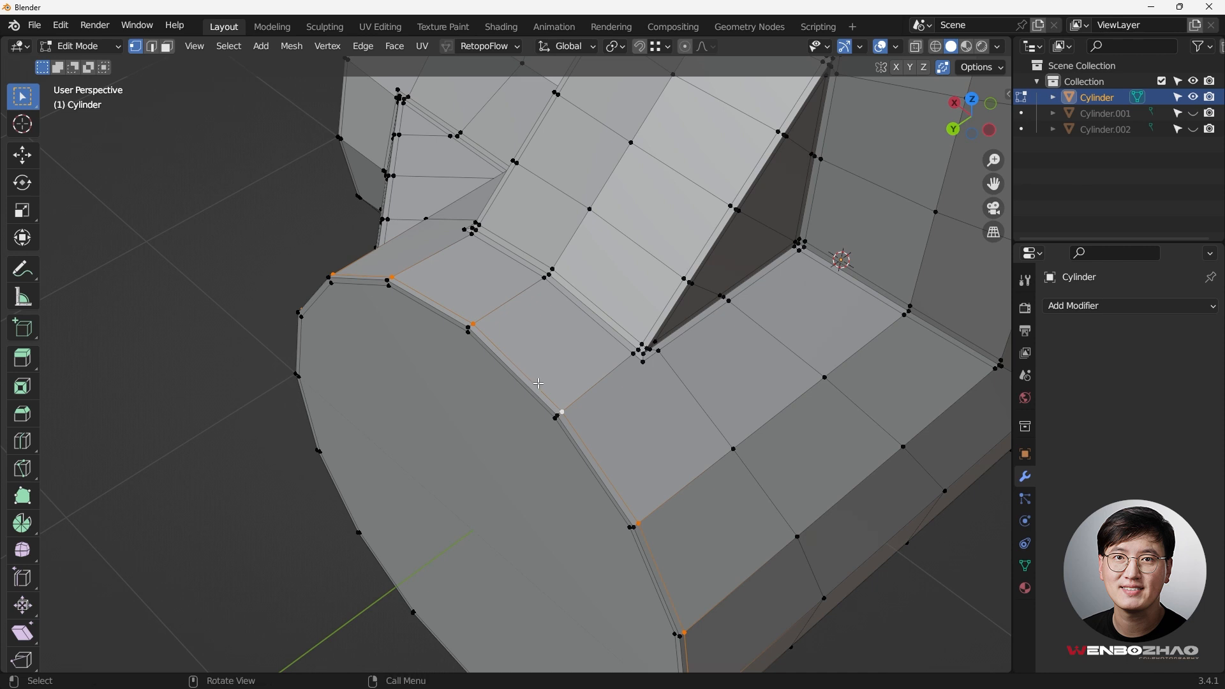
key("g")
key("g")
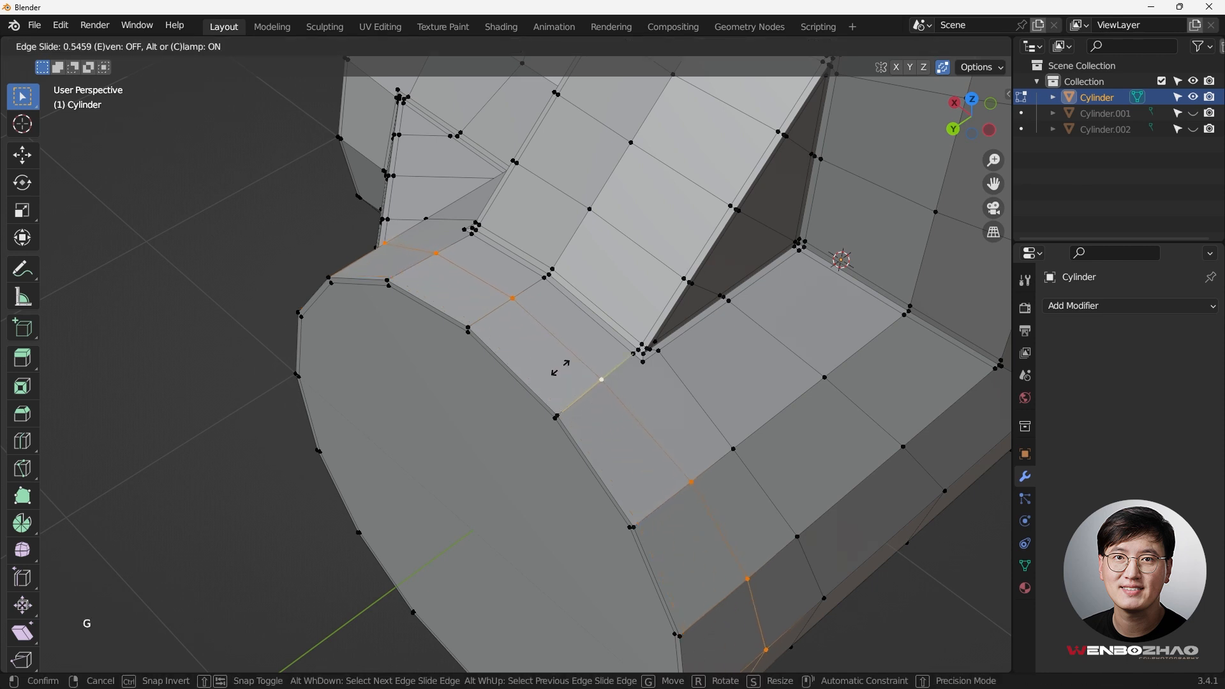
left_click(560, 368)
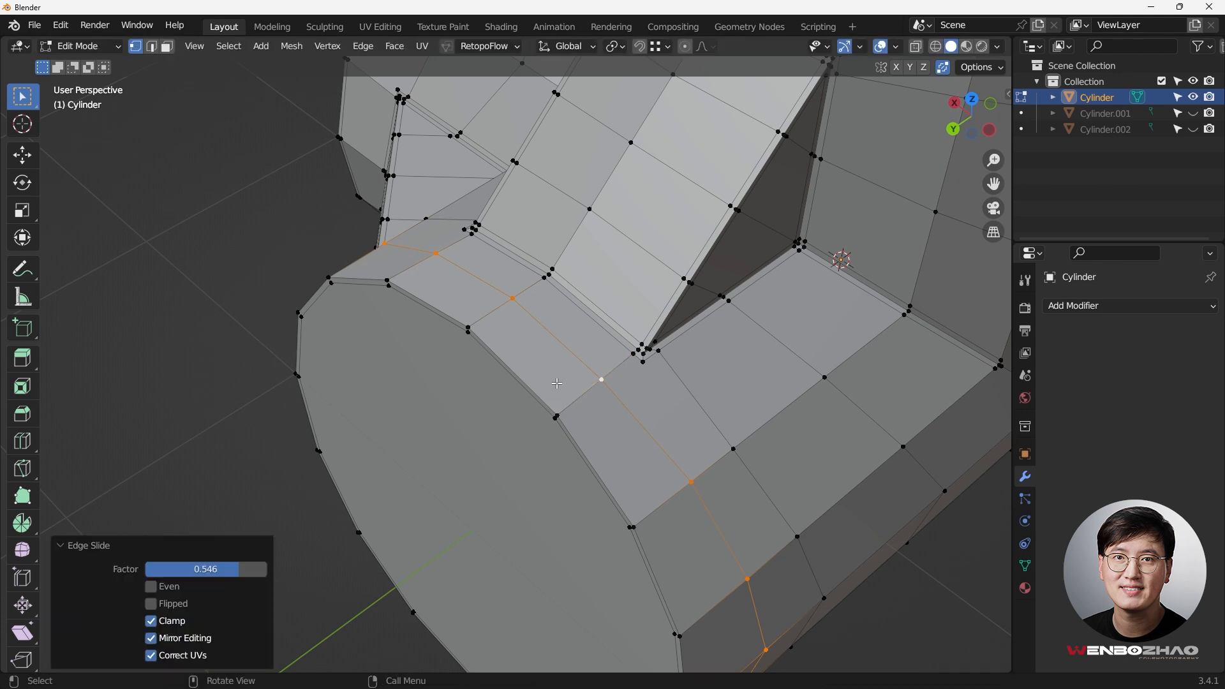
Step: Add a new support loop cut to the Y-direction pipe, close to its end rim
key("ctrl+r")
left_click(589, 411)
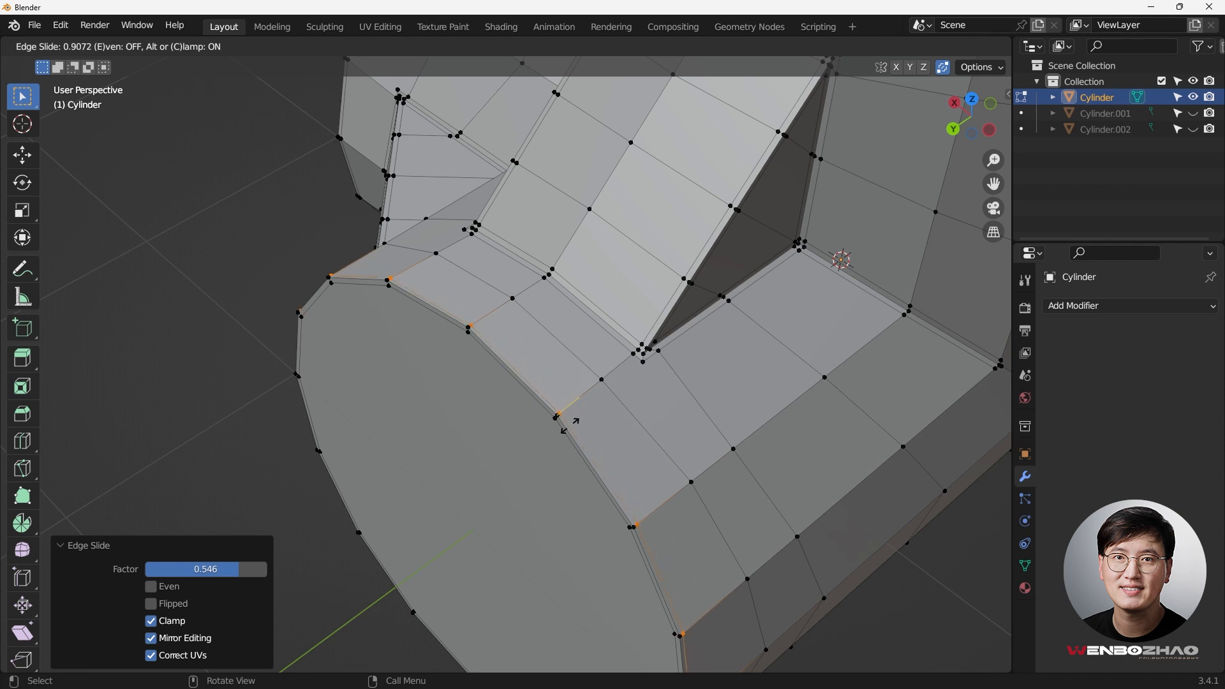
left_click(570, 424)
Step: Connect the lower bevel corner vertex on the Y-direction transition's negative-X side to the neighbouring vertex of the slid edge loop
scroll(651, 405, "up", 3)
left_click(632, 326)
left_click(636, 331)
left_click(705, 515, "shift")
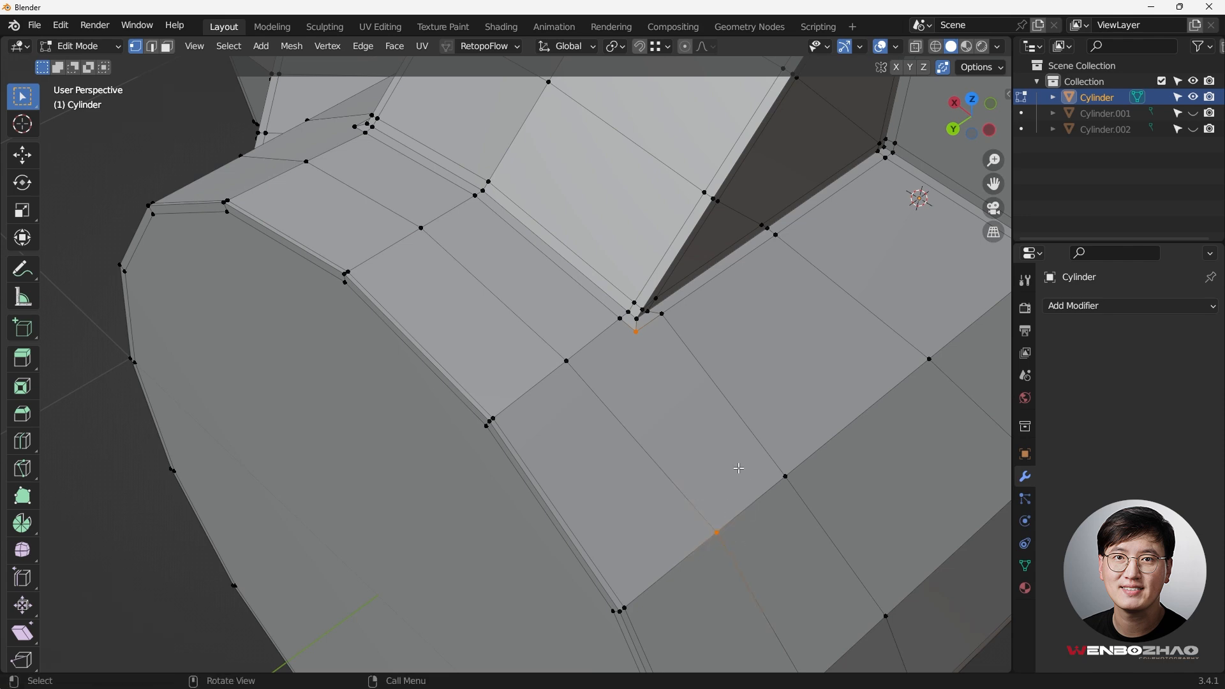
scroll(545, 427, "down", 4)
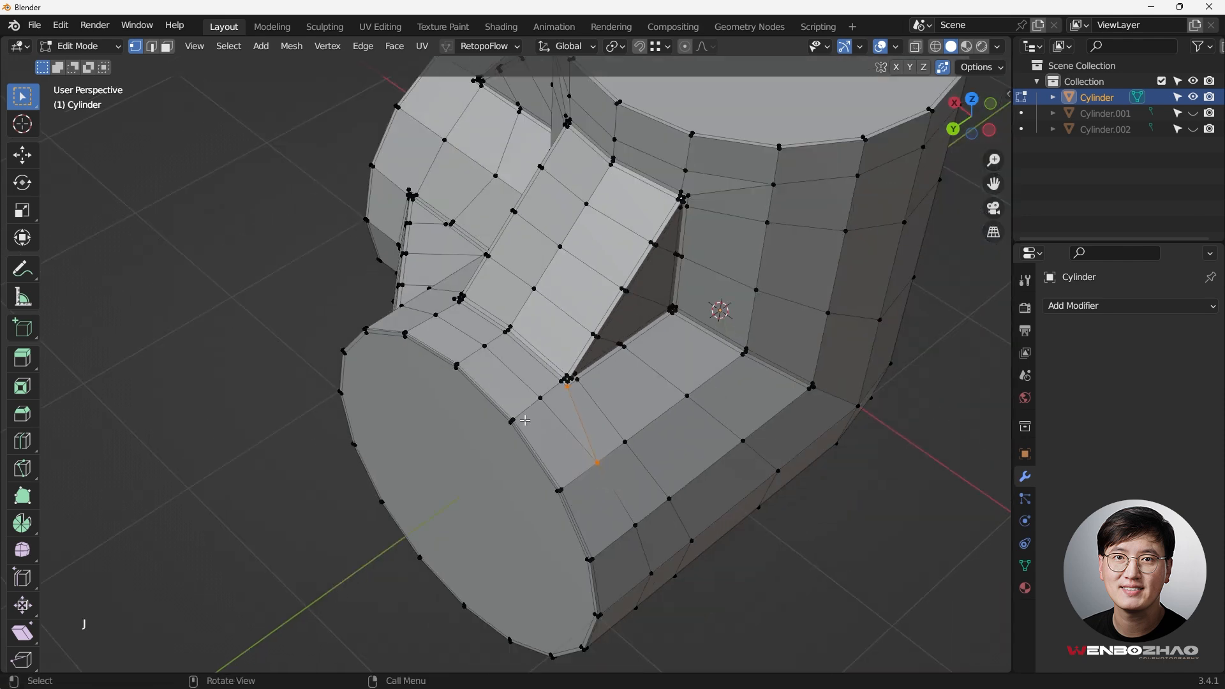
Step: Connect the lower bevel corner vertex on the Y-direction transition's positive-X side to the neighbouring vertex of the slid edge loop
middle_click_drag(545, 427, 622, 434)
scroll(484, 361, "up", 4)
middle_click_drag(484, 362, 510, 370)
left_click_drag(596, 323, 614, 309)
left_click_drag(462, 406, 500, 387, "shift")
middle_click_drag(542, 409, 704, 421)
key("j")
Step: Slide the support edge loop near the X-direction pipe's open end towards the transition by a factor of 0.559
scroll(606, 419, "down", 3)
scroll(408, 400, "up", 3)
scroll(328, 423, "down", 1)
key("ctrl+r")
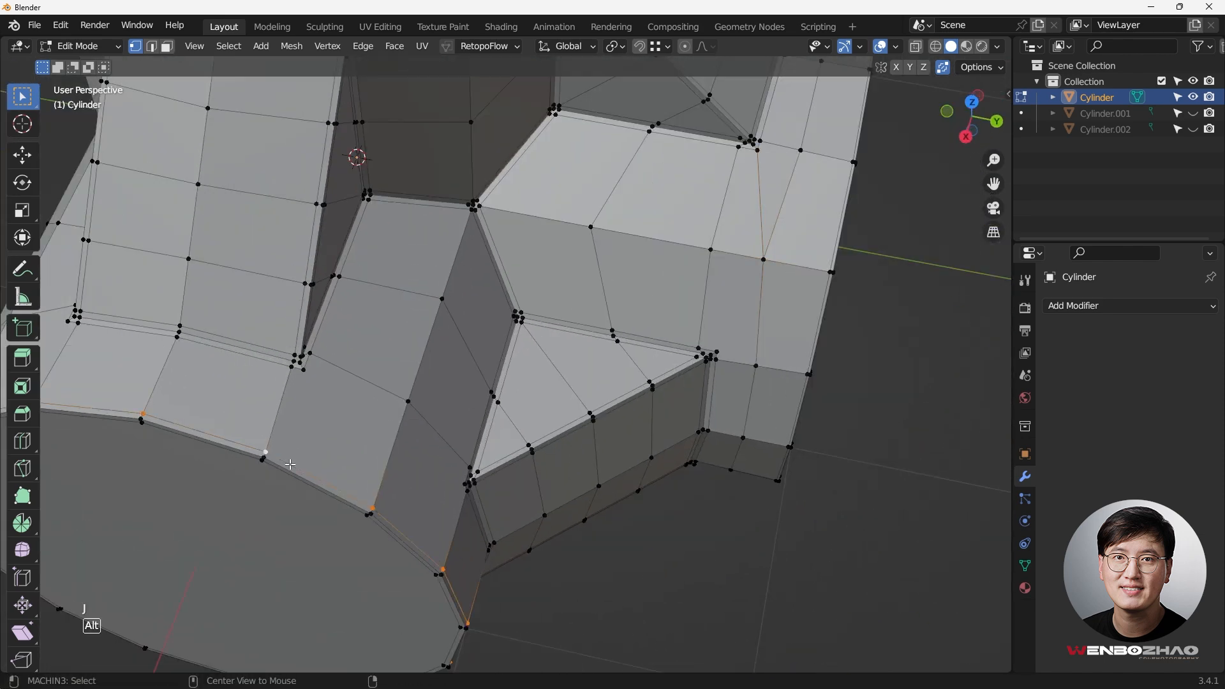
left_click(292, 451)
left_click(284, 443)
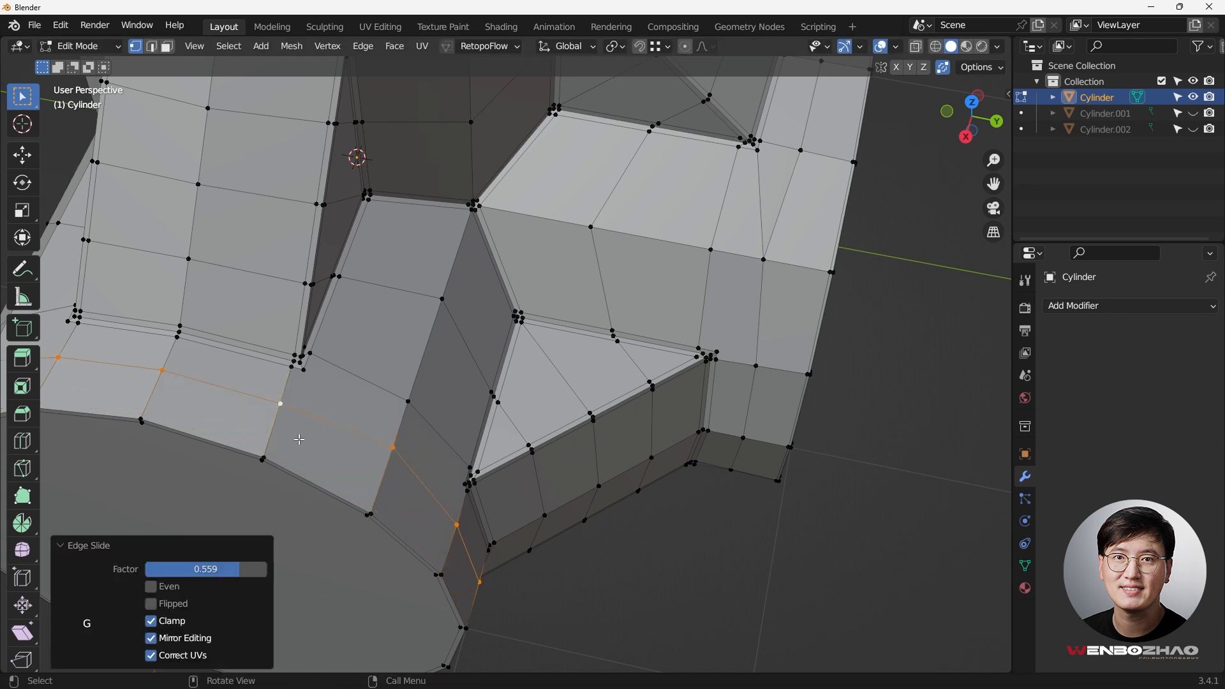
Step: Add a new support loop cut to the X-direction pipe, close to its end rim
key("ctrl+r")
left_click(285, 440)
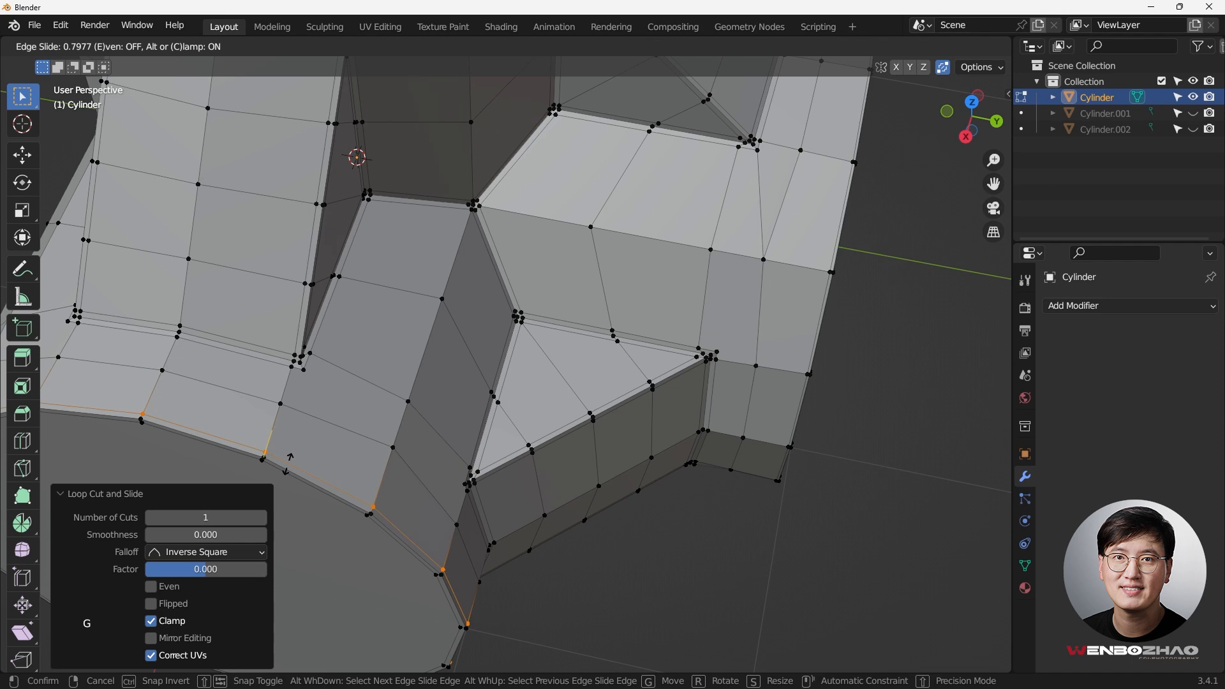
left_click(290, 457)
Step: Connect the lower bevel corner vertex on the X-direction transition's positive-Y side to the neighbouring vertex of the slid edge loop
scroll(320, 355, "up", 2)
key("shift+b")
left_click_drag(457, 514, 461, 514, "shift")
key("j")
Step: Connect the lower bevel corner vertex on the X-direction transition's negative-Y side to the neighbouring vertex of the slid edge loop
scroll(462, 514, "down", 5)
middle_click_drag(340, 543, 547, 374)
scroll(410, 538, "up", 4)
left_click(446, 528)
left_click(458, 508, "shift")
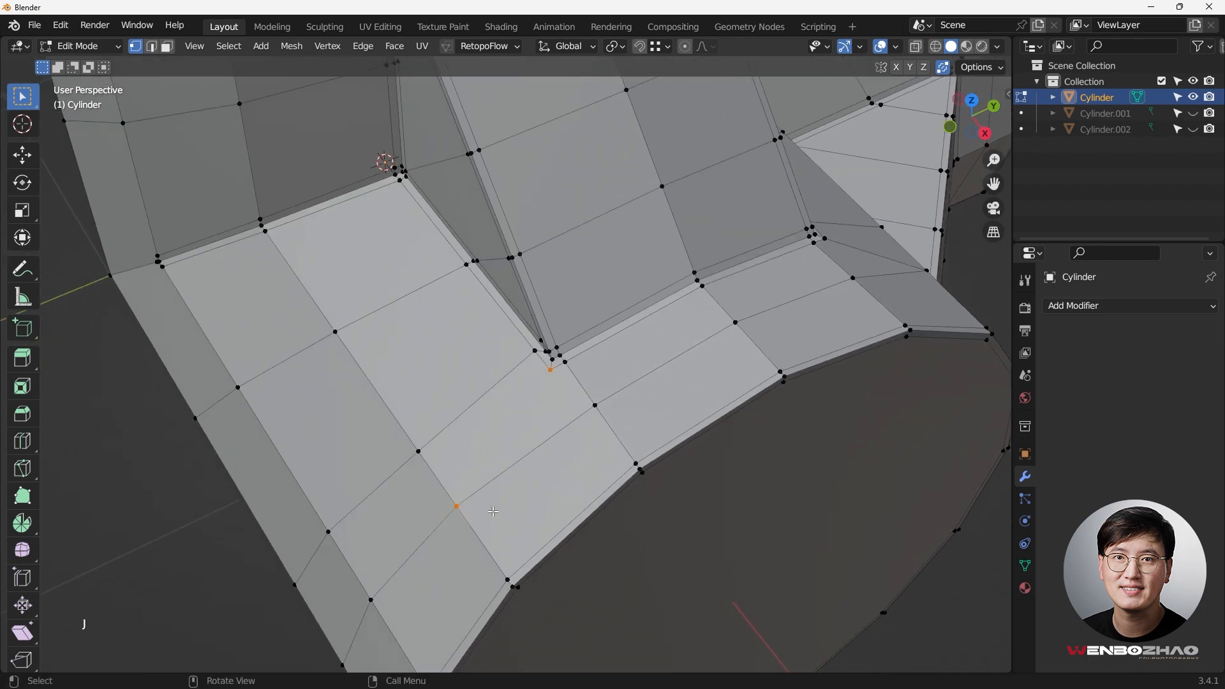
key("j")
Step: Connect the underside bevel corners of the horizontal transition to the neighbouring loop vertices on the X- and Y-direction pipes
scroll(531, 494, "down", 5)
middle_click_drag(531, 494, 357, 329)
middle_click_drag(343, 307, 414, 261)
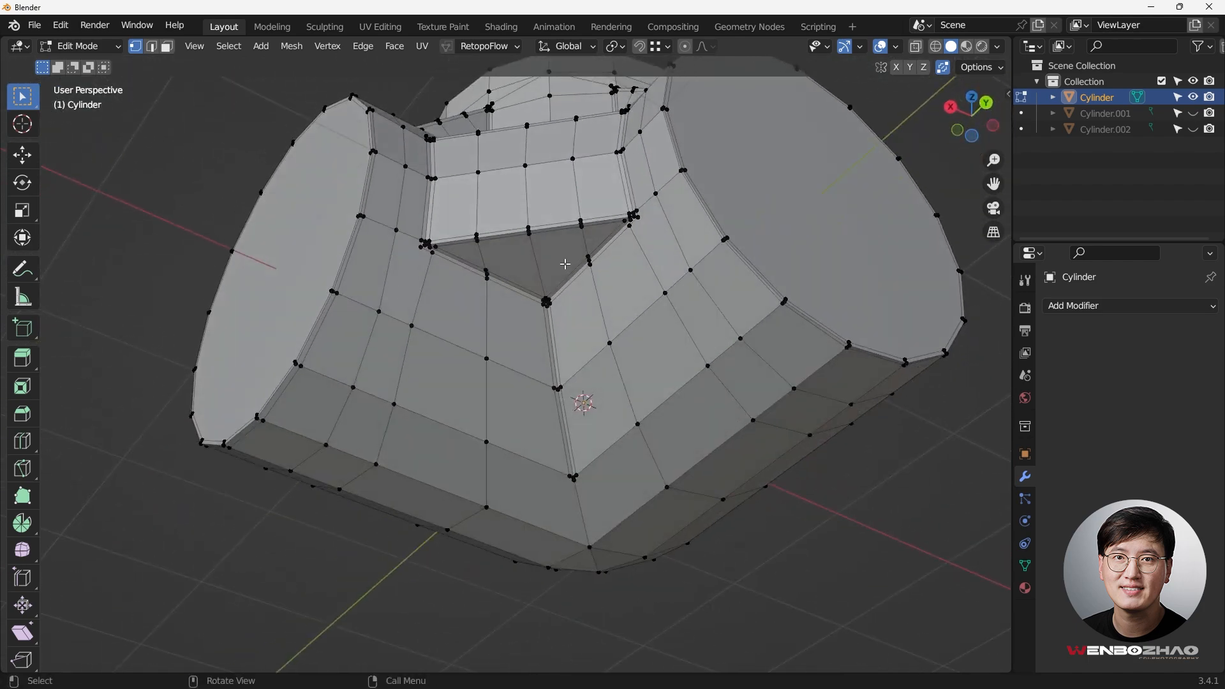
scroll(414, 260, "up", 3)
left_click(386, 240)
left_click_drag(308, 330, 334, 350, "shift")
middle_click_drag(518, 336, 809, 257)
left_click(719, 255)
left_click(810, 347, "shift")
middle_click_drag(816, 347, 730, 393)
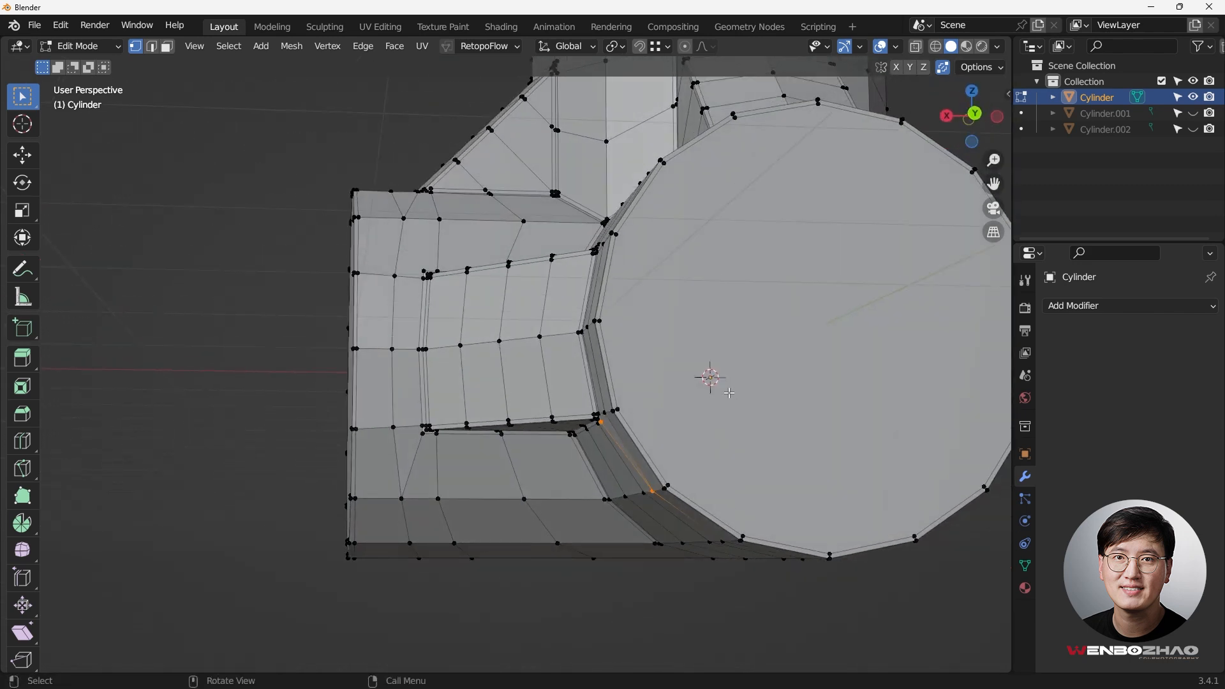
Step: Inset the end cap face of the X-direction pipe by about 0.38 m
middle_click_drag(737, 364, 643, 282)
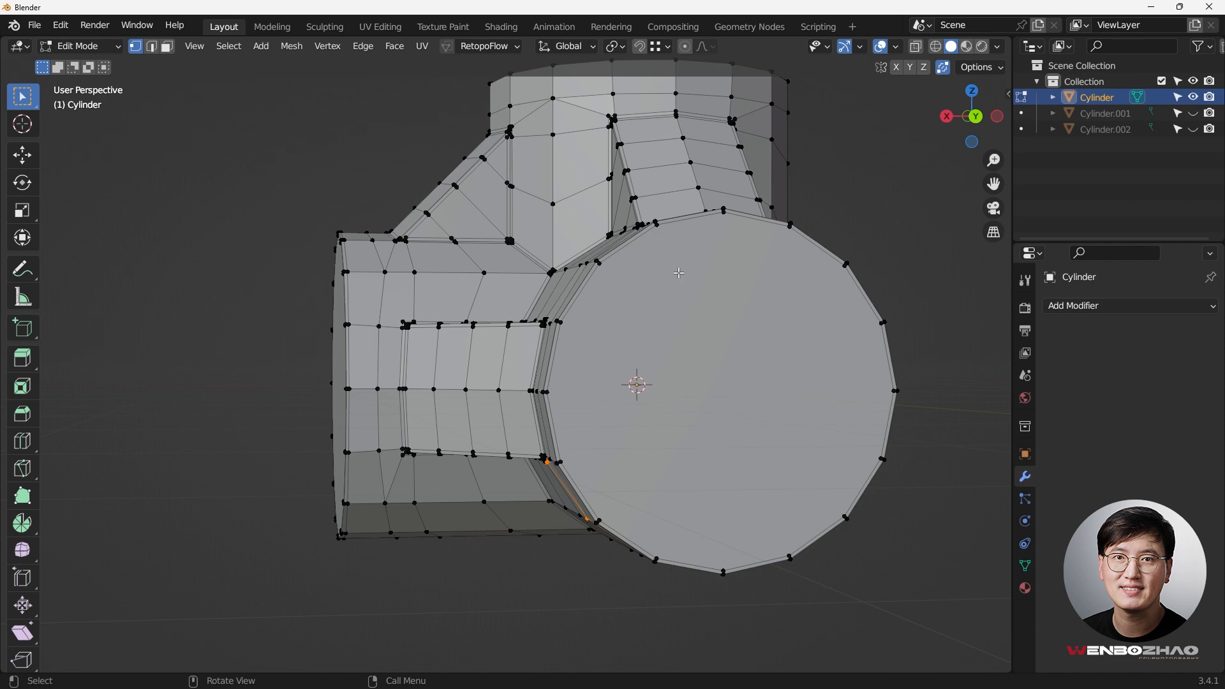
middle_click_drag(588, 320, 435, 335)
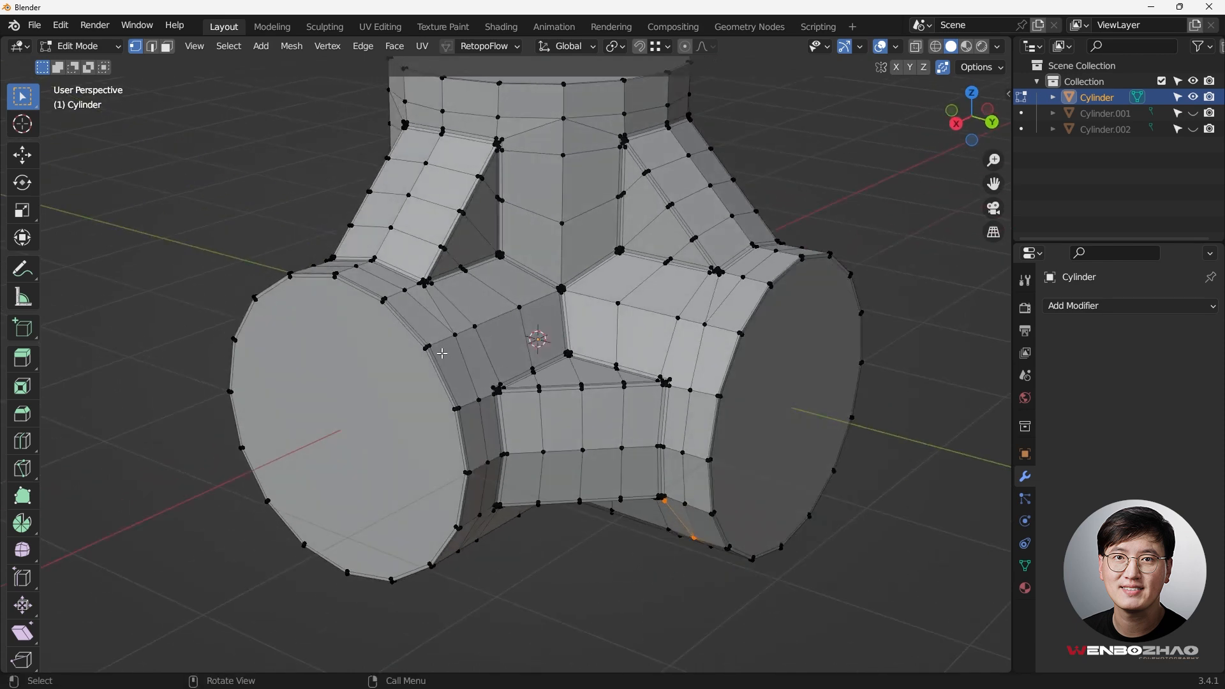
middle_click_drag(418, 355, 495, 336)
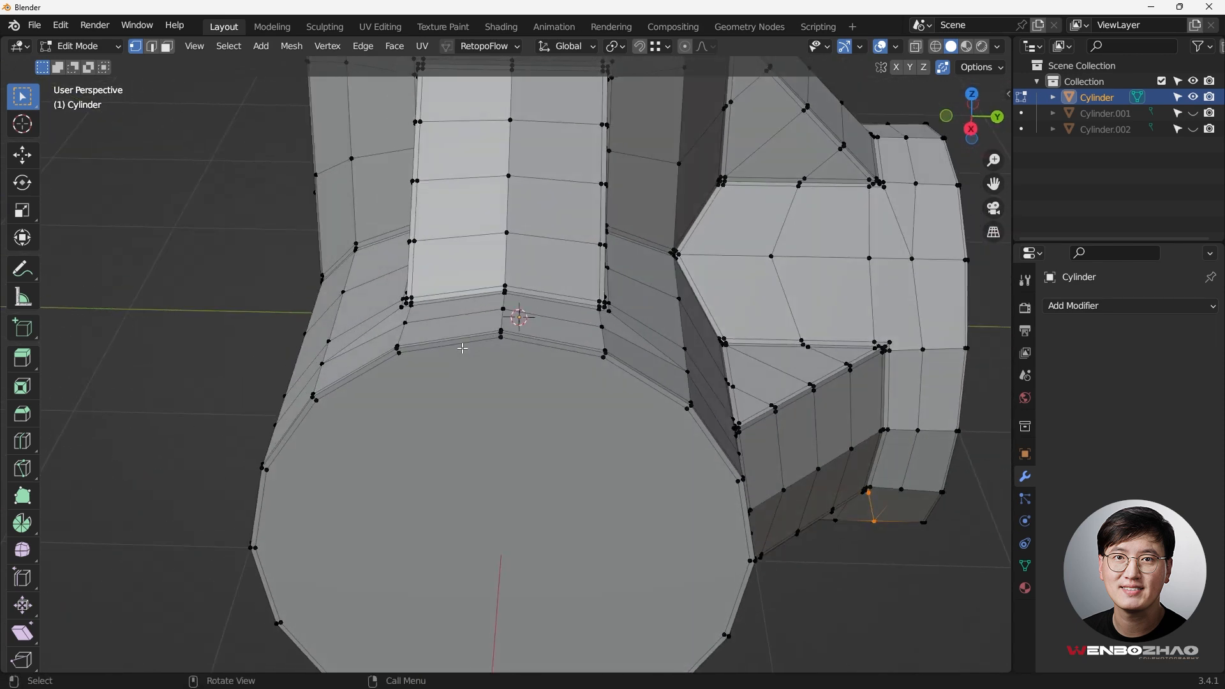
scroll(563, 358, "down", 2)
middle_click_drag(563, 358, 541, 326)
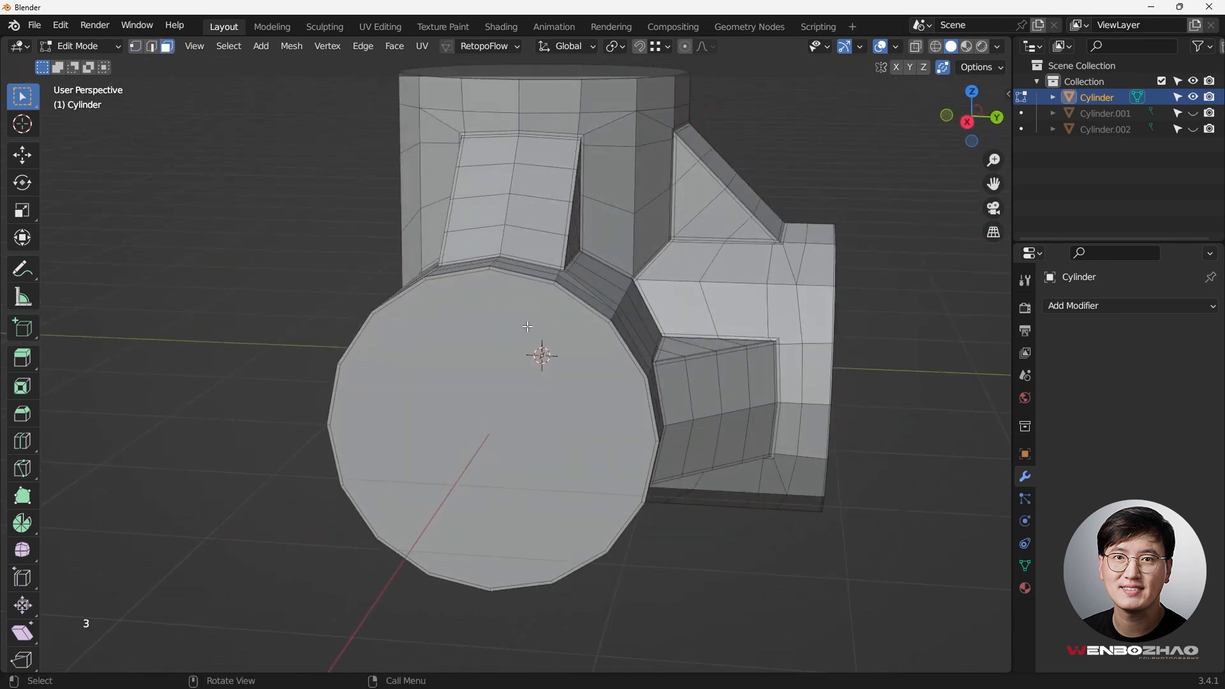
key("3")
left_click(539, 350)
scroll(539, 349, "down", 3)
key("KP_1")
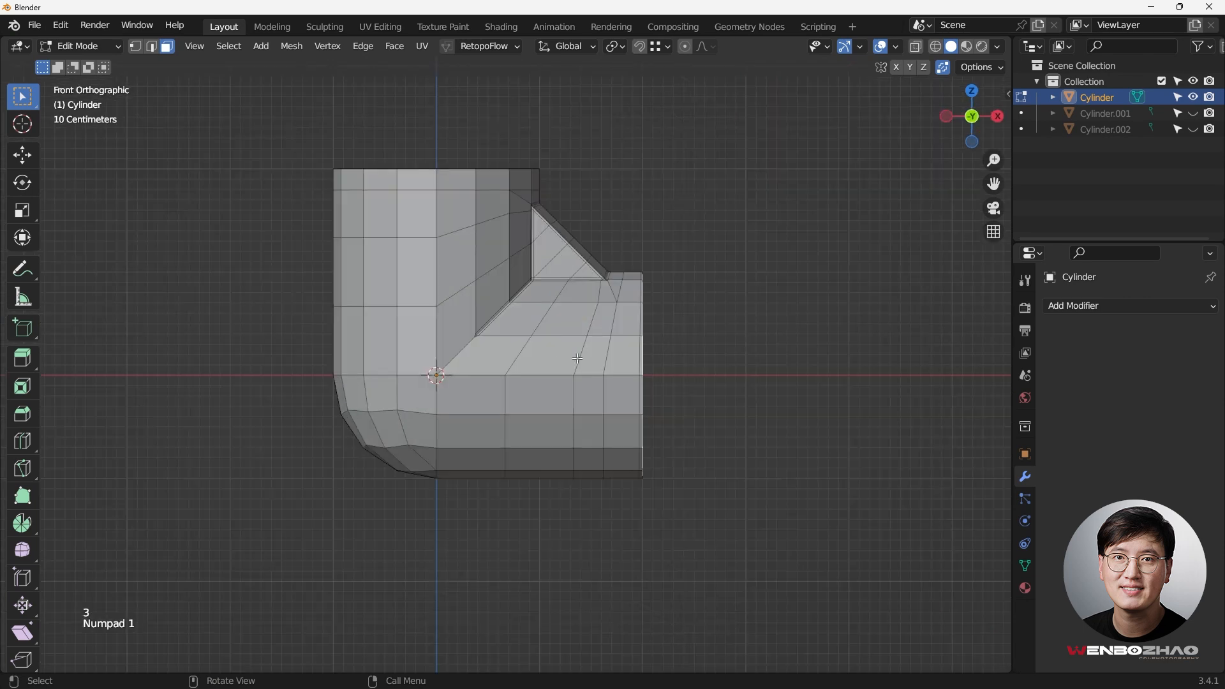
key("KP_3")
key("i")
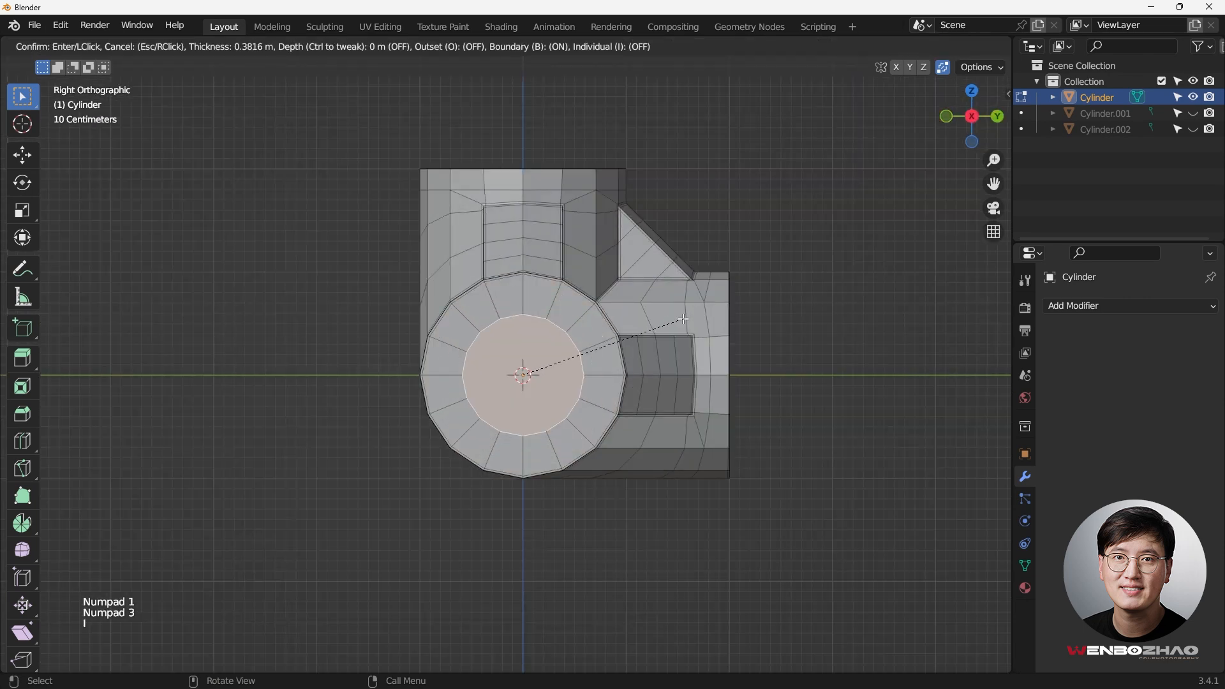
left_click(682, 318)
Step: Delete the inner inset face of the X-direction pipe's end cap
scroll(514, 353, "up", 2)
key("Tab")
key("Tab")
key("x")
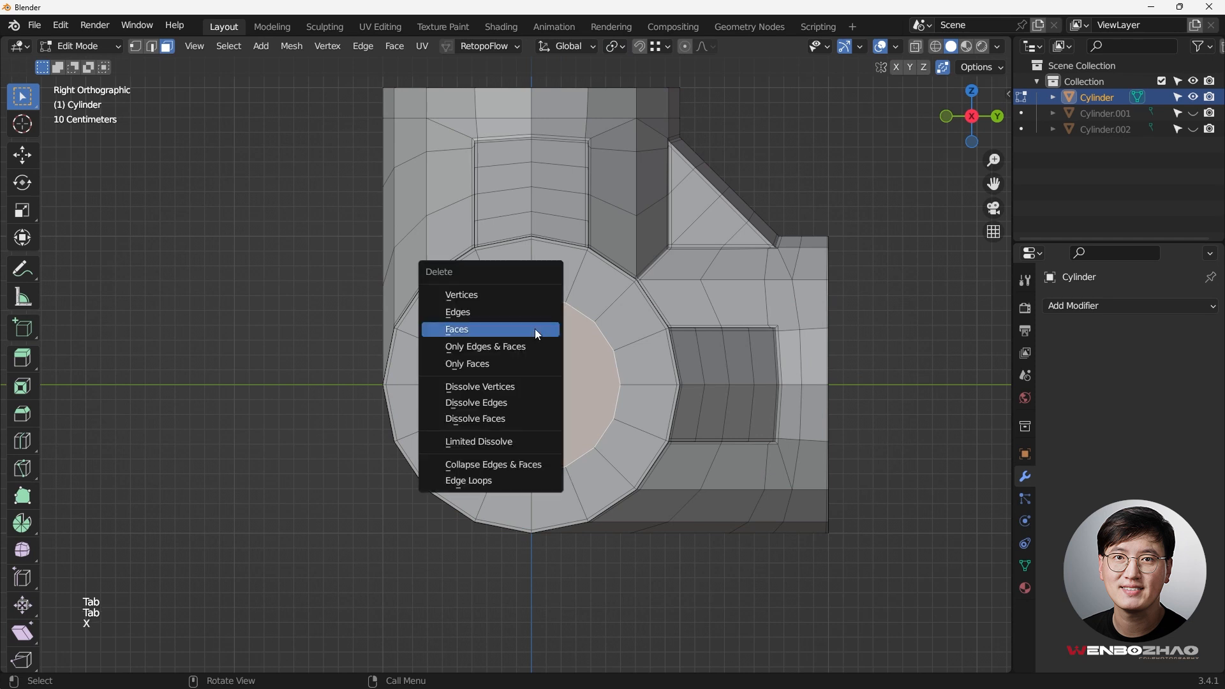
left_click(539, 330)
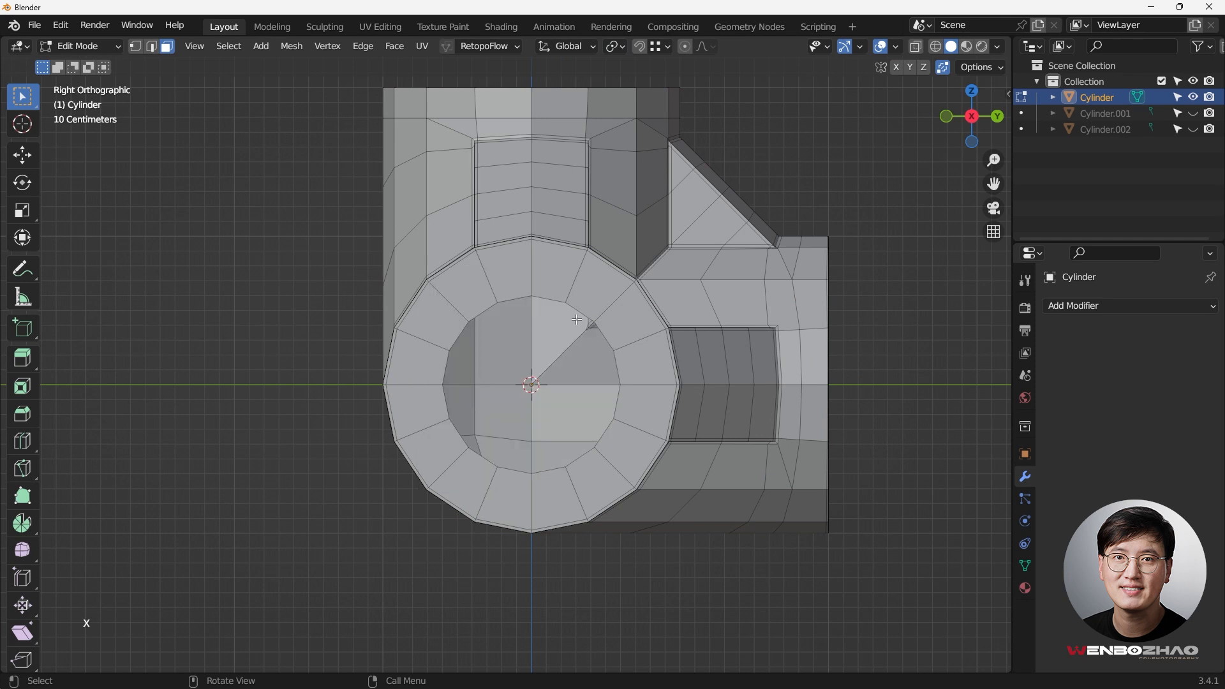
Step: Select the boundary of the X-direction pipe's cap opening and close it with a Grid Fill of span 4
key("1")
key("ctrl")
key("ctrl+f")
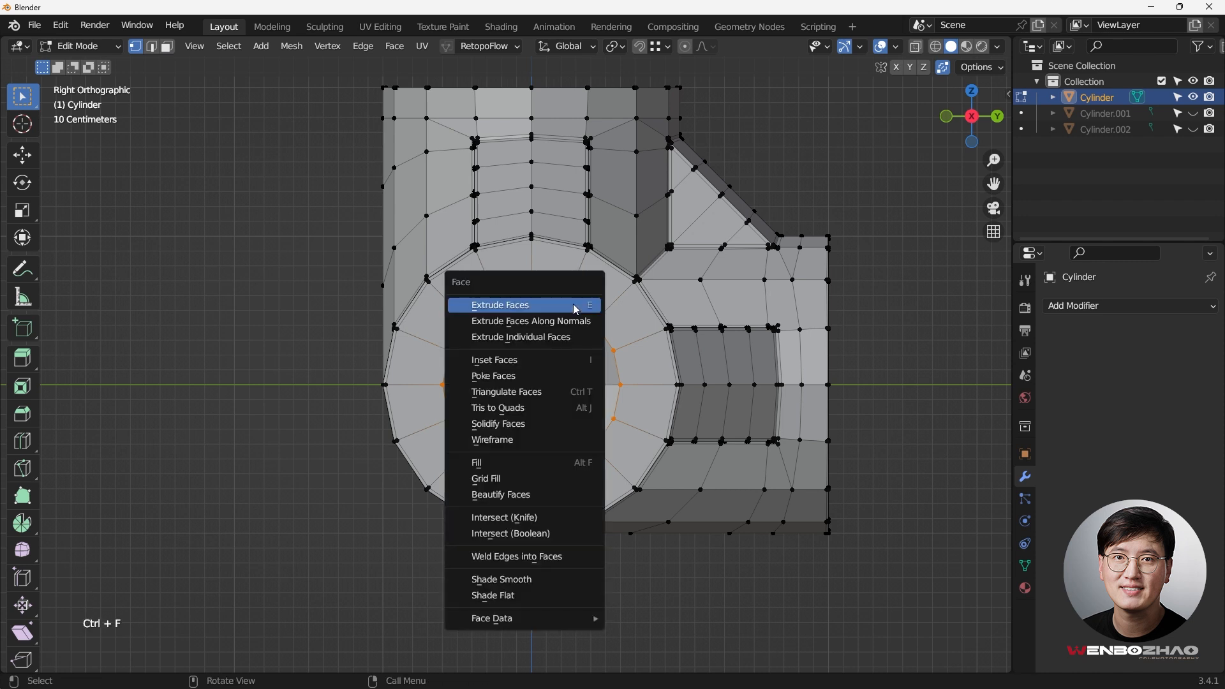
left_click(527, 478)
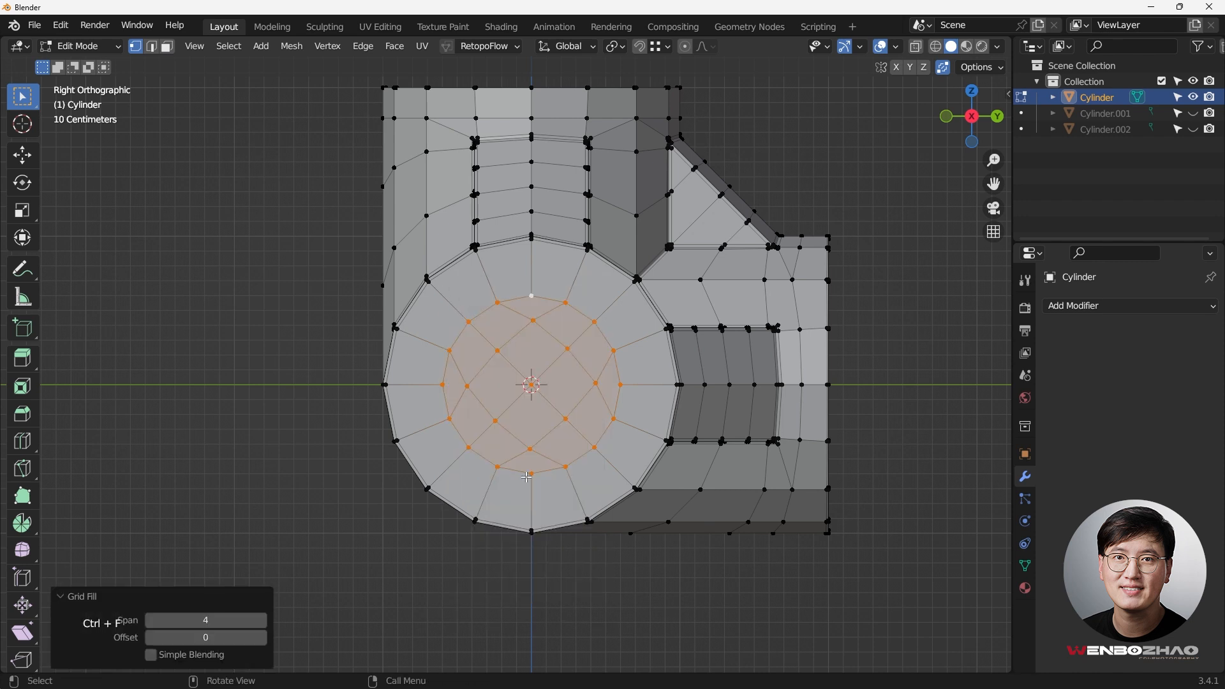
Step: Inset the end cap face of the Y-direction pipe and scale the inset face to 0.946
scroll(559, 352, "up", 1)
middle_click_drag(561, 383, 692, 392)
key("Tab")
key("Tab")
left_click(688, 349, "alt")
key("KP_5")
key("ctrl+KP_3")
key("KP_1")
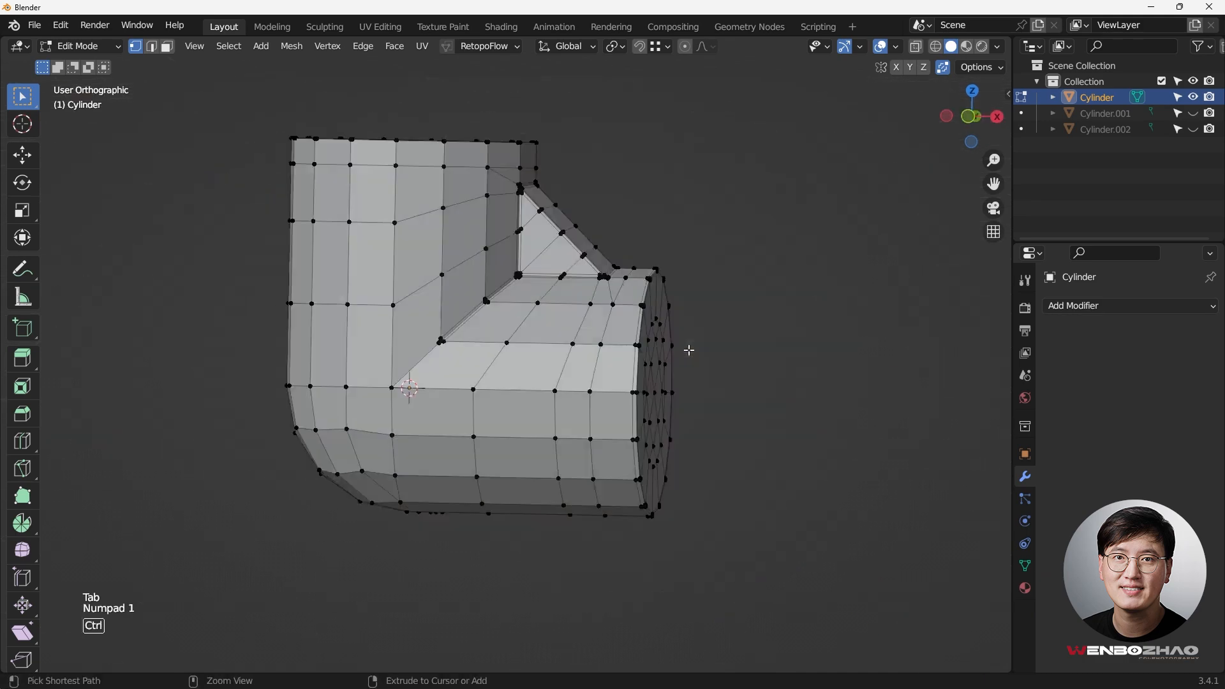
middle_click_drag(667, 350, 605, 306)
key("i")
left_click(429, 360)
scroll(429, 359, "up", 3)
key("s")
left_click(478, 363)
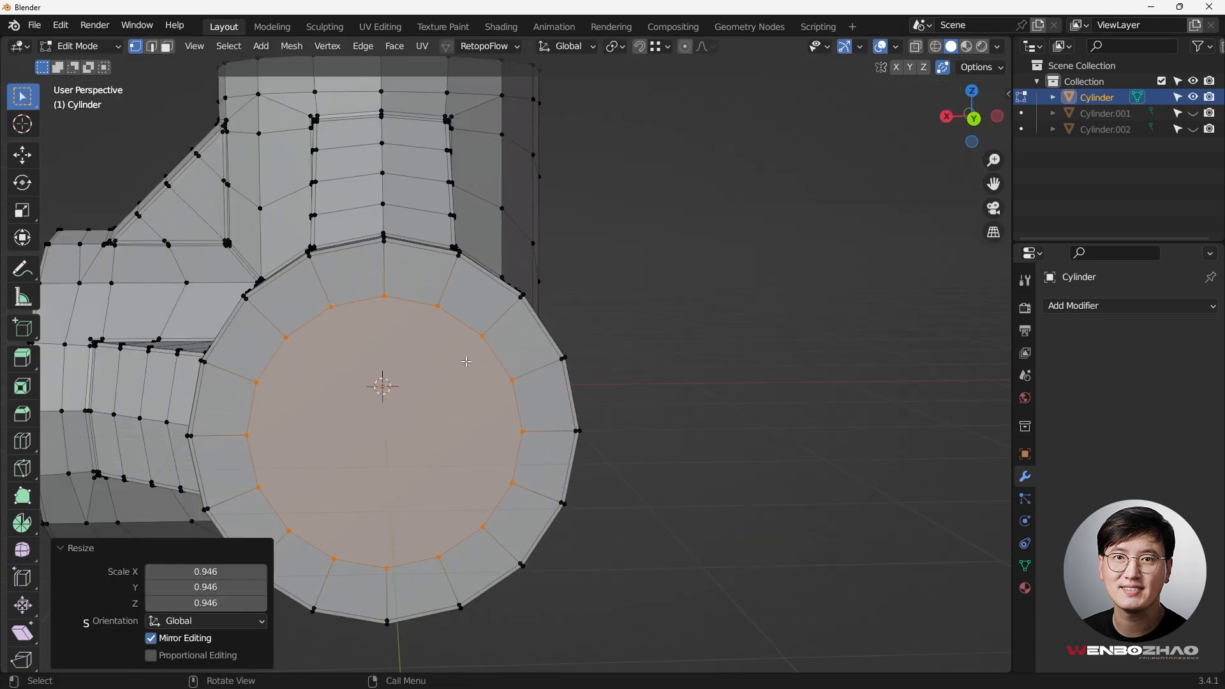
Step: Delete the Y-direction pipe's inset cap face and close the opening with a Grid Fill of span 4 and offset -1
key("x")
left_click(451, 354)
left_click(451, 315, "alt")
key("ctrl+f")
left_click(451, 315)
scroll(451, 314, "down", 1)
middle_click_drag(451, 314, 425, 279, "shift")
left_click(150, 637)
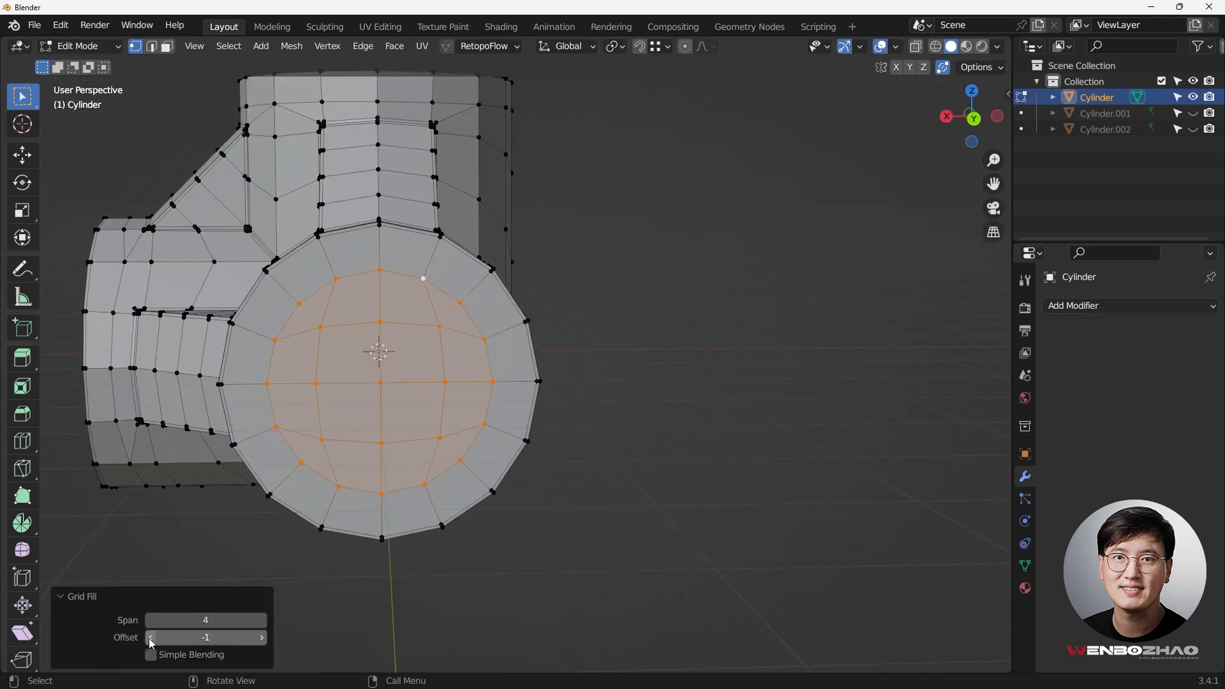
Step: Inset the top cap face of the vertical pipe by 0.2356 m
scroll(525, 373, "down", 3)
middle_click_drag(472, 357, 695, 401)
key("KP_7")
key("3")
left_click(612, 408)
key("i")
left_click(777, 351)
Step: Delete the inset face on the vertical pipe's top cap and close the opening with a Grid Fill
key("x")
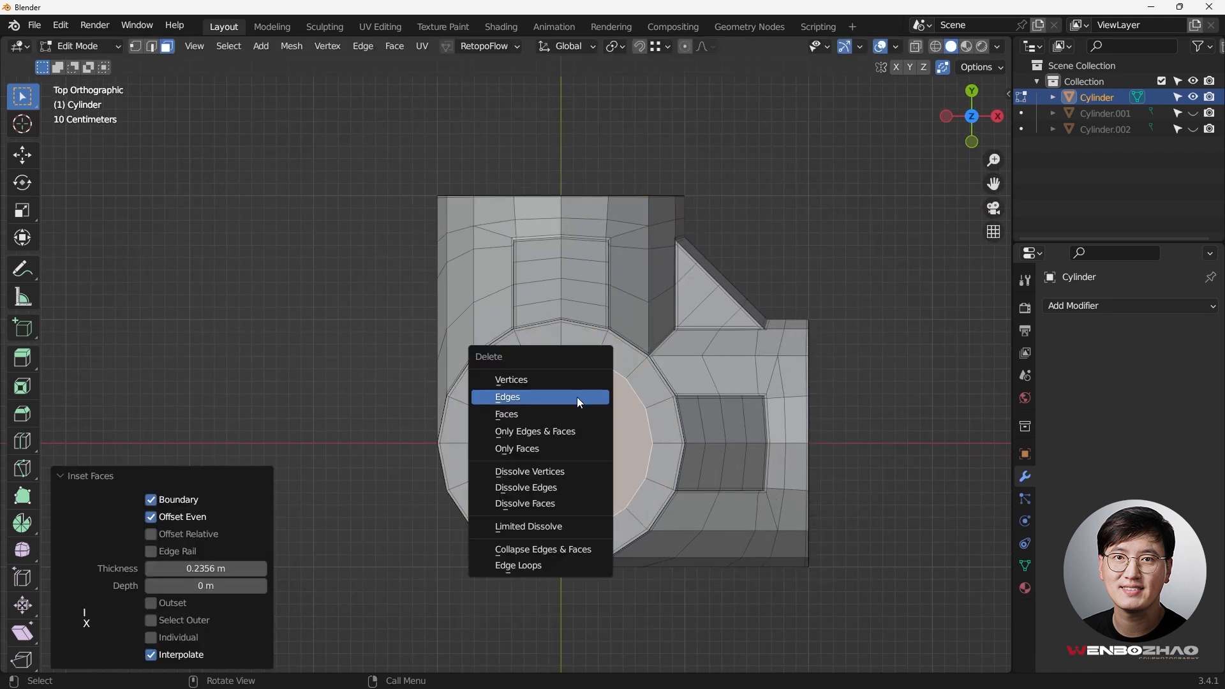
left_click(585, 415)
middle_click_drag(612, 367, 583, 319)
key("1")
left_click(651, 249, "alt")
key("ctrl+f")
left_click(626, 305)
key("KP_7")
scroll(626, 383, "up", 2)
middle_click_drag(625, 472, 502, 327)
left_click(408, 294, "alt")
left_click(376, 315)
Step: Delete the faces around the centre of the X-direction pipe's grid-filled end cap, and undo the deletion
scroll(396, 315, "down", 1)
key("KP_1")
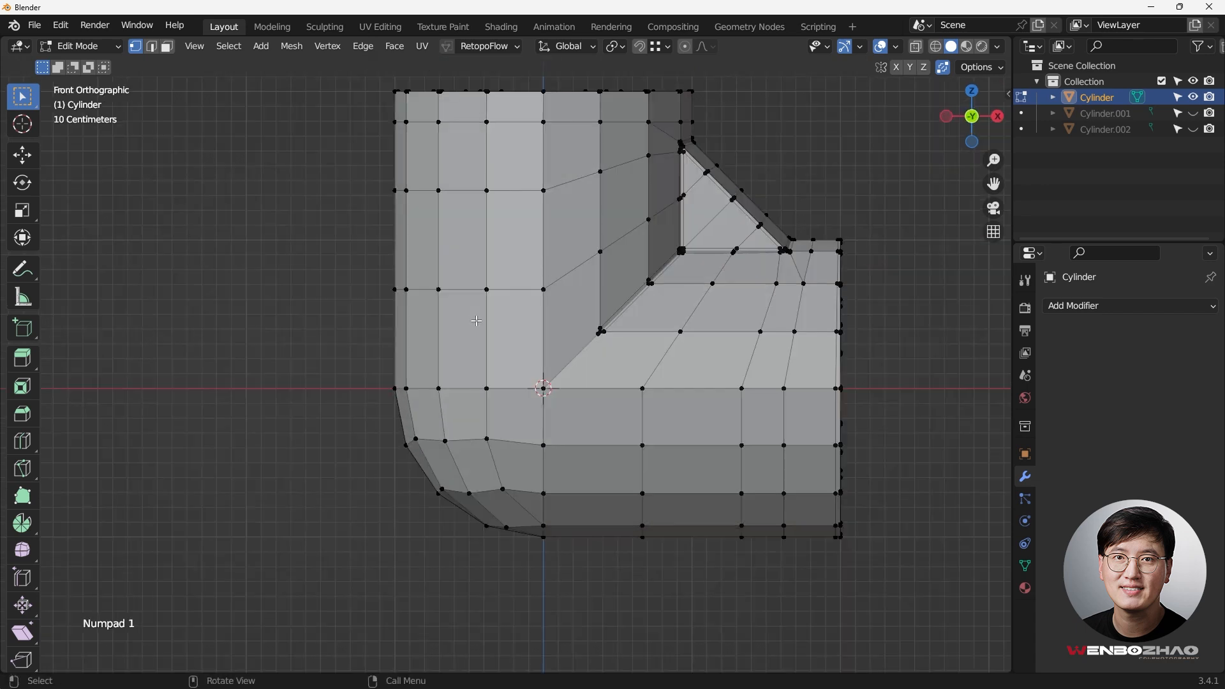
key("KP_3")
left_click_drag(362, 317, 452, 465)
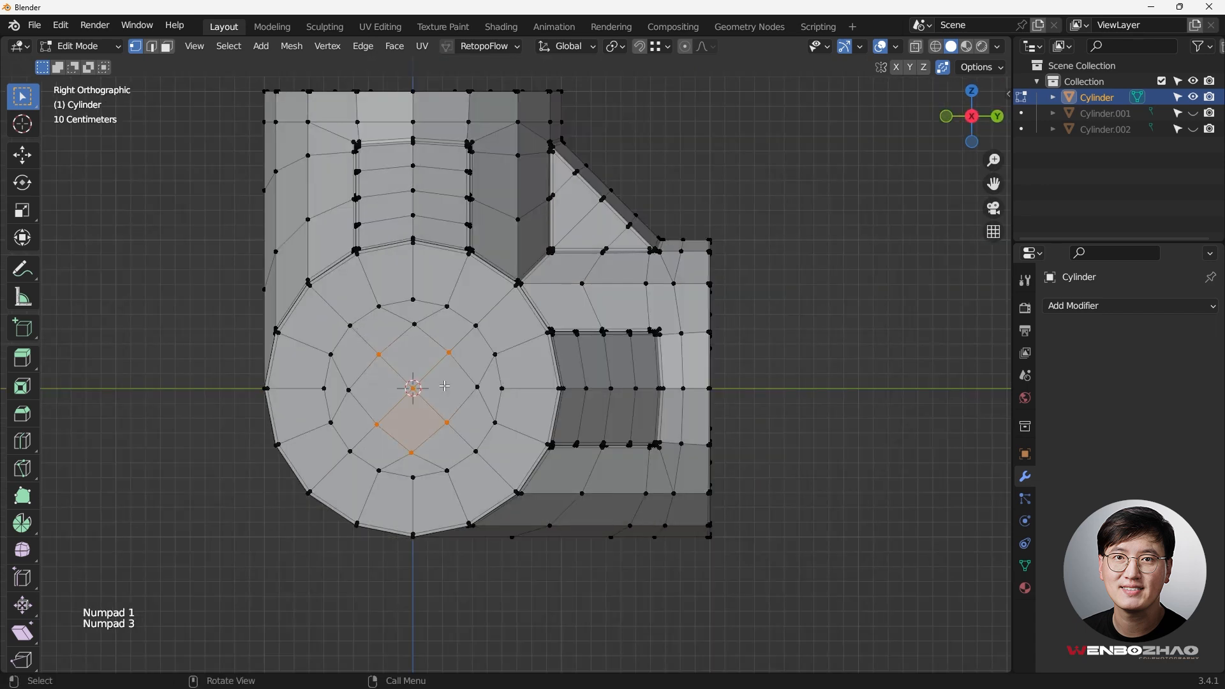
left_click(478, 387, "shift")
key("x")
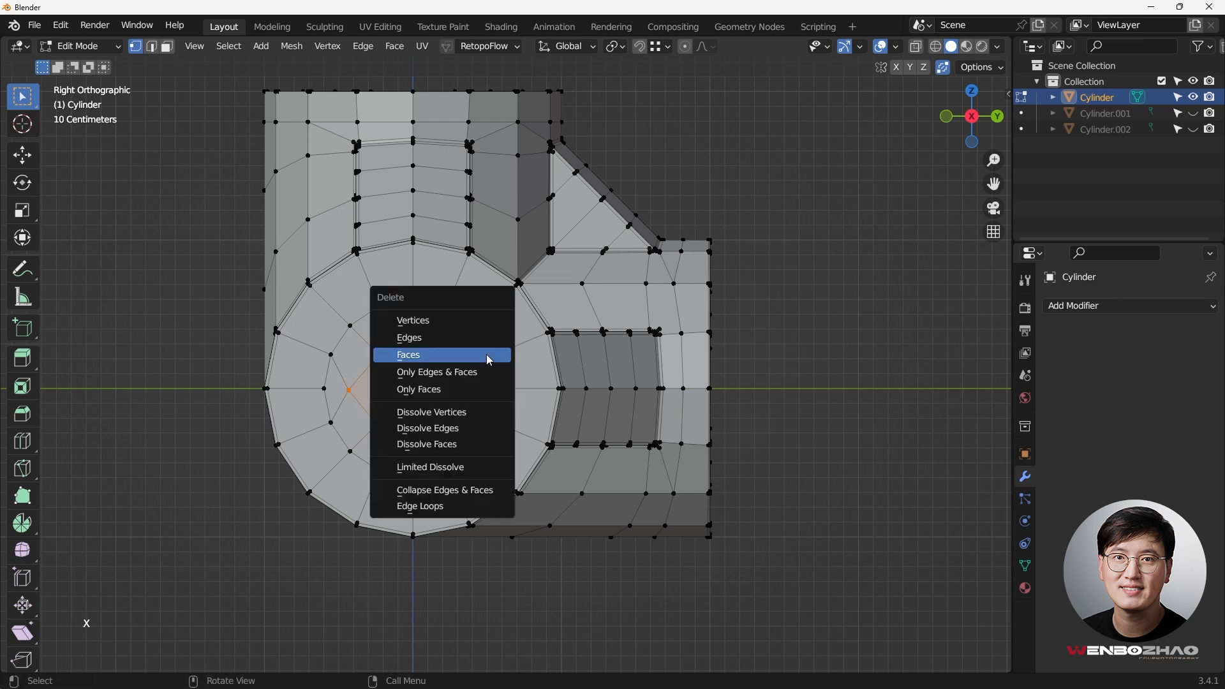
left_click(488, 356)
key("ctrl+z")
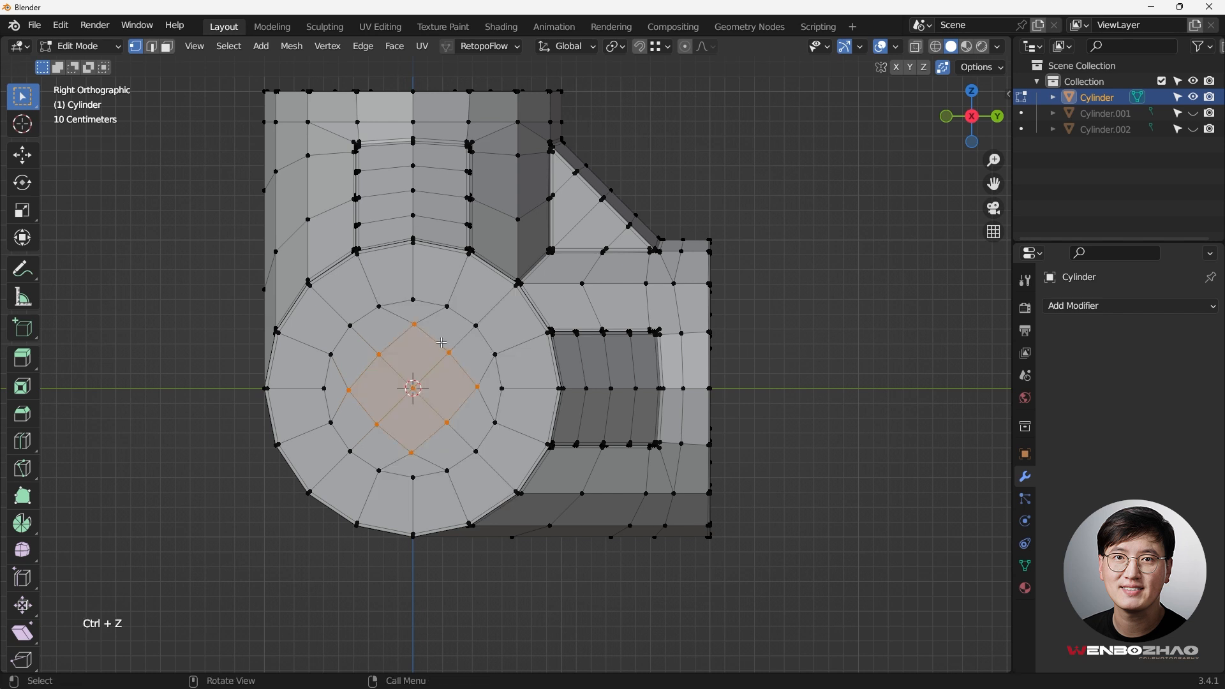
Step: Delete the centre faces of the X-direction pipe's end cap and close the opening with a Grid Fill of span 4, lowering its offset by one
key("x")
left_click(416, 310)
left_click(431, 306, "alt+shift")
key("ctrl+f")
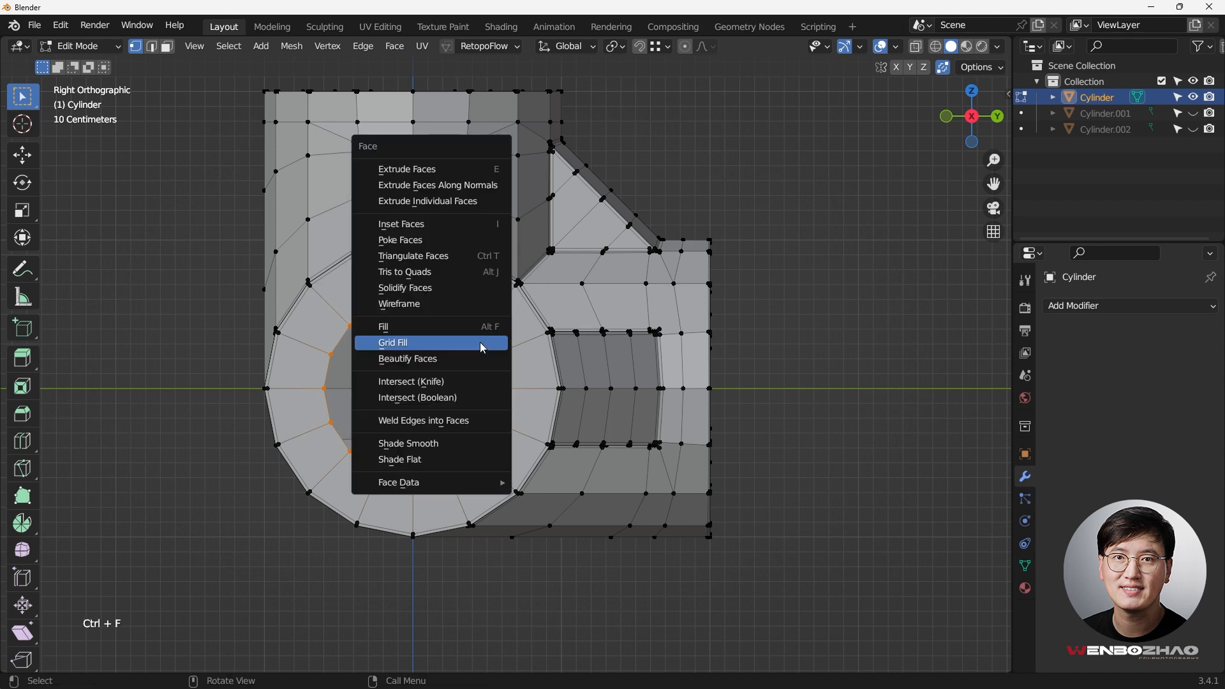
left_click(482, 347)
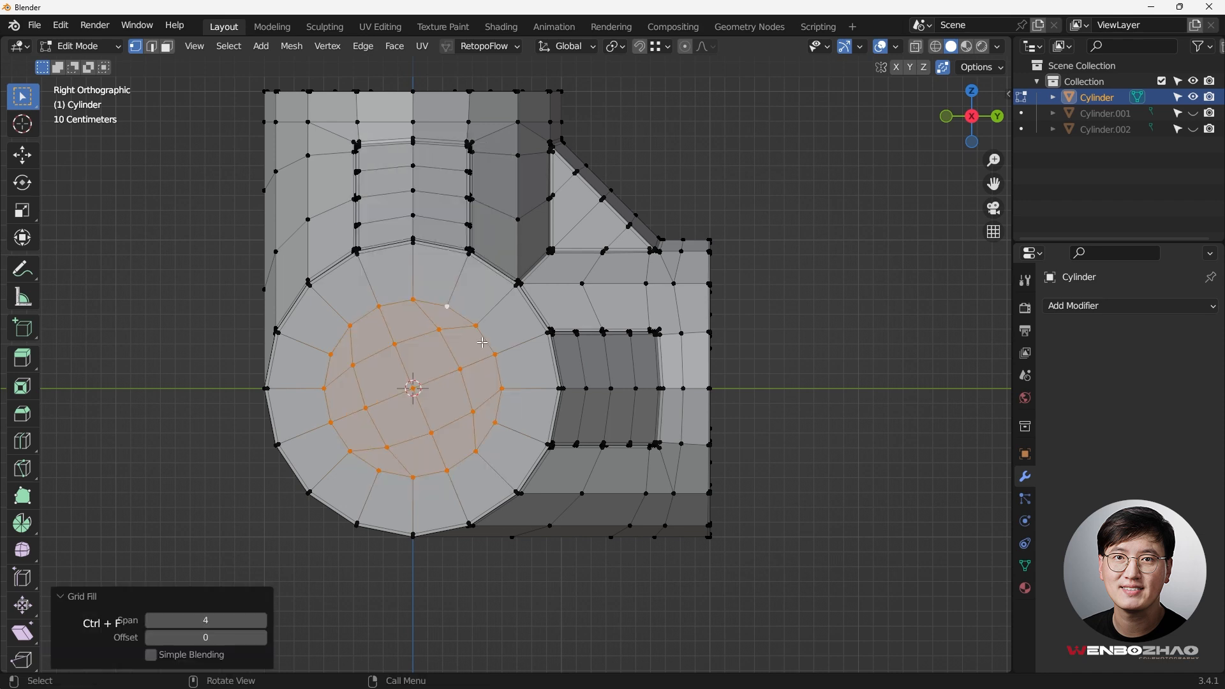
left_click(154, 638)
middle_click_drag(423, 352, 516, 415)
left_click(687, 419)
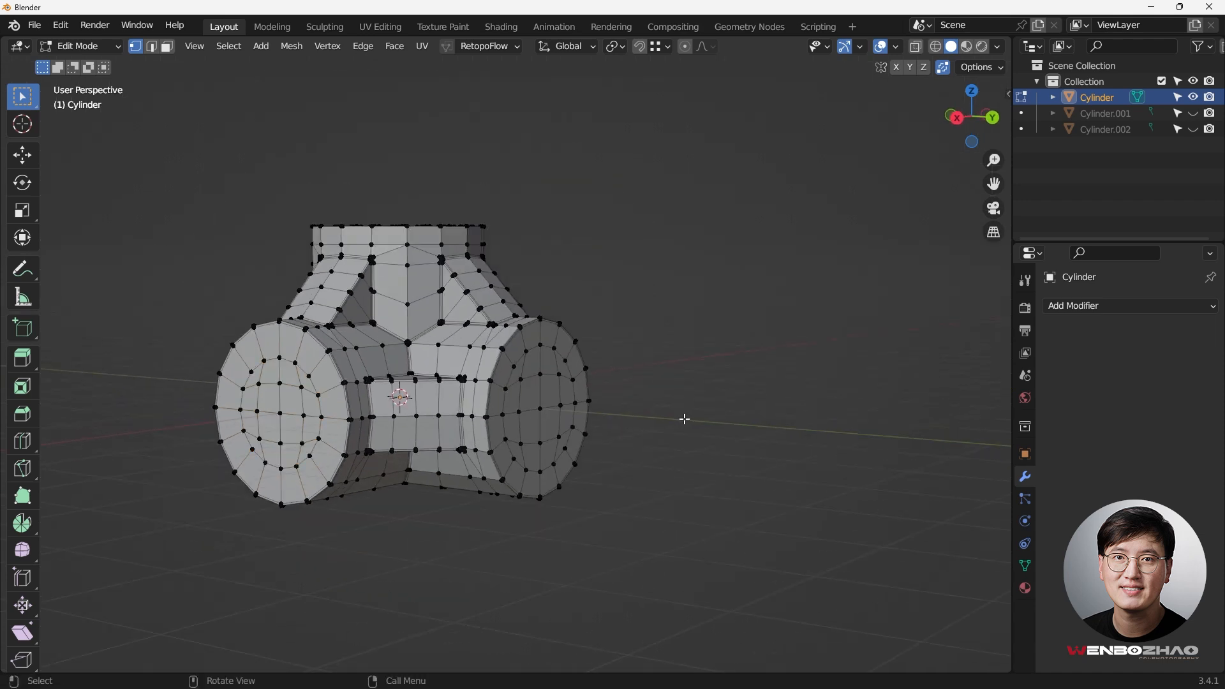
Step: Return to Object Mode and add a level 2 Catmull-Clark subdivision to the pipe junction
middle_click_drag(593, 407, 601, 355)
key("Tab")
mouse_move(591, 300)
middle_mouse_down()
mouse_move(645, 346)
mouse_move(594, 446)
mouse_move(715, 370)
mouse_move(622, 400)
mouse_move(671, 387)
mouse_move(588, 377)
mouse_move(580, 400)
mouse_move(489, 413)
middle_mouse_up()
scroll(554, 368, "down", 3)
key("ctrl+2")
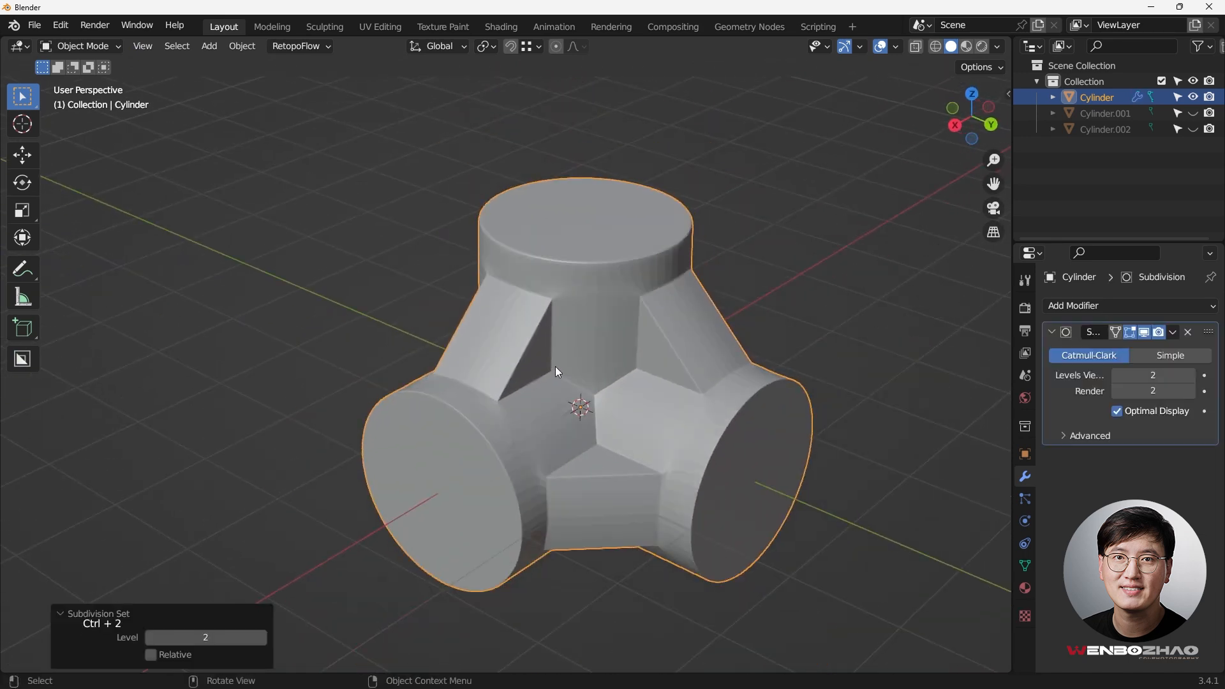
Step: Inspect the subdivided pipe junction and open its object context options
middle_click_drag(614, 370, 832, 330)
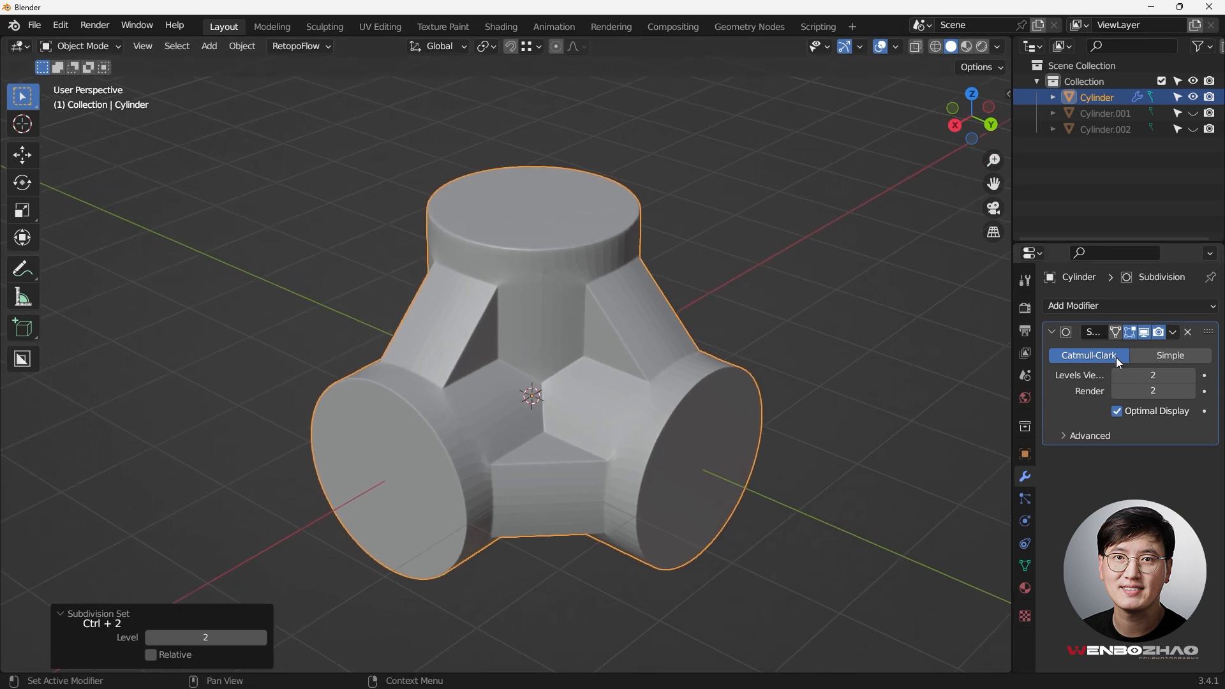
middle_click_drag(664, 299, 575, 241)
right_click(576, 241)
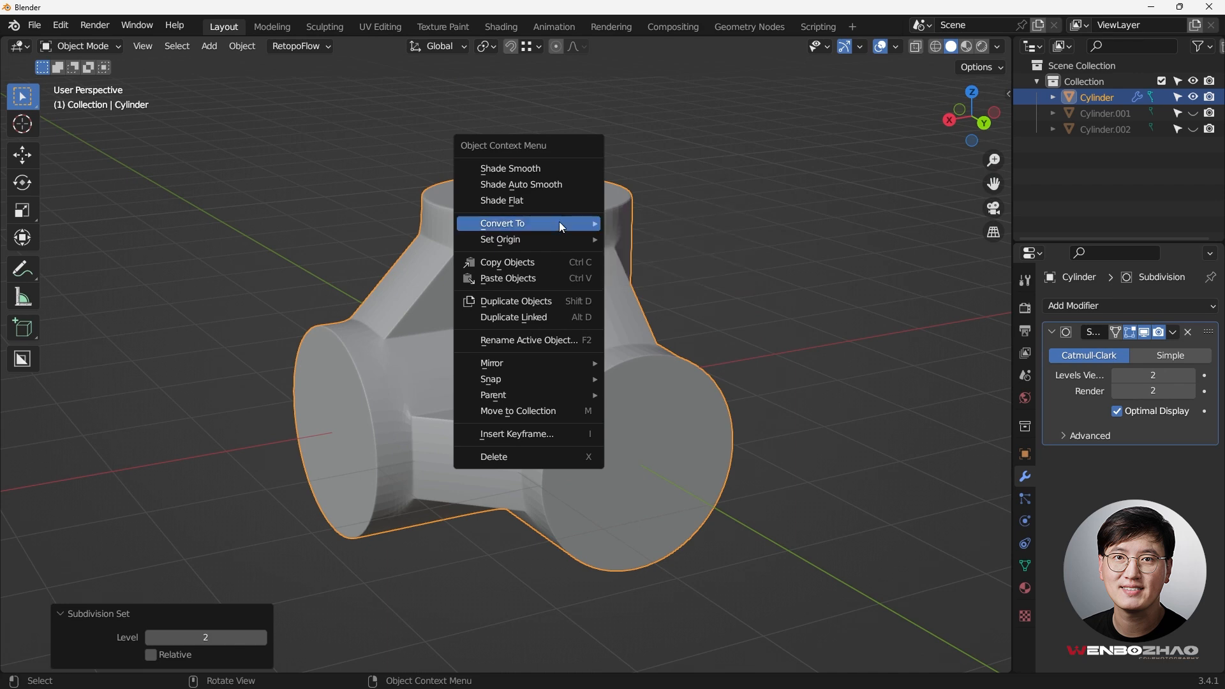
Step: Apply smooth shading to the subdivided three-way pipe joint
left_click(535, 170)
scroll(581, 274, "up", 3)
middle_click_drag(581, 274, 523, 262)
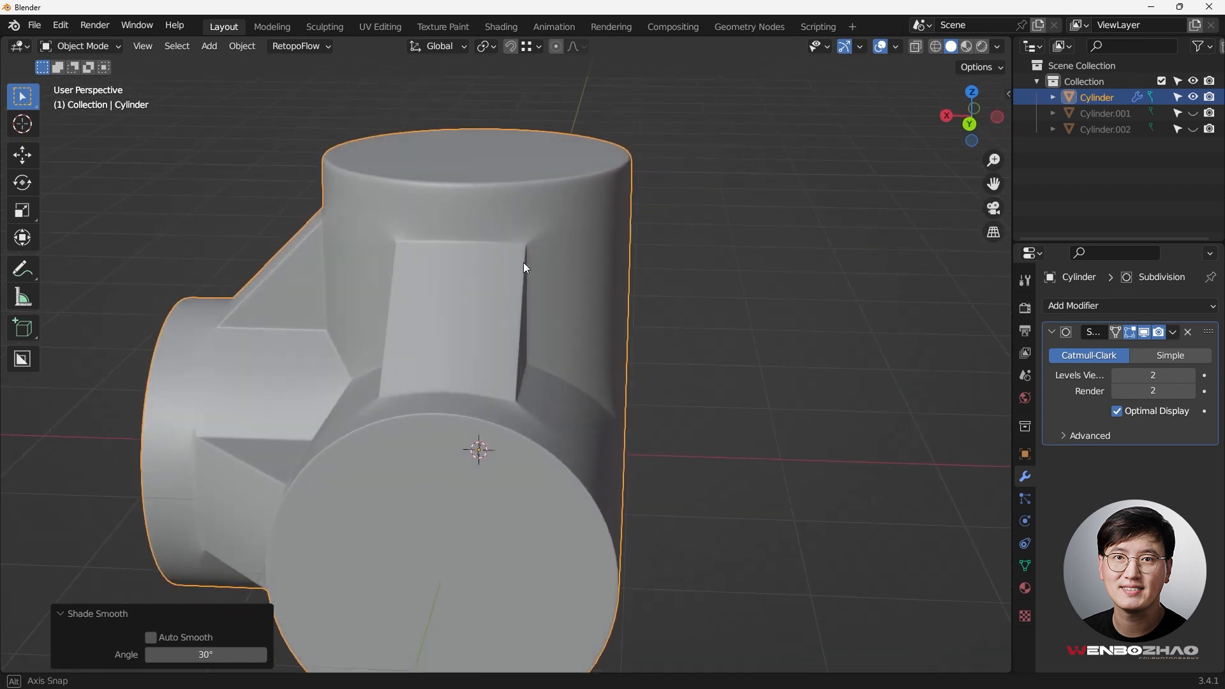
Step: In Edit Mode, select the edge loop around the vertical cylinder, between its top rim and the ribs
key("Tab")
scroll(540, 222, "up", 4)
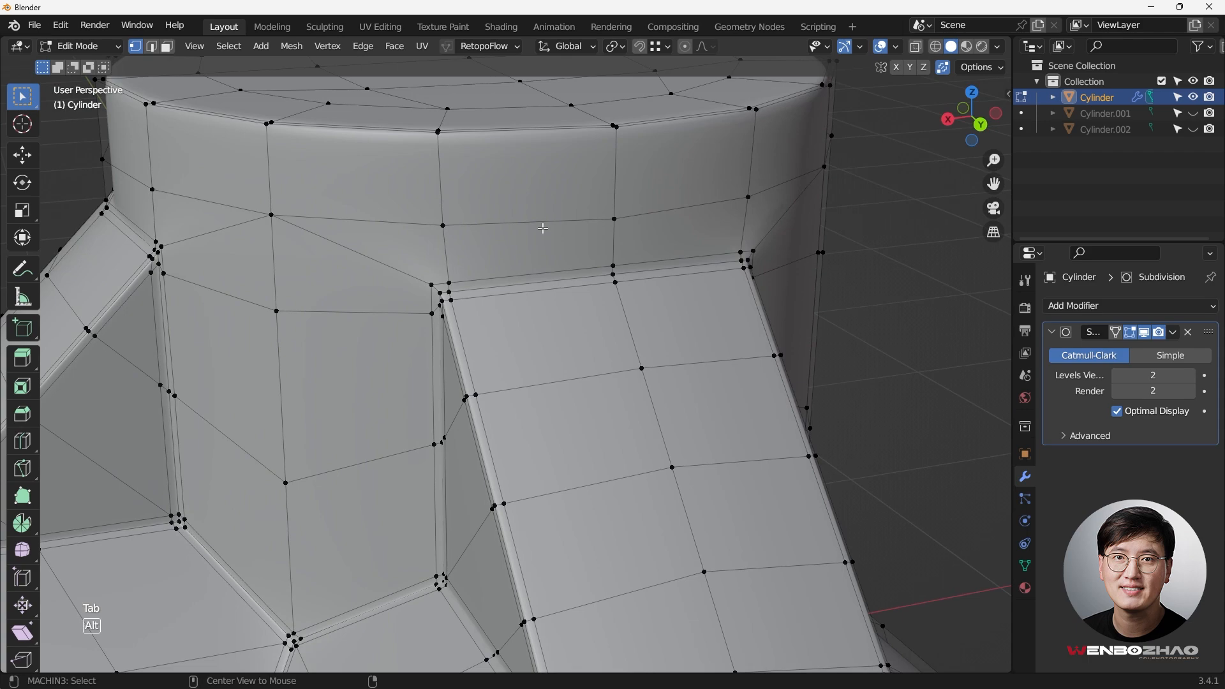
left_click(543, 229, "alt")
scroll(543, 229, "down", 5)
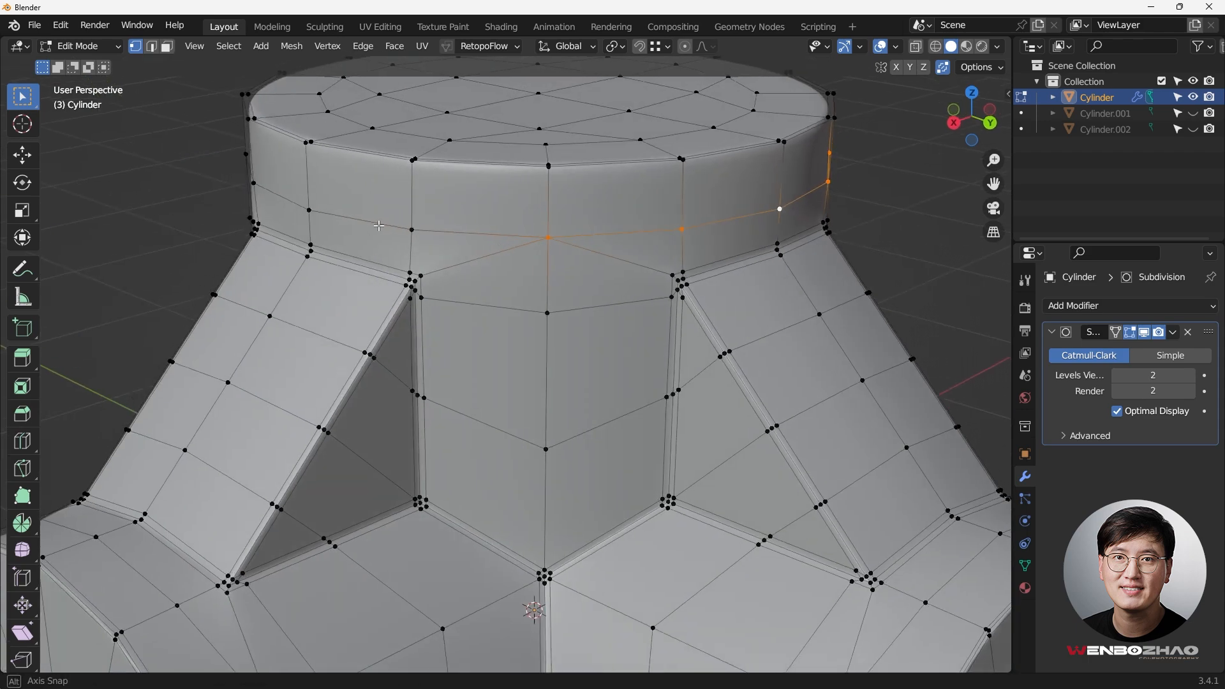
middle_click_drag(386, 237, 451, 218)
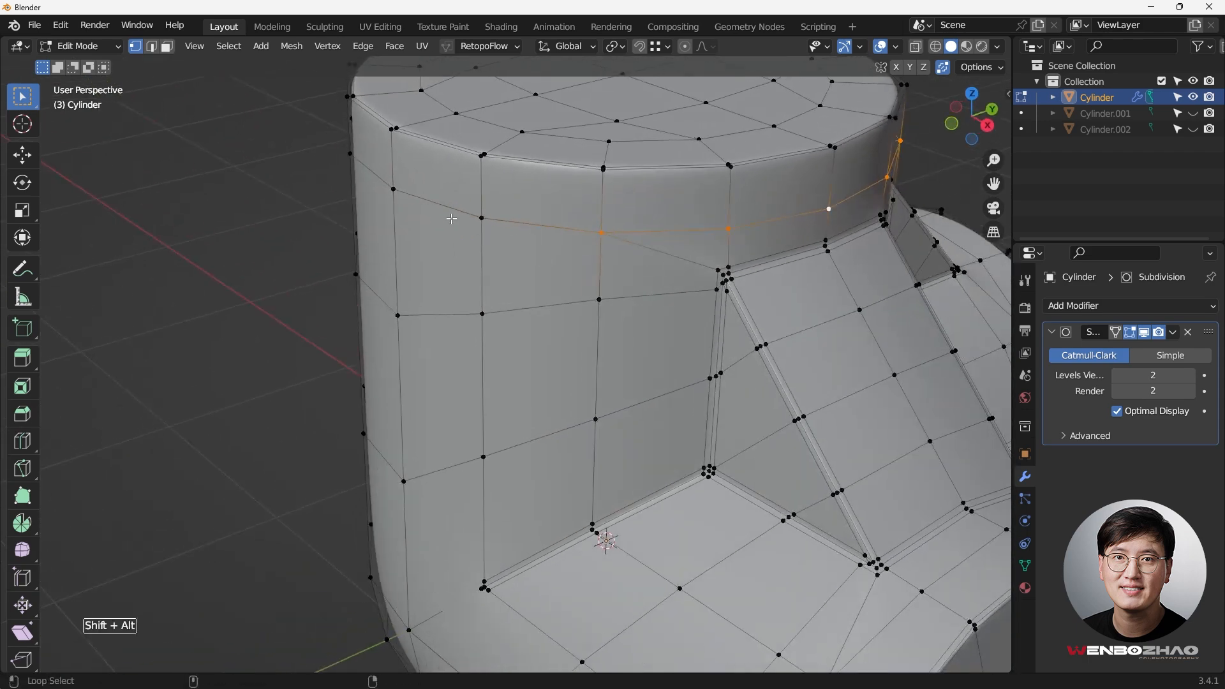
scroll(451, 219, "down", 5)
middle_click_drag(555, 419, 385, 255)
key("KP_1")
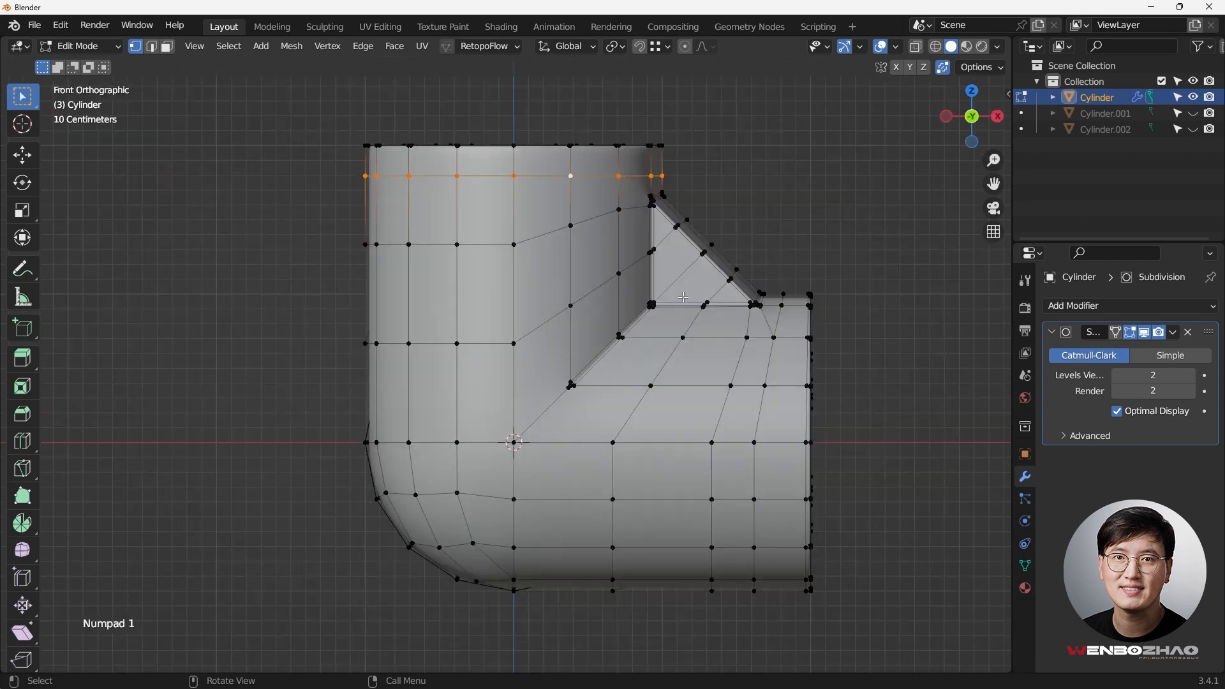
Step: Slide the selected edge loop toward the vertical cylinder's top rim by a factor of about 0.38
key("KP_3")
key("alt+z")
key("alt+z")
middle_click_drag(633, 239, 560, 279)
key("g")
key("g")
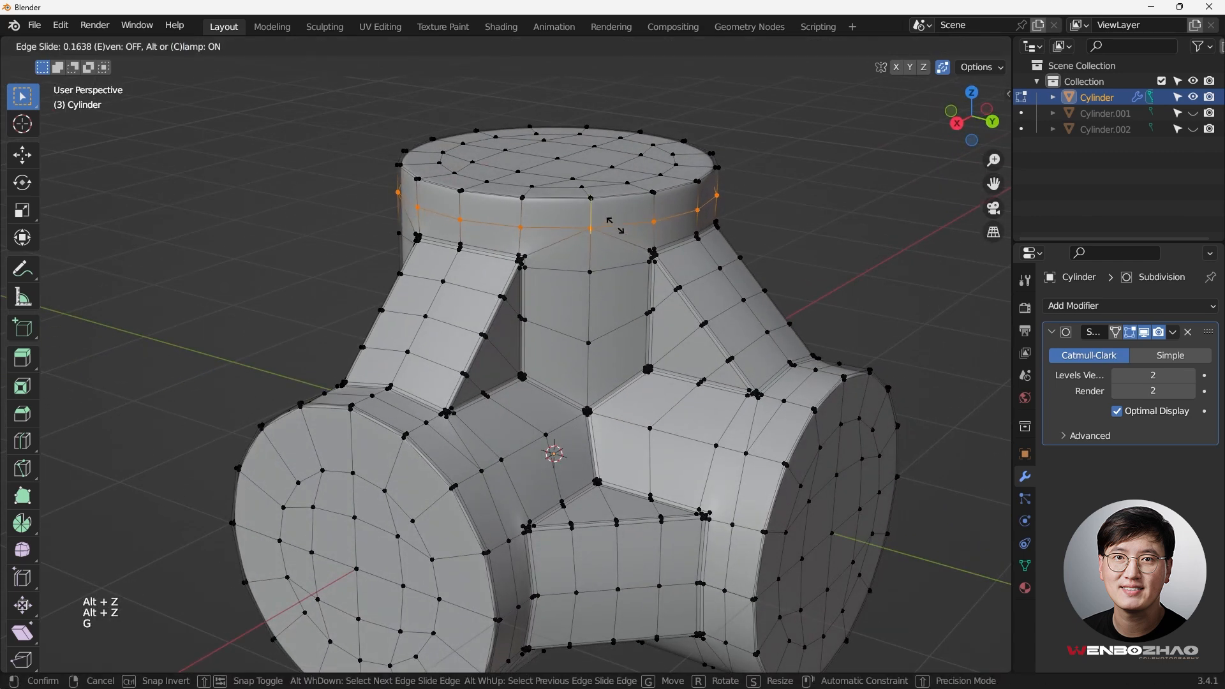
left_click(616, 212)
scroll(615, 227, "down", 3)
middle_click_drag(599, 310, 575, 312)
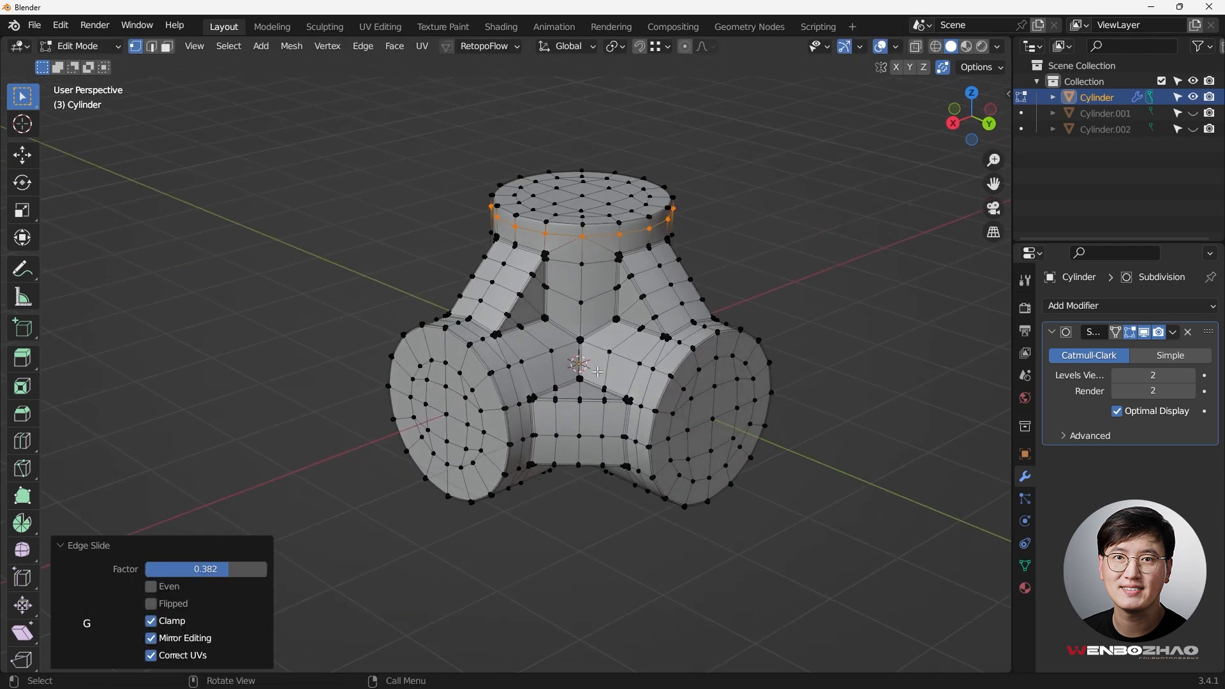
scroll(727, 405, "up", 2)
key("alt+z")
key("alt+z")
key("Tab")
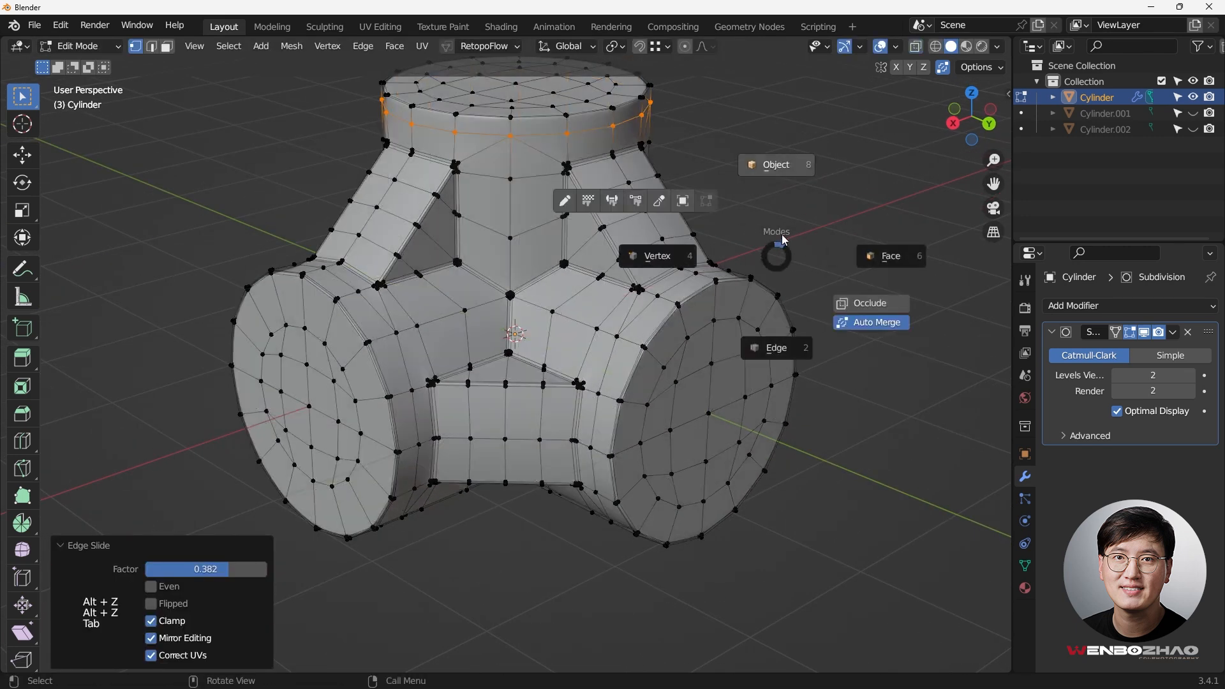
key("Tab")
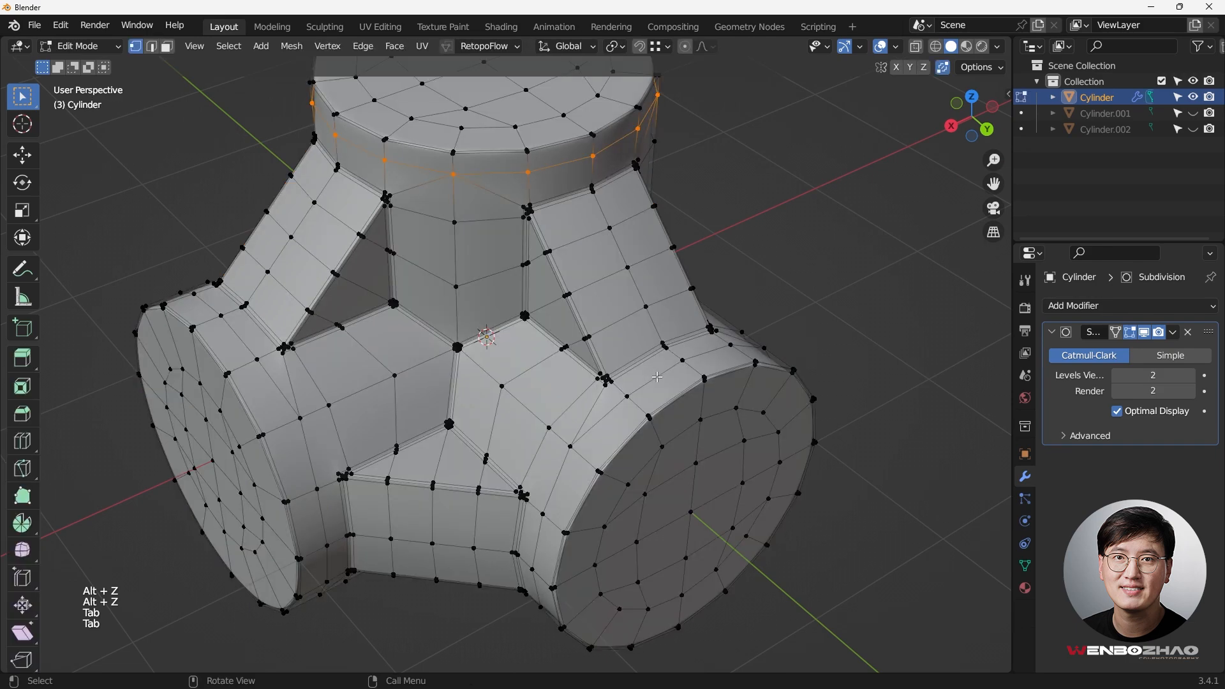
Step: Select the edge loop behind the end cap of the Y-axis arm and show it from the top view
scroll(682, 448, "up", 5)
scroll(678, 442, "down", 1, "alt")
scroll(678, 441, "down", 1)
left_click(641, 500, "alt+shift")
scroll(641, 501, "down", 2)
middle_click_drag(640, 500, 472, 380)
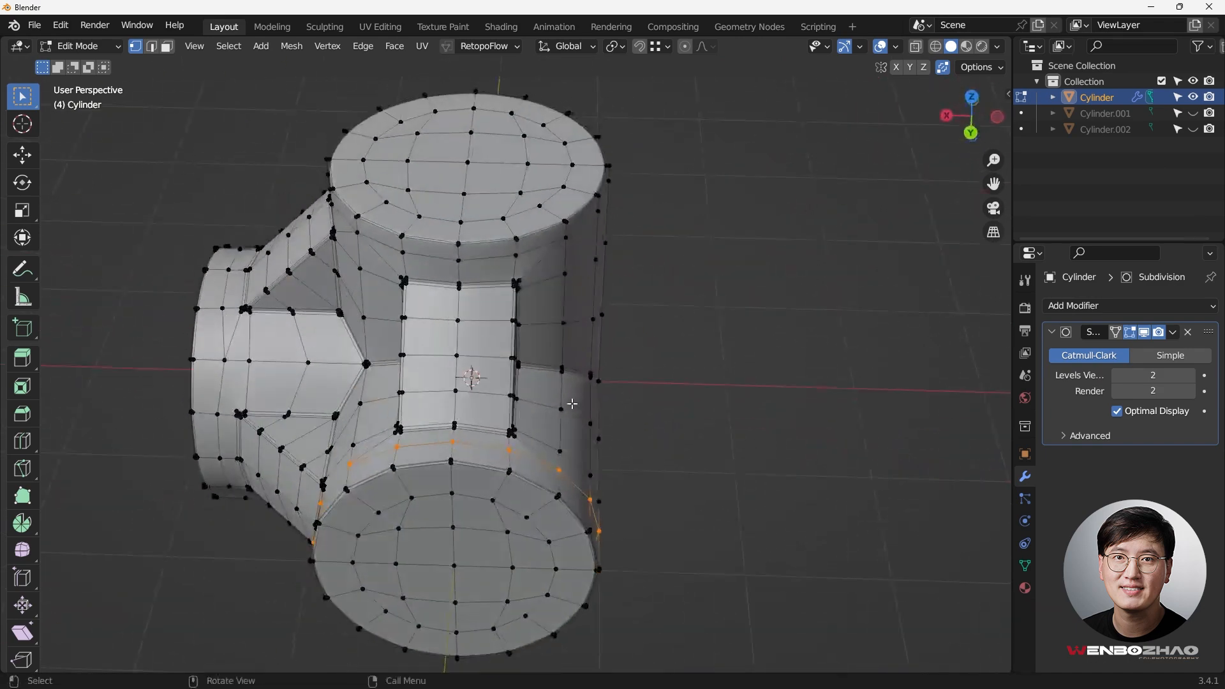
key("KP_7")
scroll(526, 229, "up", 3, "shift")
scroll(540, 319, "up", 2)
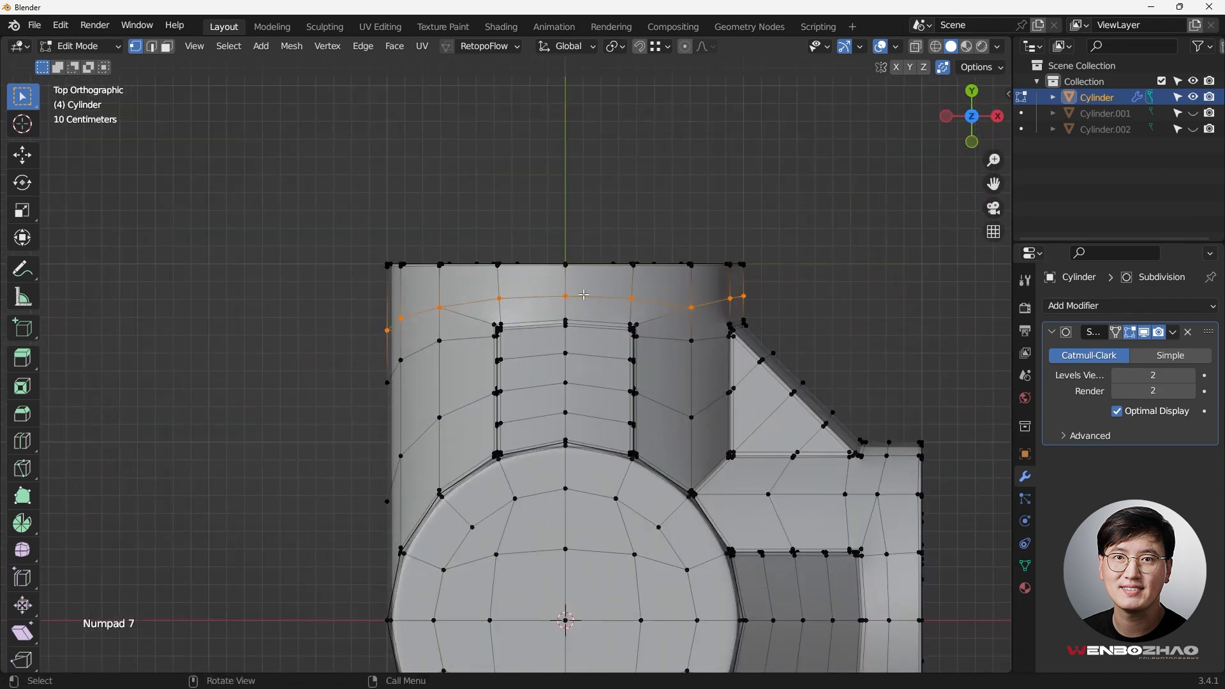
Step: Flatten the selected Y-axis arm loop by scaling it to 0 along the global Y axis
key("alt")
key("s")
type("y")
type("0")
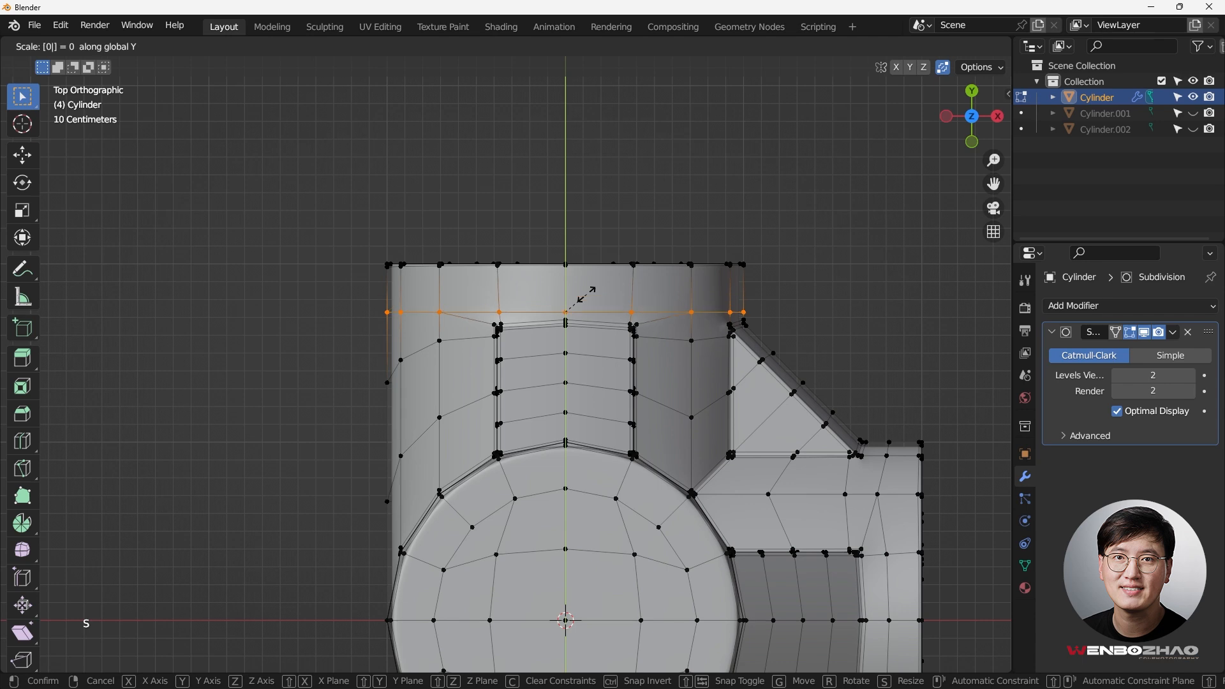
key("Return")
Step: Slide the flattened loop along the Y-axis arm toward its end cap
key("g")
key("g")
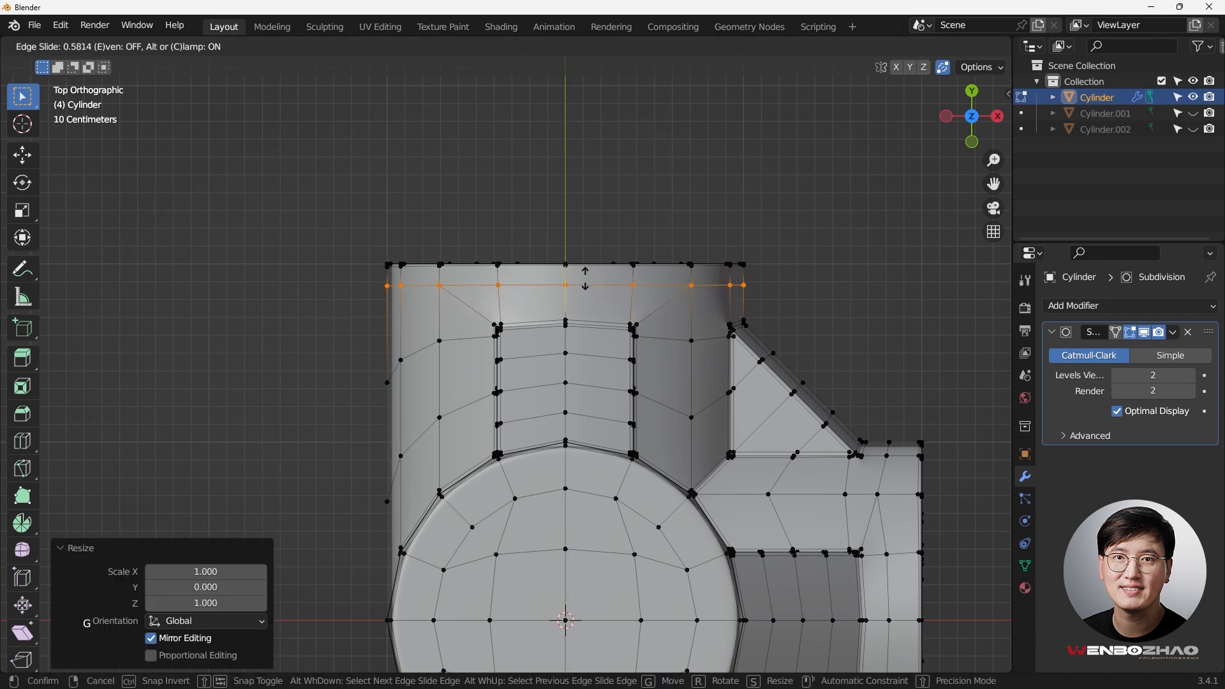
left_click(585, 277)
key("Tab")
middle_click_drag(680, 274, 648, 329)
Step: Select the full edge loop behind the end cap of the X-axis arm and show it from the top view
key("Tab")
scroll(714, 452, "down", 2)
scroll(588, 389, "up", 3)
middle_click_drag(708, 510, 615, 370, "shift")
left_click(572, 408, "alt")
scroll(572, 408, "down", 2)
left_click(562, 405, "alt+shift")
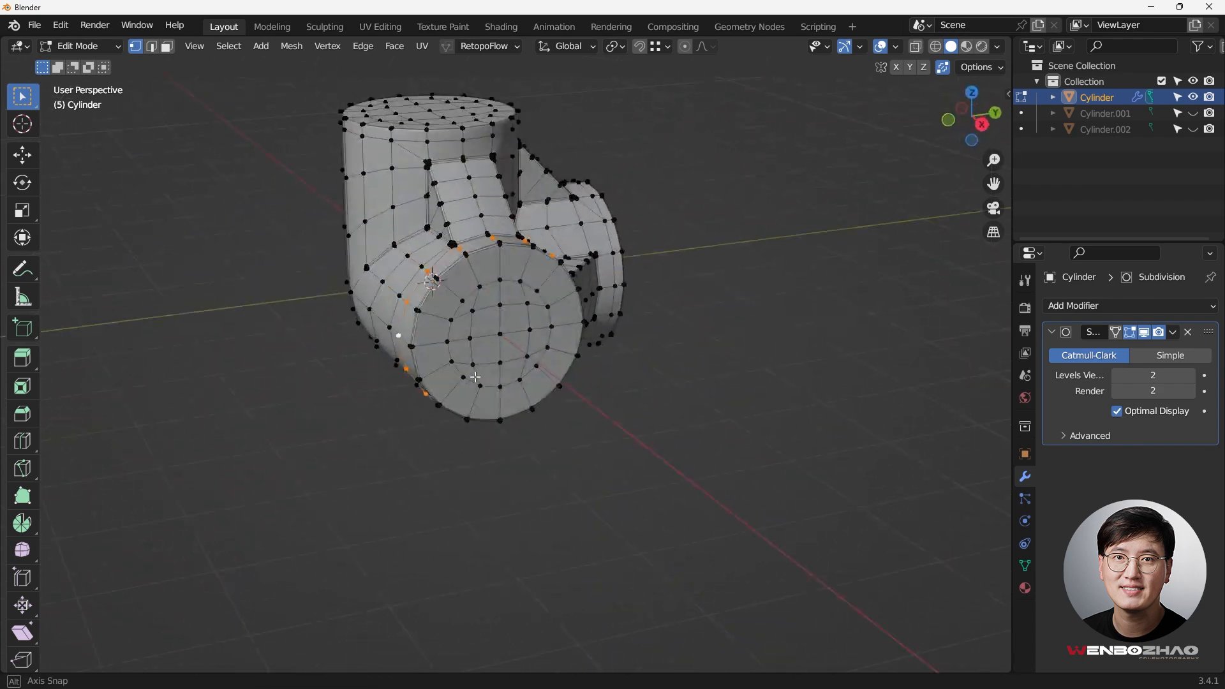
key("KP_7")
scroll(623, 360, "up", 2)
left_click(582, 325, "alt+shift")
middle_click_drag(582, 325, 575, 222)
key("KP_7")
Step: Flatten the selected X-axis arm loop by scaling it to 0 along the global X axis
key("s")
key("x")
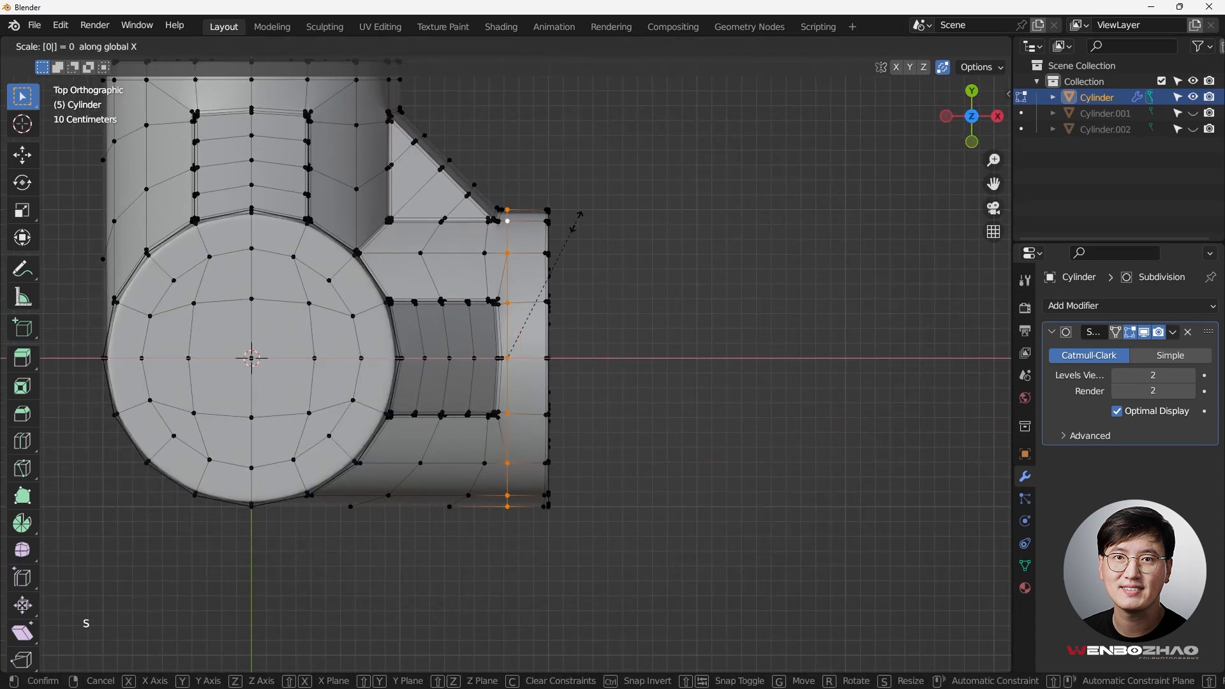
key("Return")
Step: Slide the flattened loop along the X-axis arm toward its end cap
key("g")
key("g")
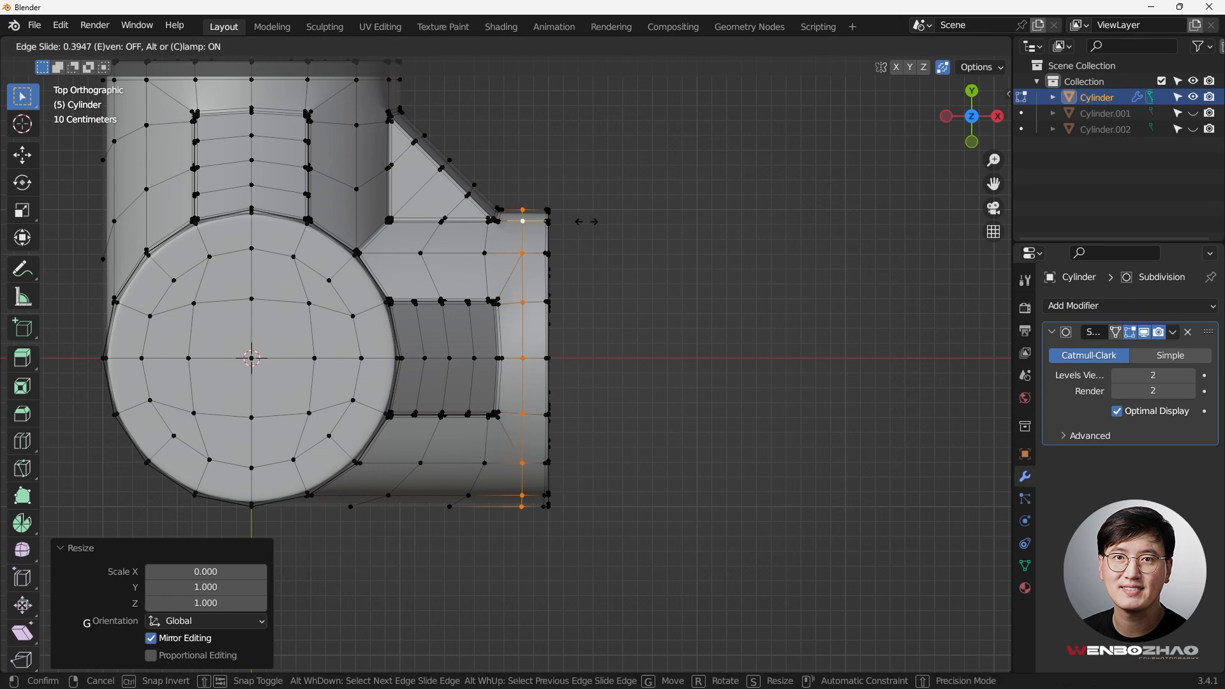
left_click(590, 222)
Step: Examine the smooth-shaded joint in Object Mode from several angles around the arms and ribs
key("Tab")
middle_click_drag(595, 191, 645, 254)
middle_click_drag(727, 287, 564, 278)
scroll(695, 255, "down", 2)
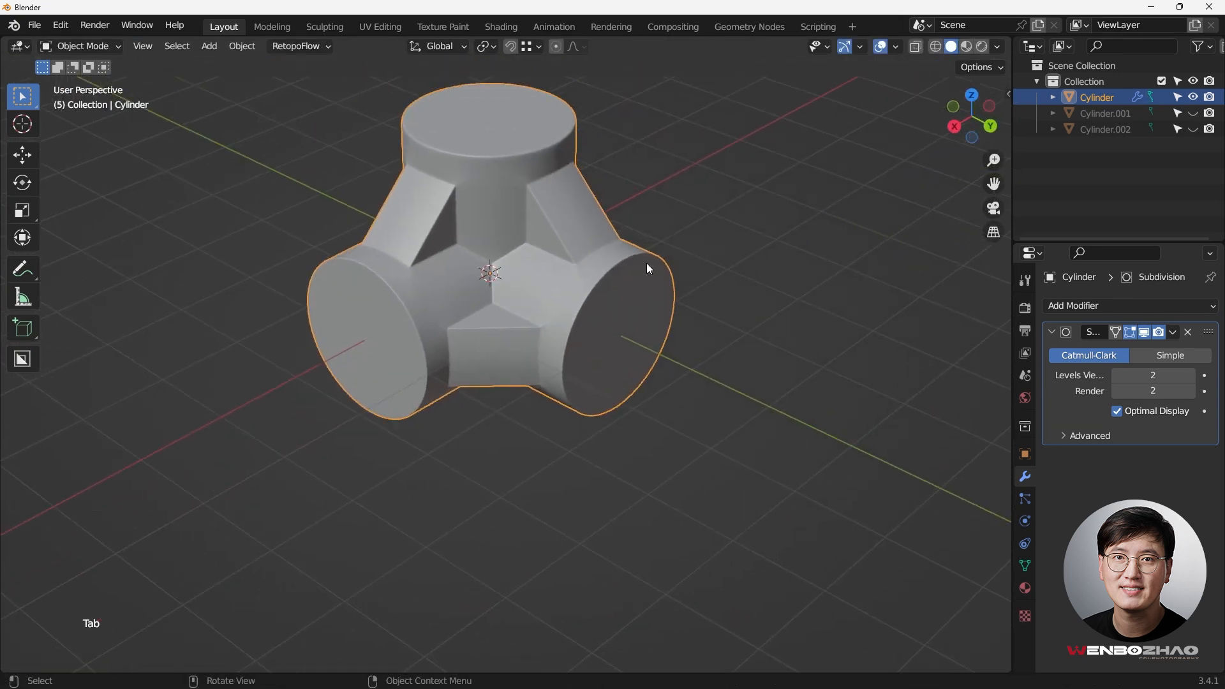
left_click(621, 220)
scroll(615, 246, "up", 1)
middle_click_drag(587, 231, 627, 190)
scroll(477, 146, "up", 2)
key("Tab")
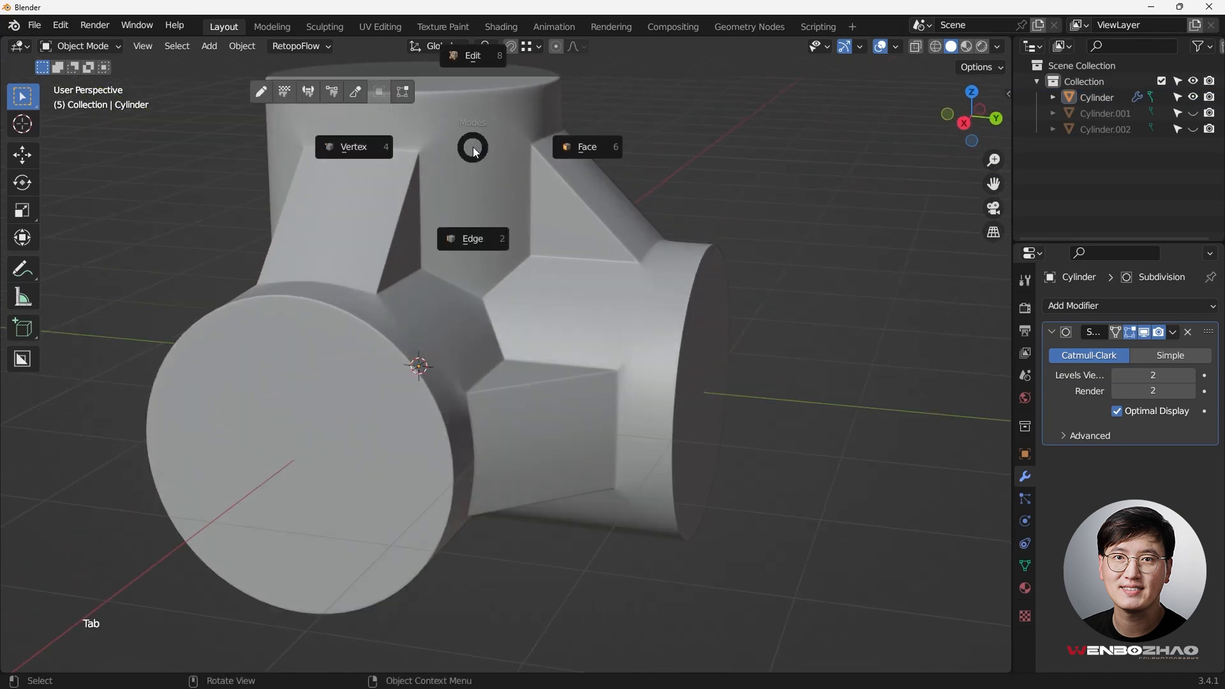
left_click(485, 184)
scroll(459, 194, "down", 4)
middle_click_drag(437, 211, 507, 279)
Step: Hide the viewport overlays and set the lighting to the glossy red MatCap to inspect the surface reflections
left_click(881, 46)
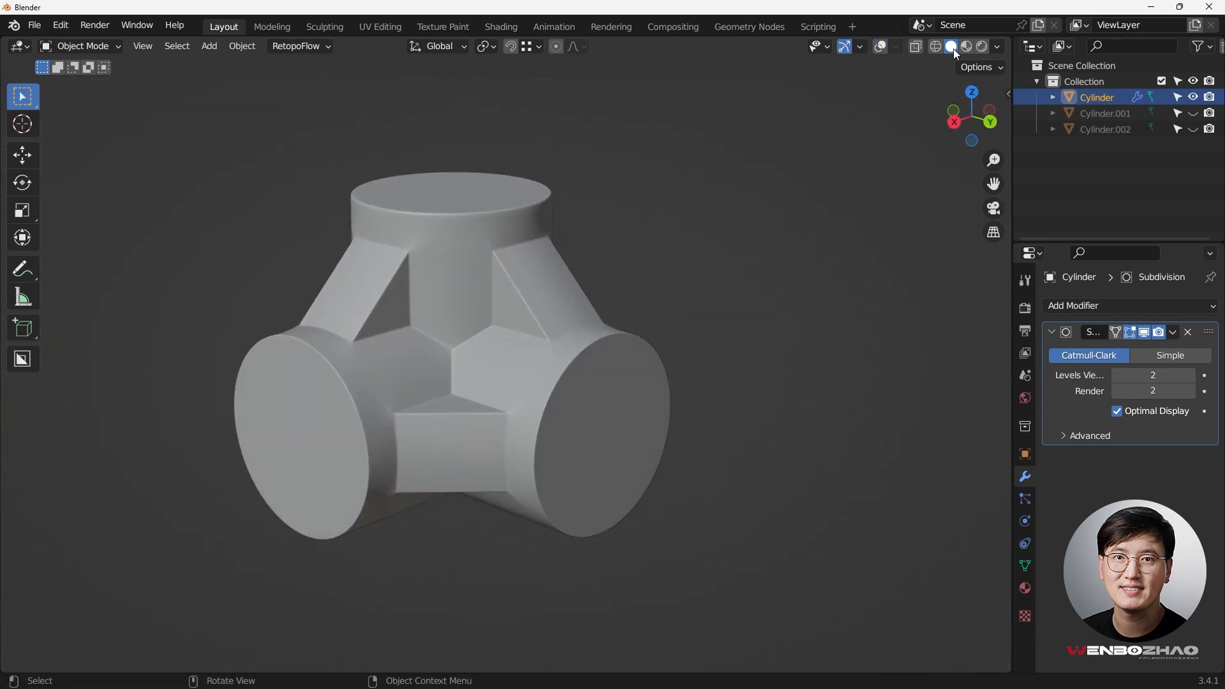
left_click(997, 47)
left_click(972, 173)
left_click(983, 122)
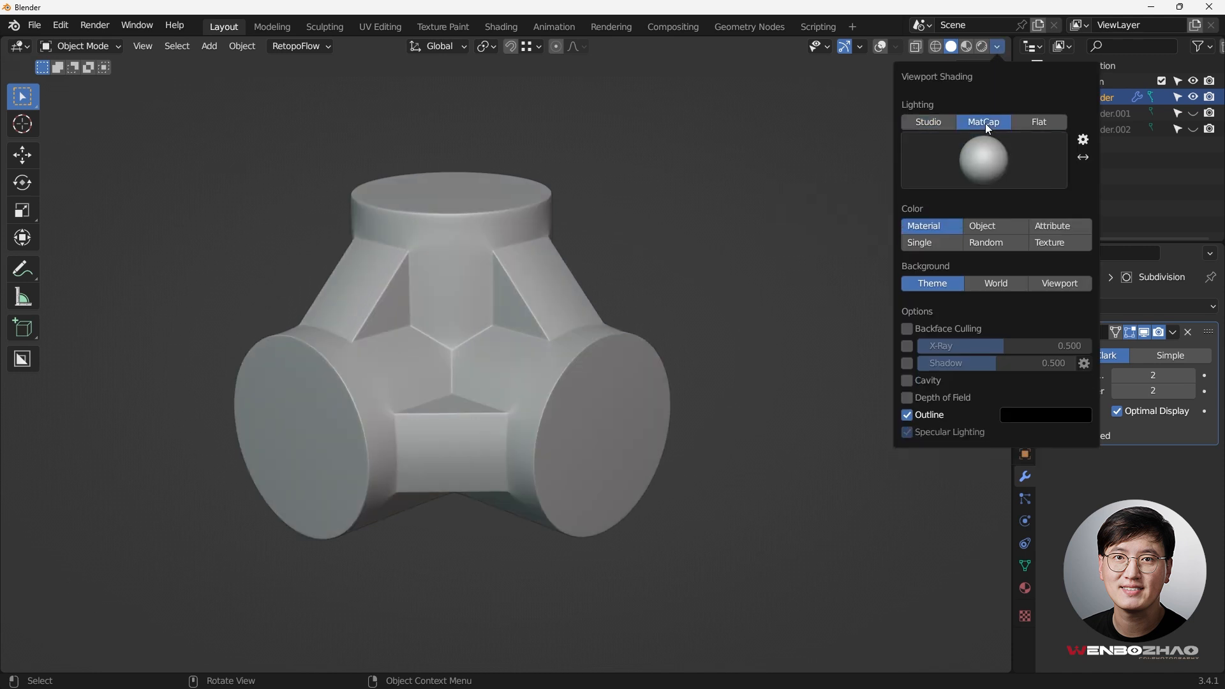
left_click(977, 147)
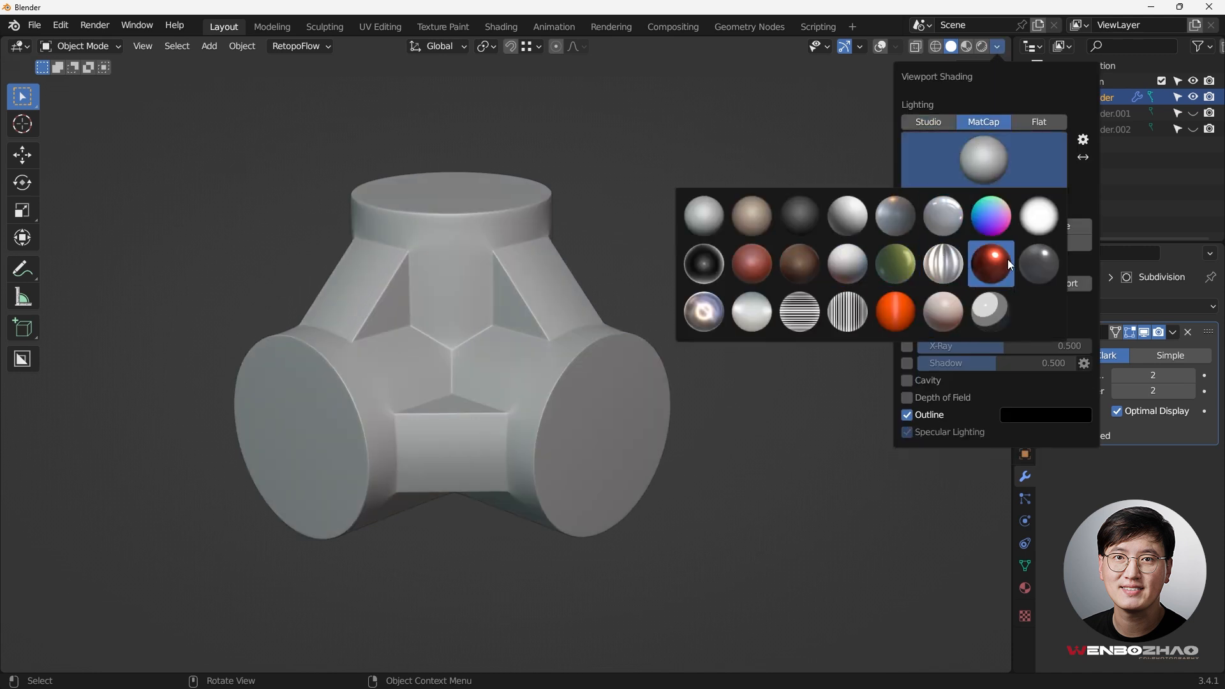
left_click(992, 263)
scroll(508, 343, "up", 3)
middle_click_drag(508, 343, 791, 157)
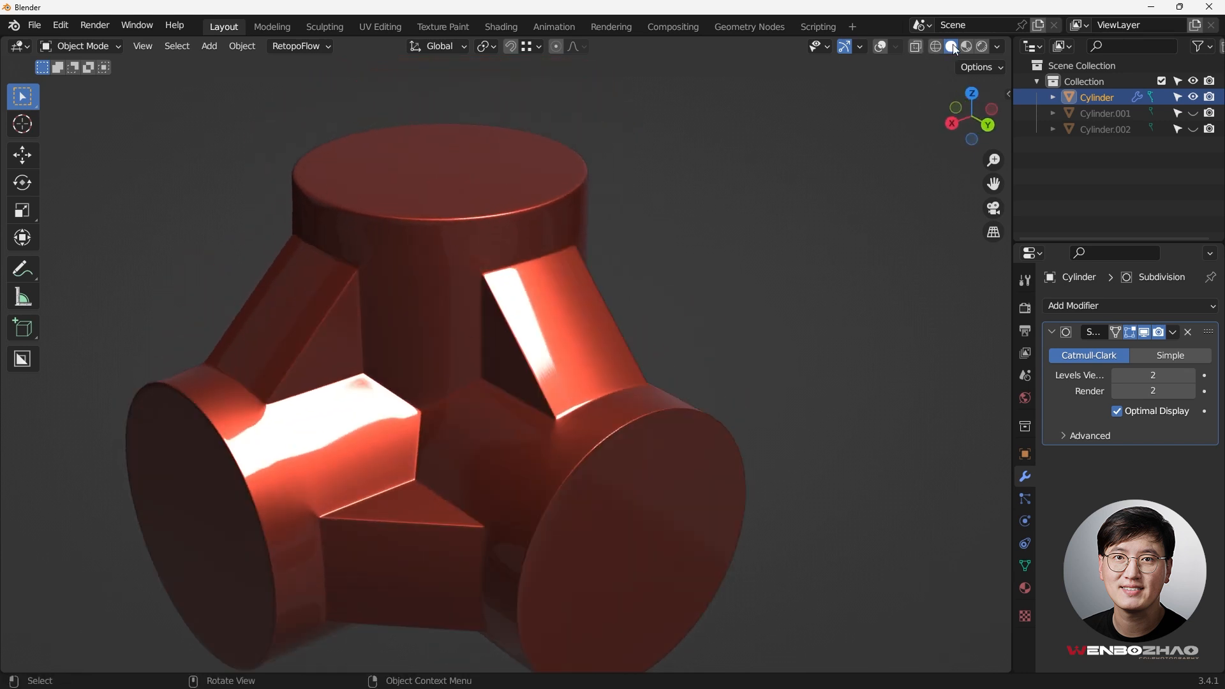
Step: Set the viewport lighting back to Studio and show the overlays again
left_click(998, 48)
left_click(976, 158)
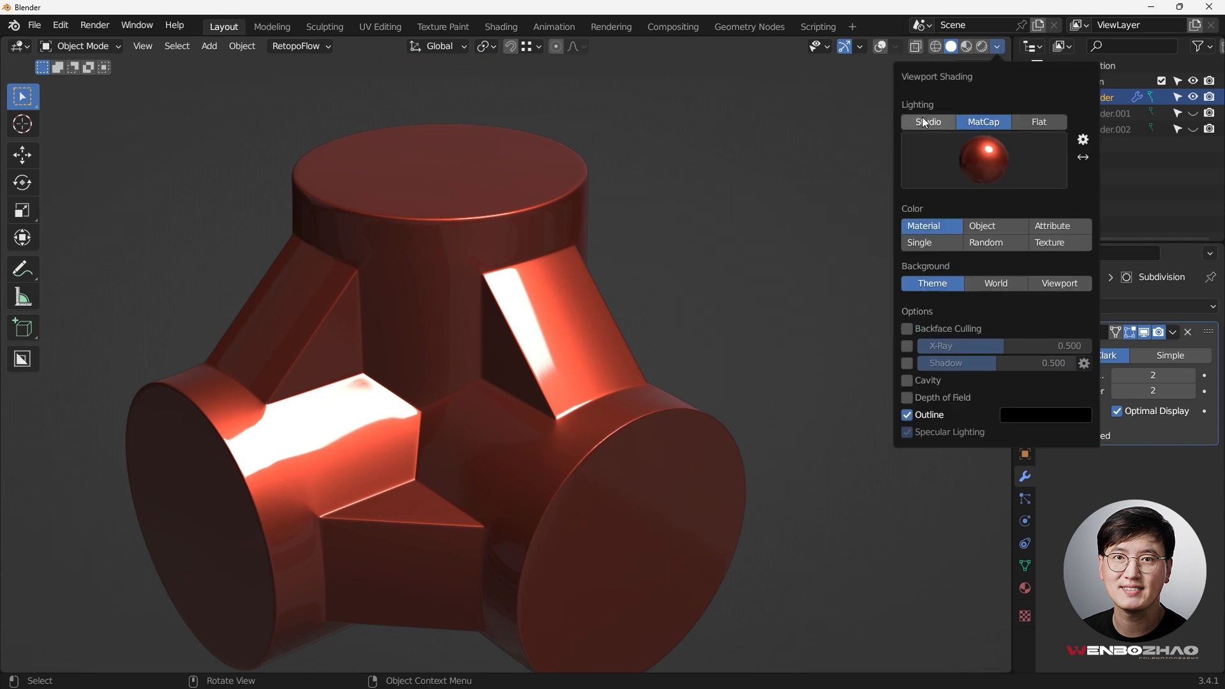
left_click(929, 123)
scroll(462, 262, "down", 3)
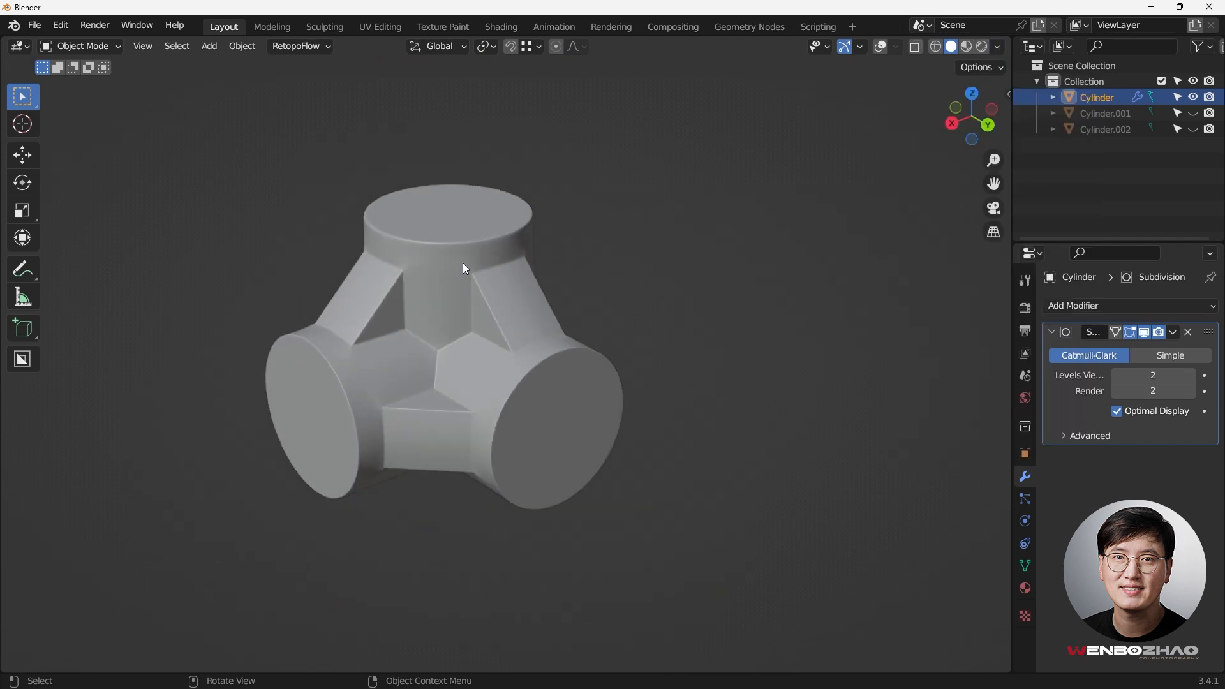
left_click(881, 46)
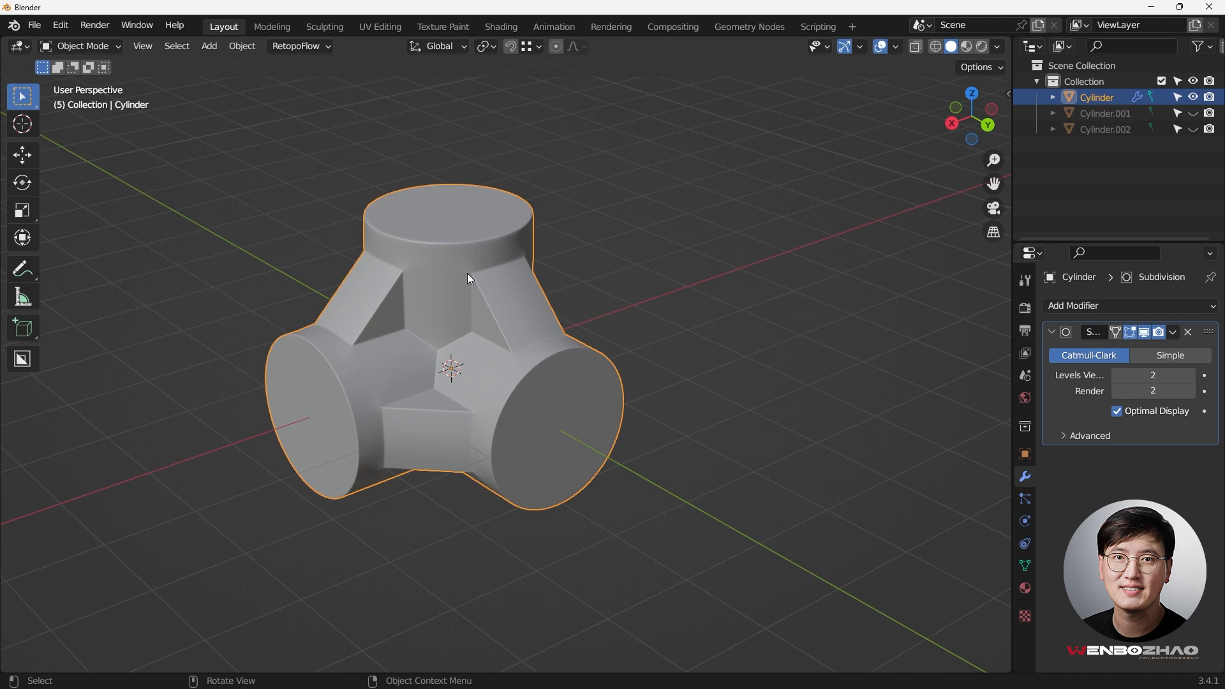
Step: In Edit Mode with face selection, select all faces by sides with the number of vertices equal to 4
key("Tab")
middle_click_drag(549, 276, 592, 268, "shift")
left_click(653, 268)
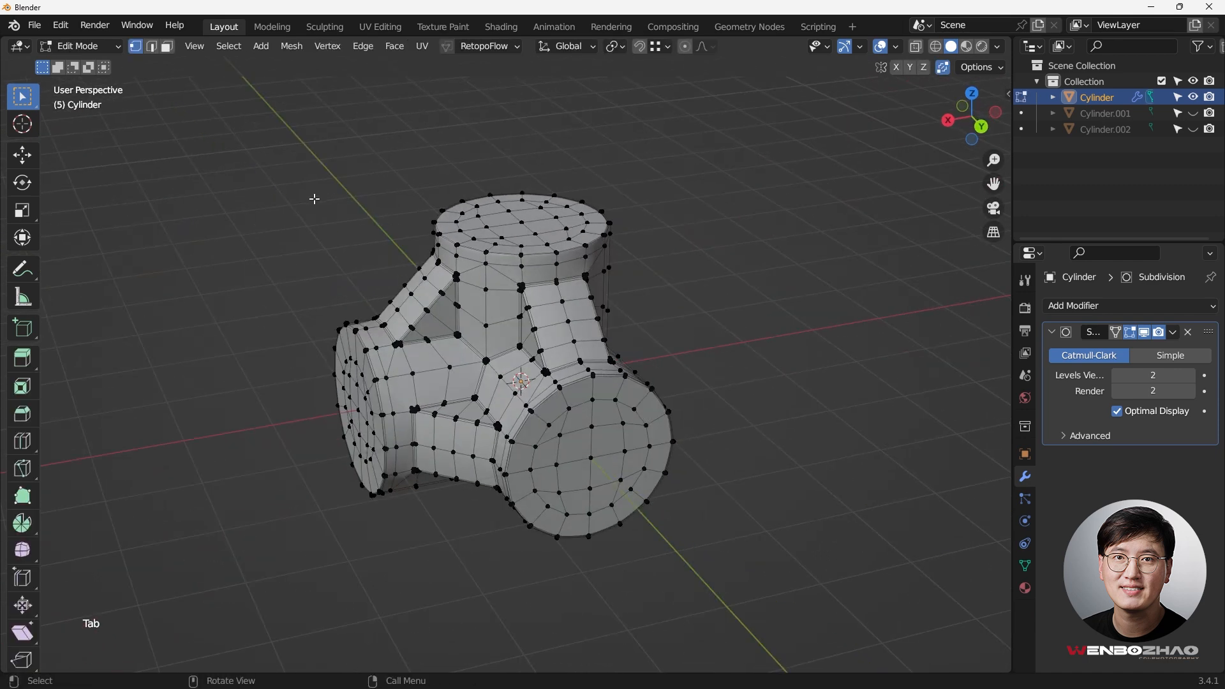
left_click(167, 48)
left_click(236, 52)
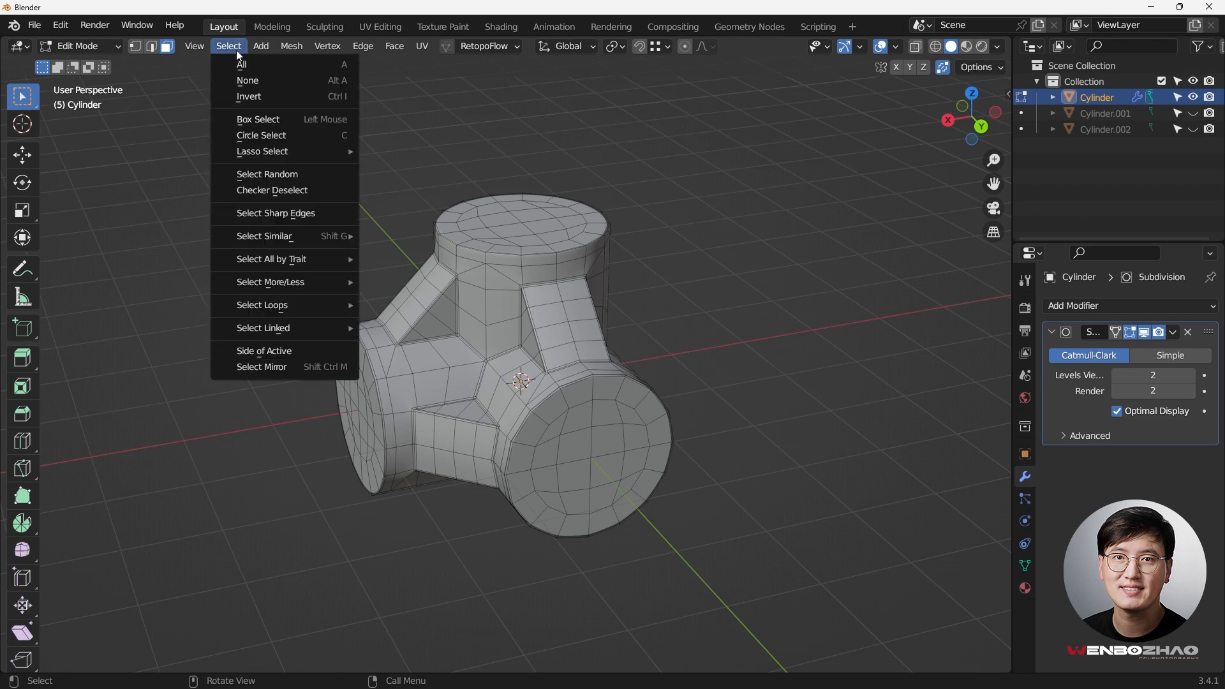
mouse_move(254, 259)
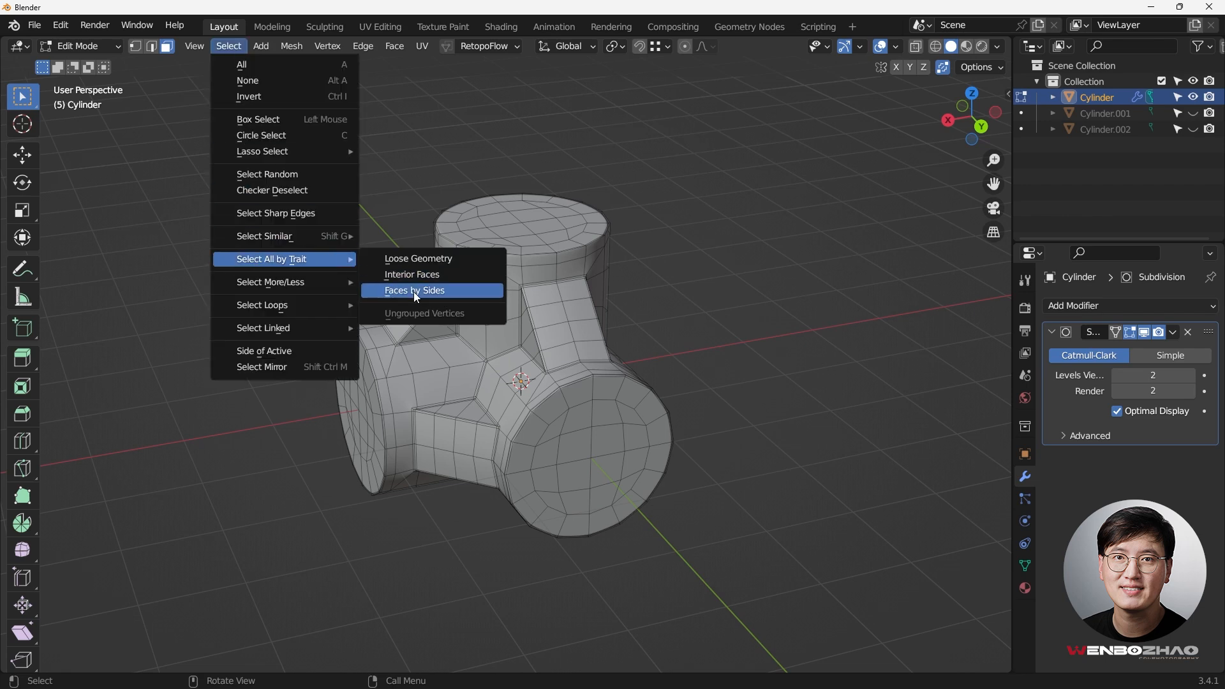
left_click(414, 292)
Step: Examine the faces left out of the four-sided selection on the arms and the triangular rib sides
middle_click_drag(538, 311, 576, 301)
scroll(459, 414, "up", 2)
middle_click_drag(376, 403, 337, 403)
scroll(336, 403, "up", 1)
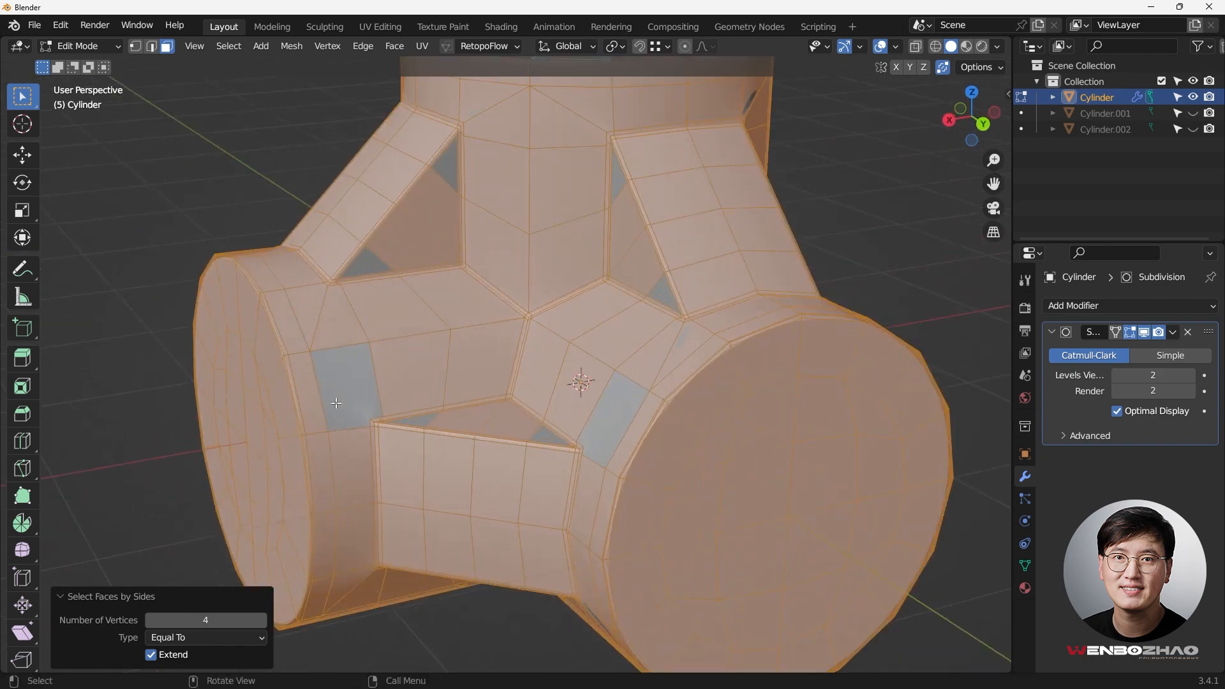
scroll(359, 394, "up", 1)
scroll(514, 375, "down", 3)
middle_click_drag(588, 377, 512, 321)
scroll(513, 321, "up", 3)
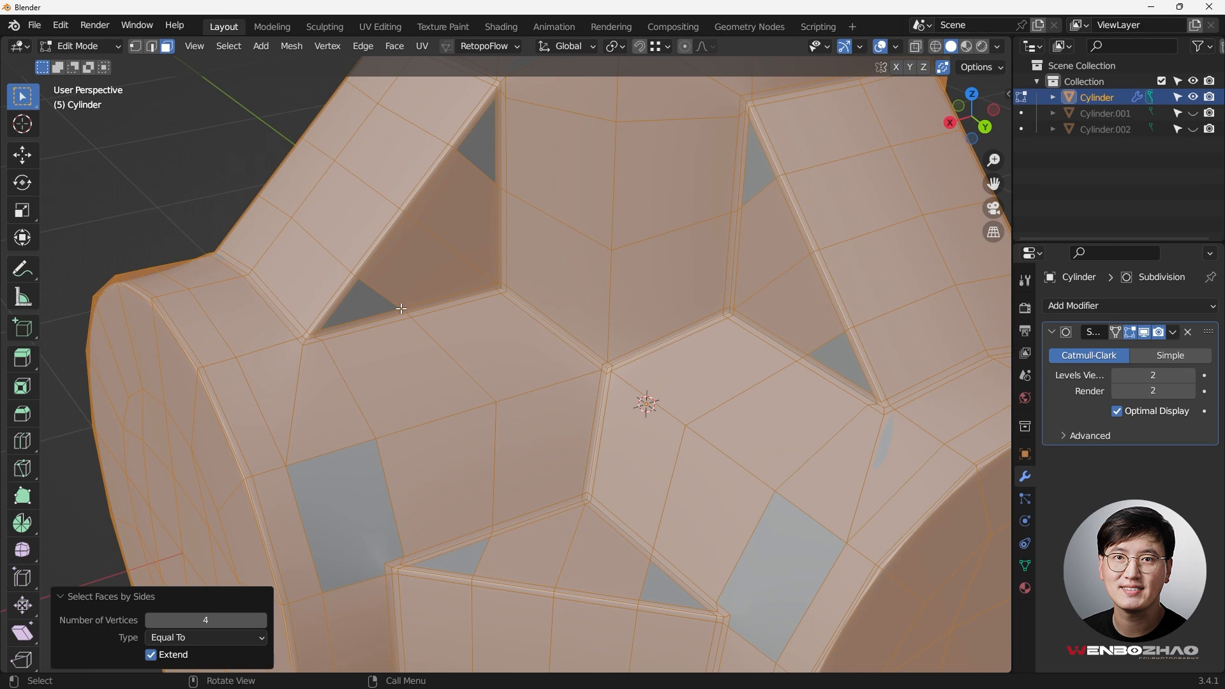
scroll(386, 317, "up", 2)
scroll(386, 318, "down", 1)
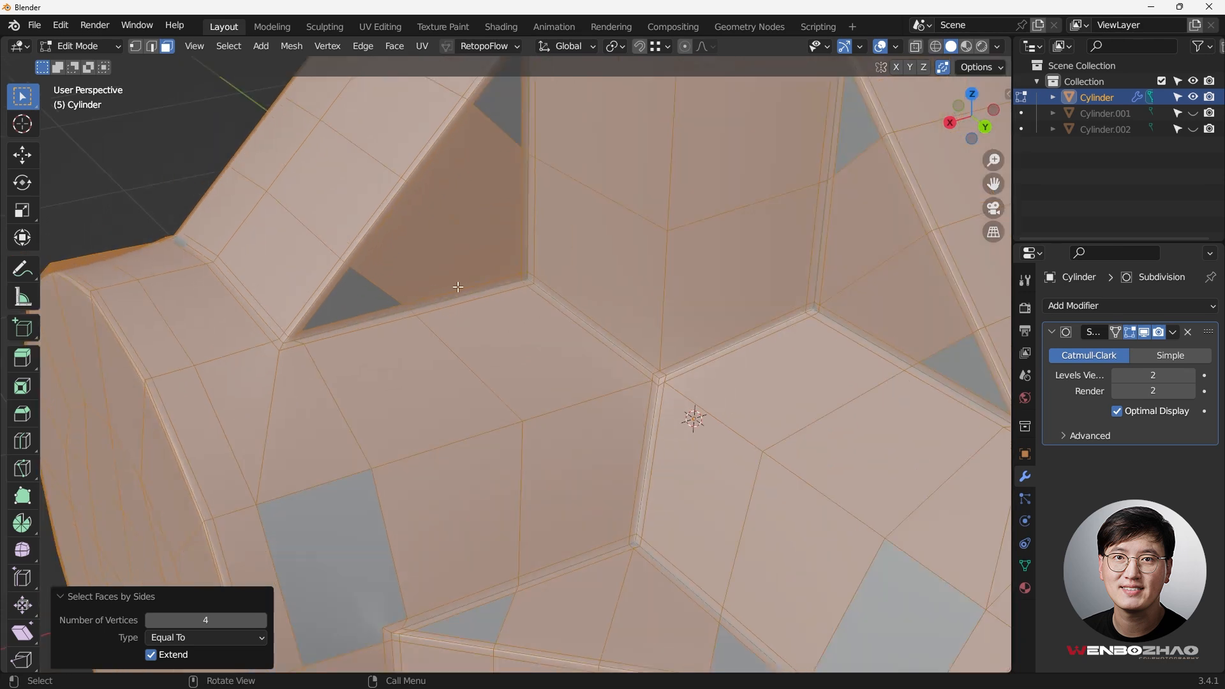
Step: In vertex selection, add one centred loop cut across the triangular side face of the rib joining the two horizontal arms
key("1")
scroll(474, 287, "down", 1)
left_click(427, 308)
middle_click_drag(454, 520, 457, 436, "shift")
scroll(457, 436, "up", 1)
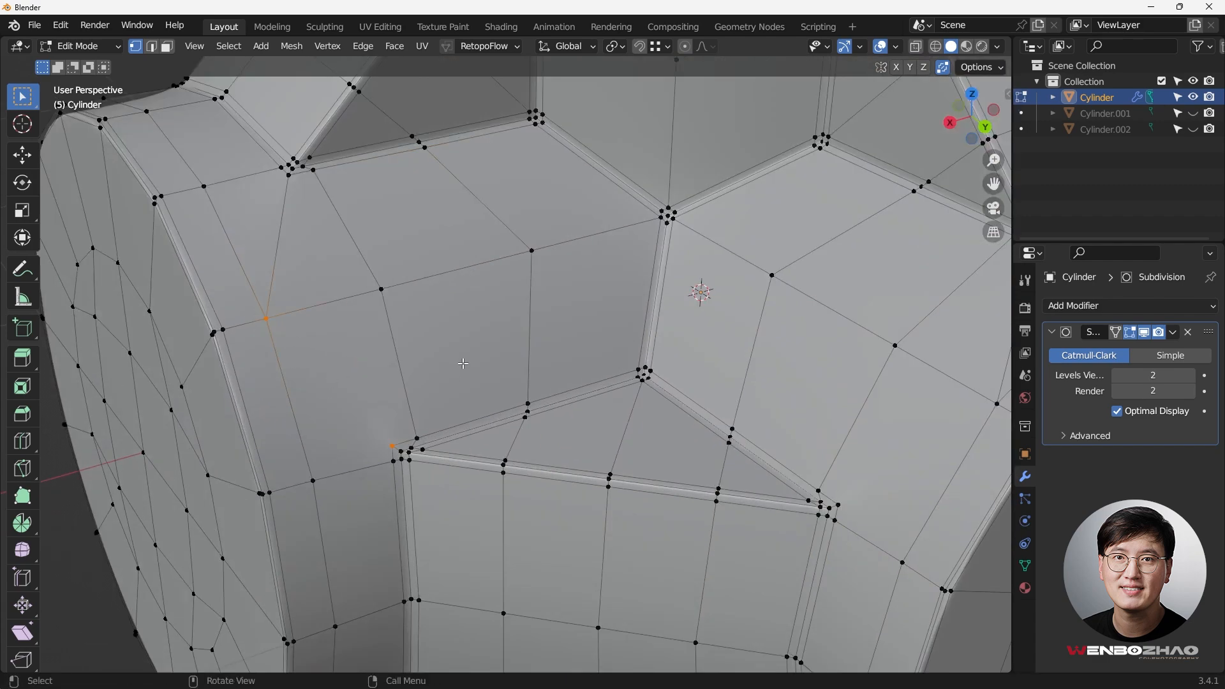
middle_click_drag(461, 364, 462, 266)
scroll(417, 297, "up", 1)
scroll(418, 300, "down", 1)
scroll(466, 322, "down", 1)
scroll(533, 179, "up", 5)
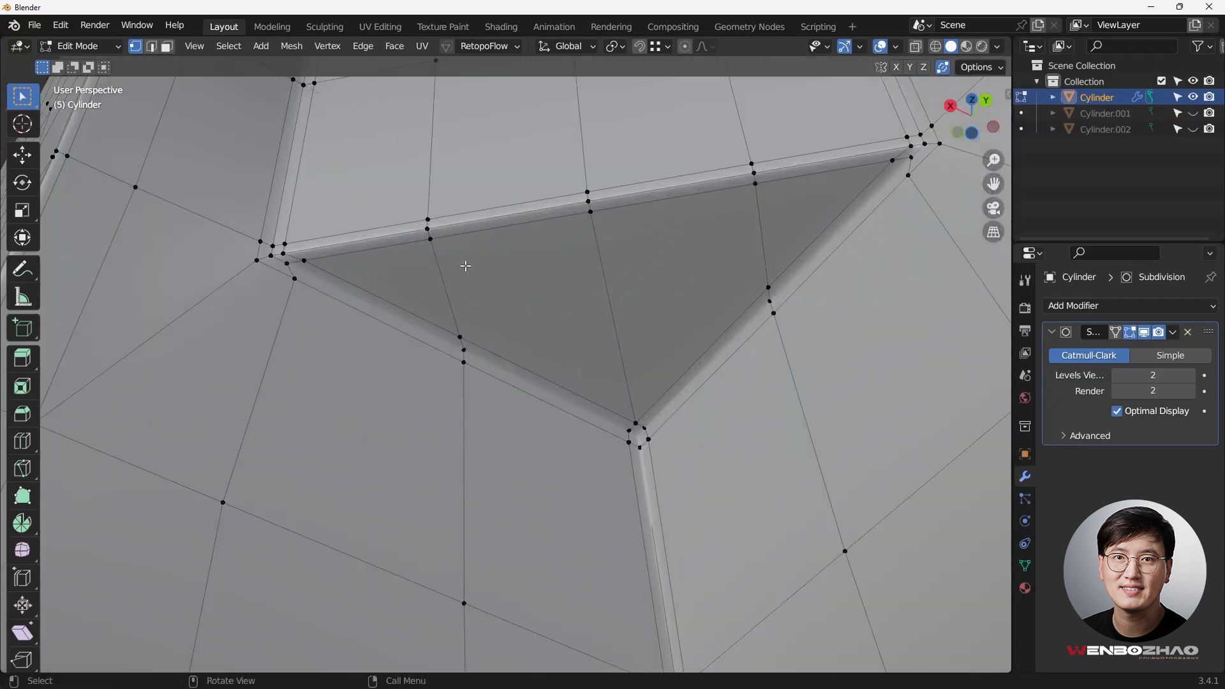
key("ctrl+r")
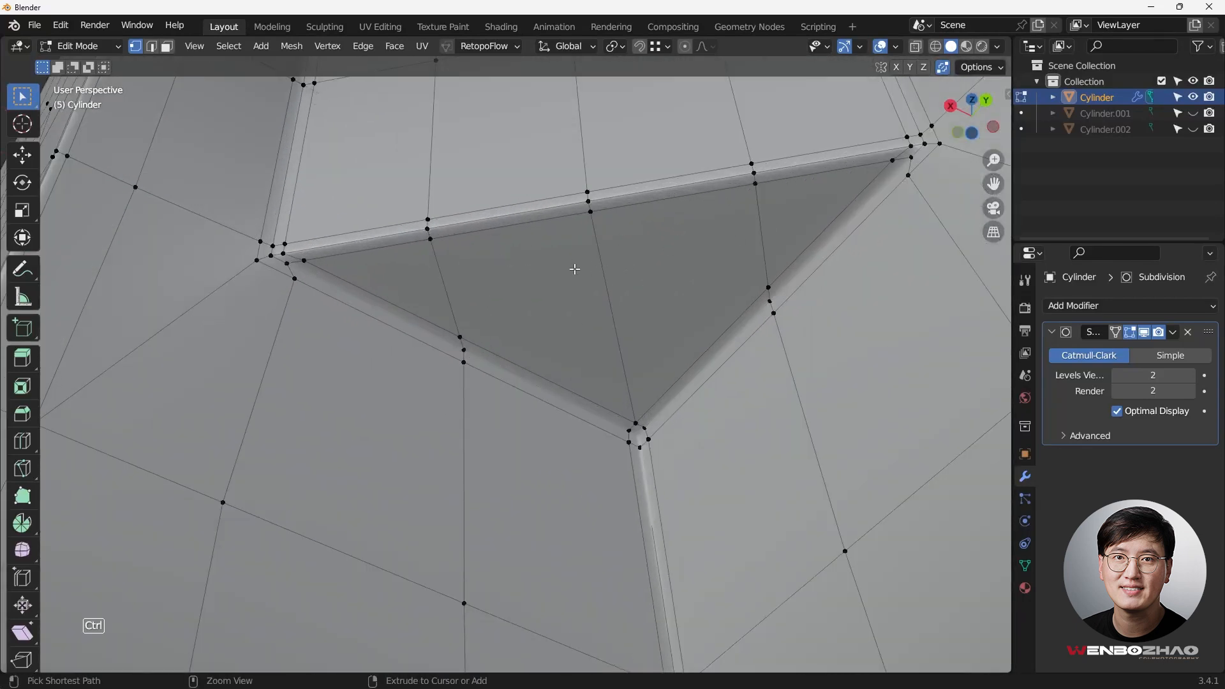
left_click(453, 284)
right_click(454, 284)
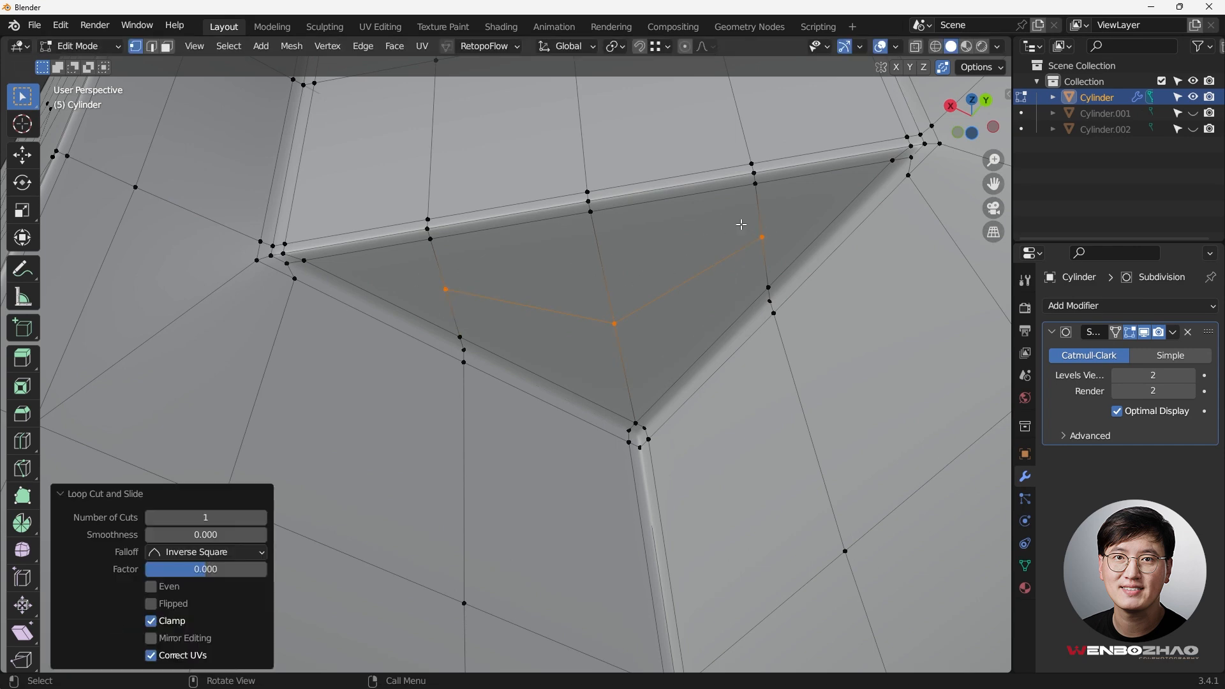
Step: Add one centred loop cut across the upper triangular side face of the rib joining the two horizontal arms
left_click(773, 246)
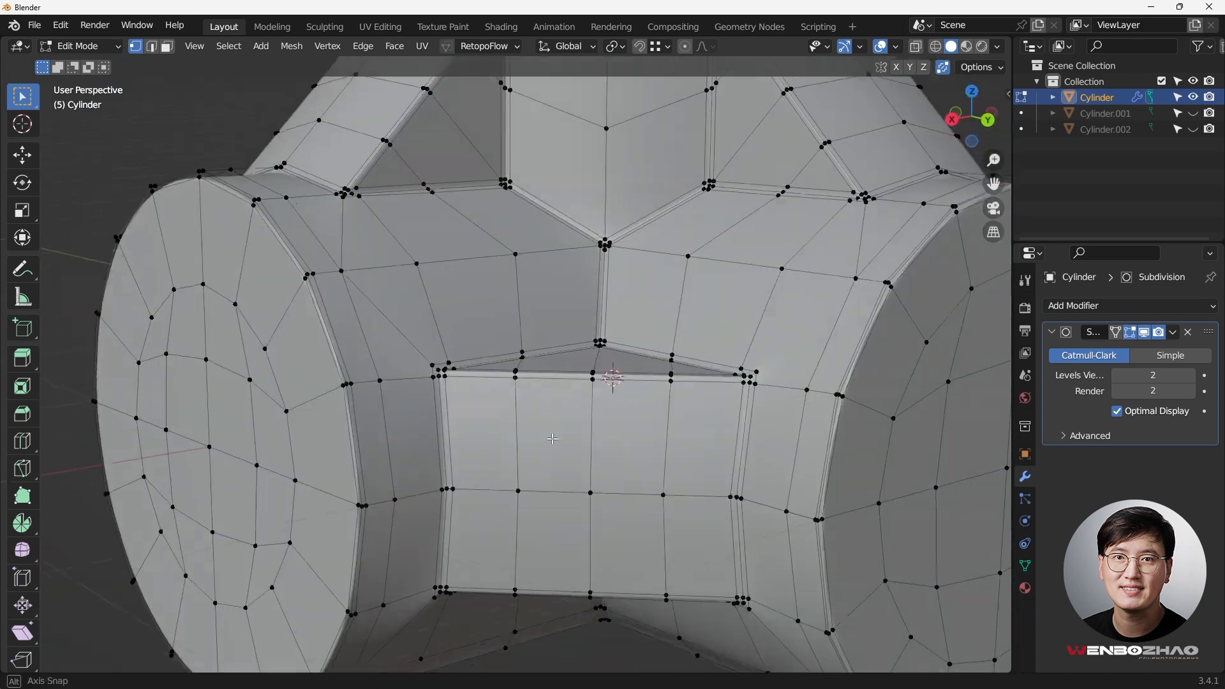
middle_click_drag(607, 377, 641, 440)
key("ctrl+r")
left_click(643, 442)
right_click(645, 442)
scroll(653, 459, "down", 3)
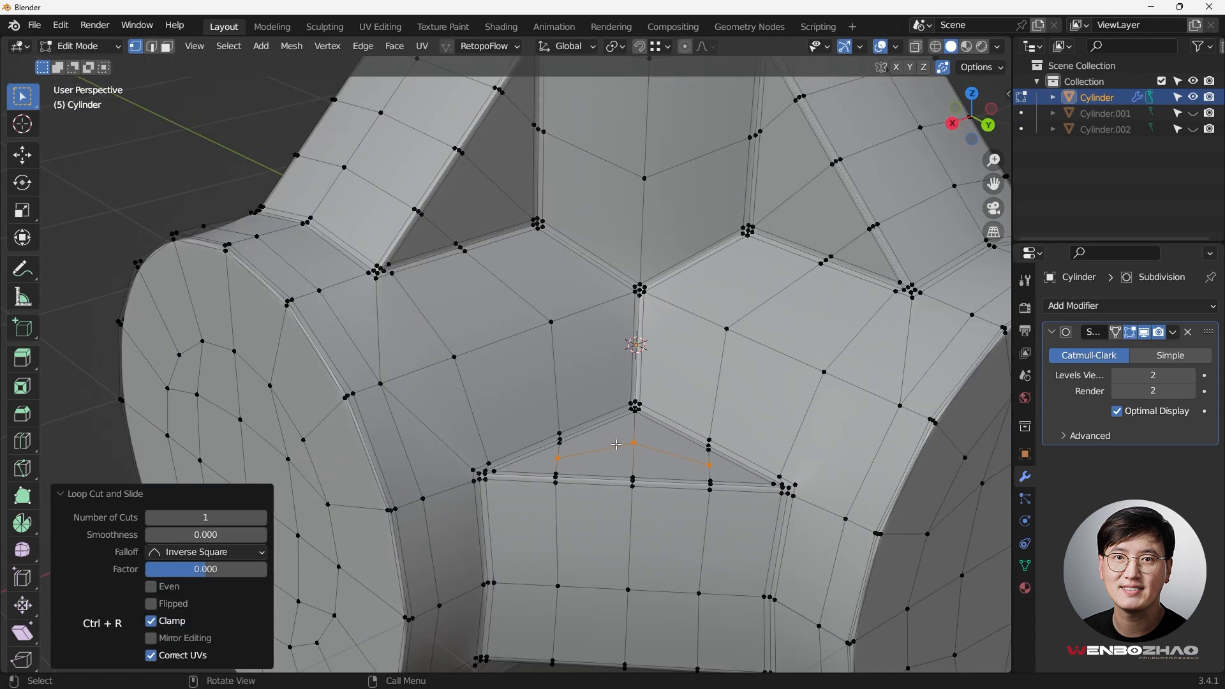
Step: Add one centred loop cut across each triangular side face of the two ribs joining the vertical arm to the horizontal arms
middle_click_drag(602, 320, 548, 340)
key("ctrl+r")
left_click(469, 184)
right_click(469, 184)
middle_click_drag(469, 182, 462, 280)
key("ctrl+r")
left_click(753, 246)
right_click(753, 246)
key("ctrl+r")
right_click(472, 216)
scroll(461, 281, "up", 3)
key("ctrl+r")
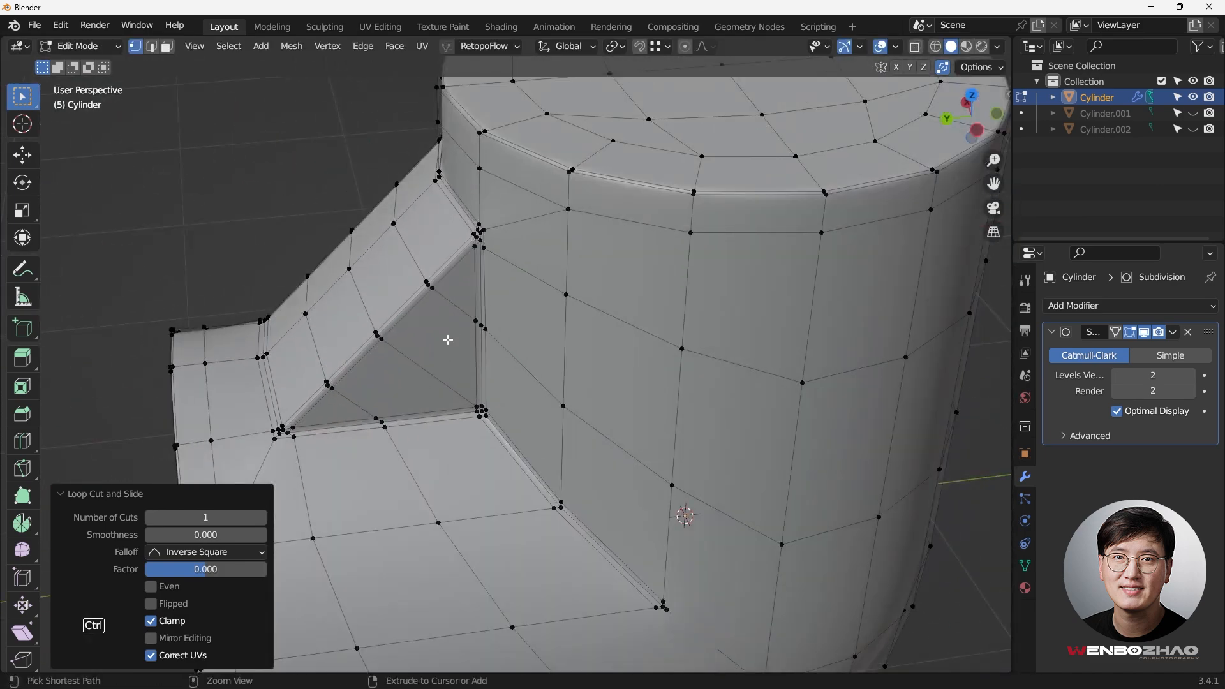
Step: Examine the cut triangular sides of all ribs and the arm junctions around the joint
middle_click_drag(450, 334, 622, 176)
scroll(522, 270, "down", 3)
scroll(431, 255, "up", 2)
middle_click_drag(432, 255, 520, 359)
scroll(525, 319, "up", 1)
scroll(520, 360, "down", 3)
middle_click_drag(578, 324, 582, 361)
scroll(583, 359, "up", 2)
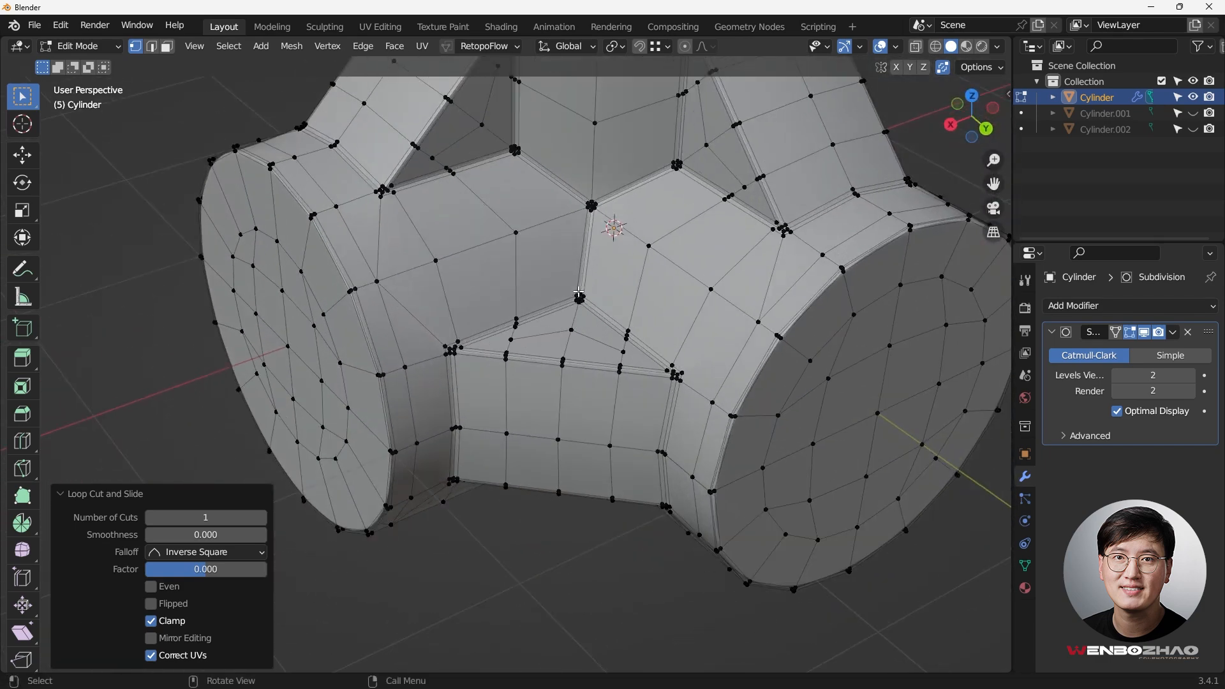
scroll(582, 360, "down", 3)
middle_click_drag(543, 292, 532, 236, "shift")
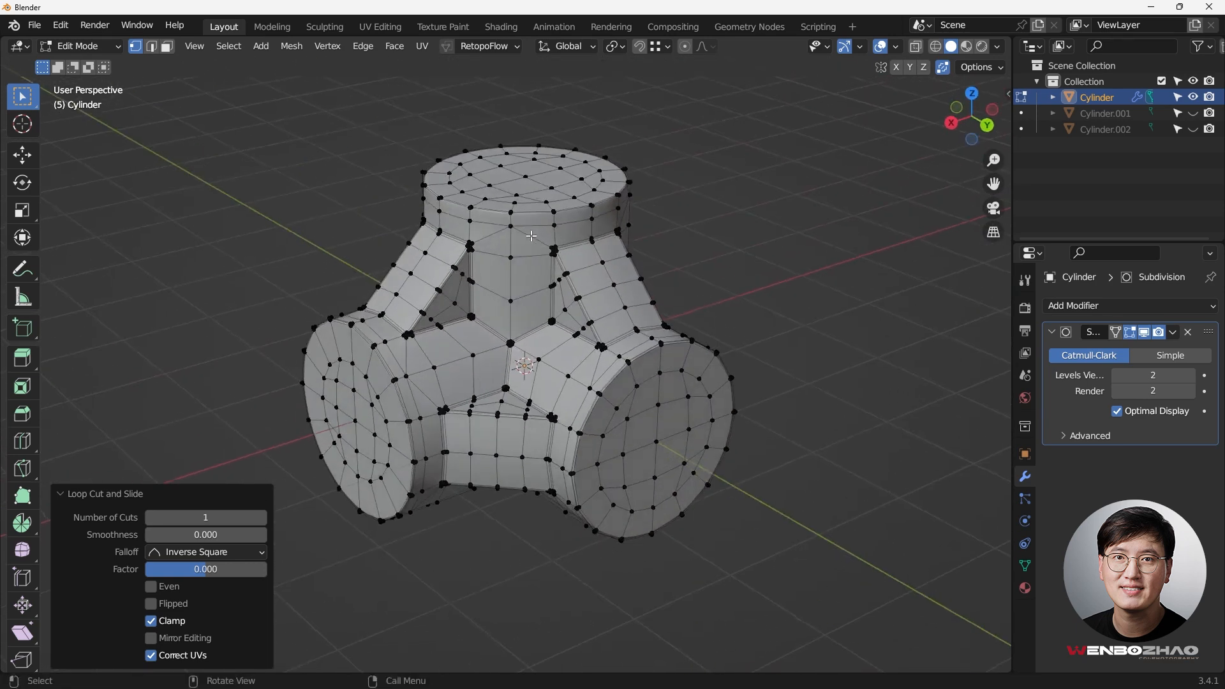
Step: Clear the selection, select all faces by sides with 4 vertices, and inspect the unselected faces beside the crease on the underside
left_click(236, 147)
middle_click_drag(396, 192, 415, 195, "shift")
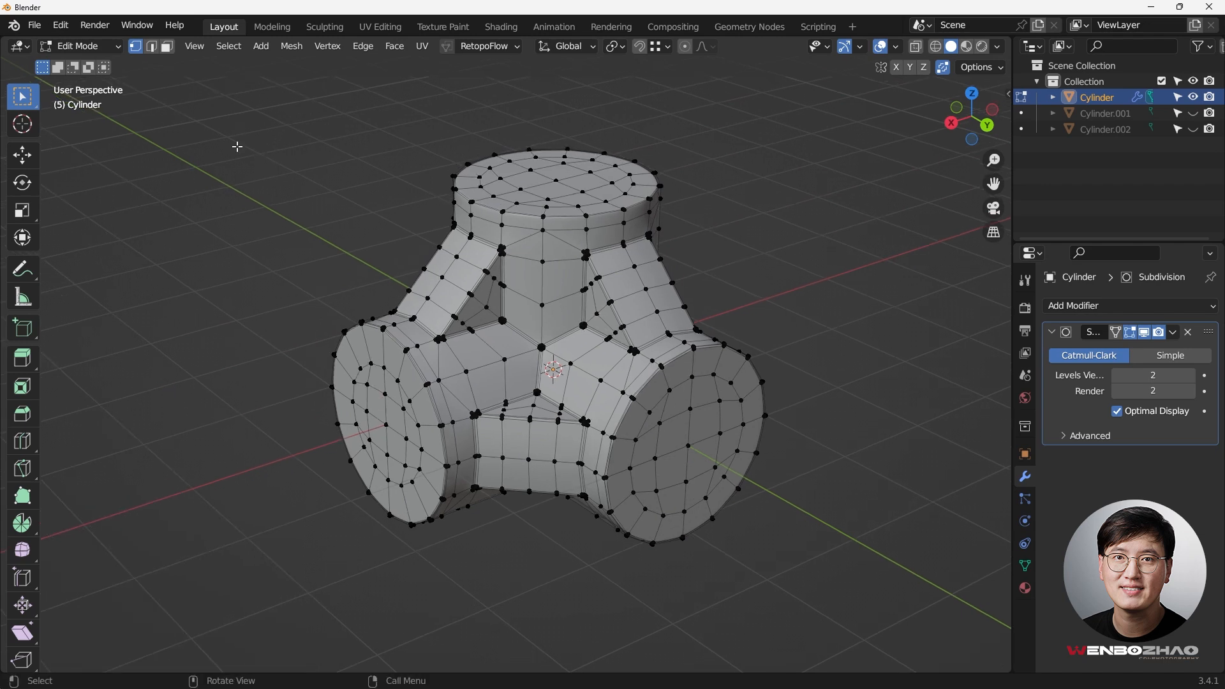
key("q")
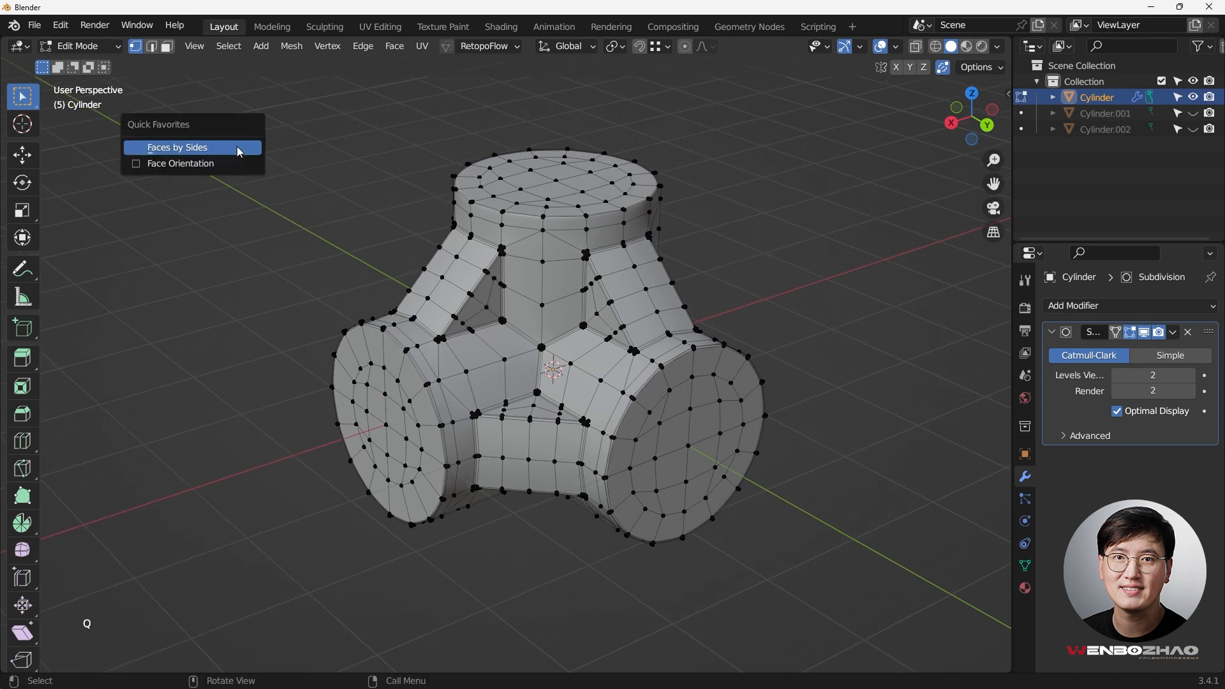
left_click(197, 149)
middle_click_drag(716, 394, 641, 179)
scroll(565, 421, "up", 3)
middle_click_drag(565, 421, 568, 378)
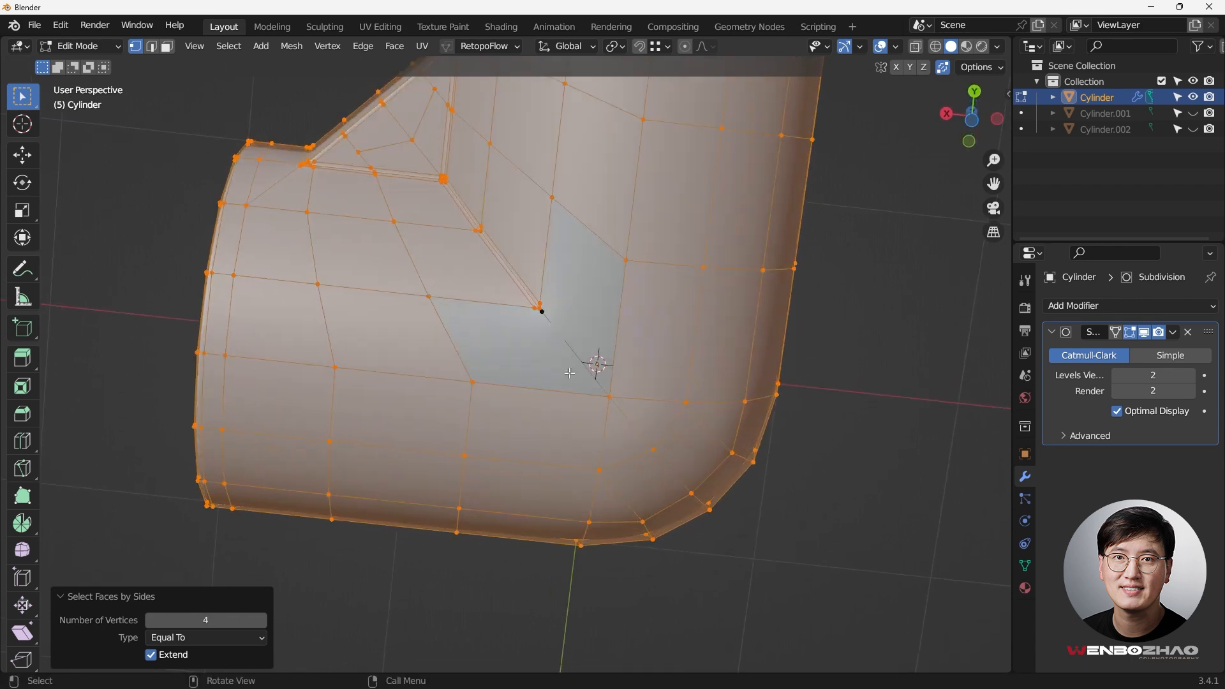
Step: Turn off the Subdivision modifier's viewport display and slide the middle vertex at the crease's end back along the crease by a factor of about 0.114
scroll(569, 378, "up", 6)
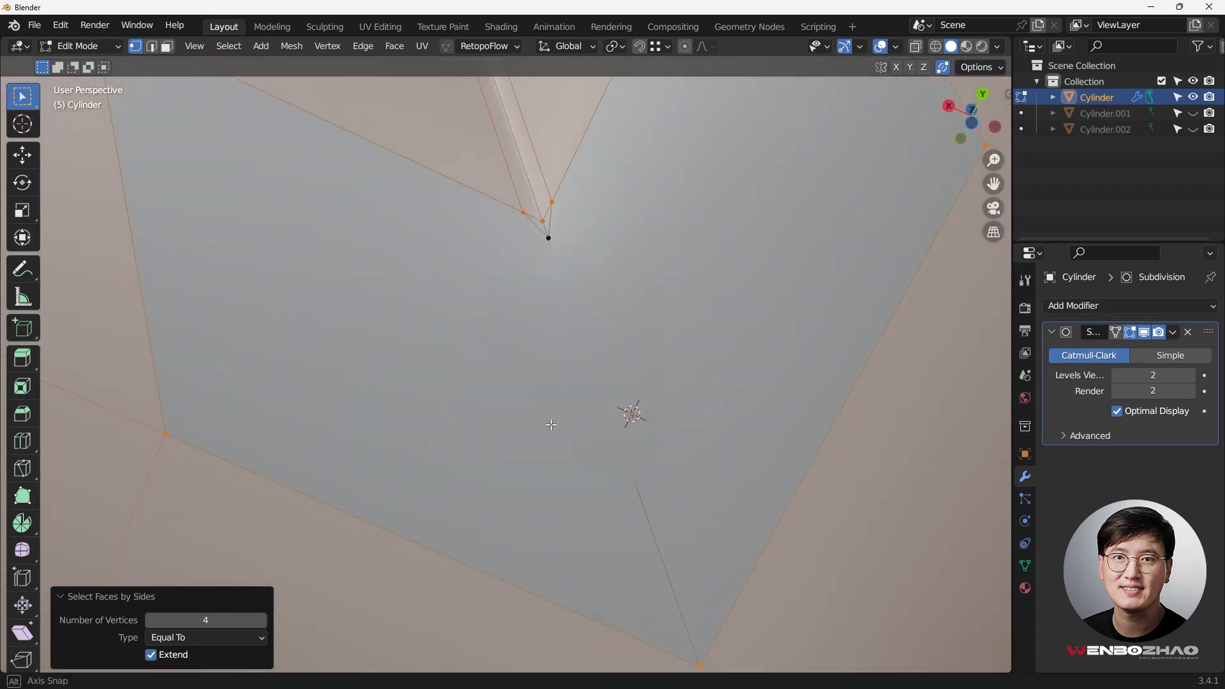
middle_click_drag(551, 424, 561, 404)
scroll(561, 405, "down", 3)
scroll(550, 261, "up", 5)
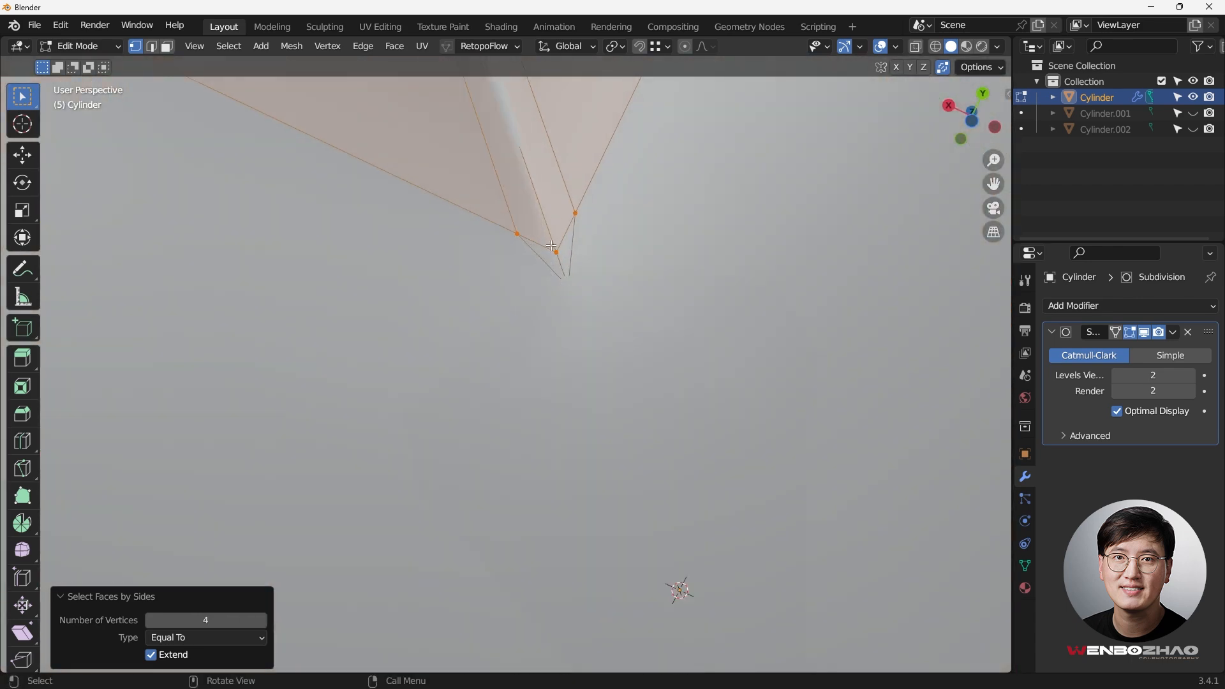
left_click(551, 243)
left_click(1146, 333)
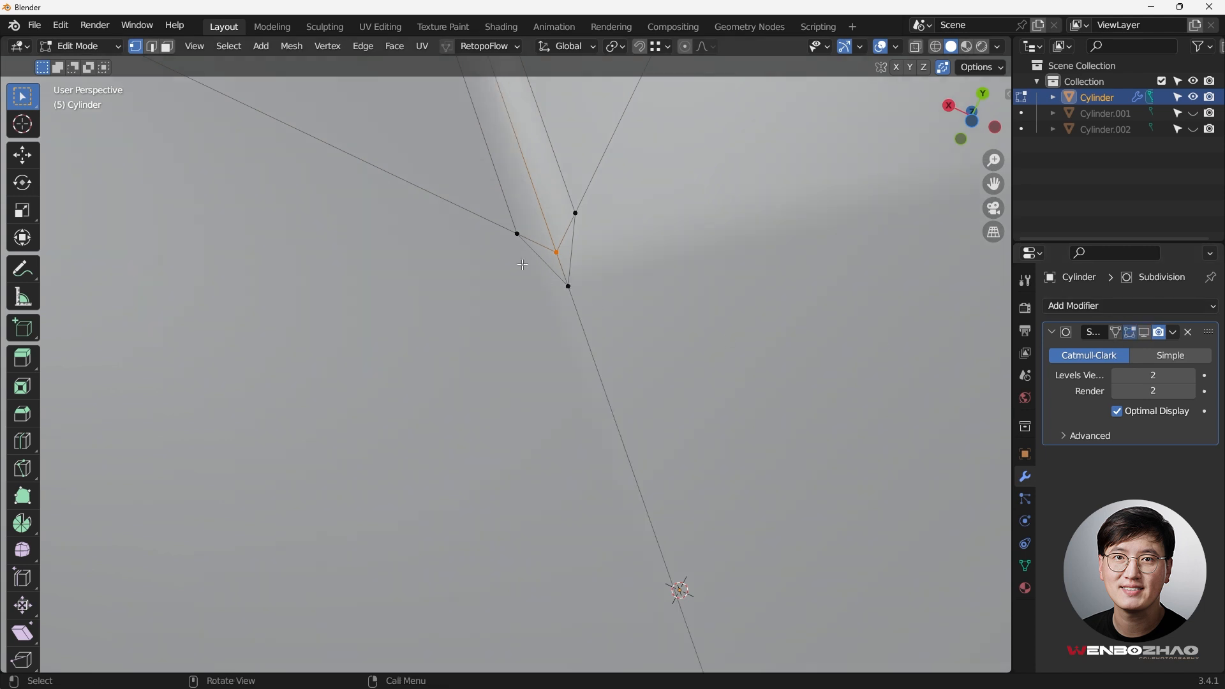
scroll(561, 259, "down", 4)
middle_click_drag(559, 254, 587, 371, "shift")
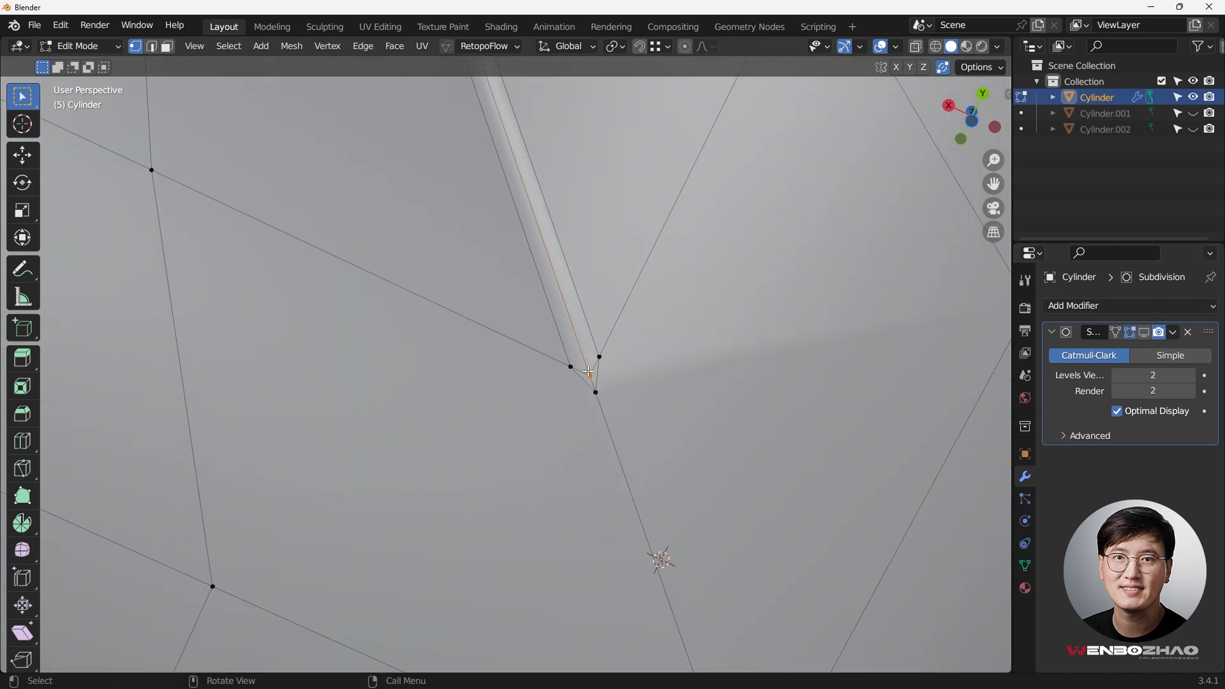
key("g")
key("g")
left_click(592, 376)
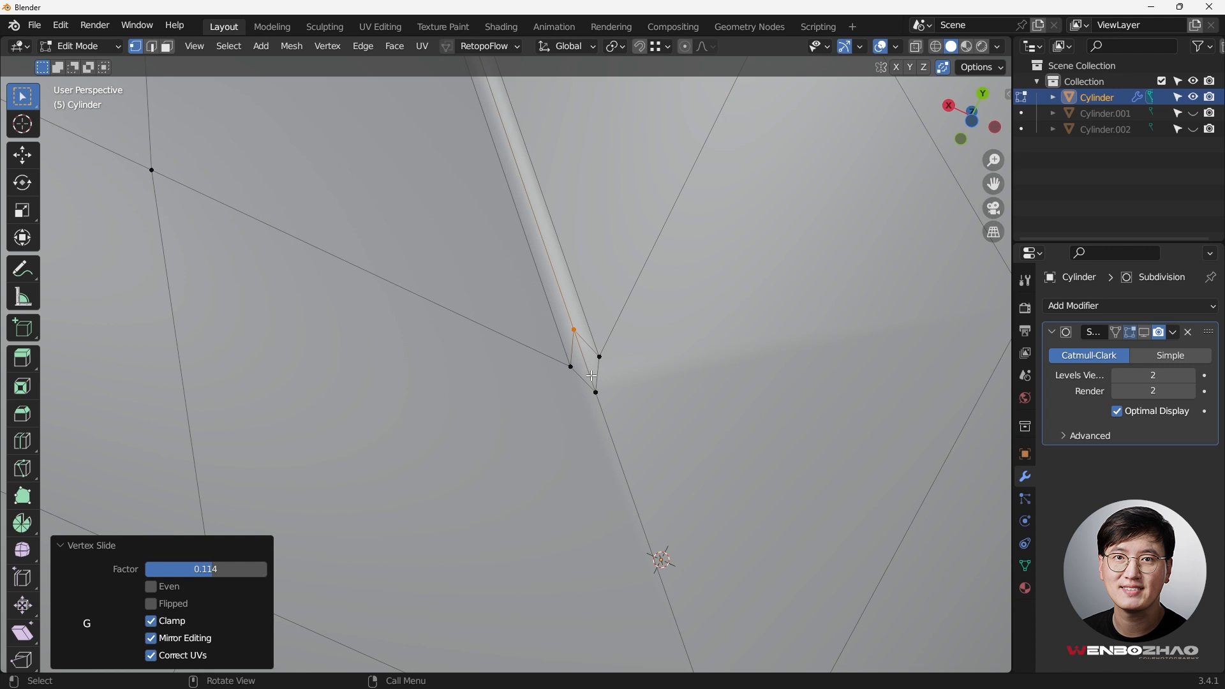
Step: Dissolve the short middle edge at the crease's end, leave Edit Mode, and turn the Subdivision modifier's viewport display back on
key("2")
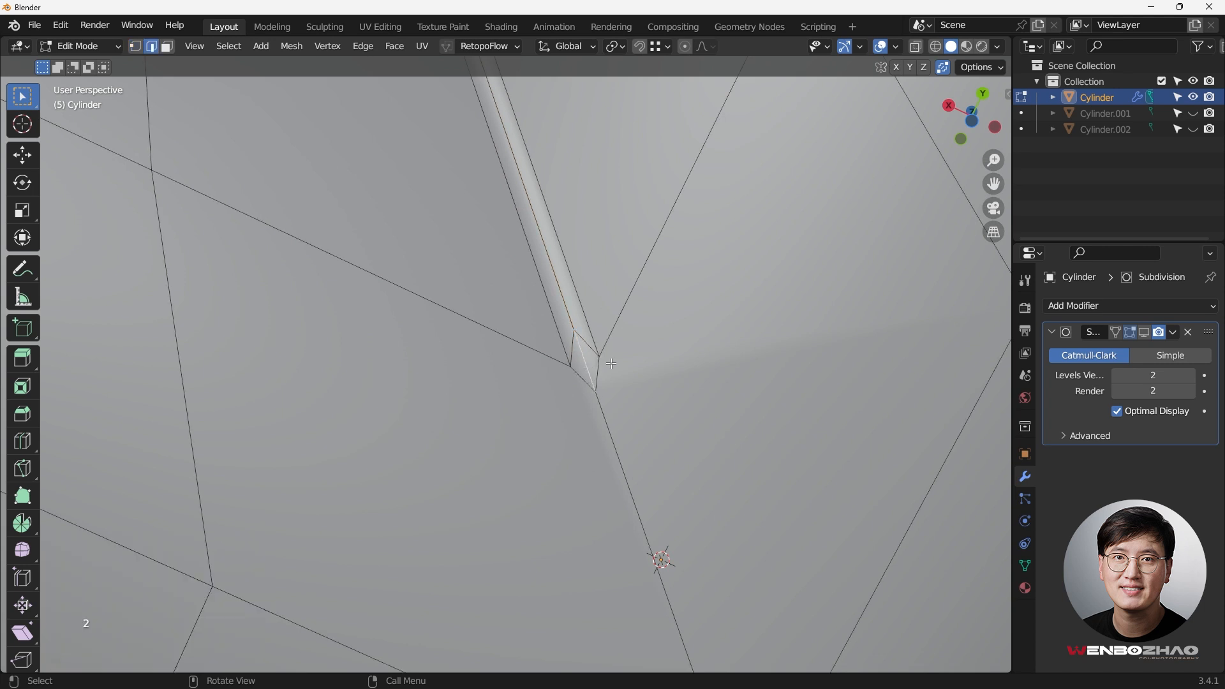
key("x")
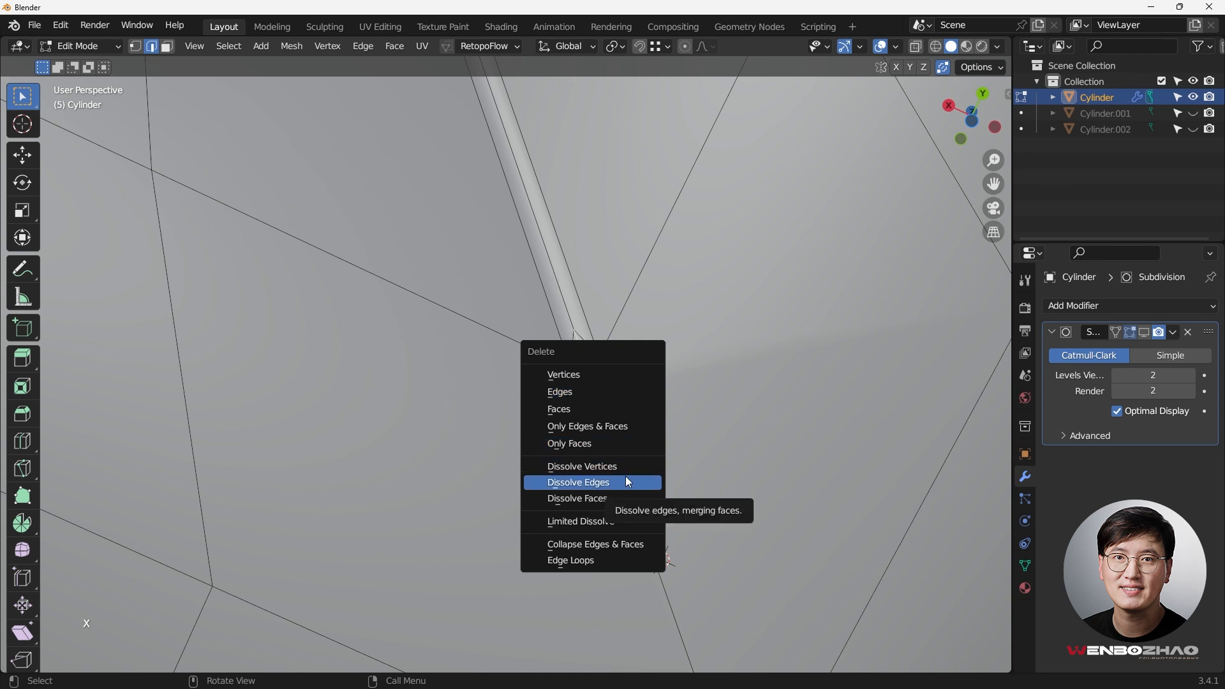
left_click(628, 482)
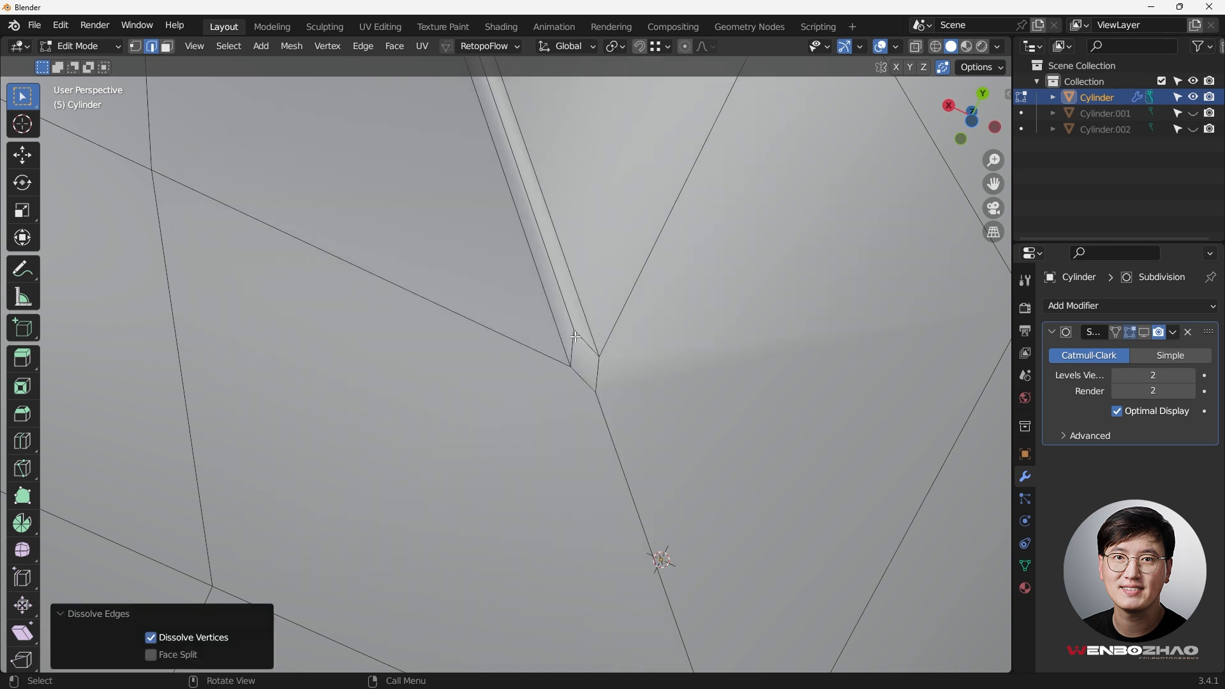
key("Tab")
scroll(634, 410, "down", 6)
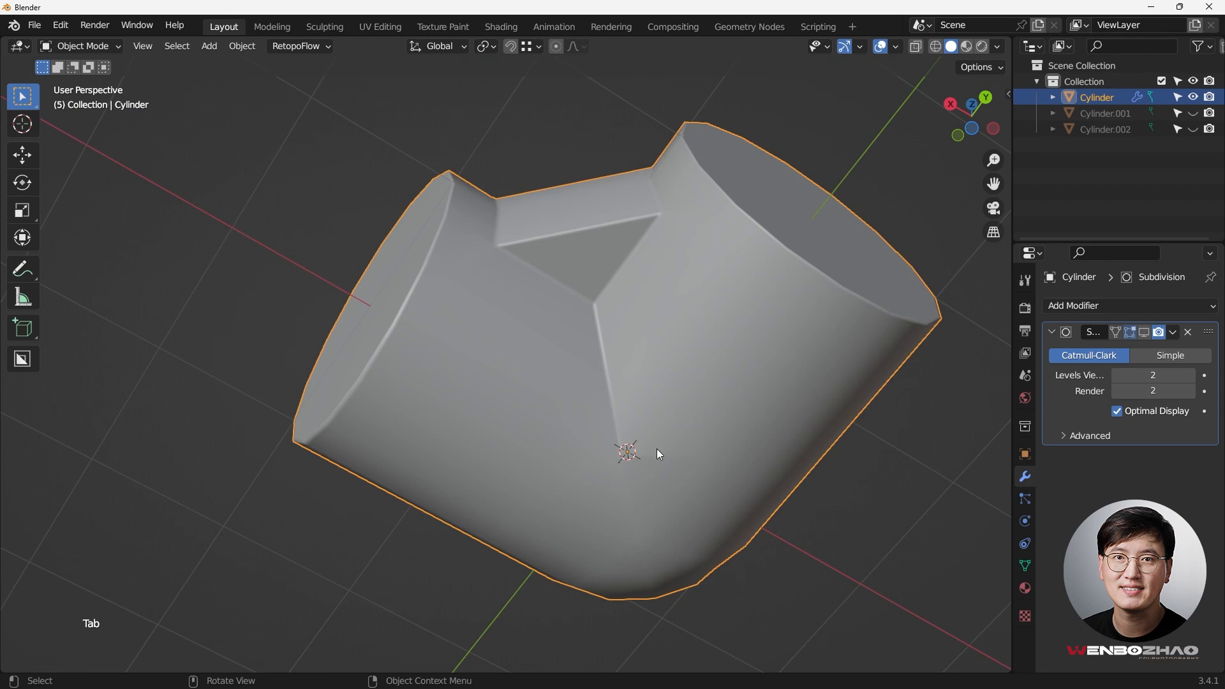
left_click(1145, 332)
Step: In Edit Mode, add one centred loop cut across the two faces at the lower part of the joint's rounded outer corner
middle_click_drag(668, 398, 423, 380)
key("Tab")
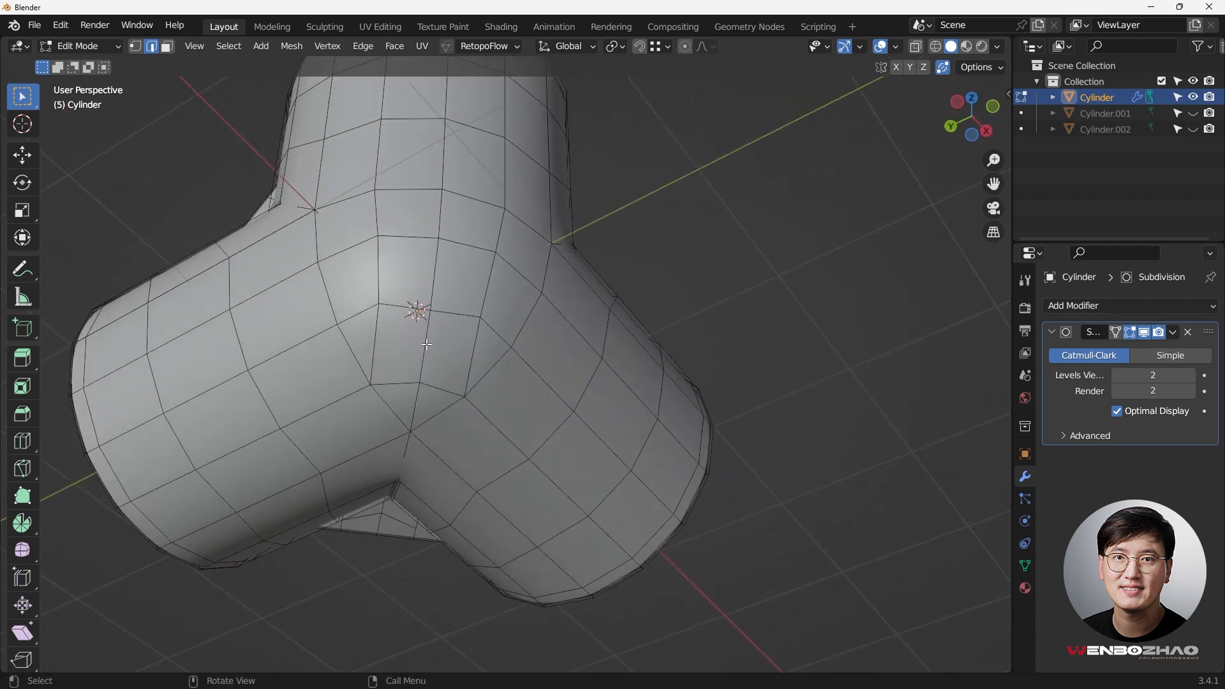
scroll(417, 355, "up", 4)
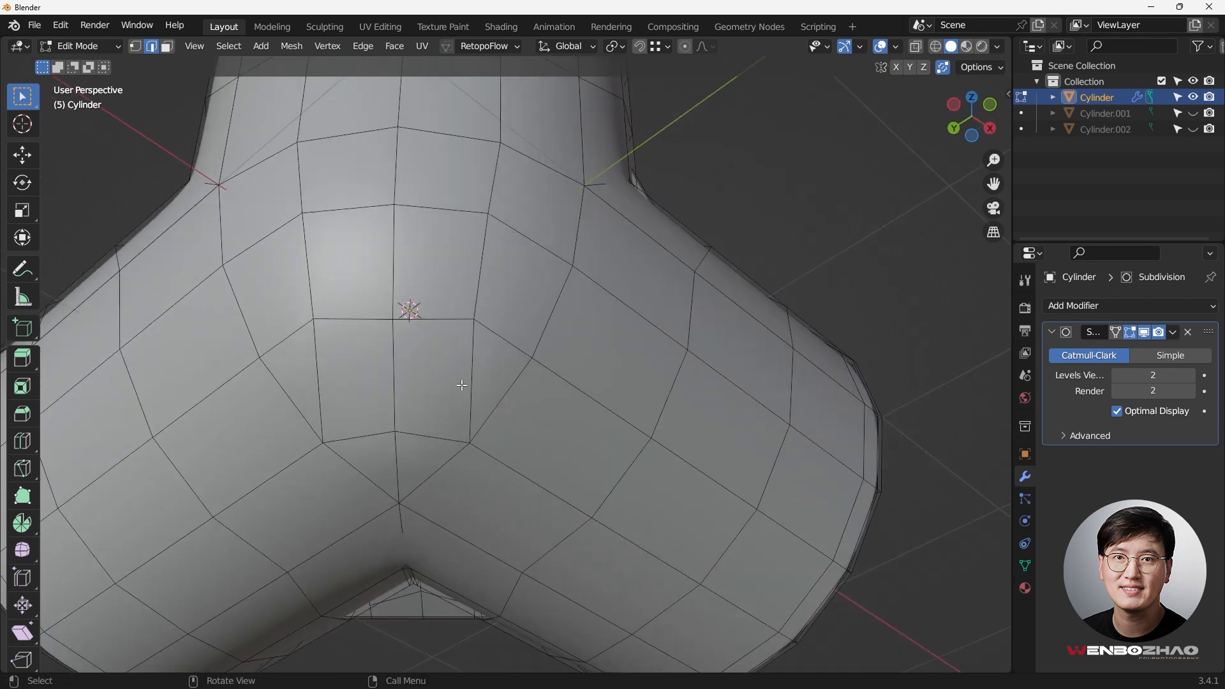
key("ctrl+r")
left_click(401, 382)
right_click(406, 381)
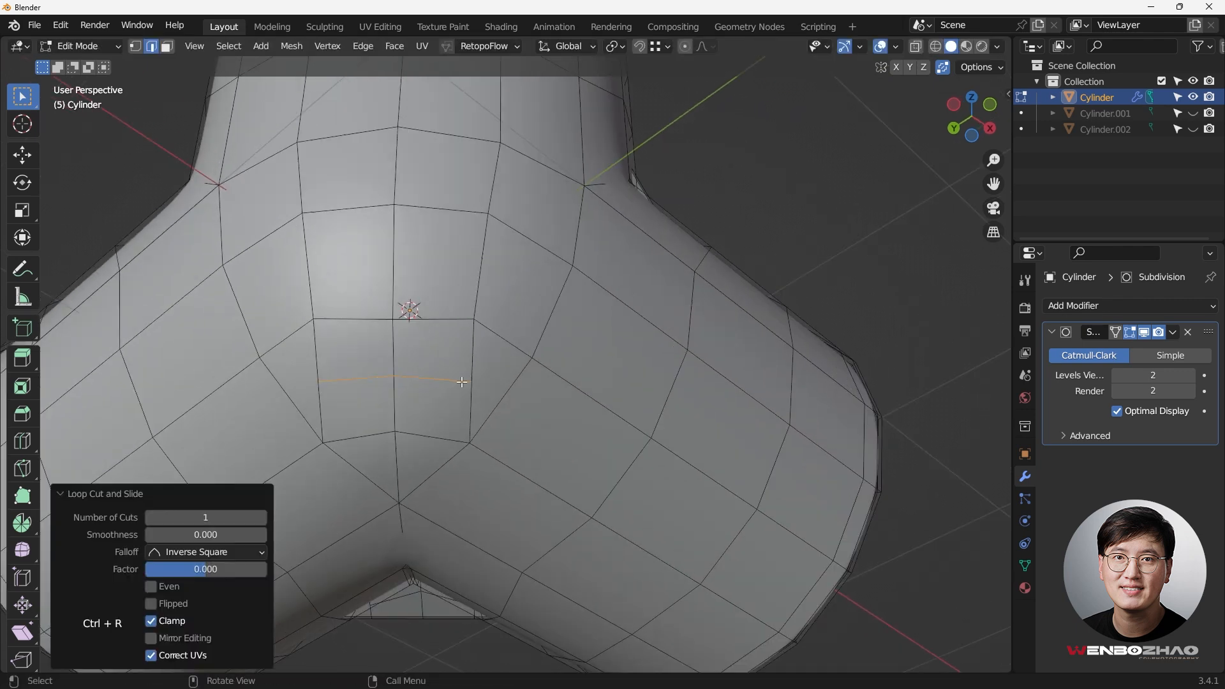
Step: In vertex selection, slide both end vertices of the new short loop inward toward its middle vertex
middle_click_drag(460, 381, 459, 406)
key("1")
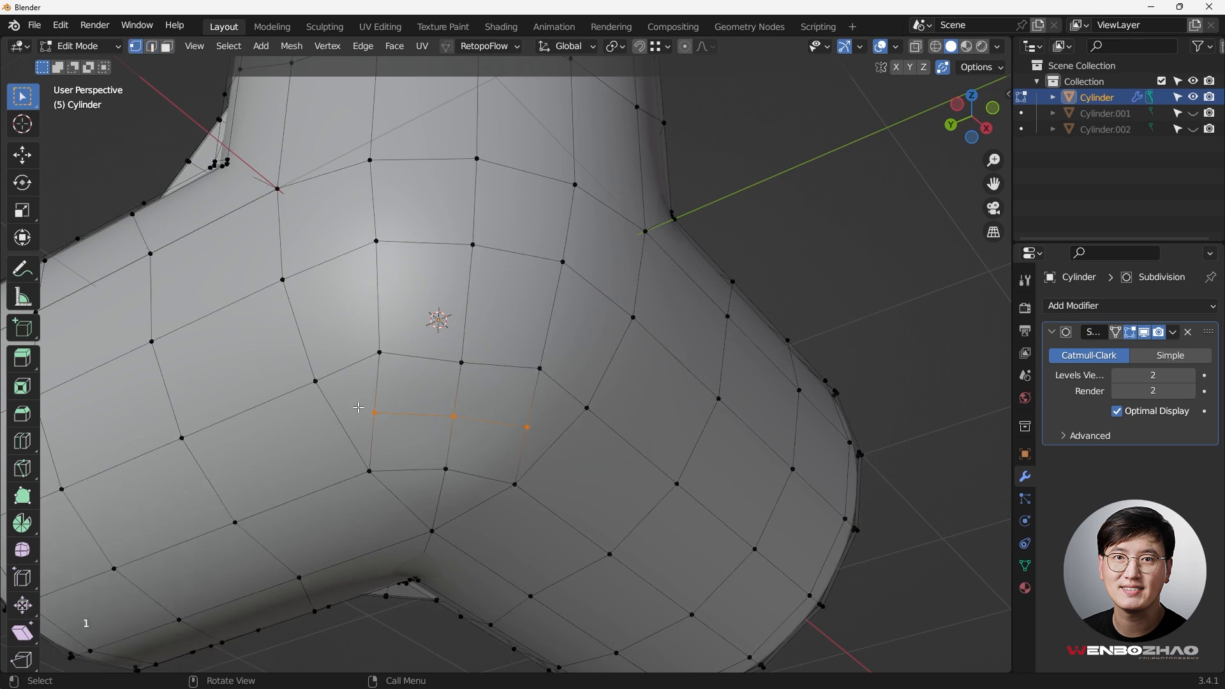
scroll(416, 426, "up", 3)
key("g")
key("g")
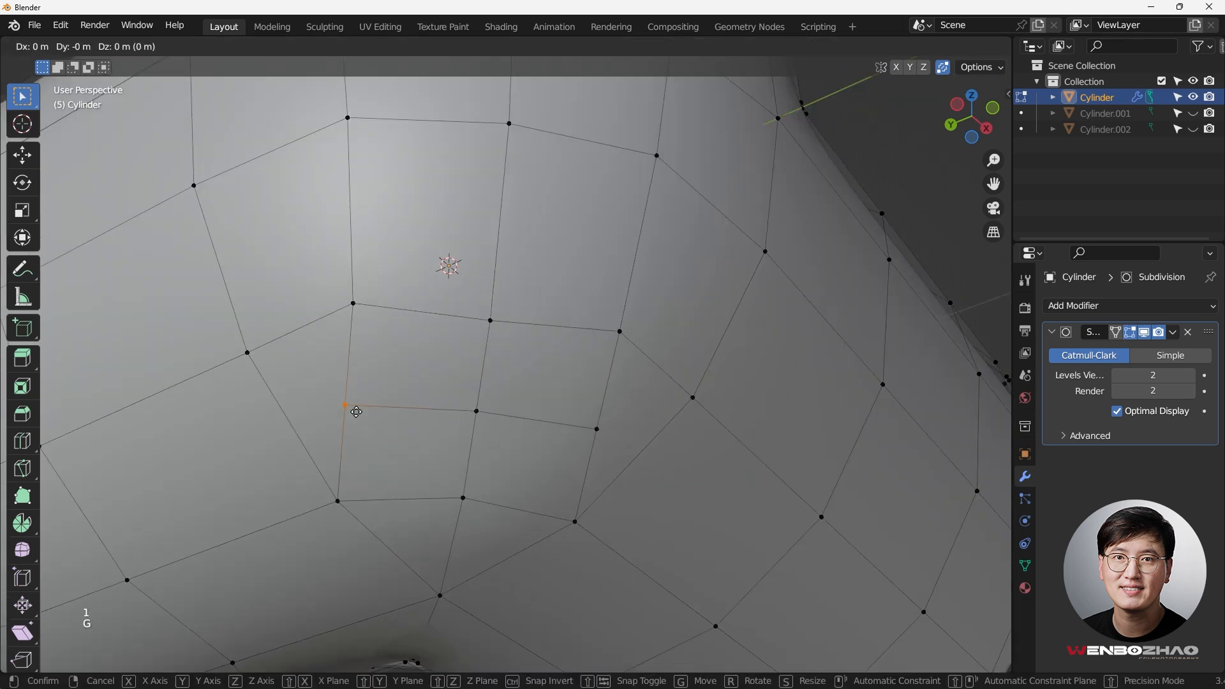
left_click(390, 412)
left_click(617, 436)
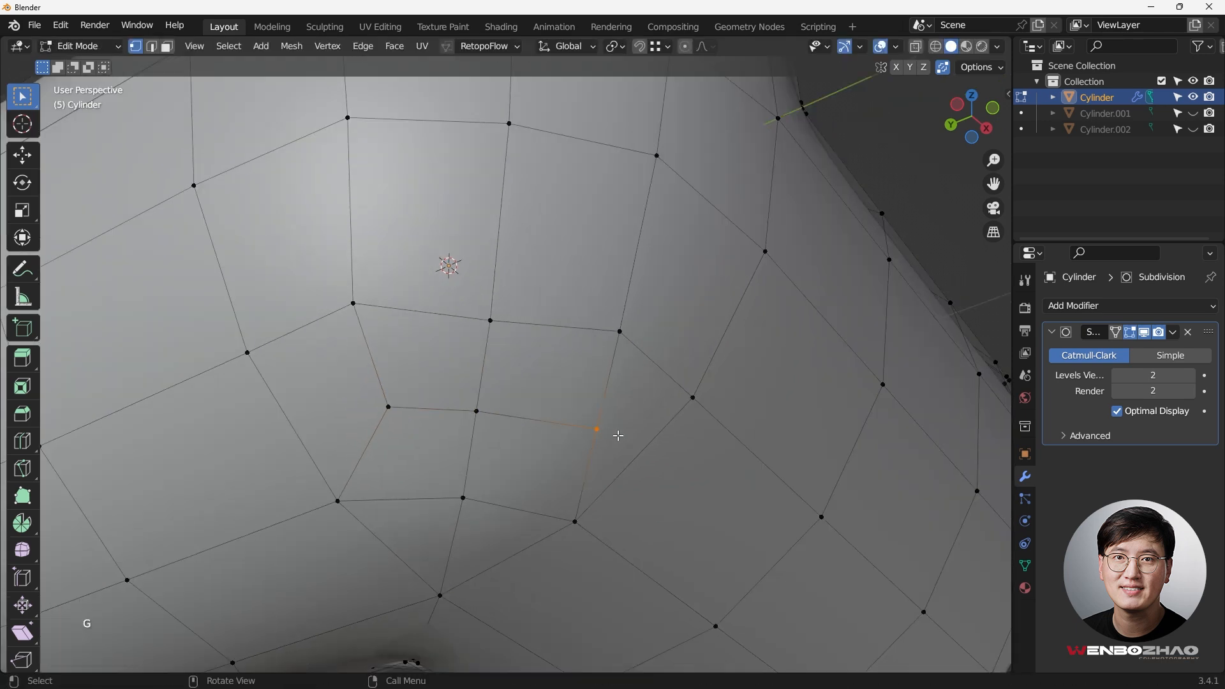
key("g")
key("g")
left_click(570, 433)
Step: Check the corner's shading in Object Mode, then move the new loop's middle vertex slightly outward and down in front view
middle_click_drag(567, 433, 469, 461)
key("Tab")
scroll(452, 344, "down", 5)
middle_click_drag(453, 345, 612, 307)
scroll(615, 363, "up", 3)
key("Tab")
middle_click_drag(555, 362, 472, 389)
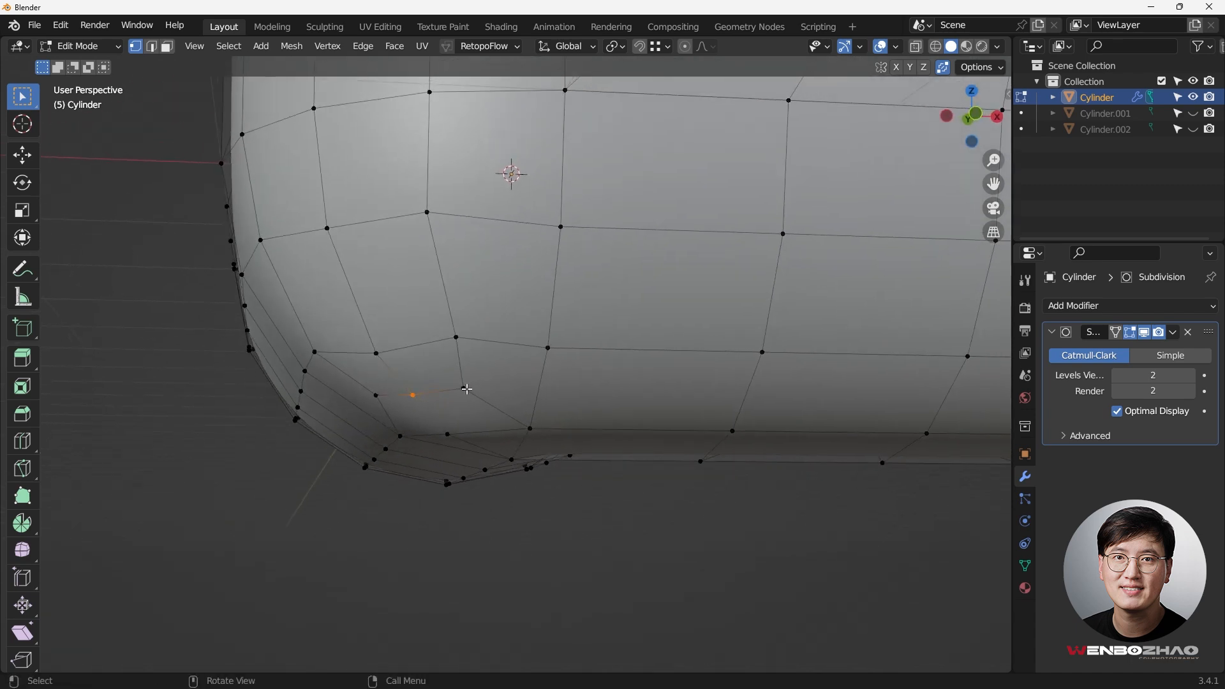
key("KP_1")
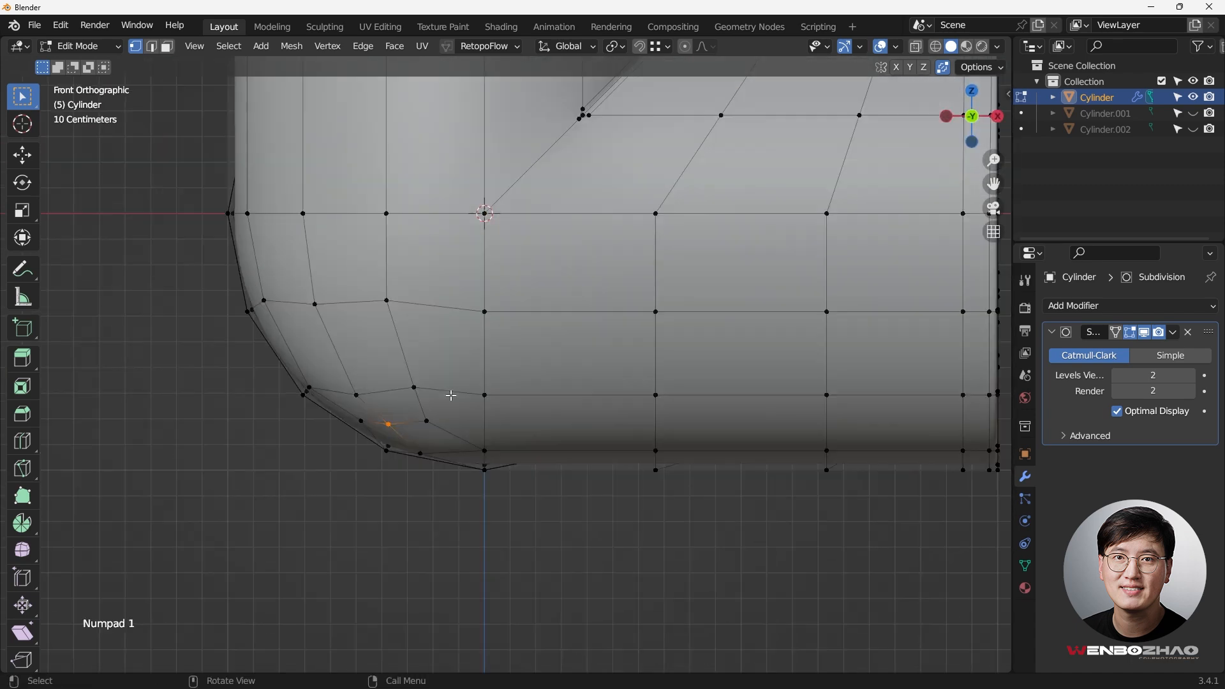
key("g")
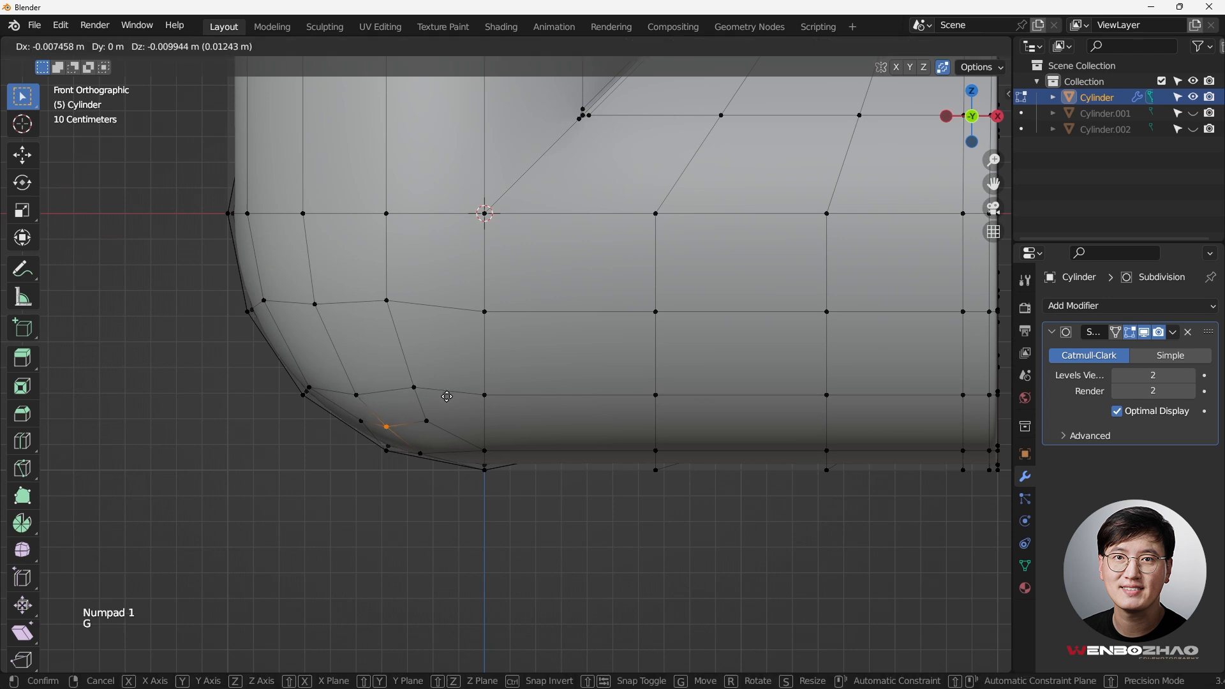
left_click(447, 398)
Step: In front view, move the centre vertex just below the new loop slightly outward, and check the corner's shading in Object Mode
key("Tab")
middle_click_drag(396, 373, 501, 311)
key("Tab")
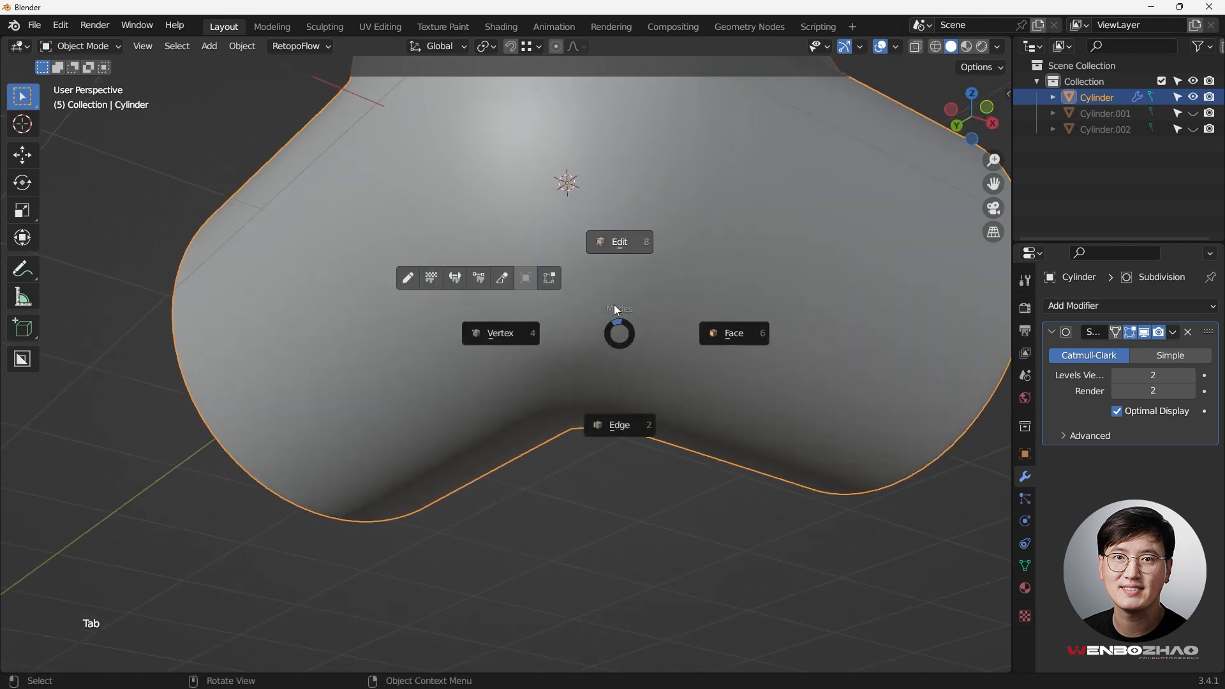
scroll(566, 344, "up", 1)
left_click_drag(556, 320, 559, 330)
middle_click_drag(560, 331, 487, 391)
key("KP_1")
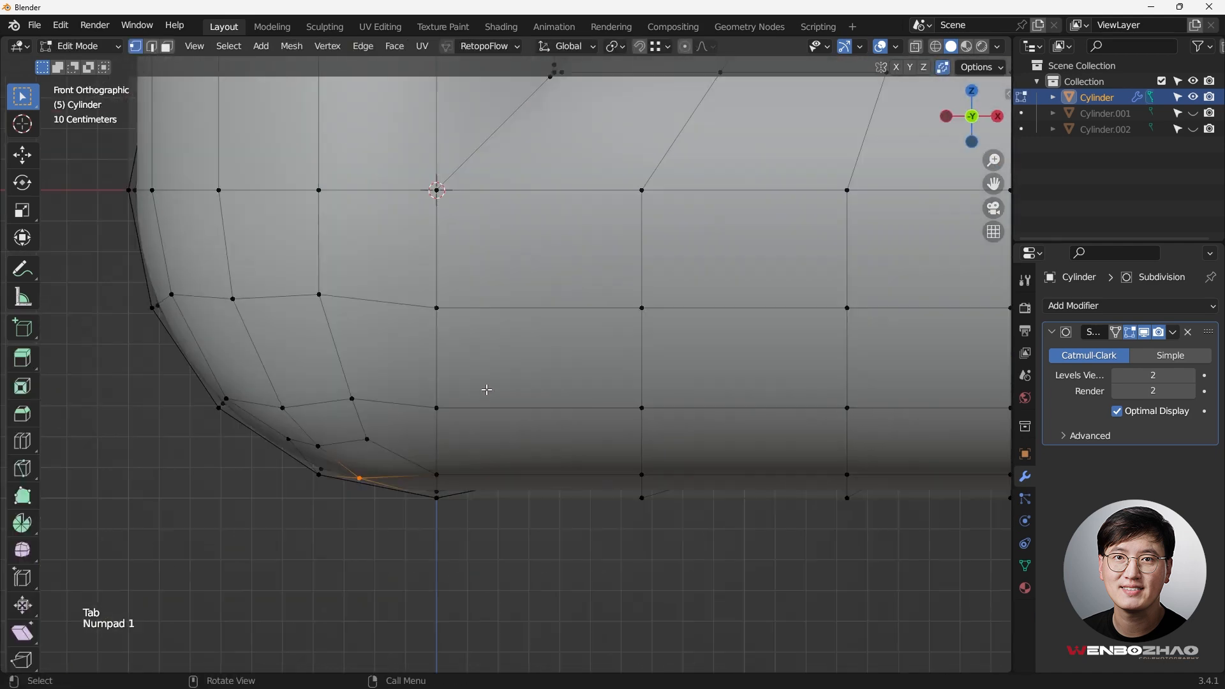
key("g")
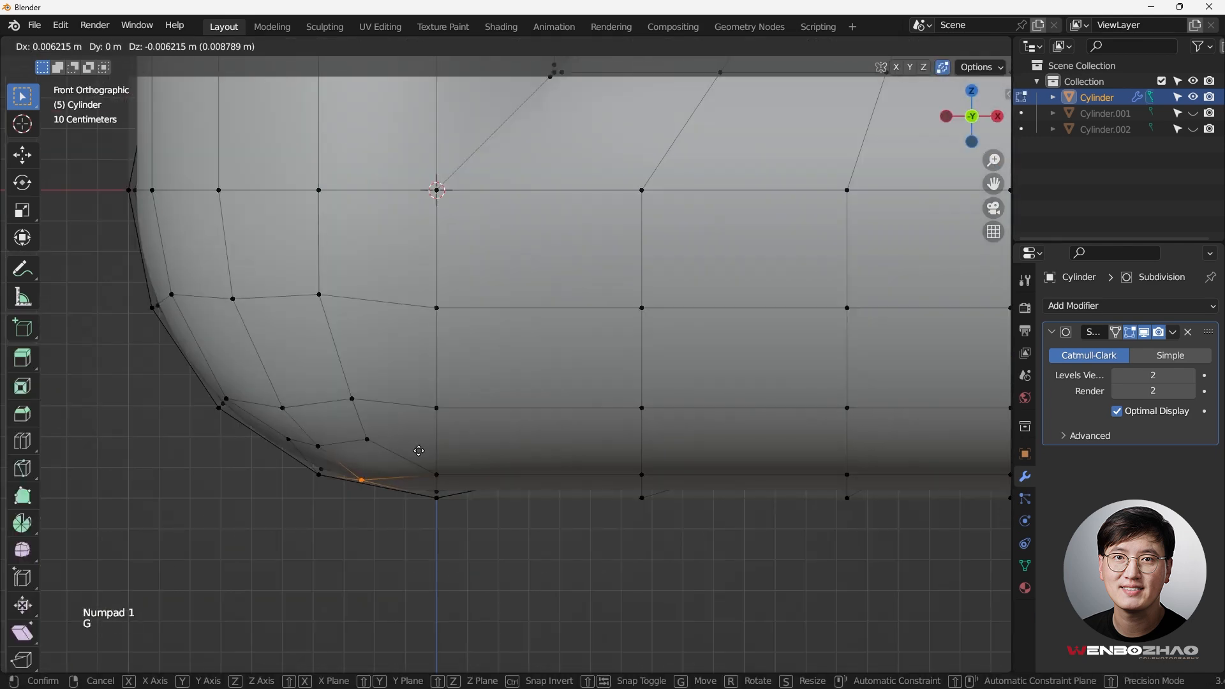
left_click(427, 448)
key("Tab")
scroll(418, 427, "down", 4)
middle_click_drag(410, 405, 511, 299)
Step: From below, move the same centre vertex by about -0.007 m in X, 0.035 m in Y and -0.005 m in Z to align it with the centre edge line
key("Tab")
scroll(514, 278, "up", 2)
middle_click_drag(510, 298, 506, 306, "shift")
scroll(506, 306, "up", 2)
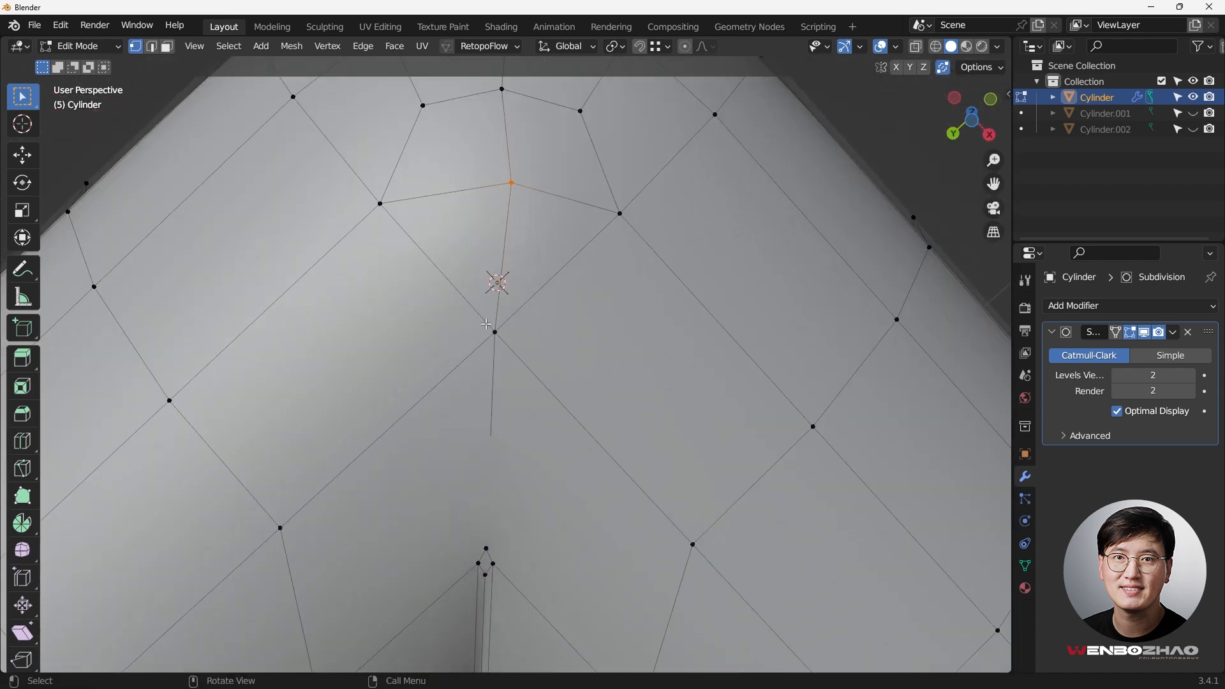
scroll(485, 334, "down", 1)
scroll(461, 332, "down", 1)
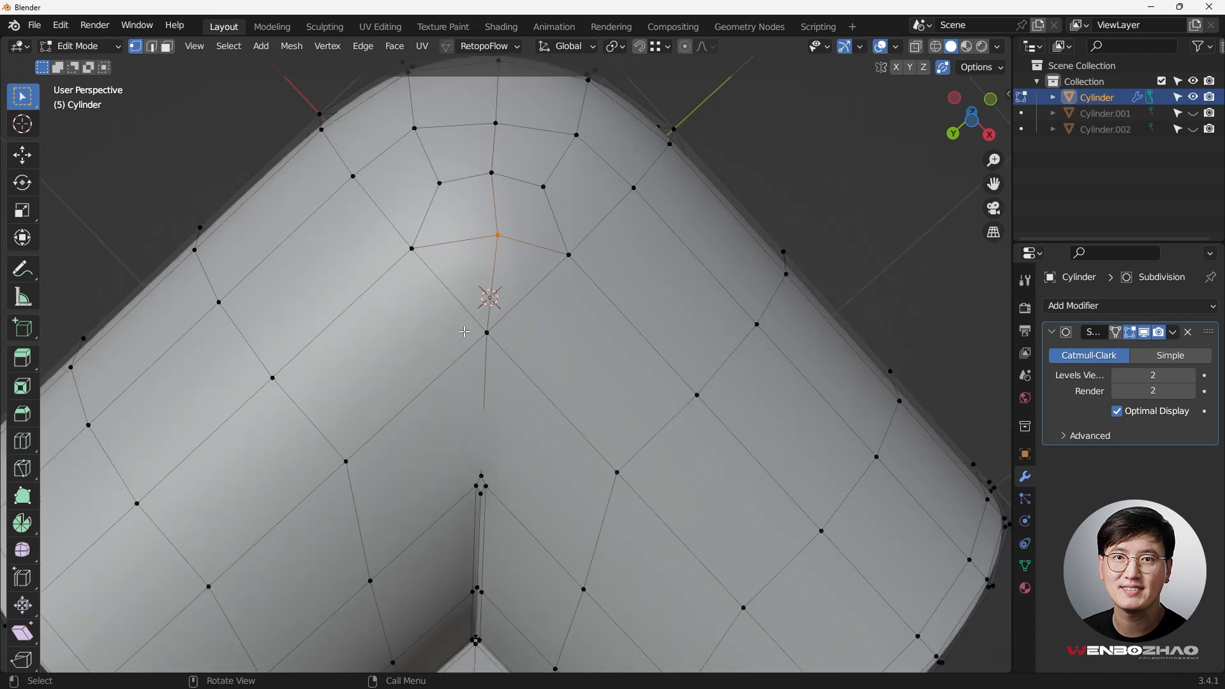
middle_click_drag(494, 313, 490, 268)
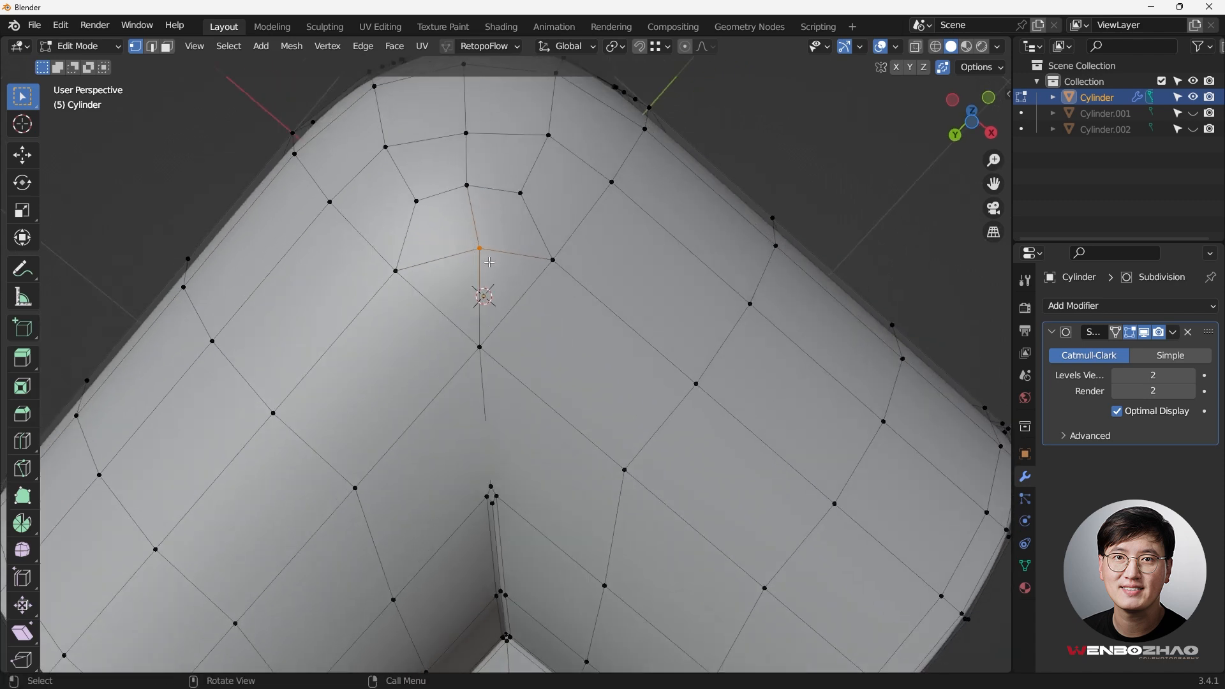
key("g")
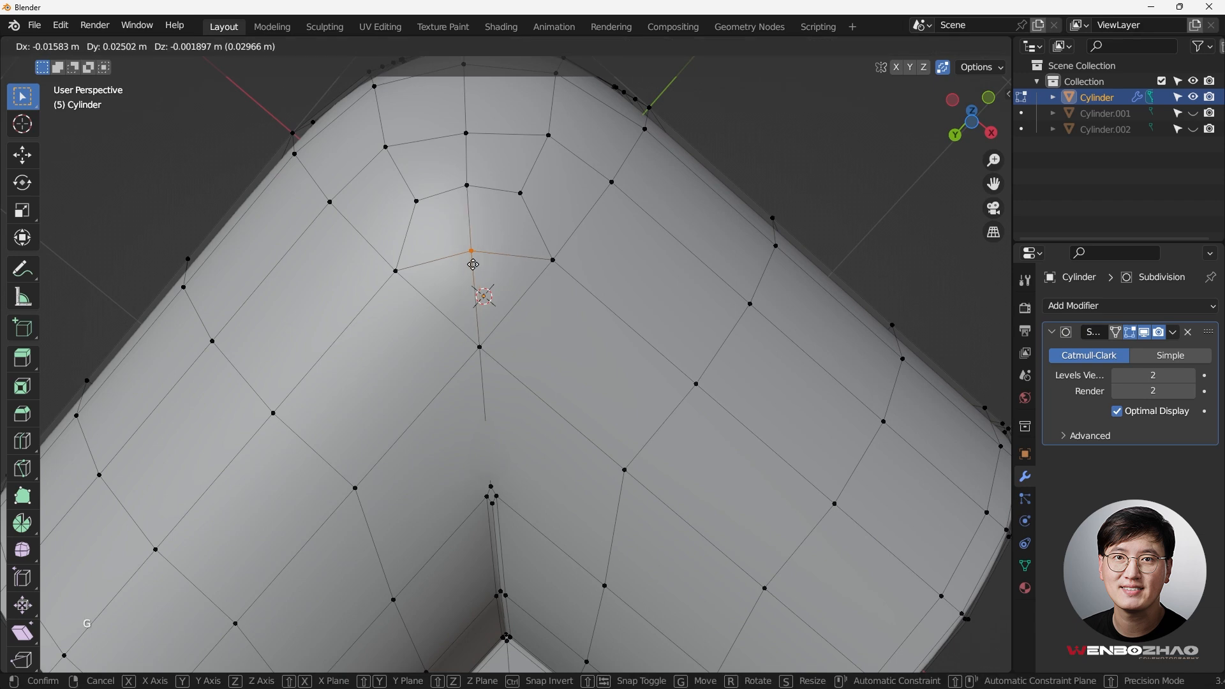
left_click(473, 264)
middle_click_drag(473, 264, 515, 254)
scroll(467, 287, "down", 1)
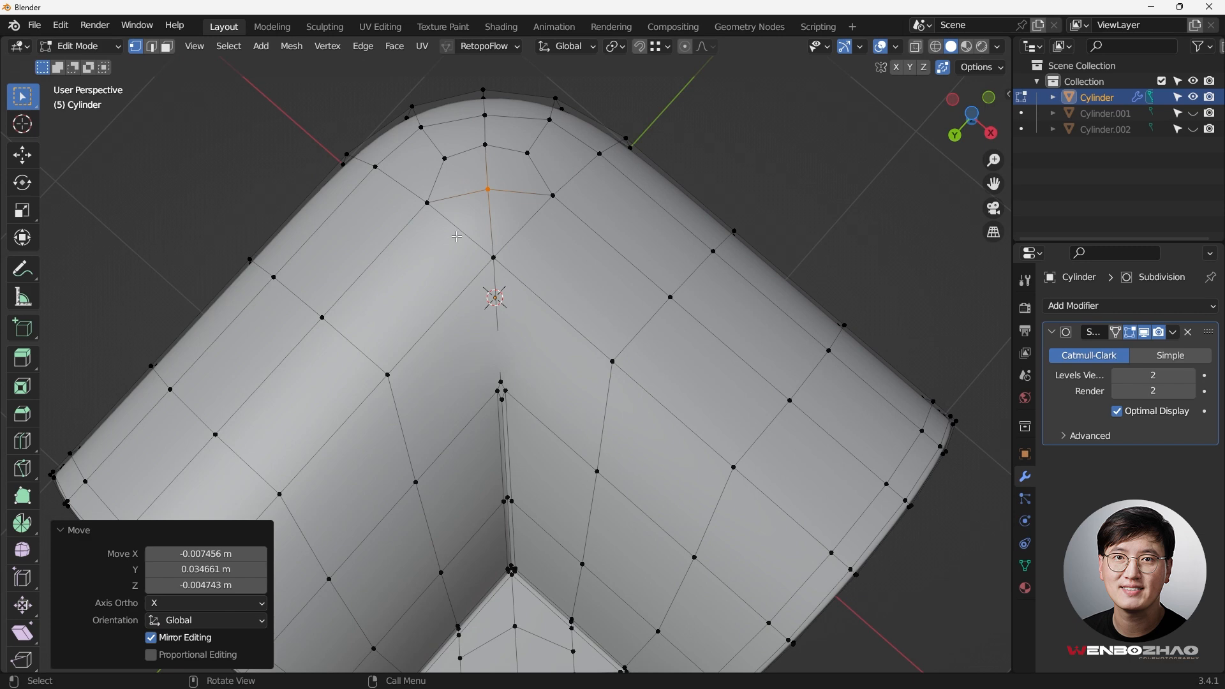
middle_click_drag(478, 222, 462, 270)
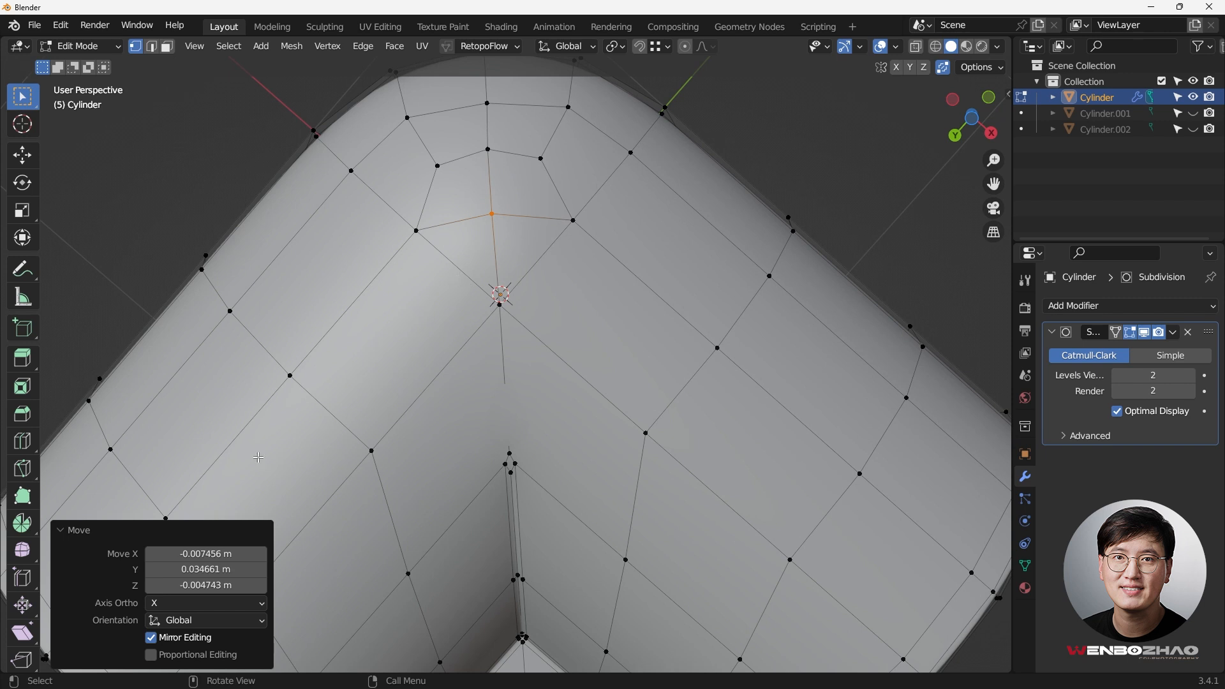
Step: Dissolve the centre edge running from the moved vertex toward the rib on the underside corner
key("ctrl+r")
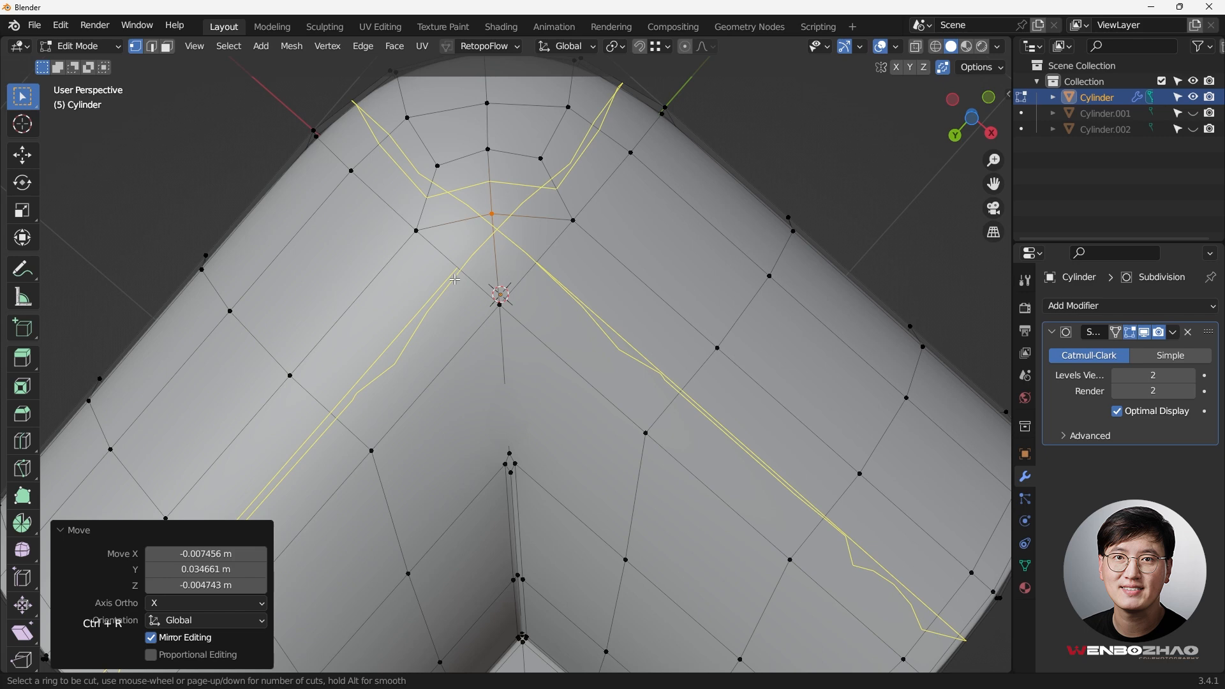
right_click(454, 279)
scroll(497, 275, "down", 3)
middle_click_drag(510, 266, 441, 301)
scroll(473, 291, "up", 2)
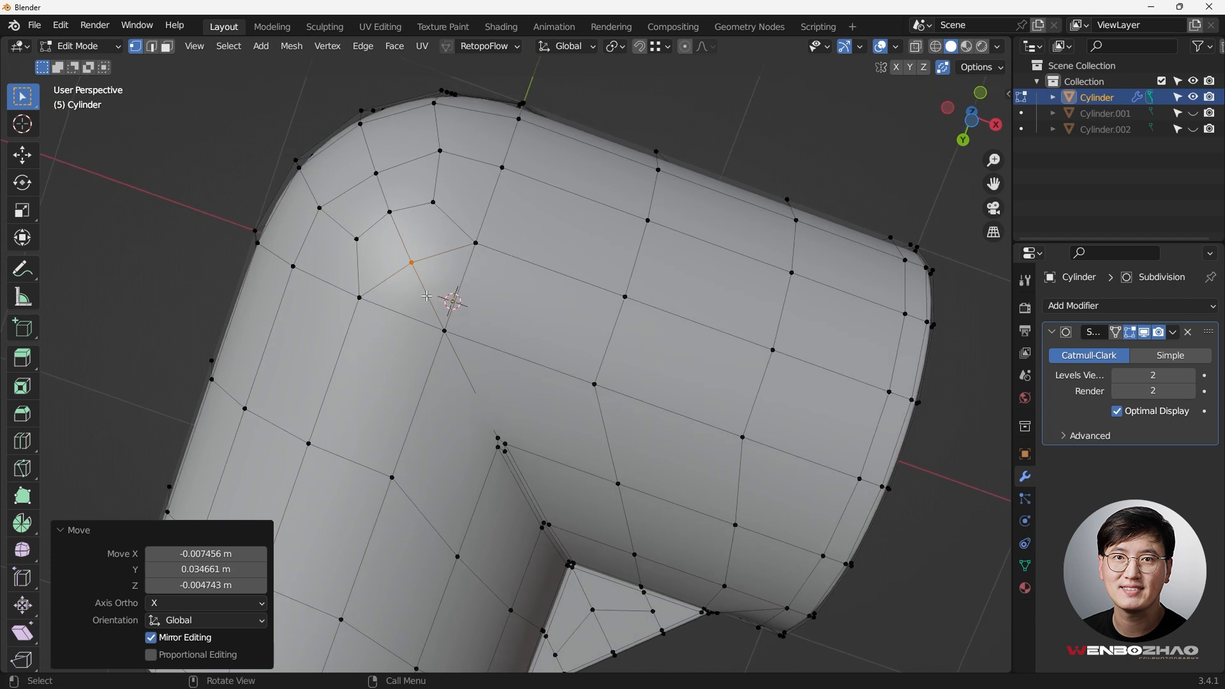
scroll(449, 264, "up", 2)
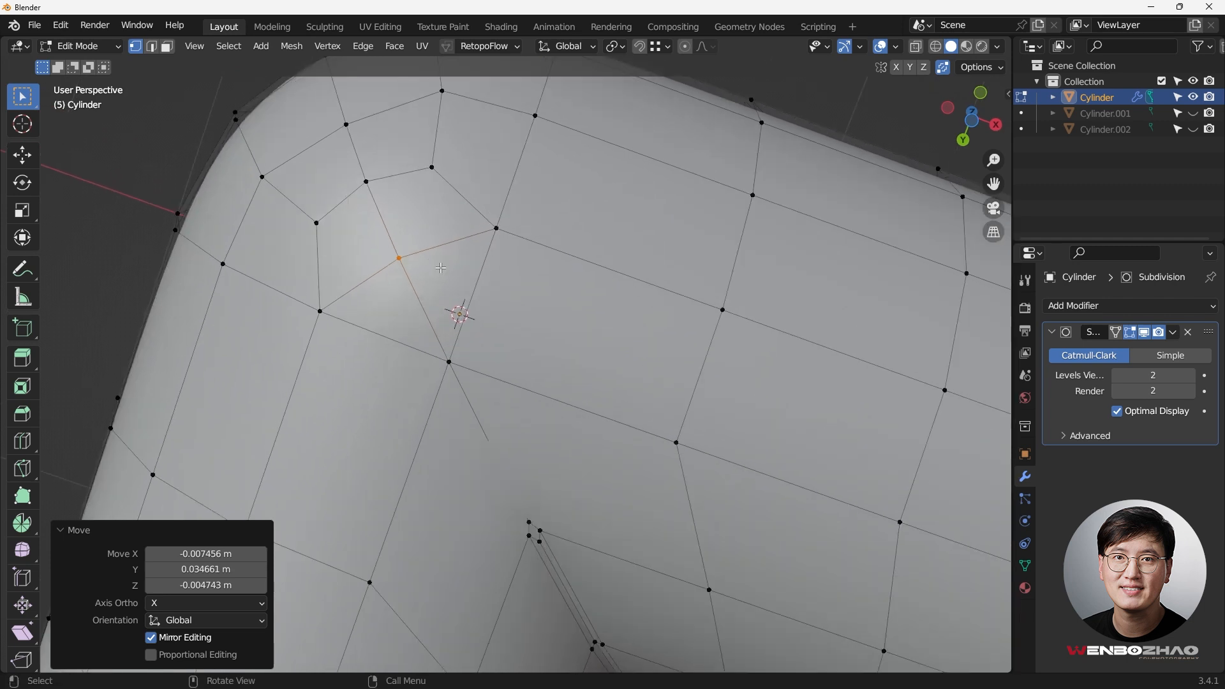
key("2")
left_click(419, 299)
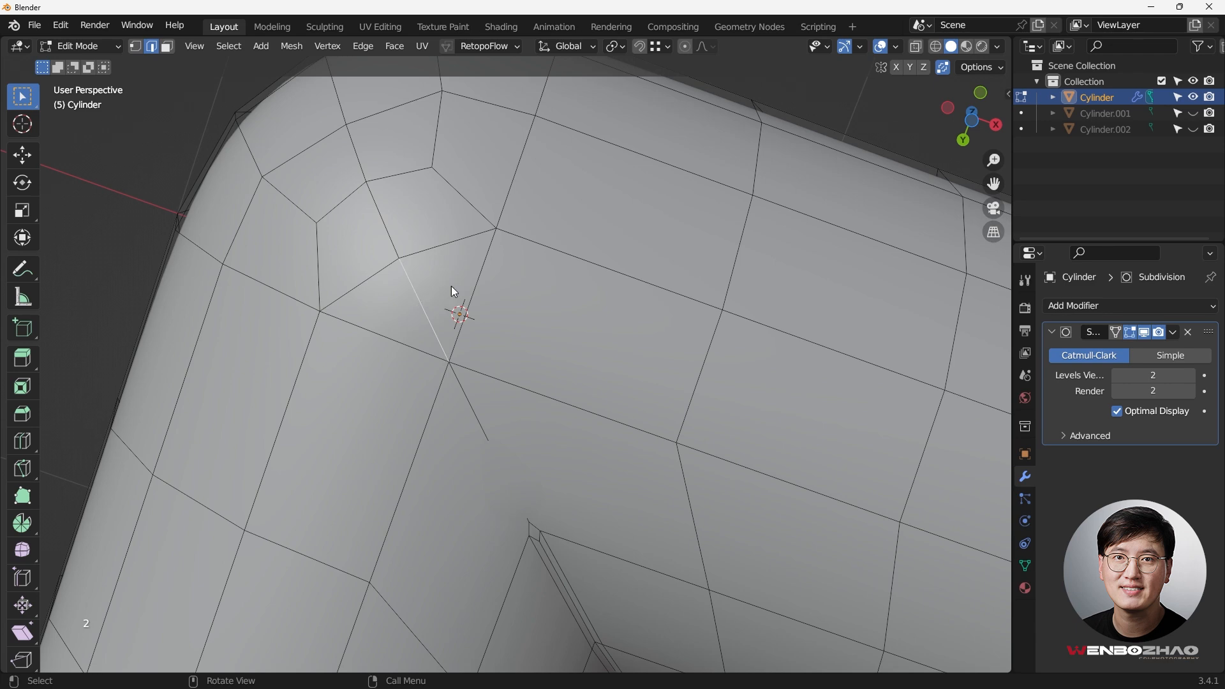
key("x")
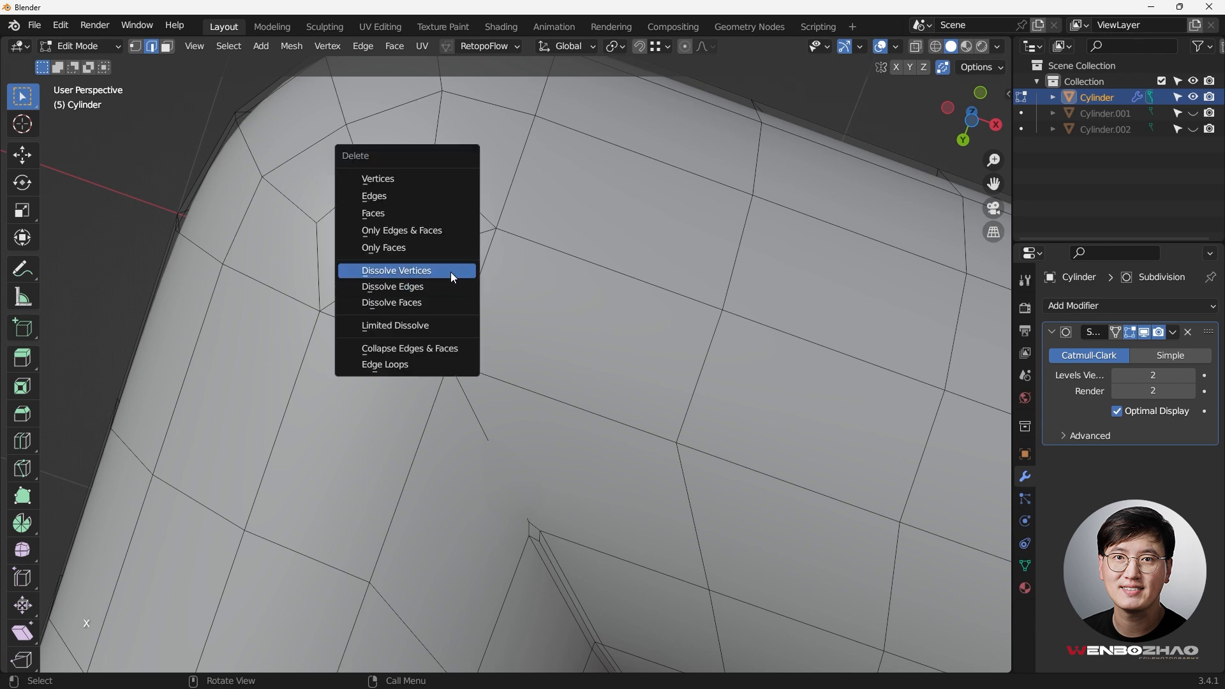
left_click(454, 287)
Step: In vertex selection, move the corner's centre vertex slightly upward along the global Z axis
middle_click_drag(454, 288, 445, 458)
key("Tab")
key("Tab")
scroll(418, 473, "up", 1)
key("Tab")
left_click(422, 426)
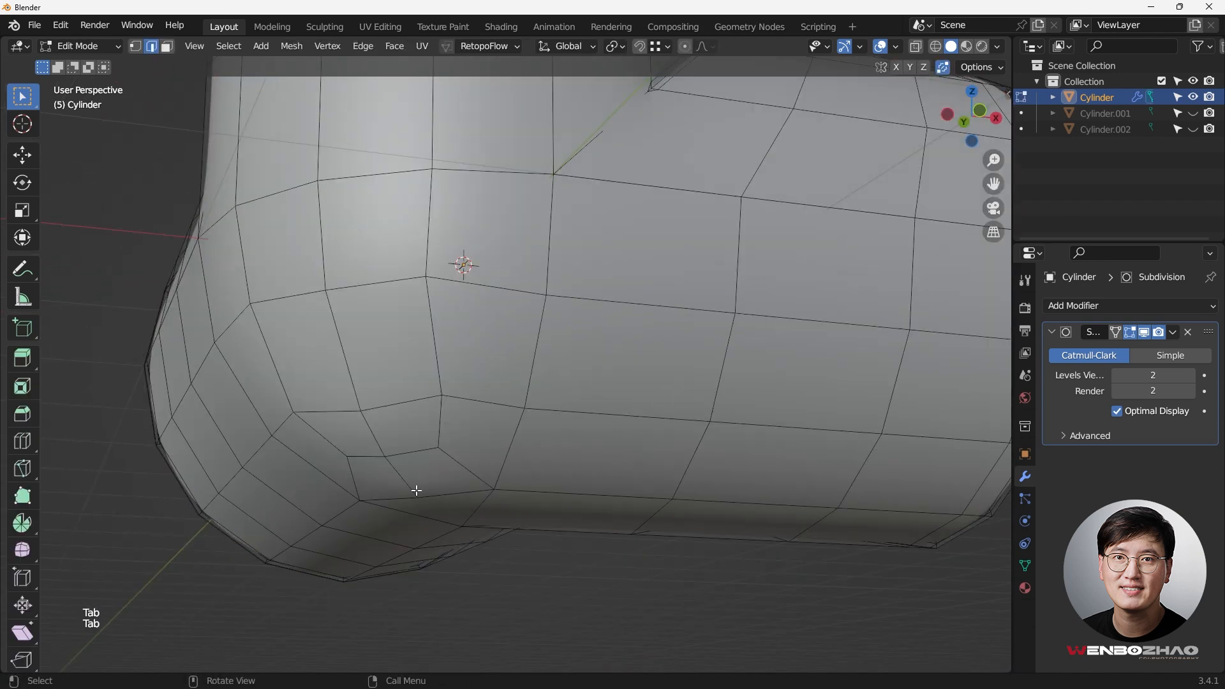
scroll(413, 498, "up", 1)
key("1")
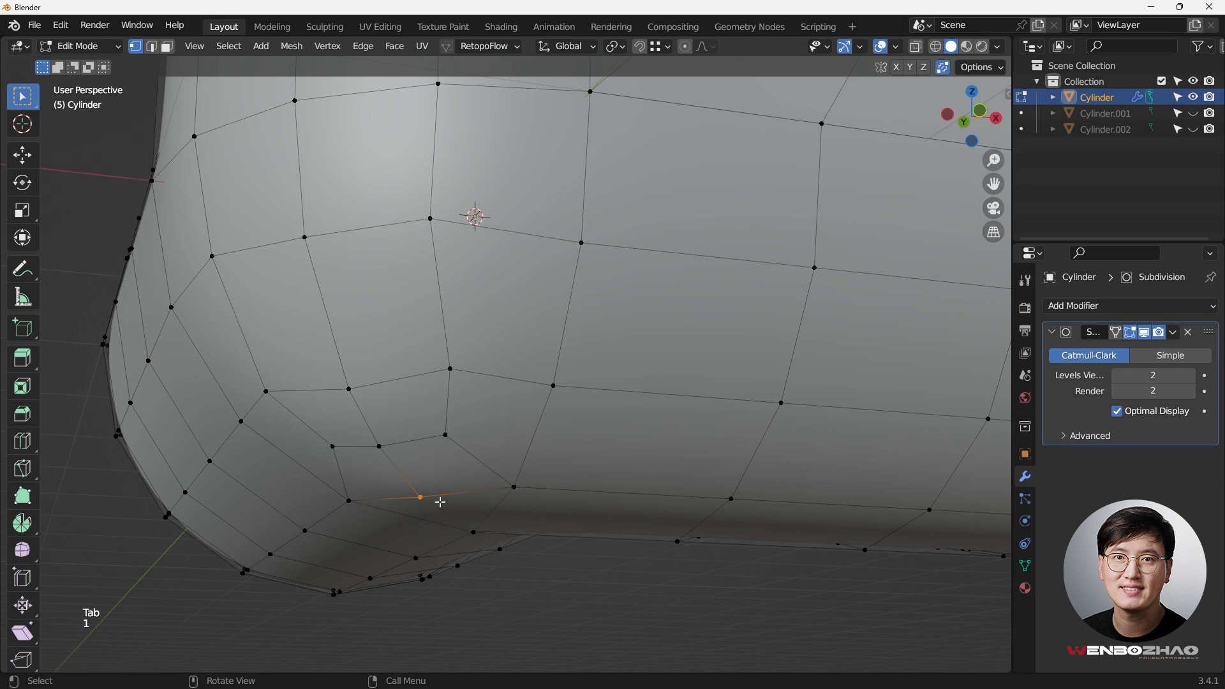
key("g")
key("z")
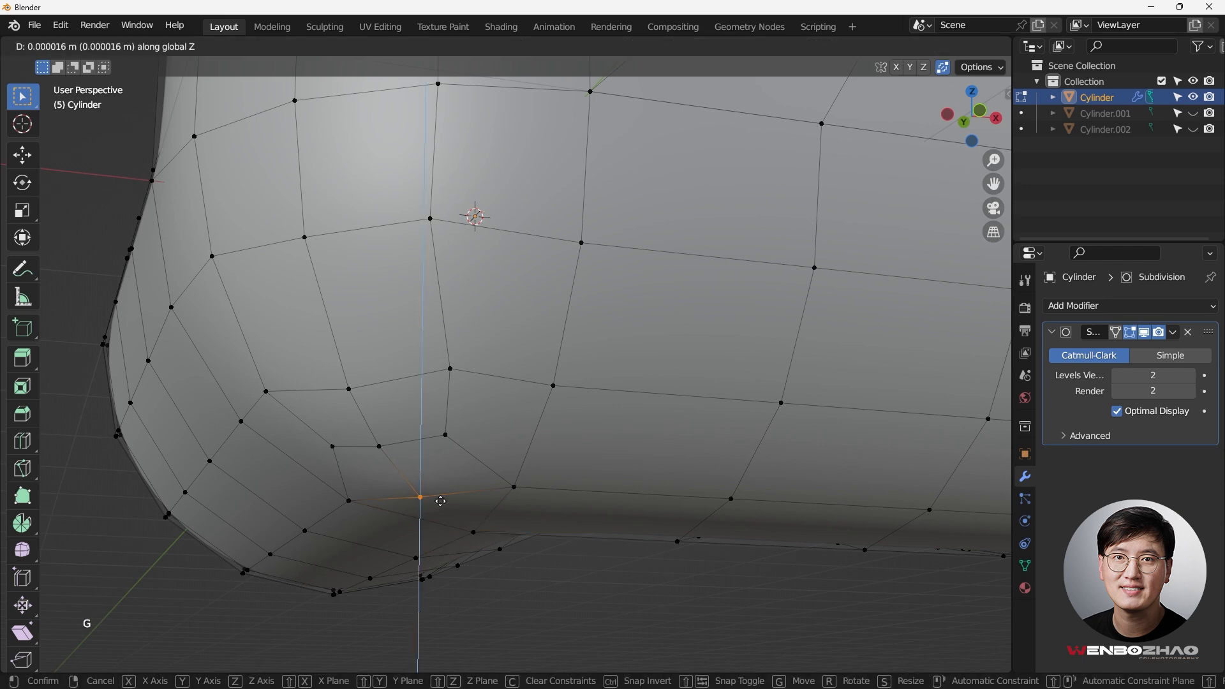
left_click(439, 498)
Step: Examine the joint's shading in Object Mode from the front, side and perspective views
key("Tab")
middle_click_drag(454, 446, 689, 347)
scroll(574, 465, "down", 5)
key("KP_1")
key("KP_3")
middle_click_drag(584, 370, 605, 300)
key("Tab")
key("Tab")
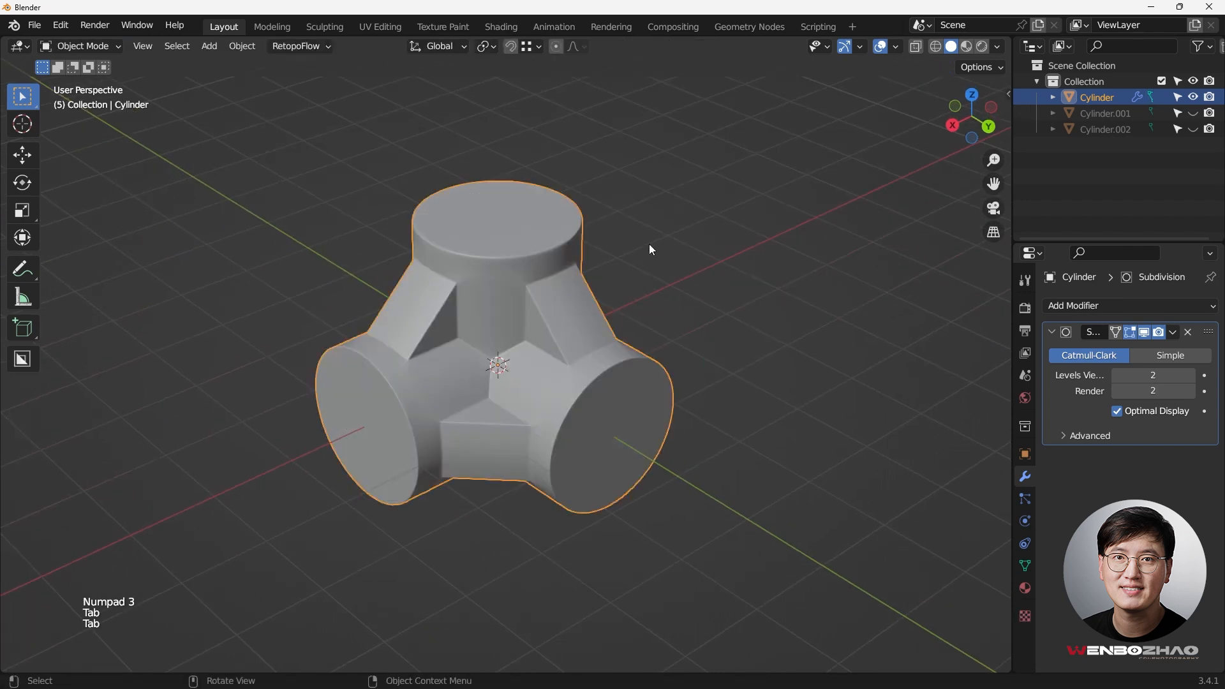
Step: In face selection, select all faces with 4 vertices to examine the mesh for non-quad faces
key("Tab")
left_click(167, 47)
key("q")
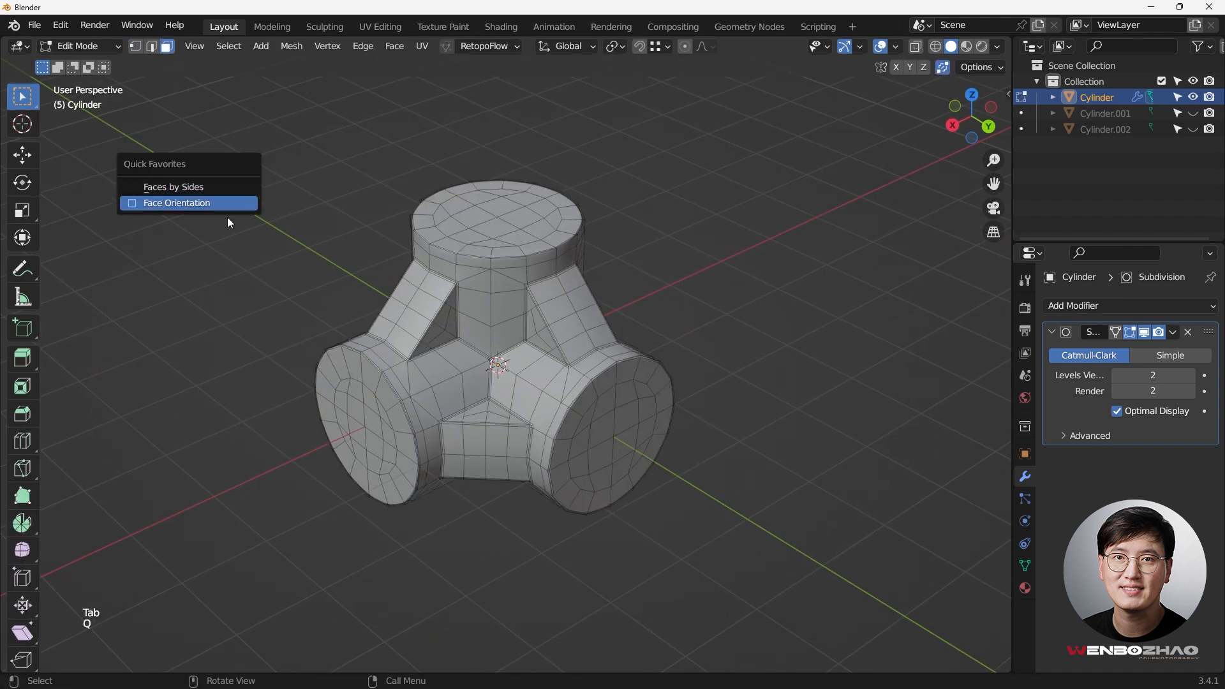
left_click(228, 187)
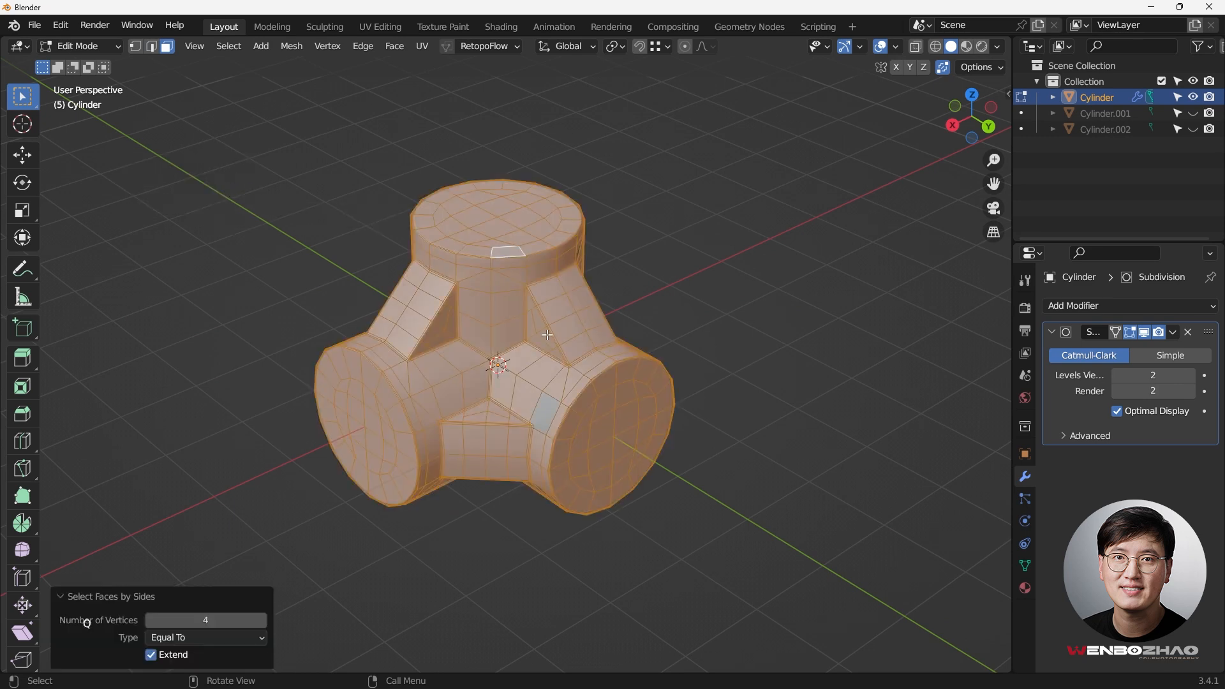
scroll(567, 392, "up", 2)
scroll(568, 393, "up", 4)
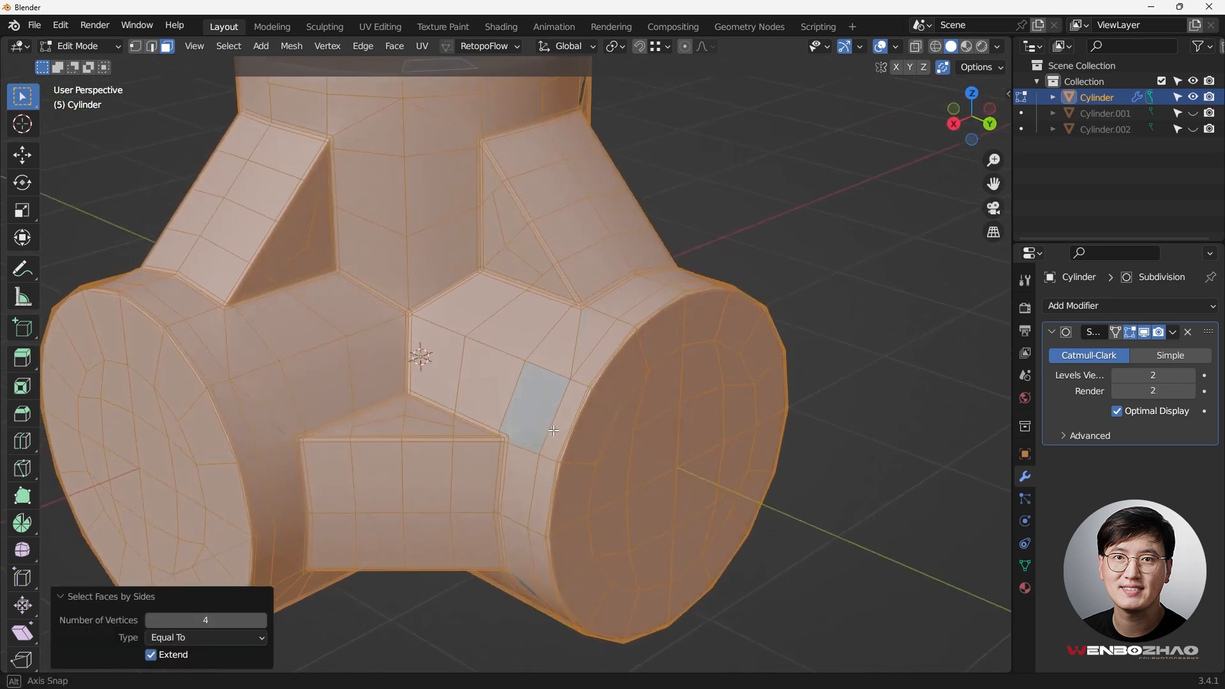
middle_click_drag(558, 413, 564, 414)
Step: Connect the vertices at the lower rib's corner to the vertex above near the pipe's end to split the non-quad face
key("1")
scroll(524, 426, "up", 2)
left_click_drag(531, 427, 514, 444)
scroll(520, 439, "up", 2)
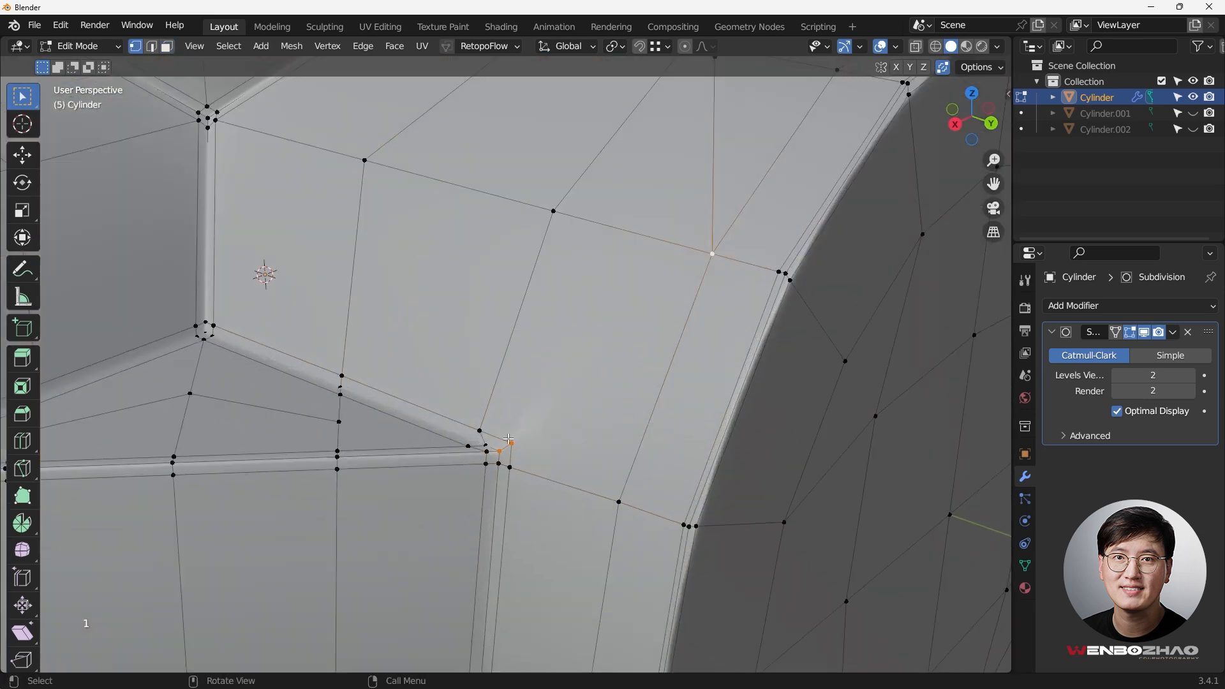
left_click_drag(697, 245, 714, 257, "shift")
key("j")
Step: Select the four-sided faces again and examine the unselected areas around the rib tips on the joint's rear sides
scroll(689, 275, "down", 4)
middle_click_drag(663, 281, 615, 301)
scroll(615, 301, "down", 4)
key("q")
key("q")
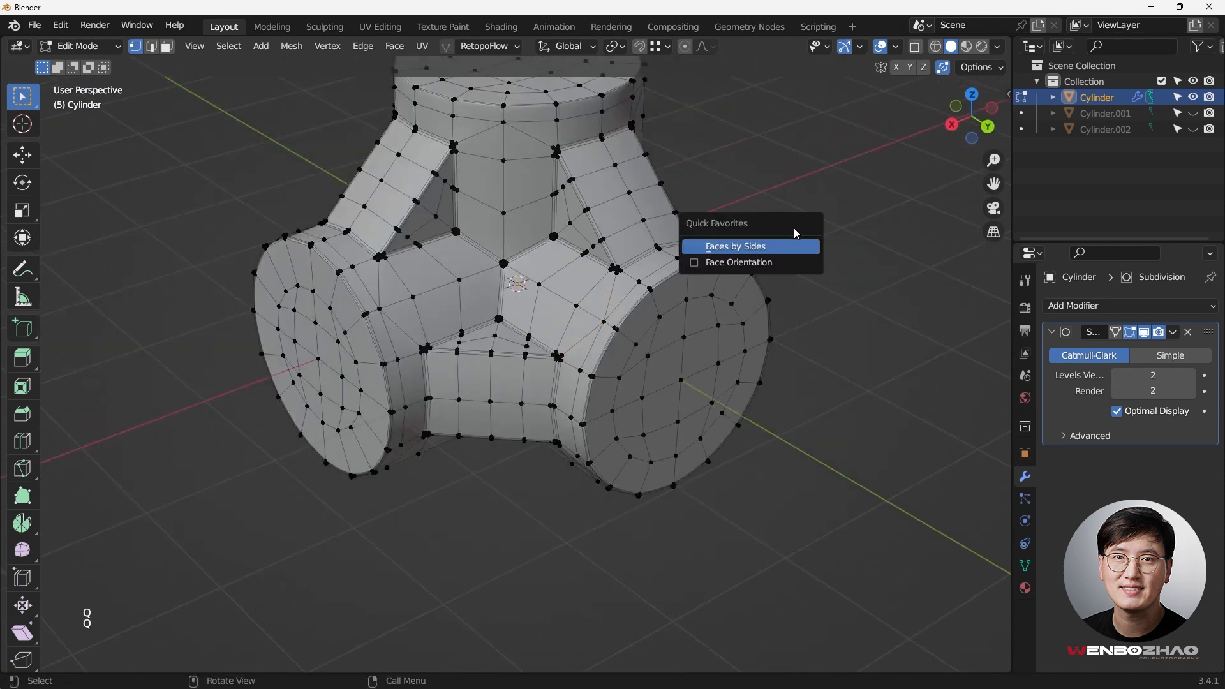
left_click(771, 246)
middle_click_drag(752, 267, 648, 300)
scroll(423, 292, "up", 6)
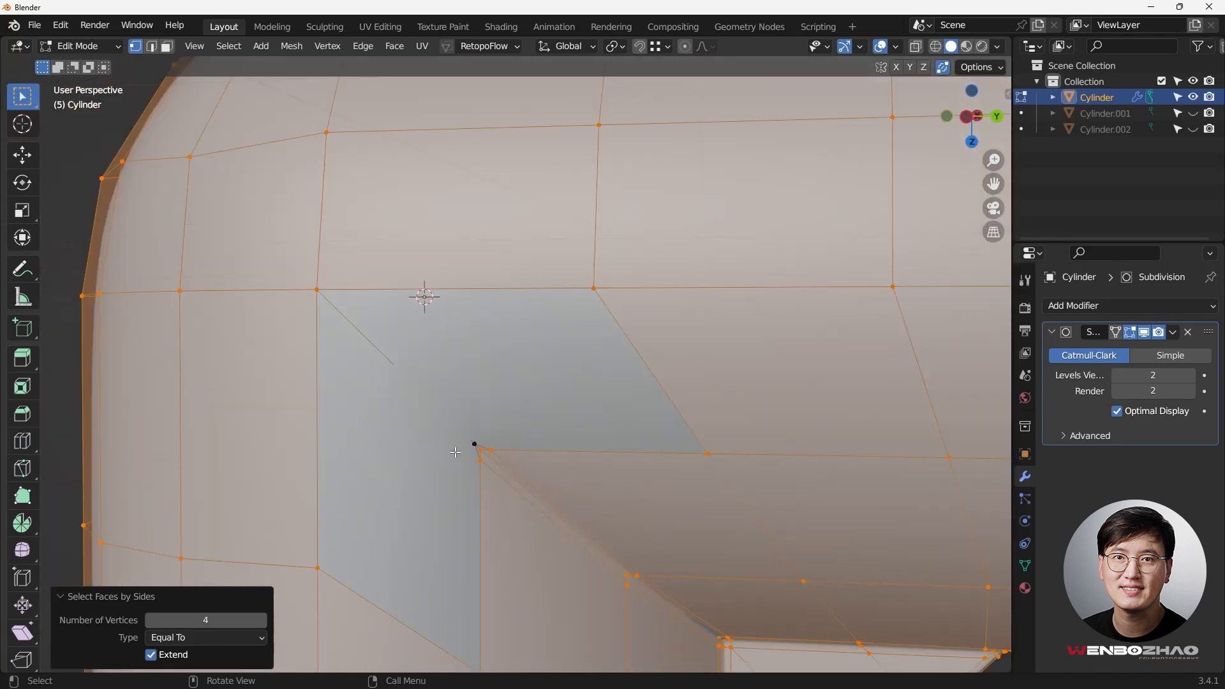
scroll(469, 444, "down", 5)
mouse_move(469, 445)
middle_mouse_down()
mouse_move(480, 460)
mouse_move(446, 465)
mouse_move(448, 446)
middle_mouse_up()
scroll(481, 479, "up", 5)
scroll(448, 446, "down", 6)
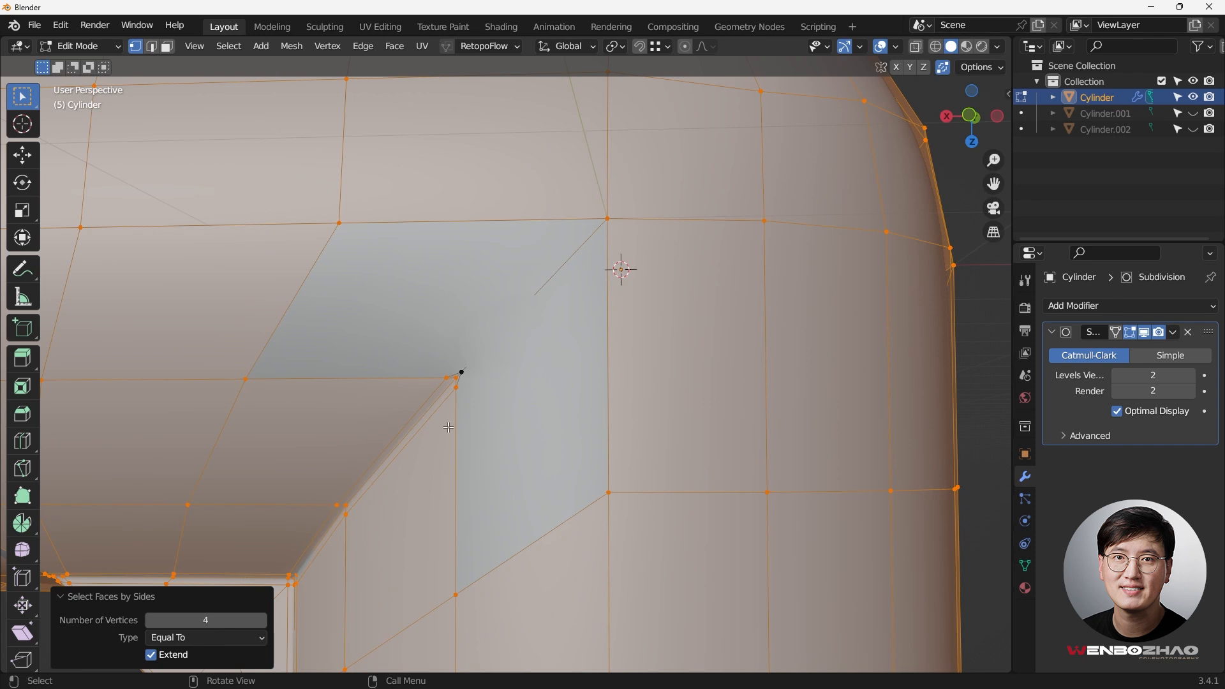
Step: Slide the inner vertex at the rib's tip along its edge by a factor of 0.115 and dissolve the short edge extending to the tip
scroll(464, 371, "up", 3)
left_click(448, 377)
scroll(456, 377, "up", 2)
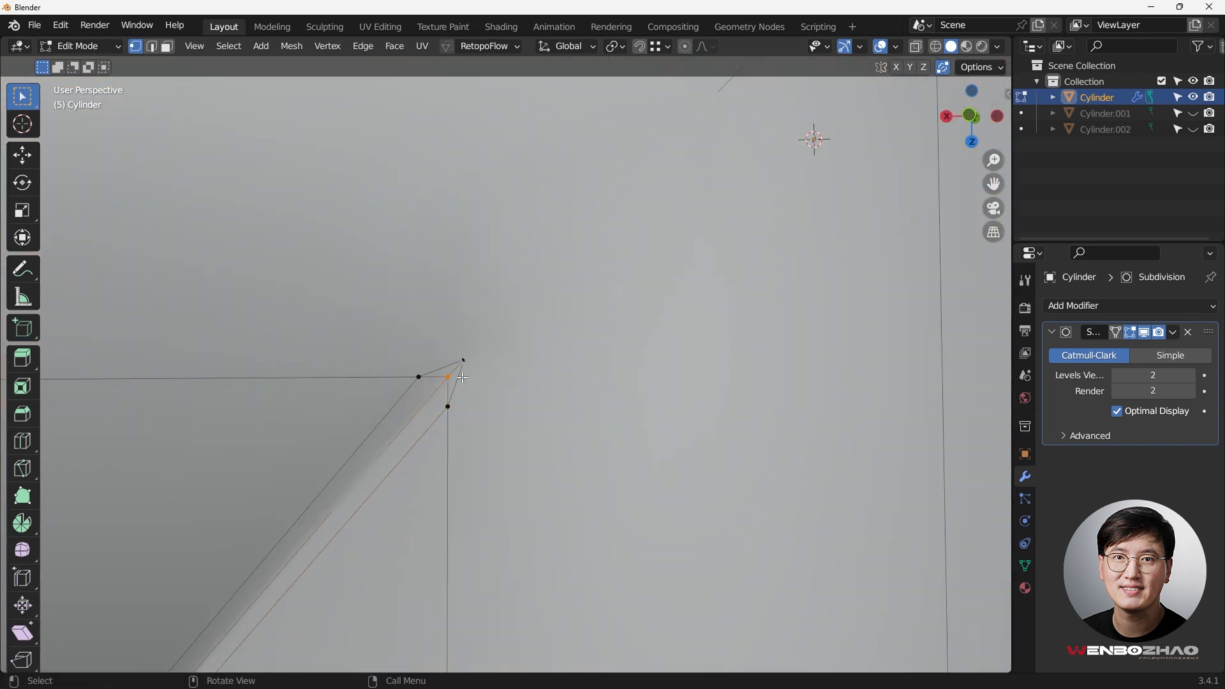
key("g")
key("g")
left_click(443, 393)
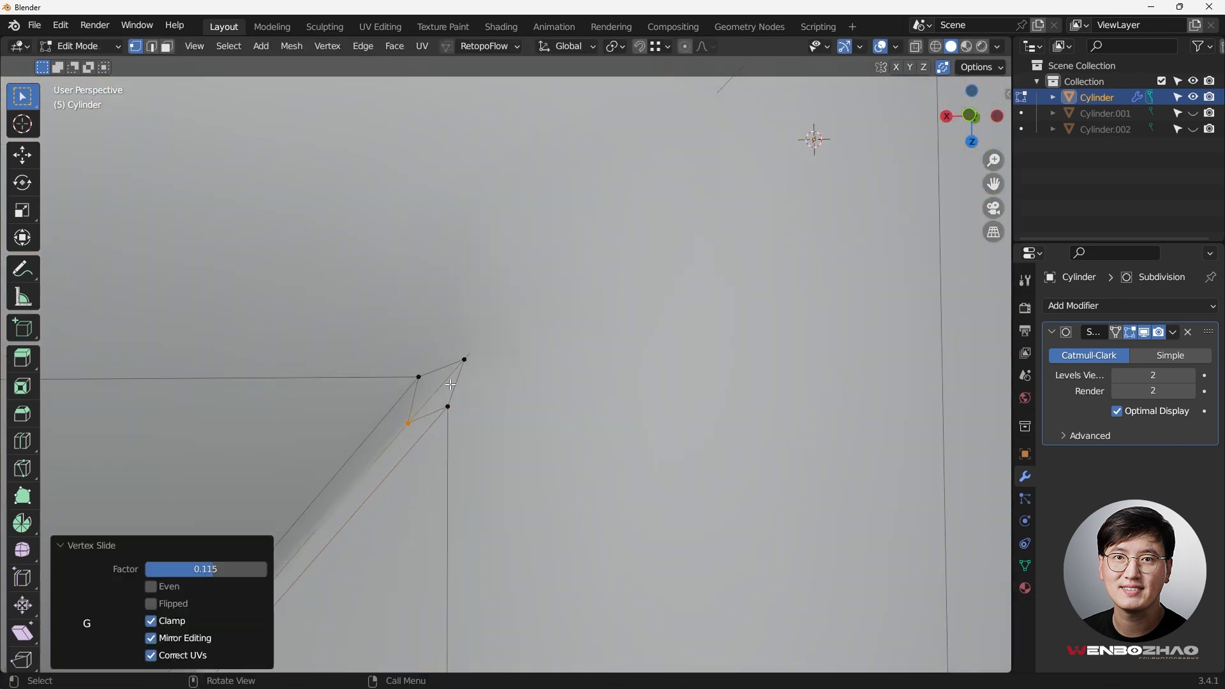
key("2")
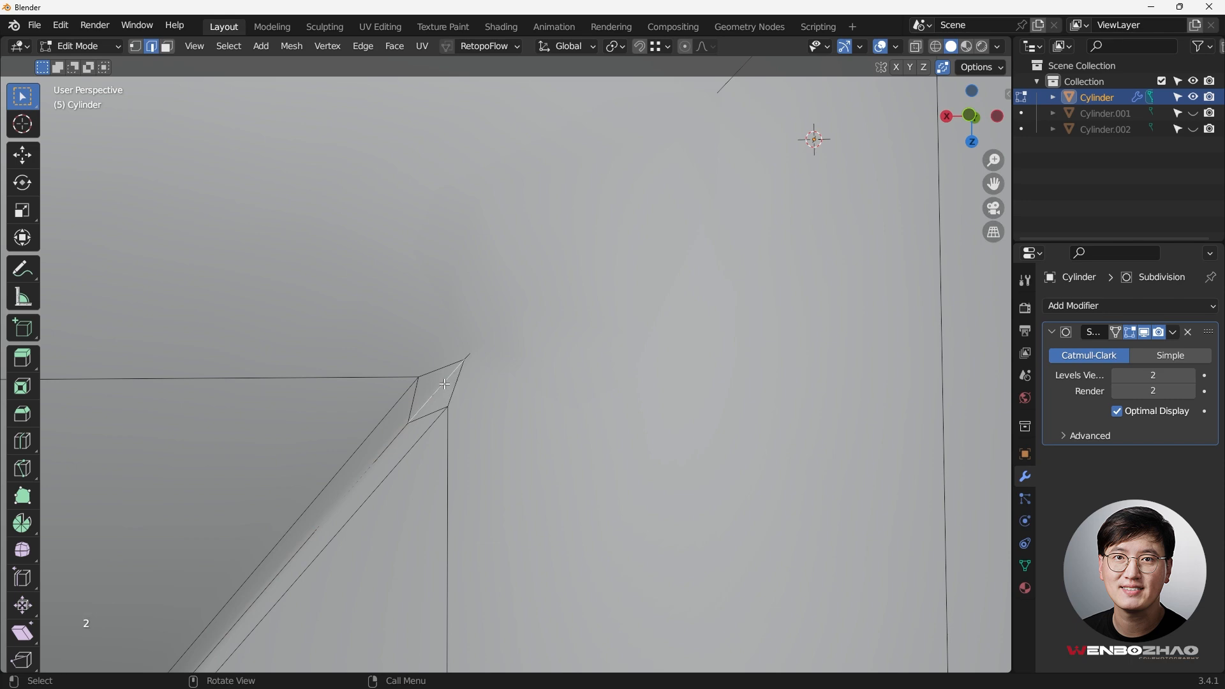
key("x")
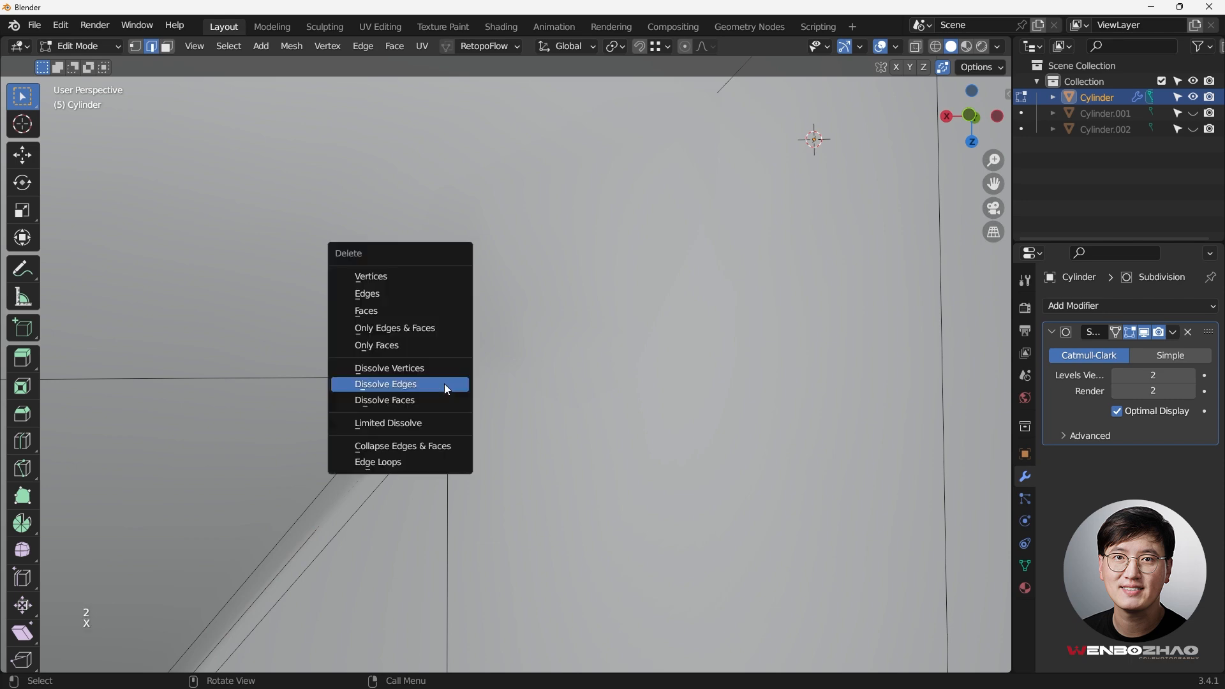
left_click(444, 384)
Step: On the other rear side, slide the rib tip's inner vertex by a factor of about 0.117 and dissolve the short edge at the tip
scroll(444, 384, "down", 7)
middle_click_drag(669, 392, 528, 401)
scroll(527, 401, "up", 8)
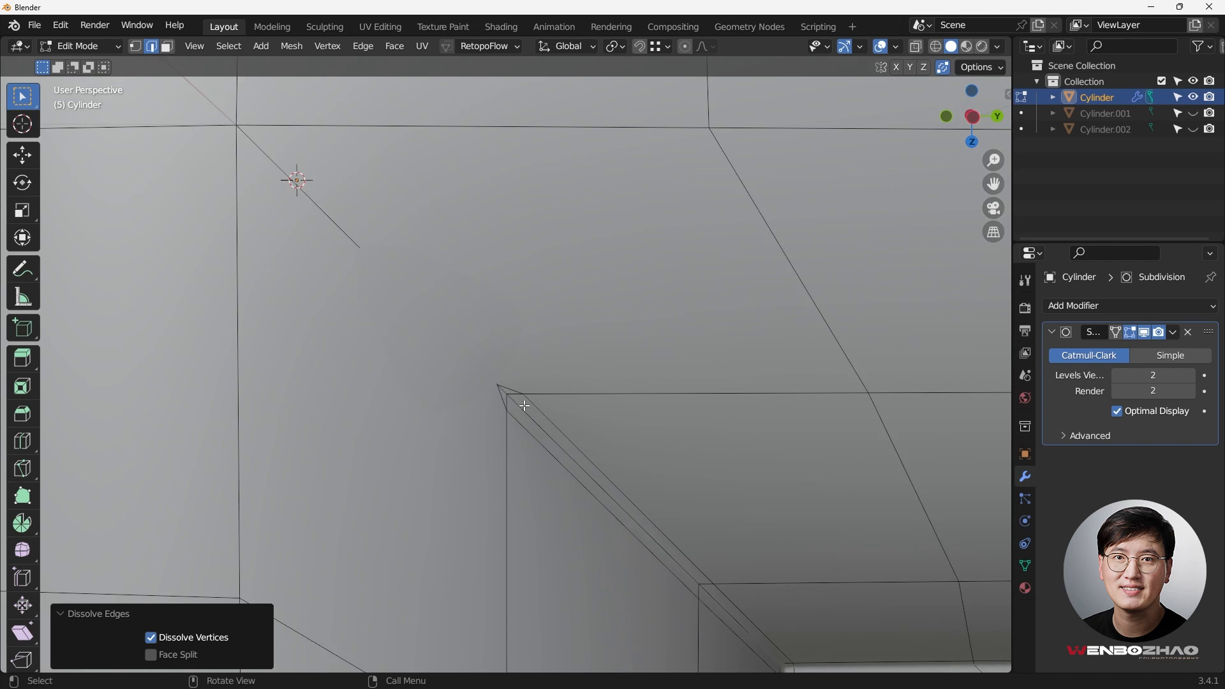
key("1")
left_click(506, 393)
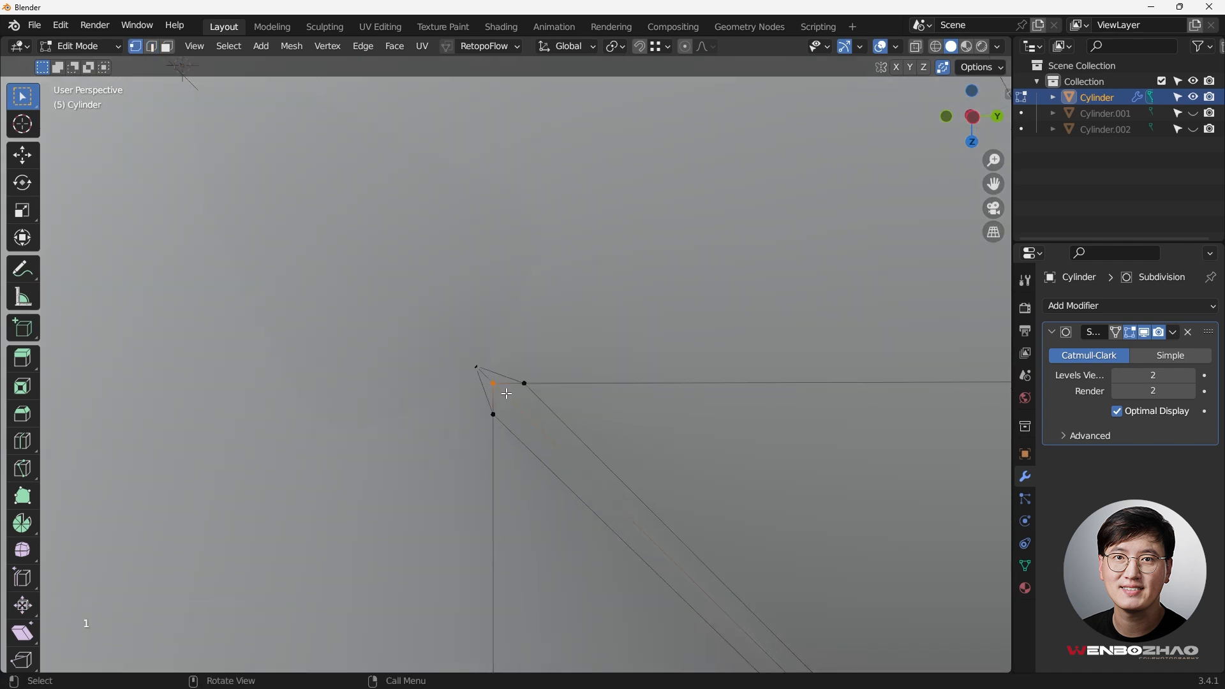
key("g")
key("g")
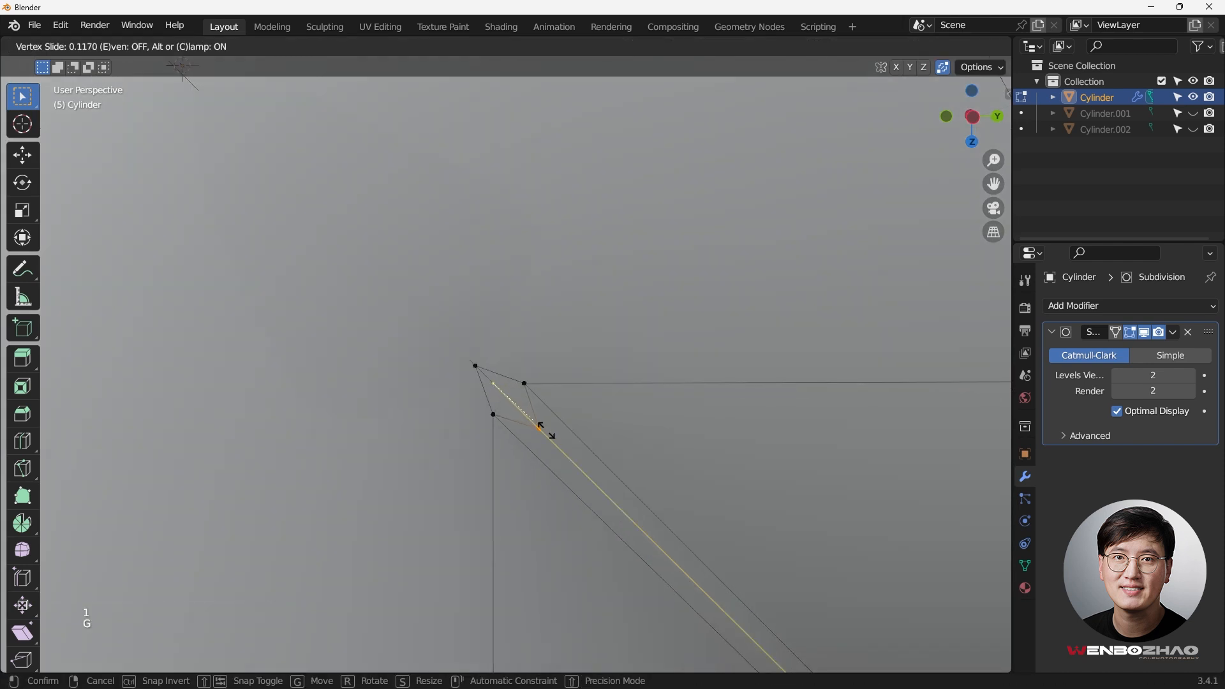
left_click(547, 433)
key("2")
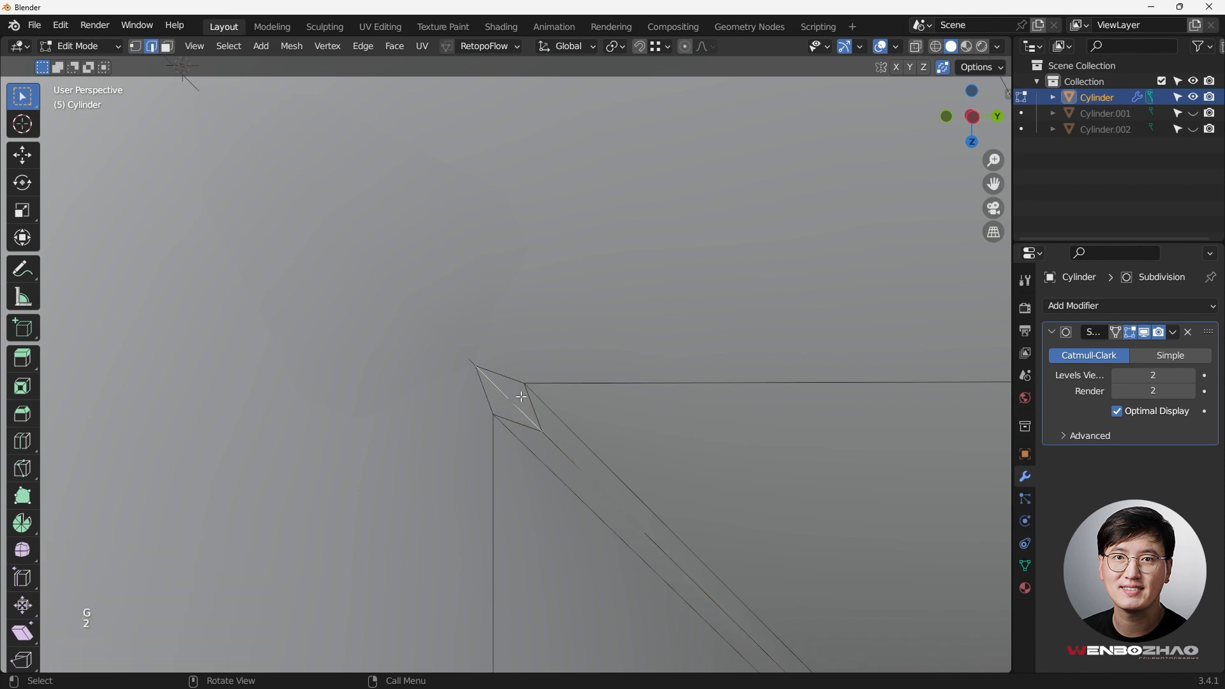
key("x")
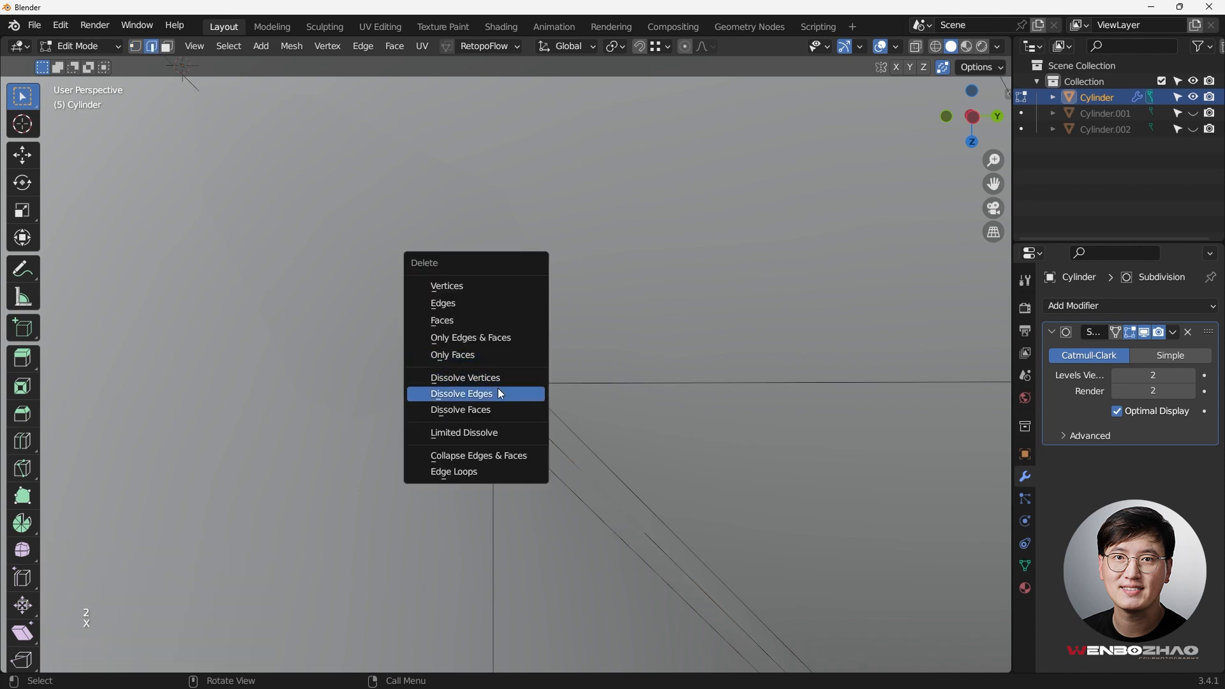
left_click(501, 393)
Step: Check the shading of the whole joint in Object Mode from the rear, front and perspective views
scroll(547, 411, "down", 8)
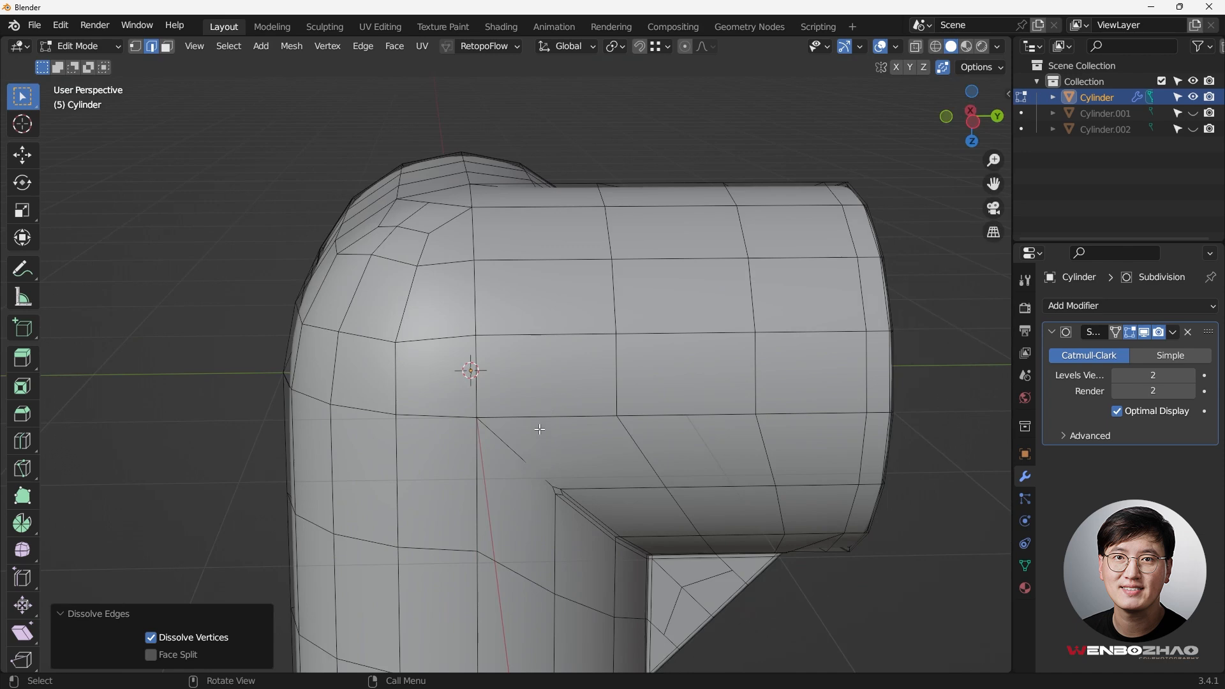
key("Tab")
scroll(547, 420, "down", 3)
middle_click_drag(555, 410, 592, 400)
key("KP_1")
scroll(542, 392, "down", 3)
middle_click_drag(520, 383, 653, 319)
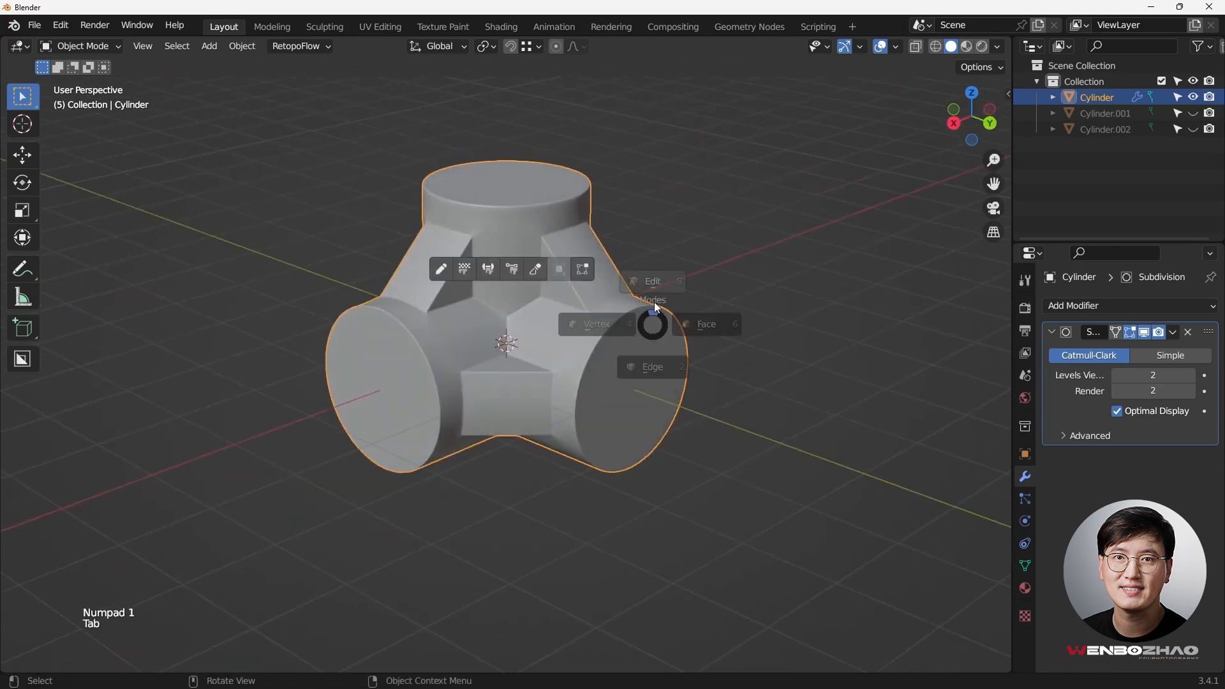
Step: In face selection, show the Face Orientation overlay to check the normals, and turn it off again
key("Tab")
left_click(164, 47)
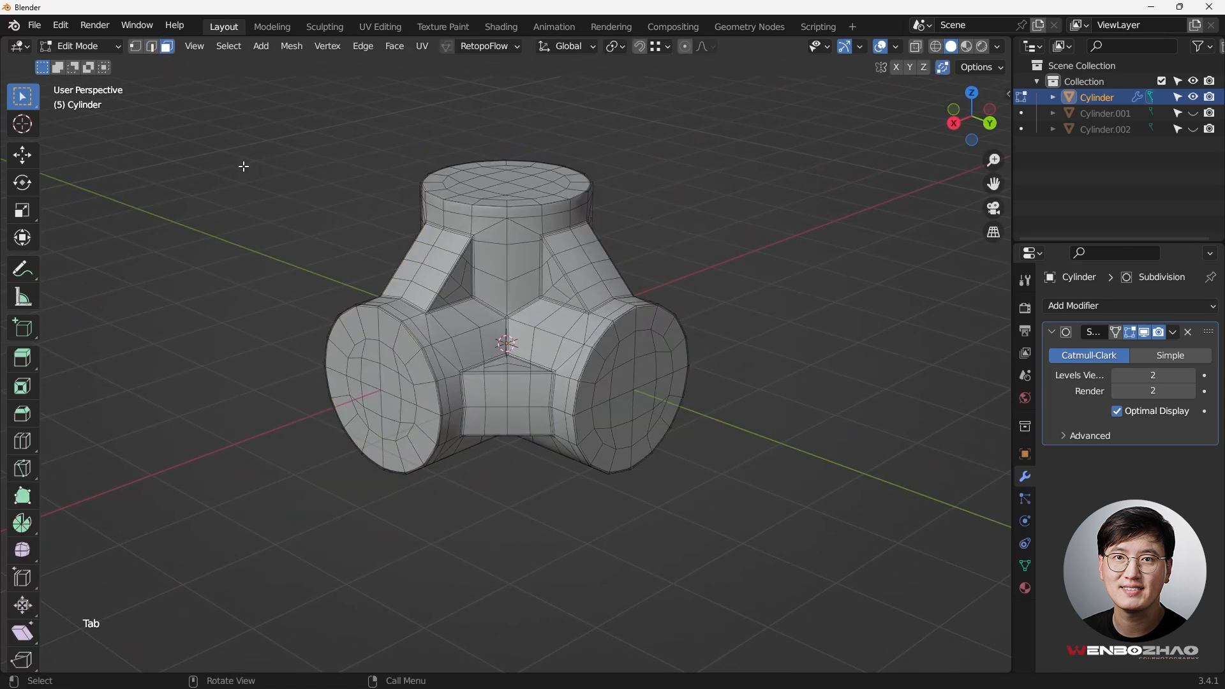
middle_click_drag(240, 164, 287, 246, "shift")
key("q")
left_click(279, 265)
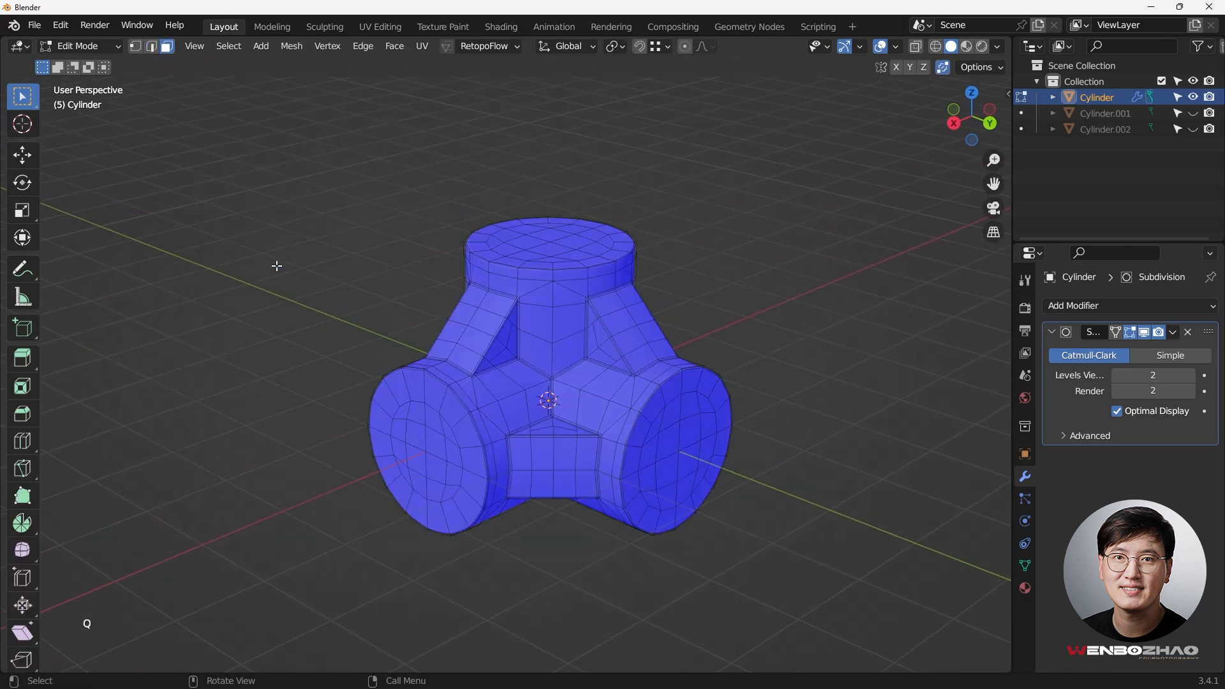
key("q")
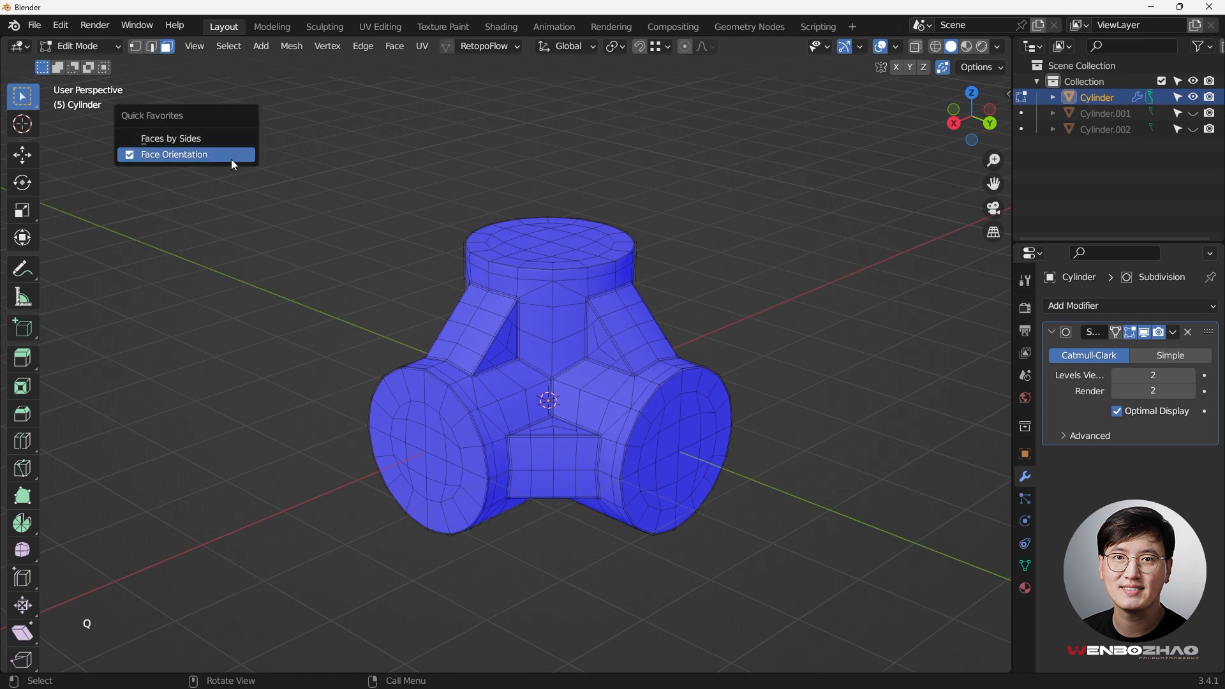
left_click(222, 153)
Step: Select all four-sided faces and examine the rib tip on the underside with the Subdivision modifier's viewport display turned off
key("q")
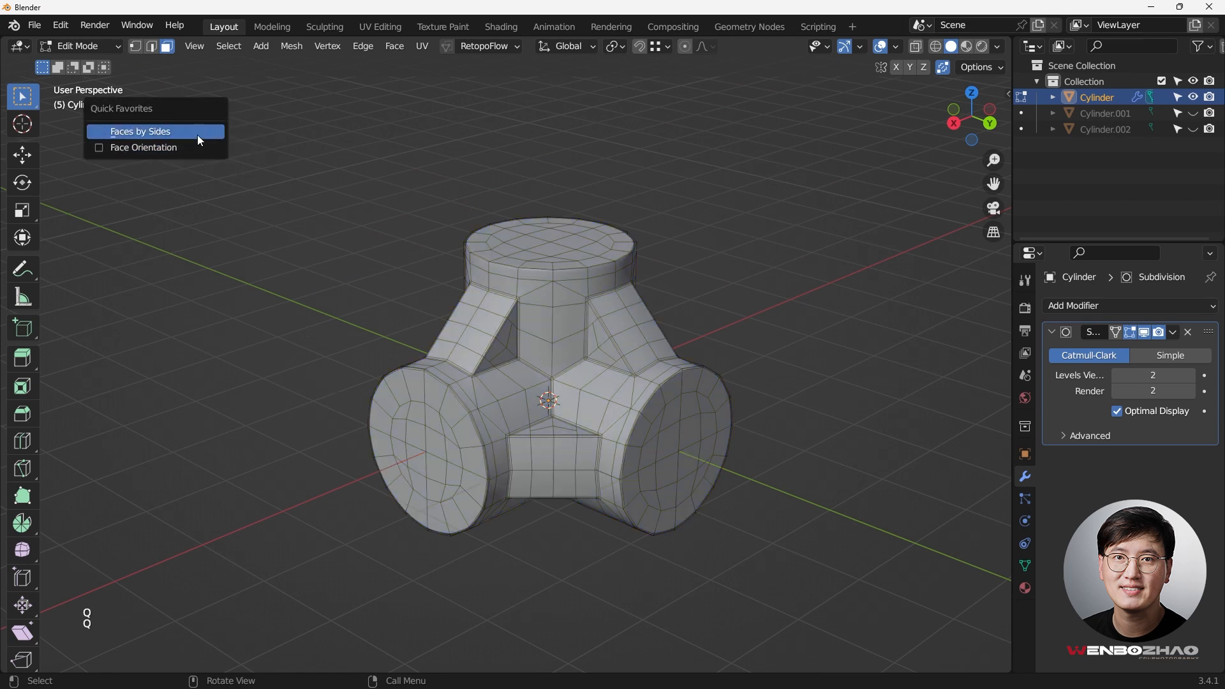
left_click(197, 134)
middle_click_drag(476, 380, 583, 137)
scroll(558, 291, "up", 5)
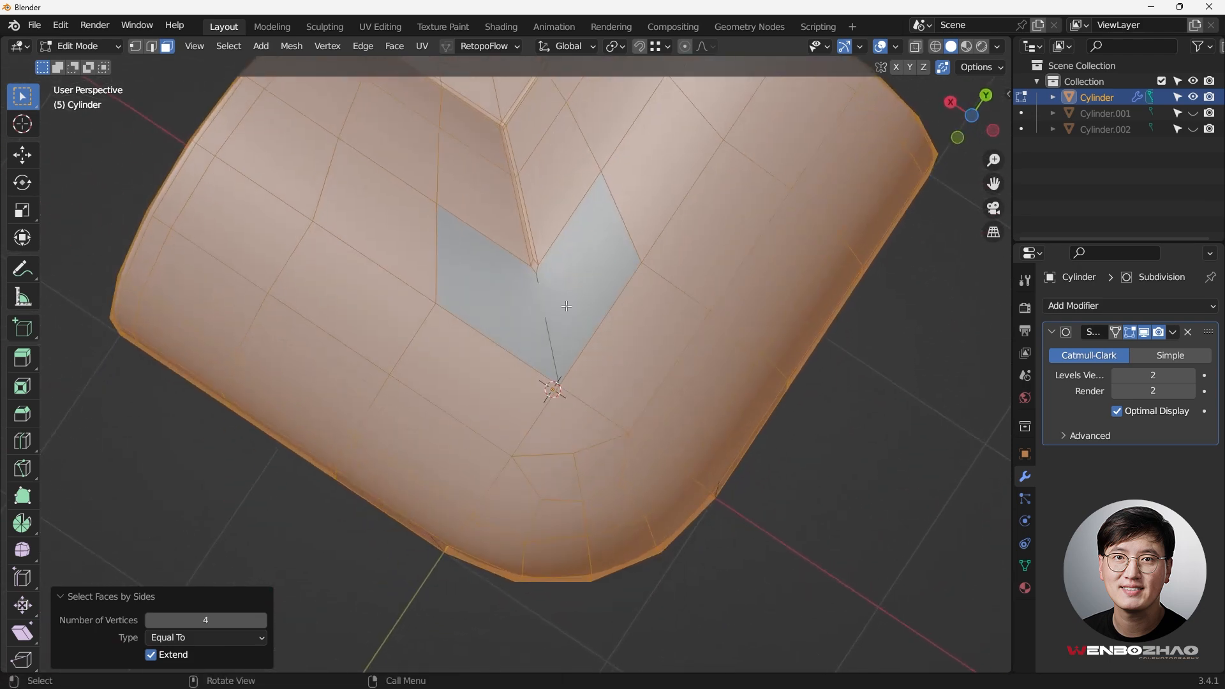
key("1")
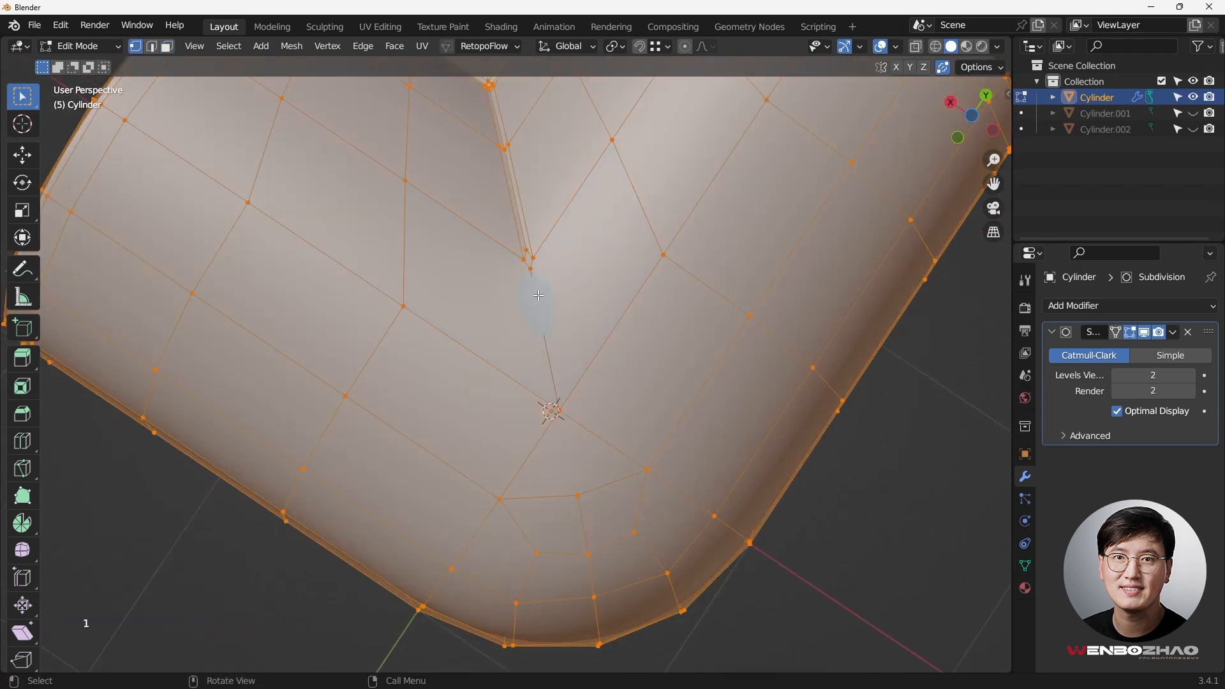
middle_click_drag(566, 293, 622, 254)
scroll(546, 283, "up", 1)
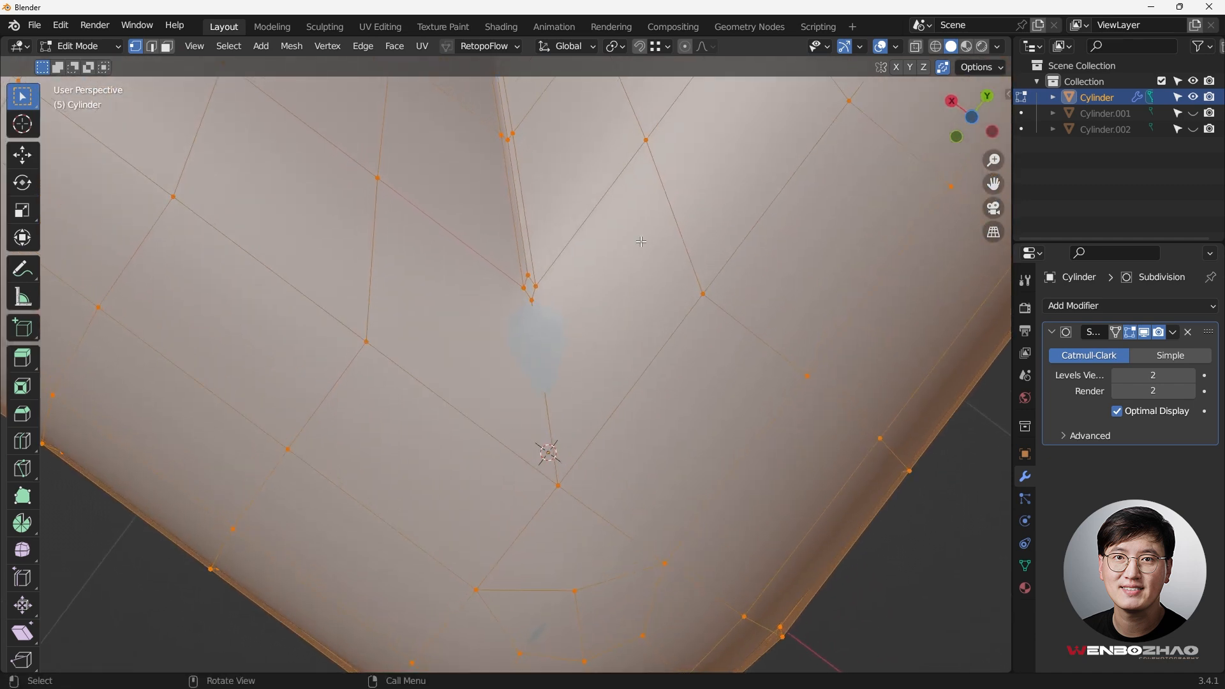
left_click(1143, 332)
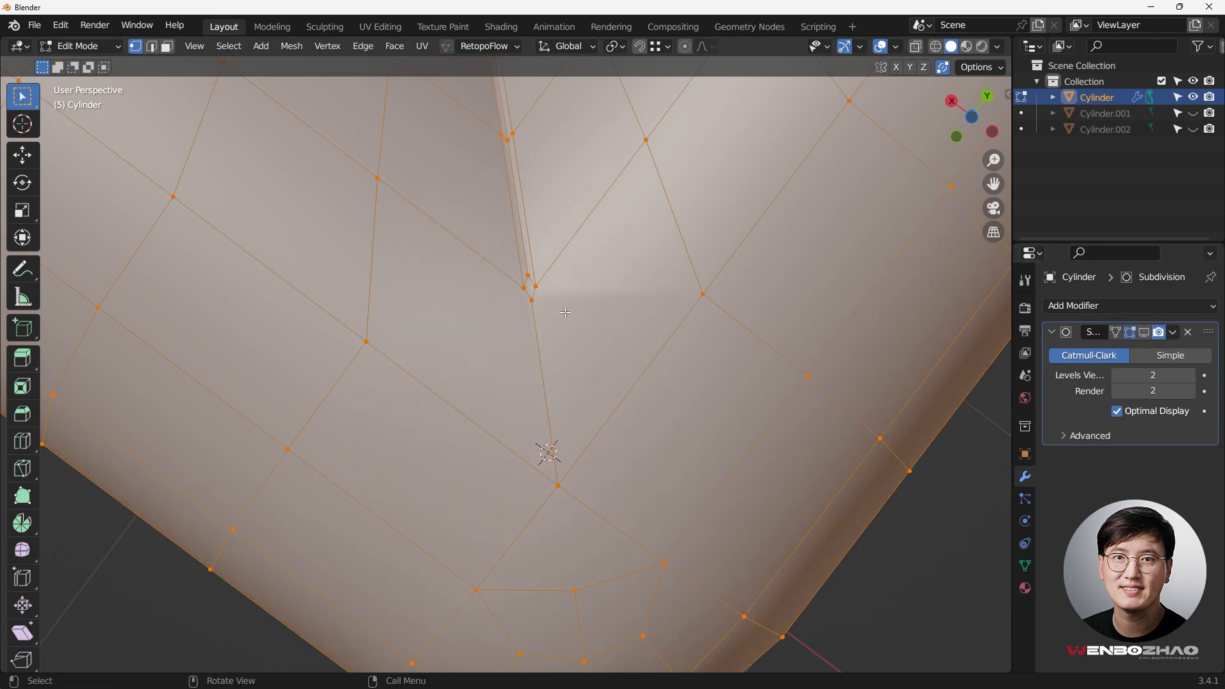
Step: Merge all of the mesh's vertices by distance, using a merge distance of 0.0001 m
scroll(563, 329, "down", 5)
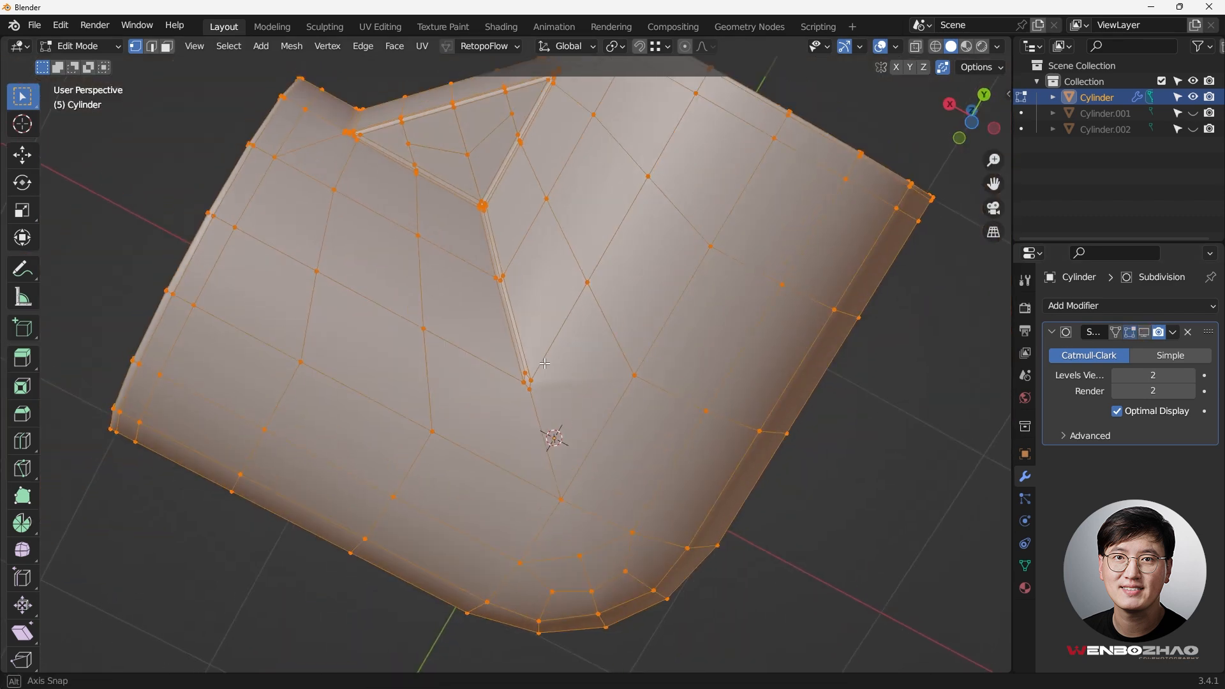
key("m")
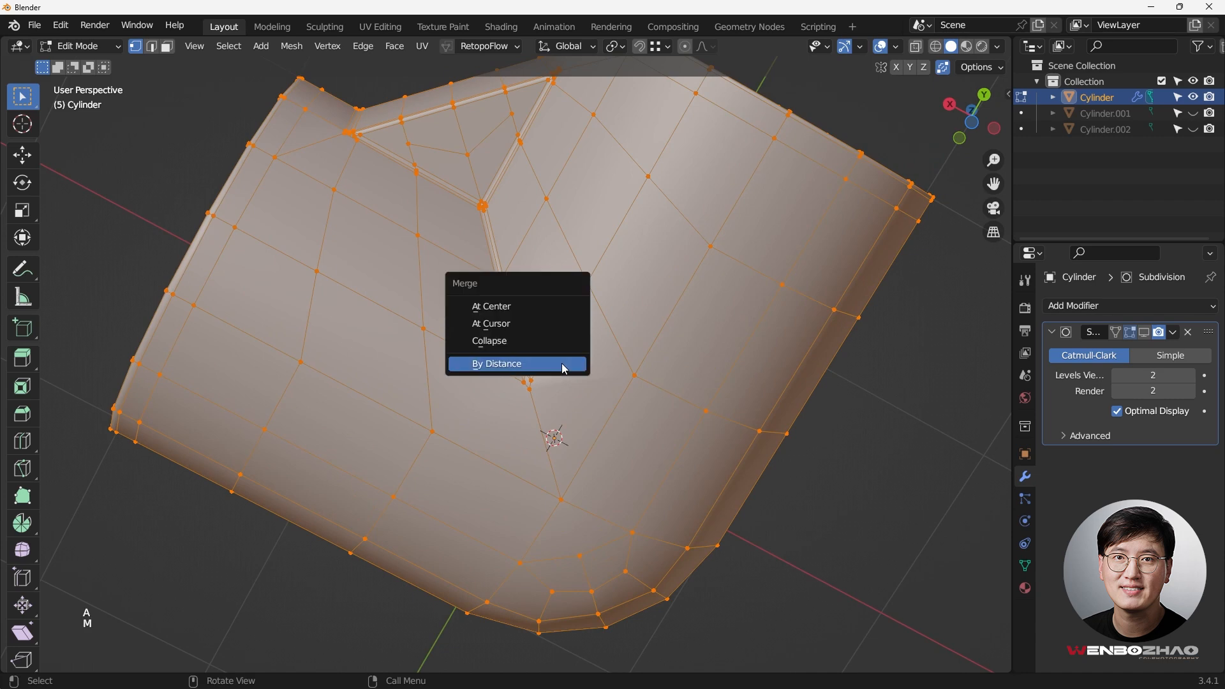
left_click(562, 364)
scroll(576, 425, "up", 3)
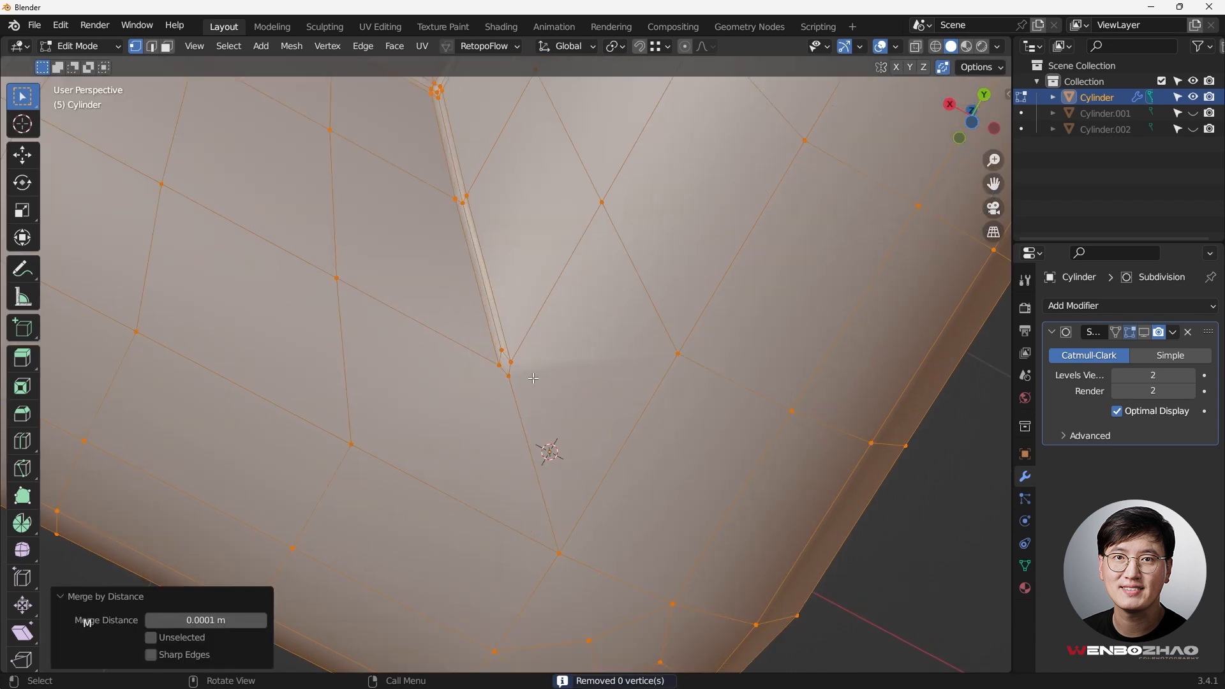
scroll(531, 378, "up", 2)
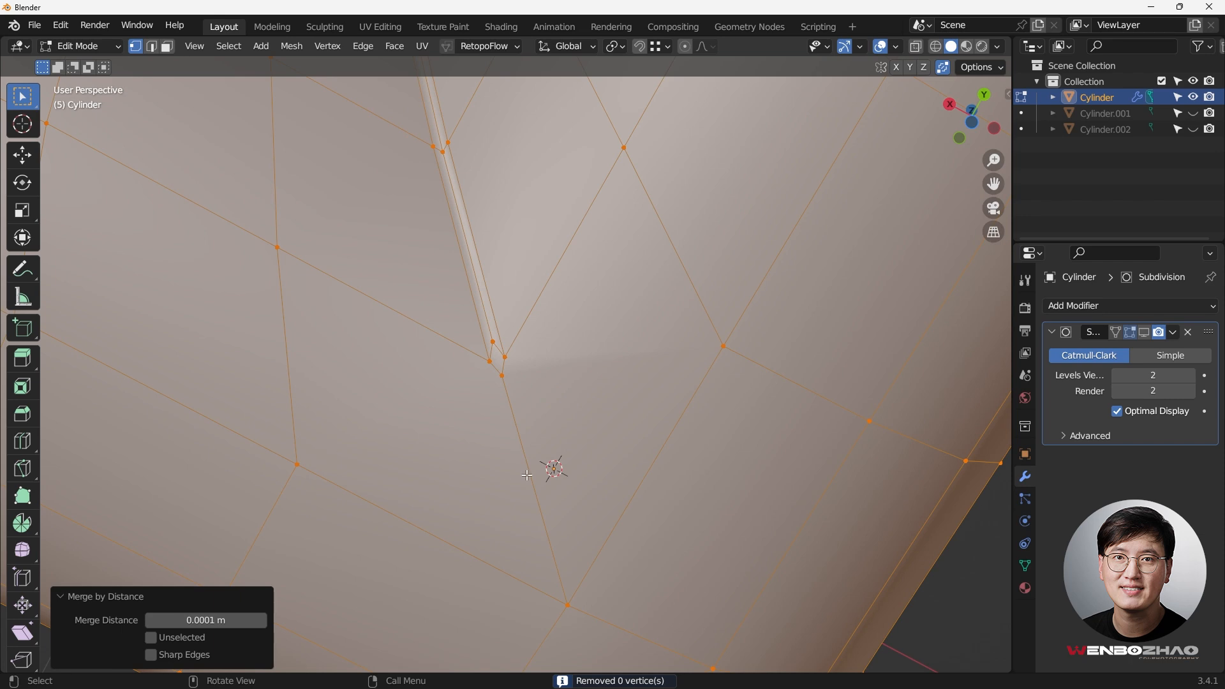
Step: Examine the topology and shading around the rib tip on the underside from several angles
scroll(578, 387, "down", 3)
scroll(531, 377, "up", 3)
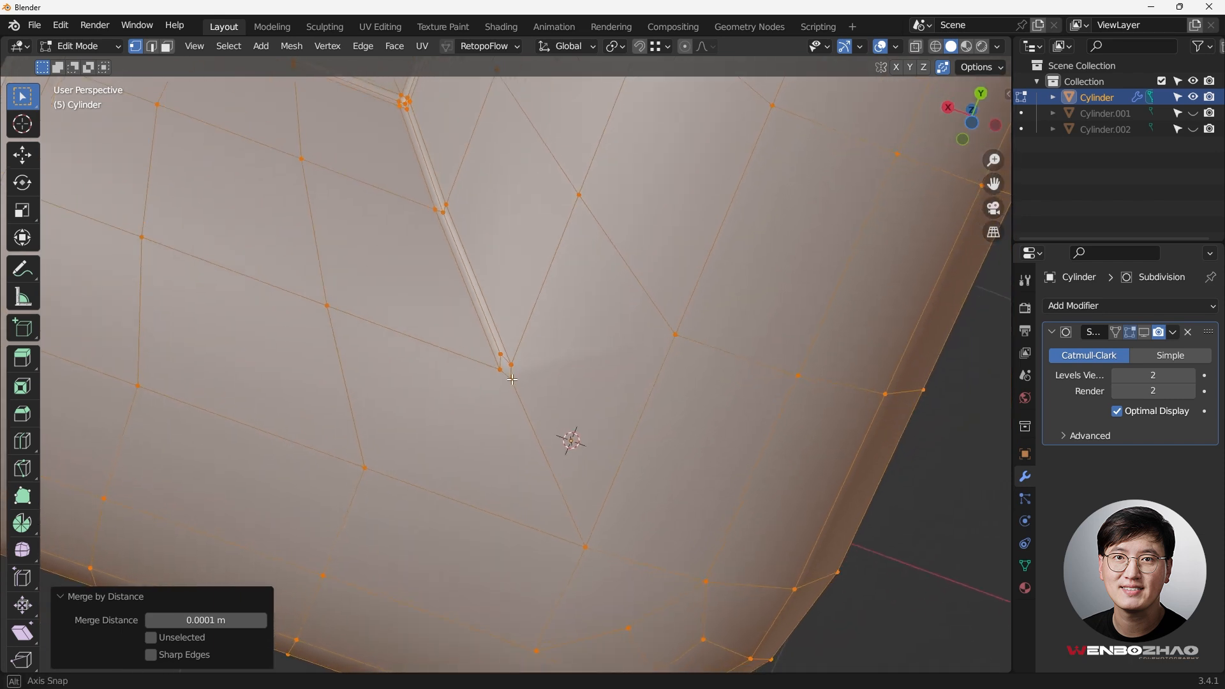
scroll(561, 395, "down", 4)
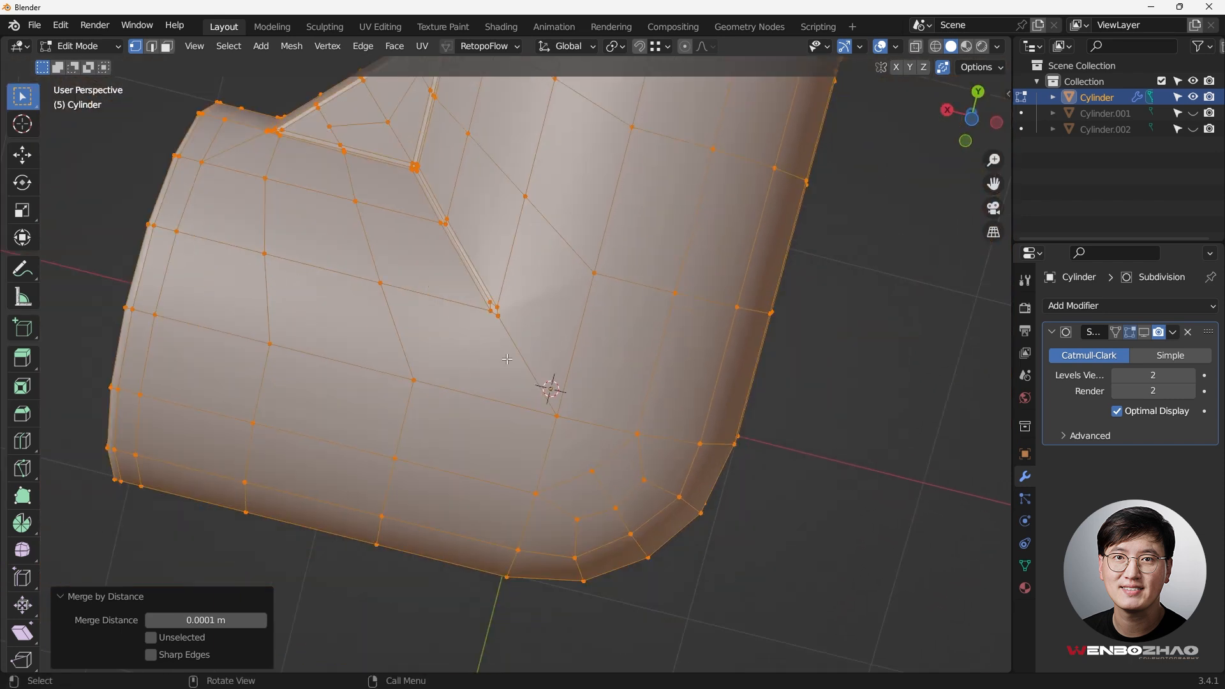
scroll(536, 377, "up", 3)
scroll(532, 368, "up", 1, "shift")
key("ctrl+r")
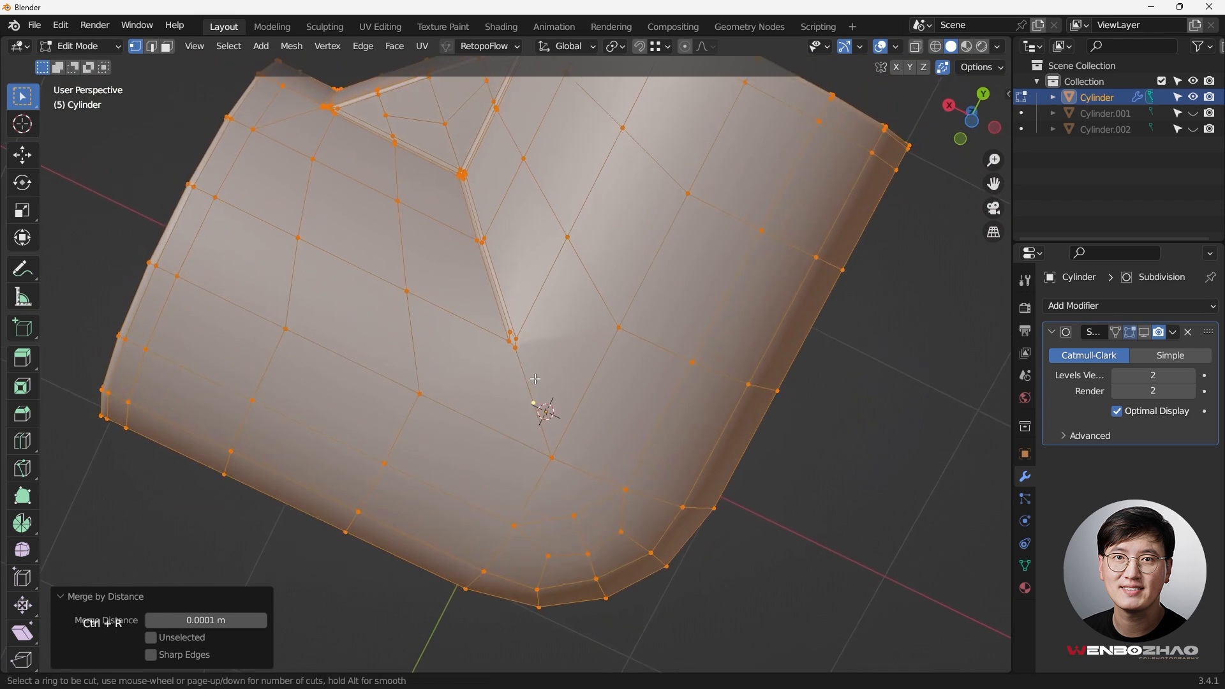
key("Escape")
scroll(529, 357, "up", 3)
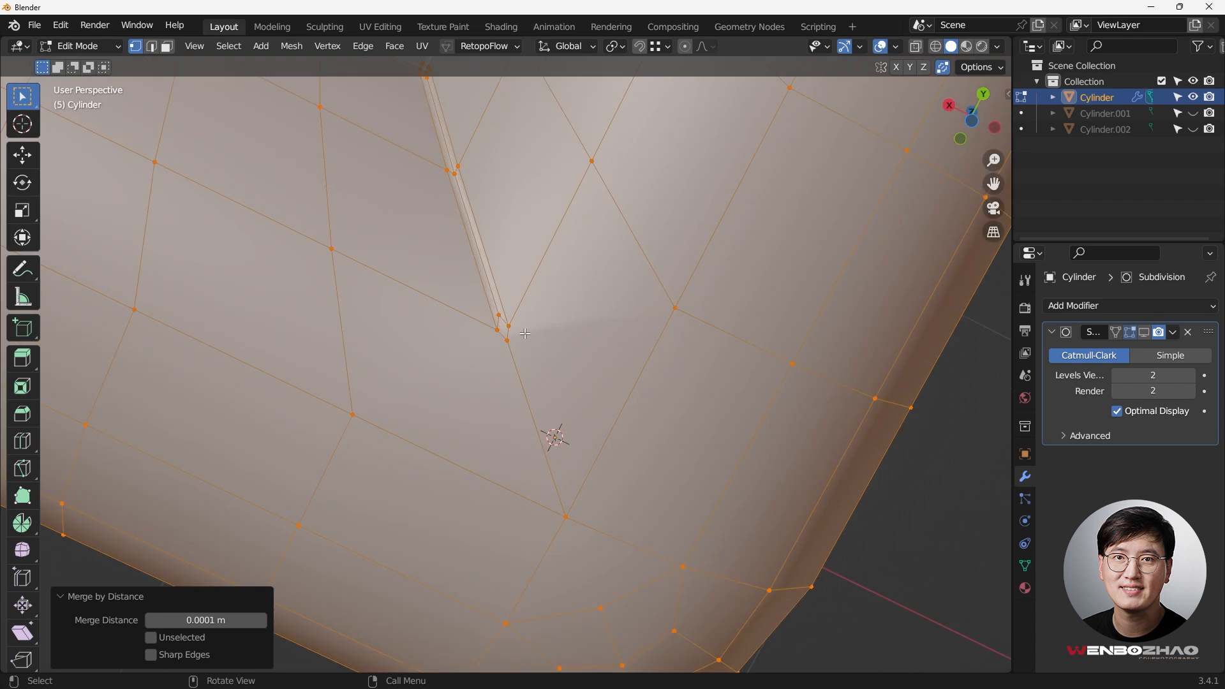
scroll(512, 338, "up", 3)
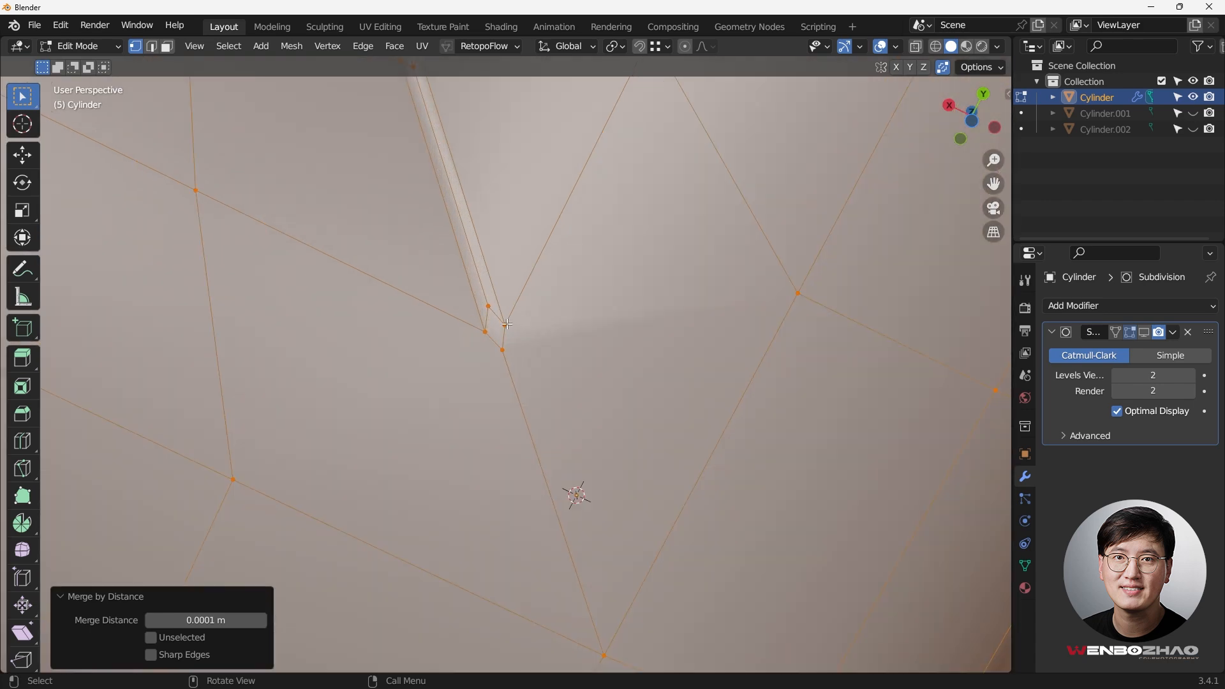
scroll(513, 324, "down", 3)
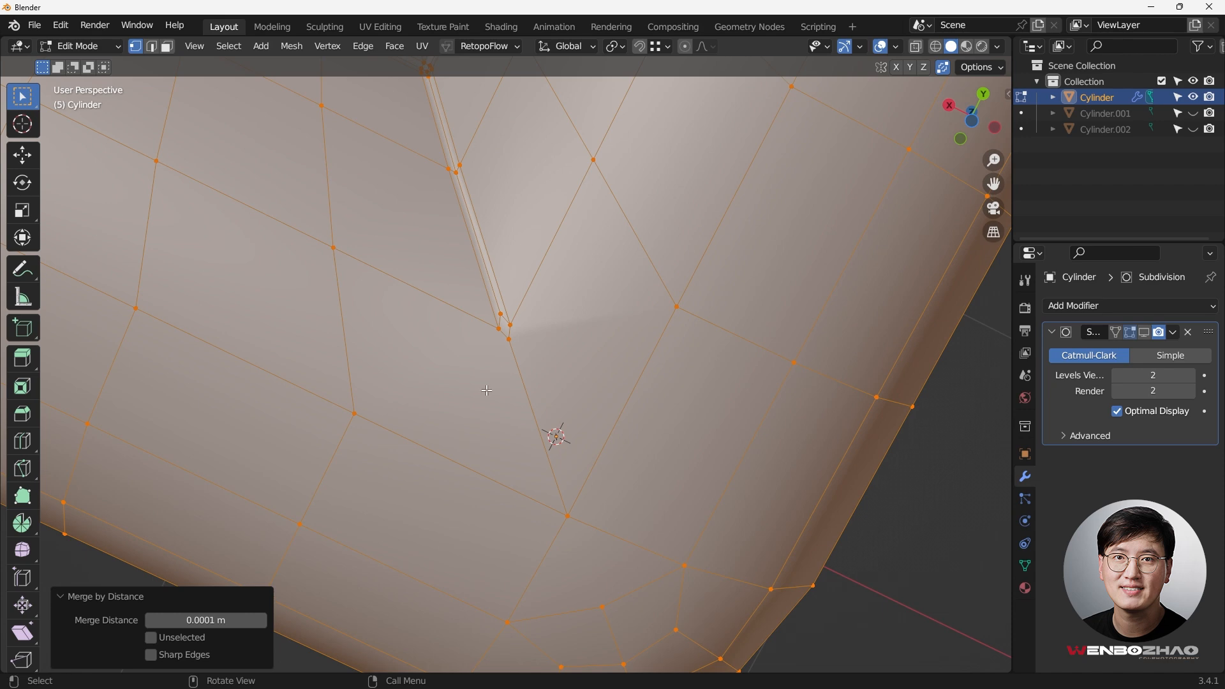
middle_click_drag(475, 399, 544, 428)
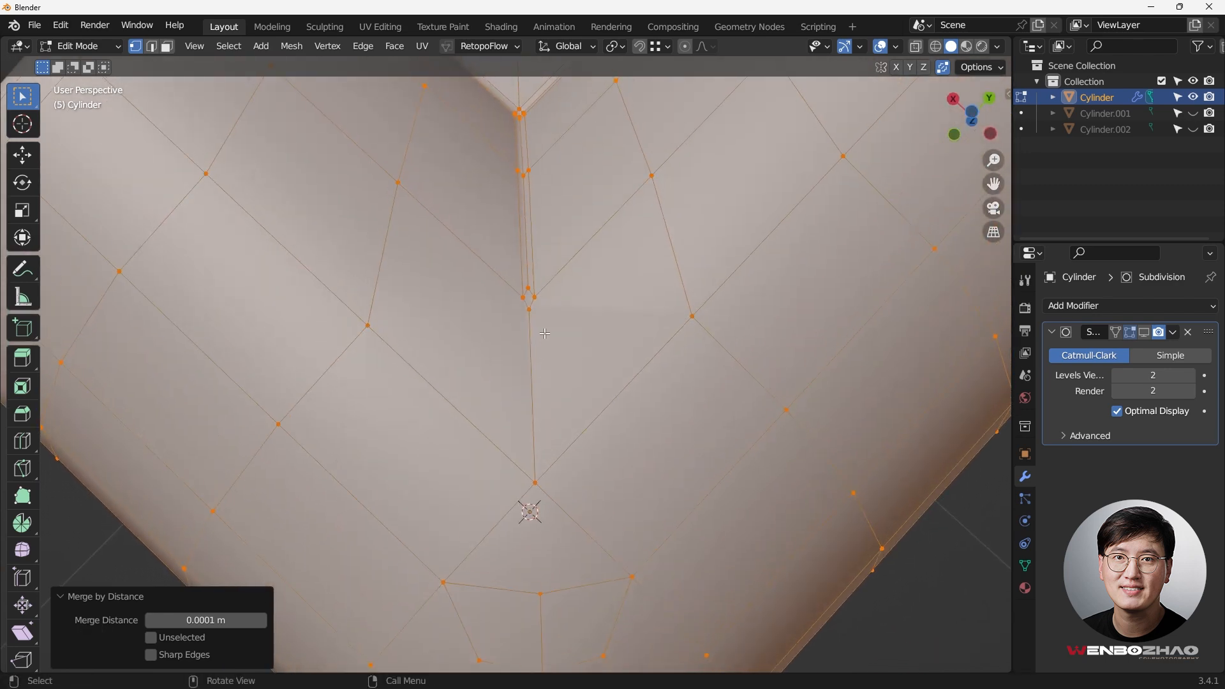
scroll(544, 333, "down", 3)
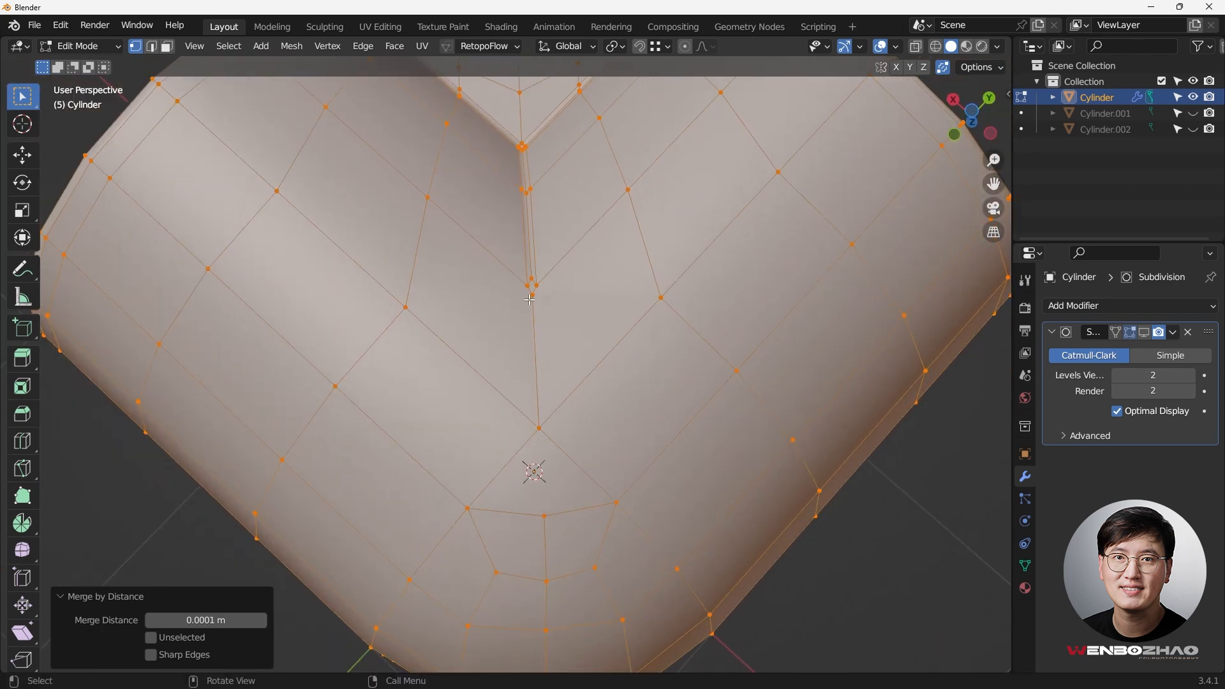
middle_click_drag(421, 289, 322, 297)
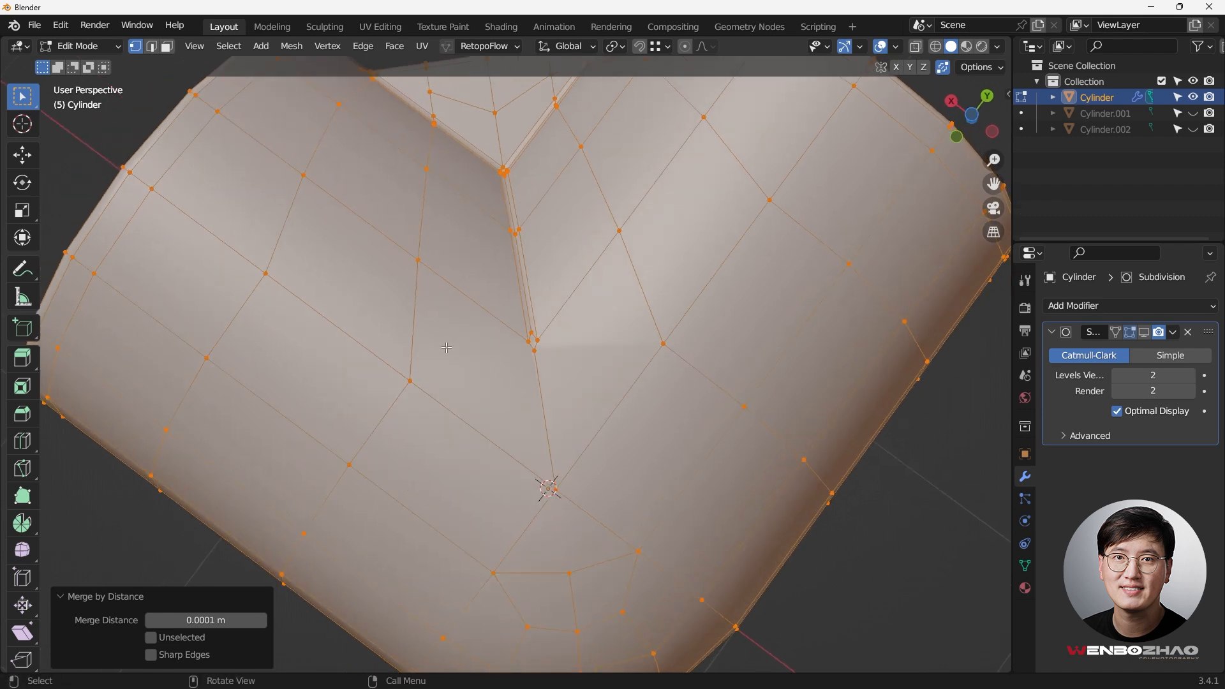
scroll(695, 291, "down", 3)
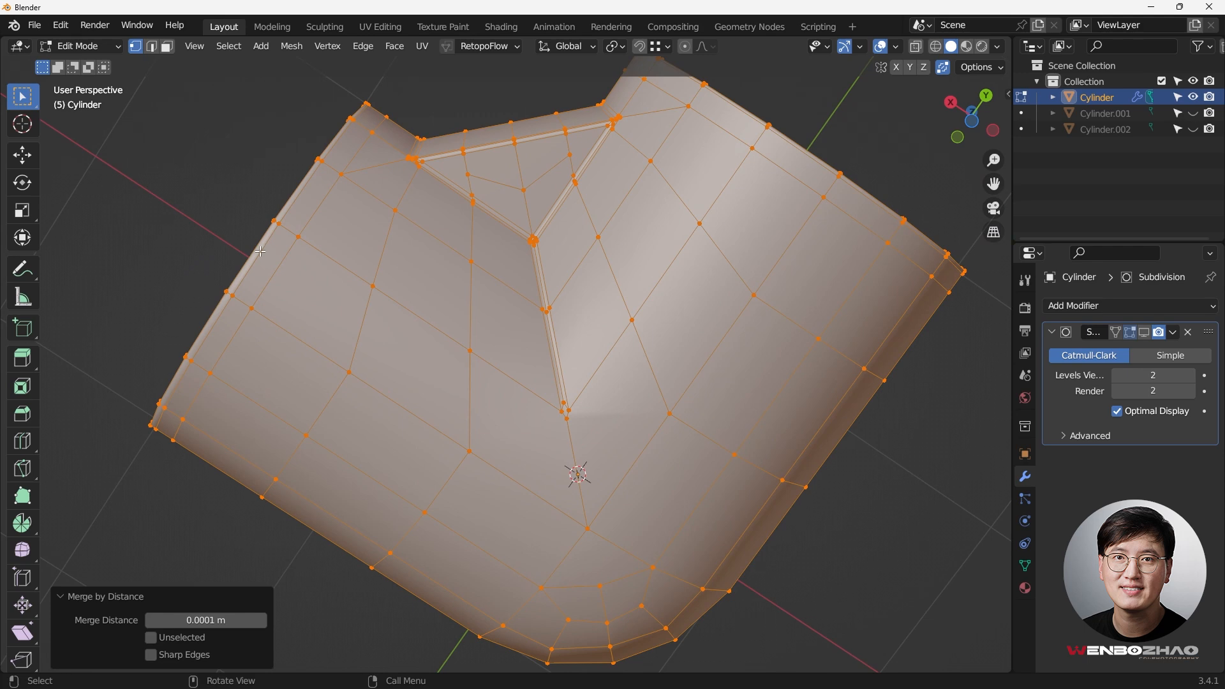
scroll(466, 331, "up", 3)
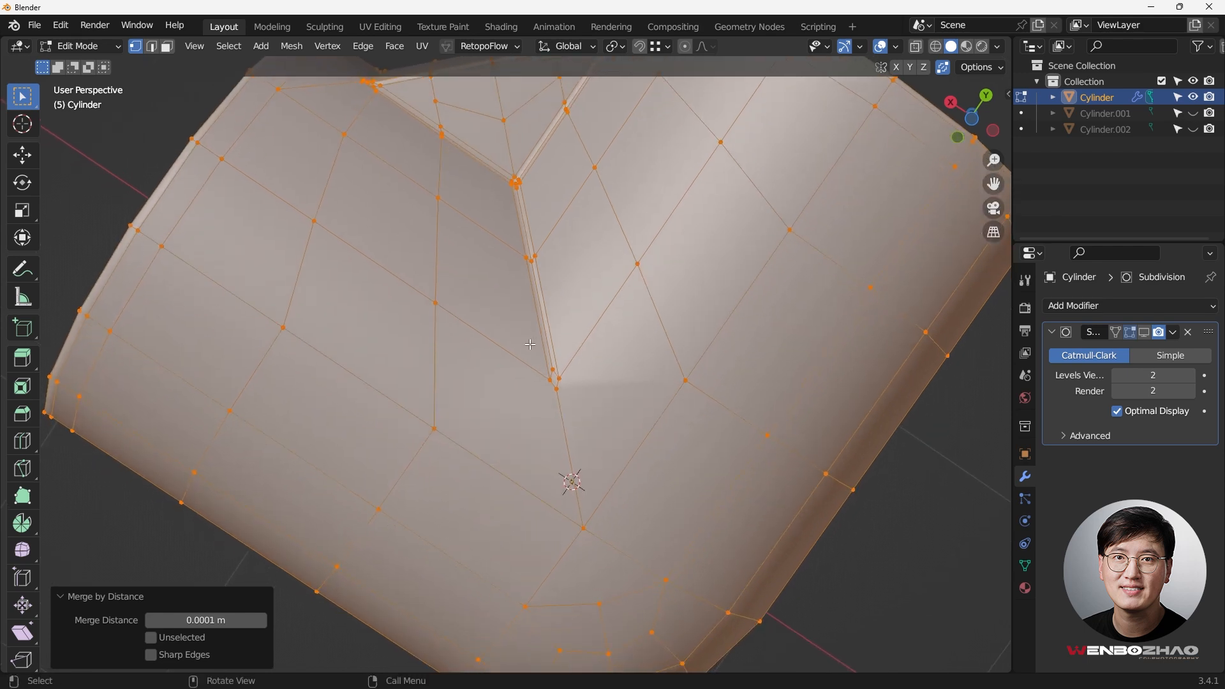
scroll(601, 505, "down", 3)
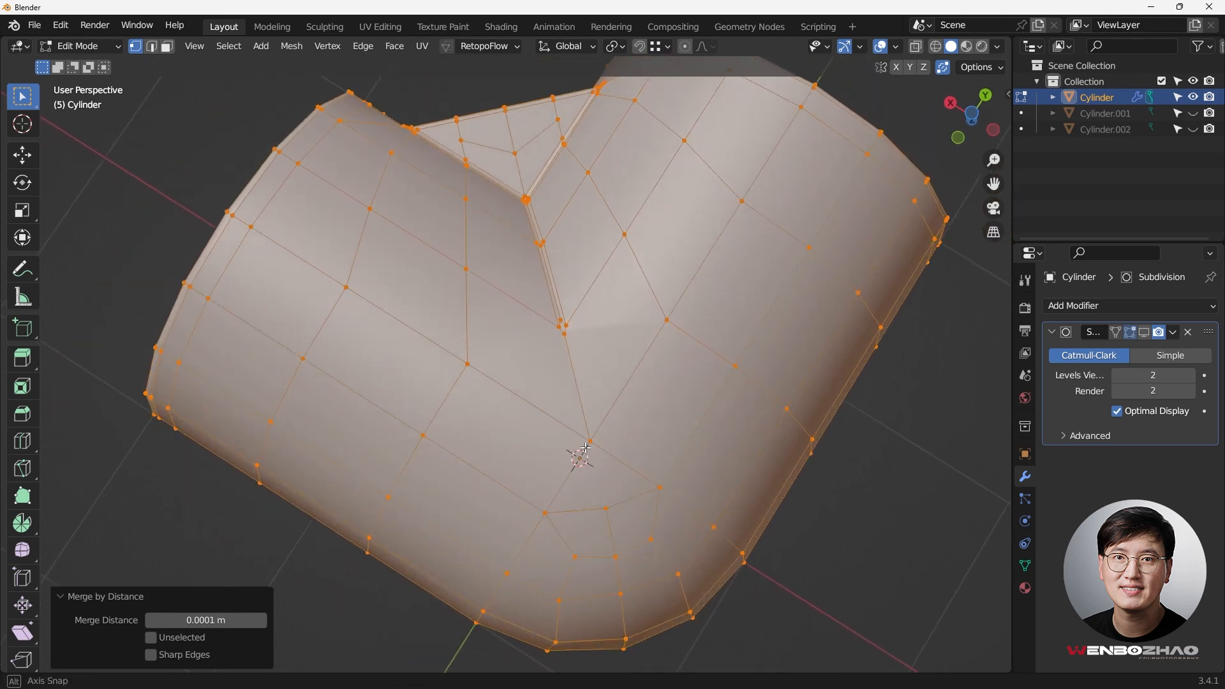
scroll(583, 433, "up", 3)
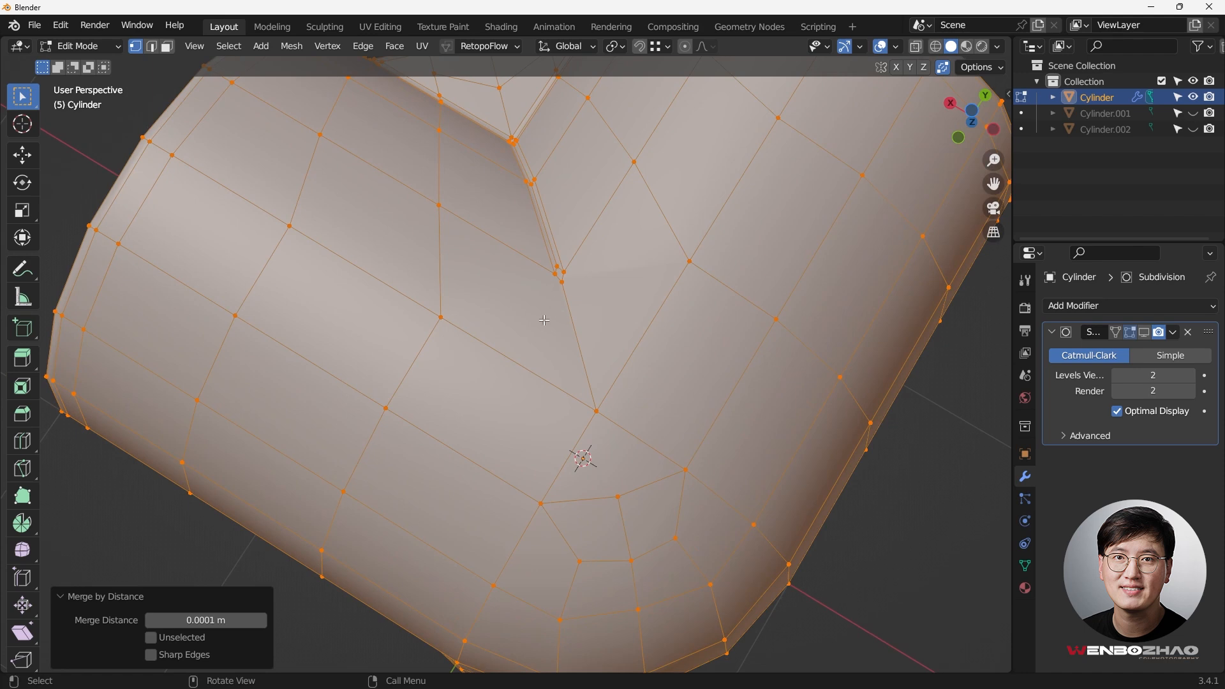
Step: Connect each side vertex of the underside rib tip to the corner vertex two edge rows below it, cutting across the row in between
left_click(555, 274)
left_click_drag(533, 489, 542, 507, "shift")
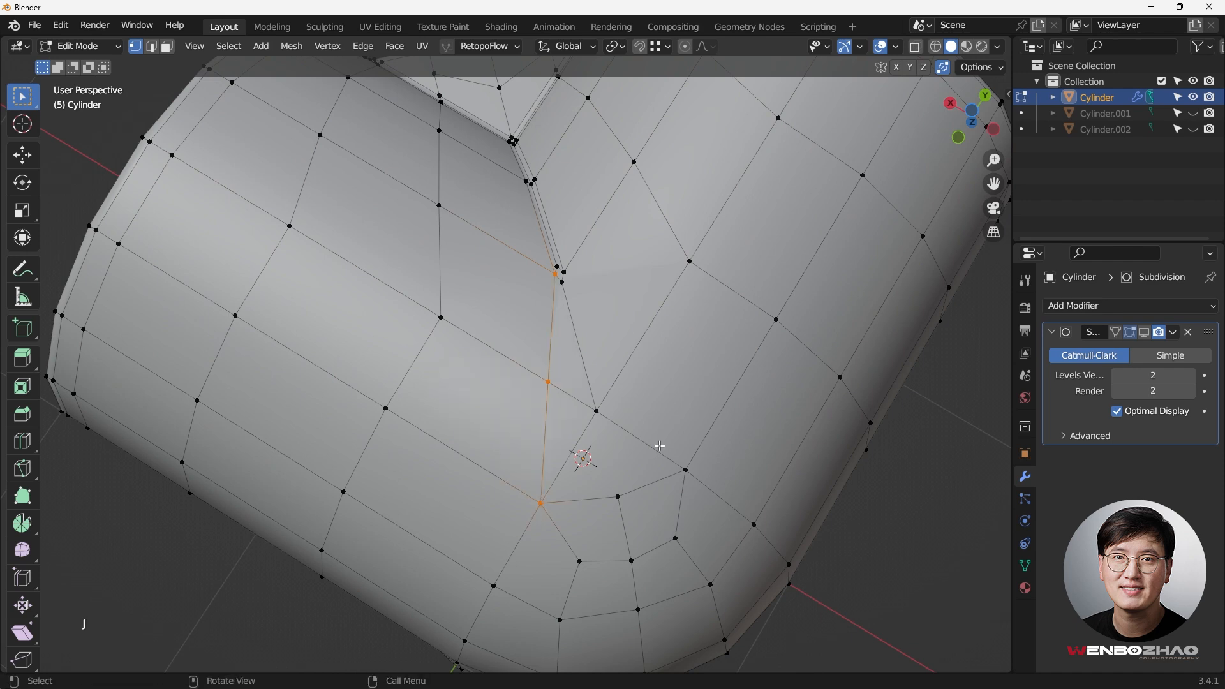
middle_click_drag(629, 419, 557, 299)
scroll(557, 299, "up", 2)
left_click(517, 541, "shift")
middle_click_drag(524, 517, 498, 446)
scroll(519, 466, "up", 2)
scroll(550, 289, "up", 3)
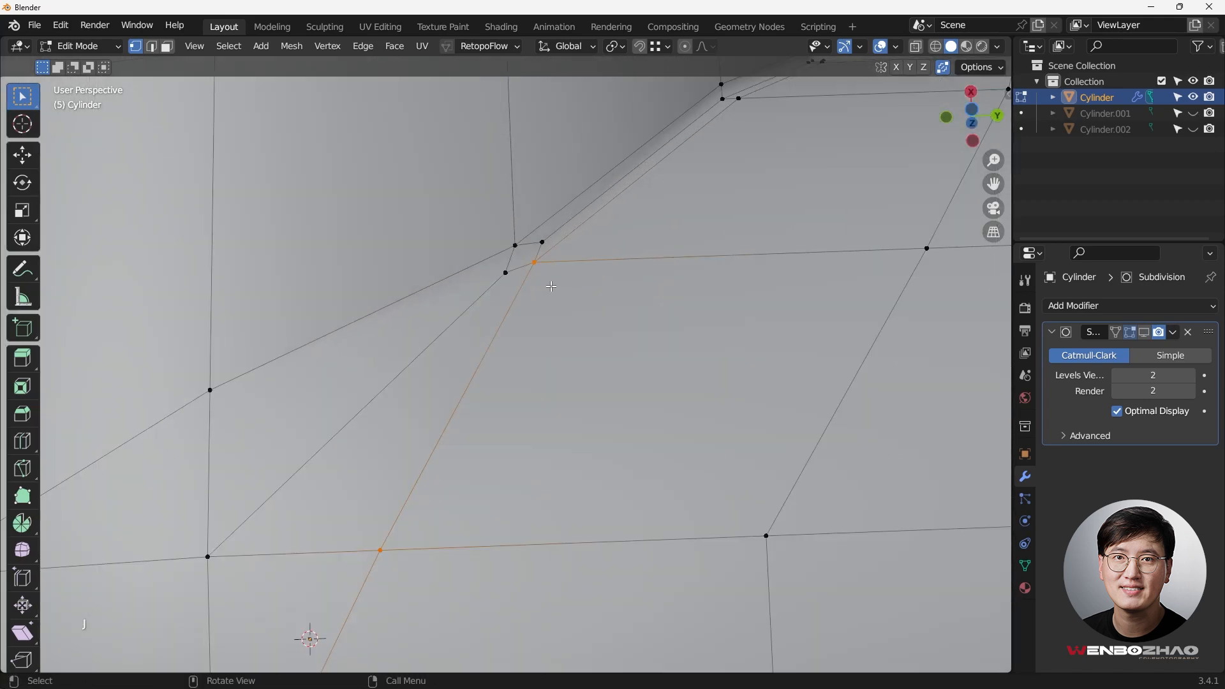
Step: Examine the new edges below the rib tip and check the unsubdivided shading in Object Mode
scroll(550, 287, "down", 2)
scroll(328, 477, "down", 5)
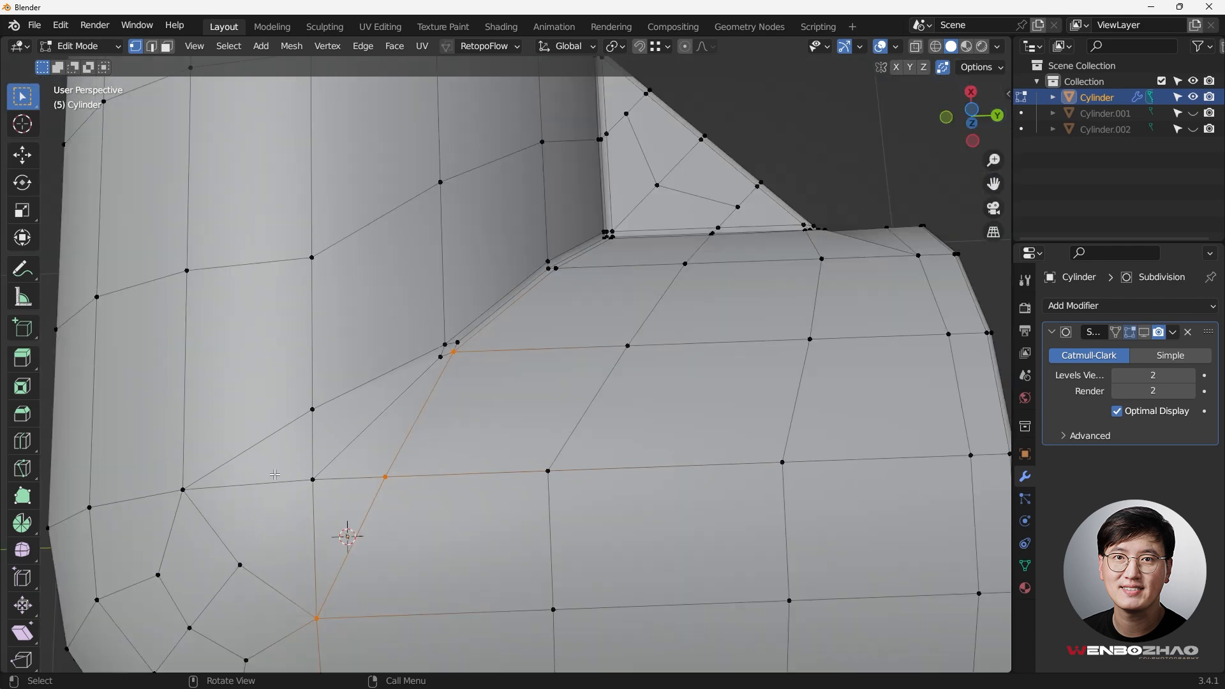
scroll(347, 533, "up", 5)
middle_click_drag(314, 504, 399, 426, "shift")
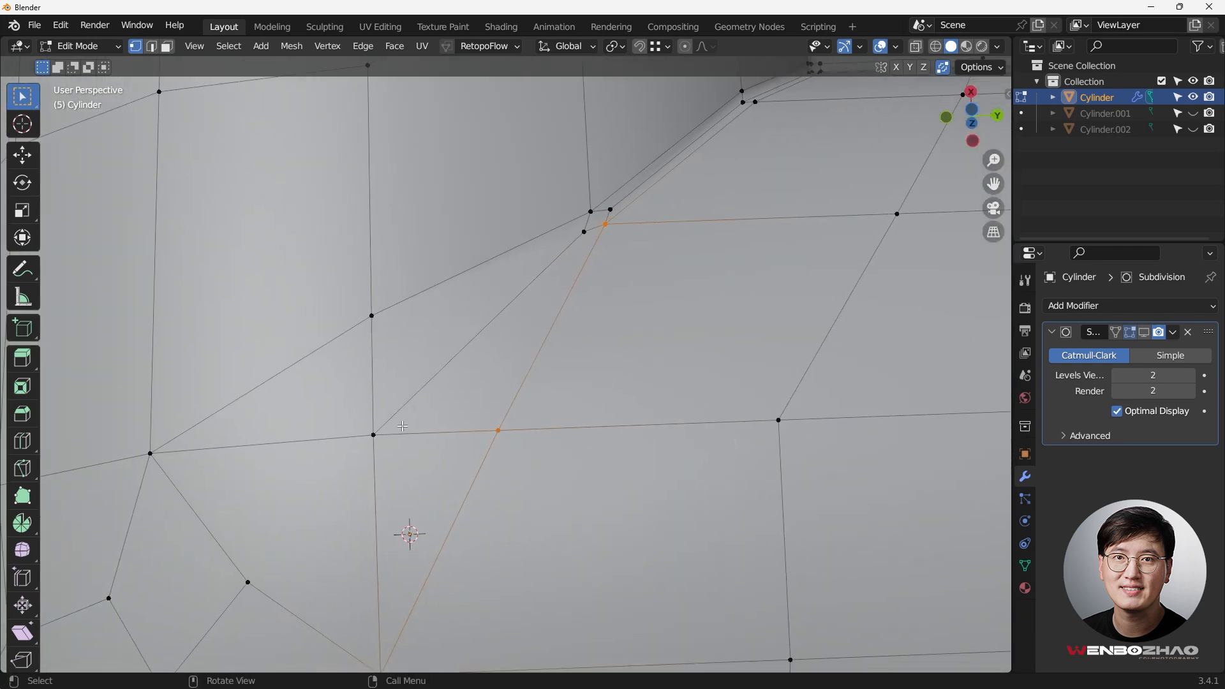
left_click(374, 435)
scroll(408, 440, "down", 2)
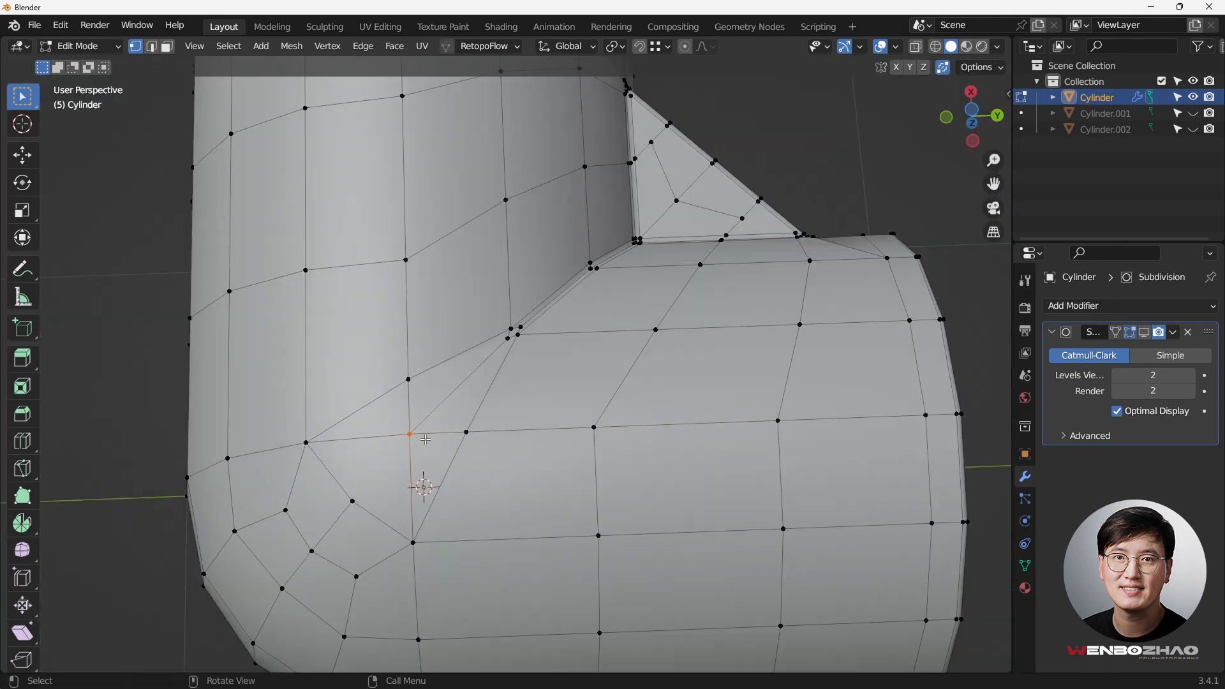
scroll(414, 432, "down", 4)
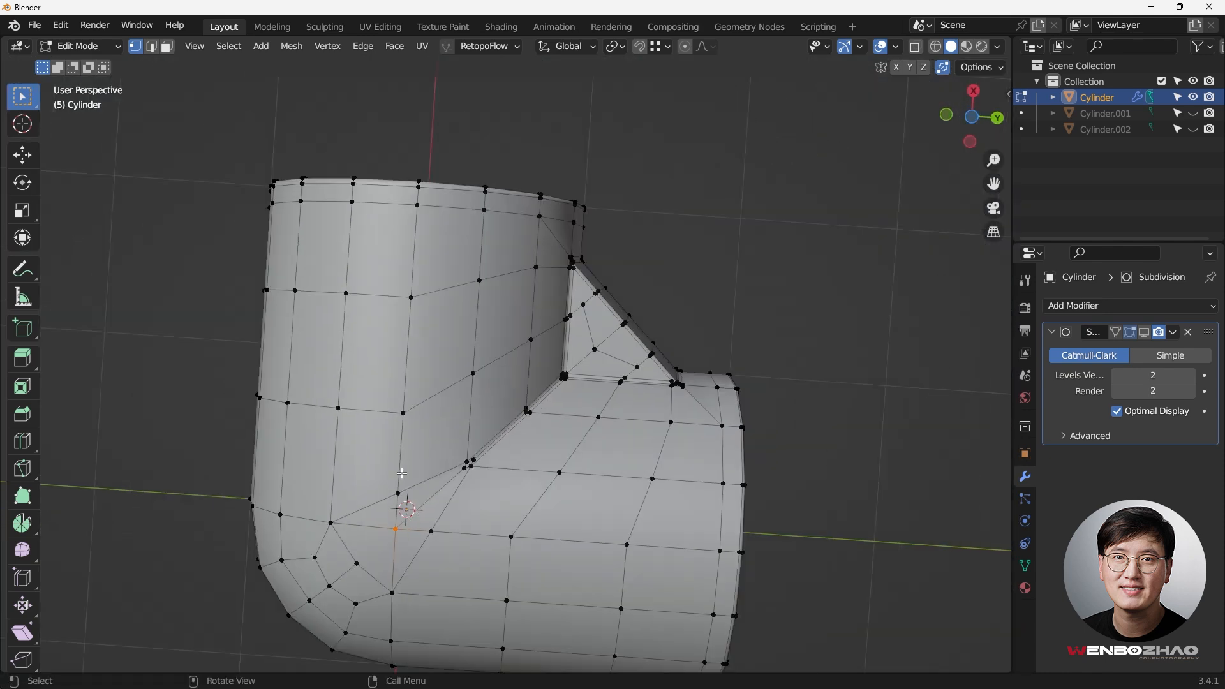
key("Tab")
middle_click_drag(465, 396, 525, 432)
scroll(549, 442, "up", 3)
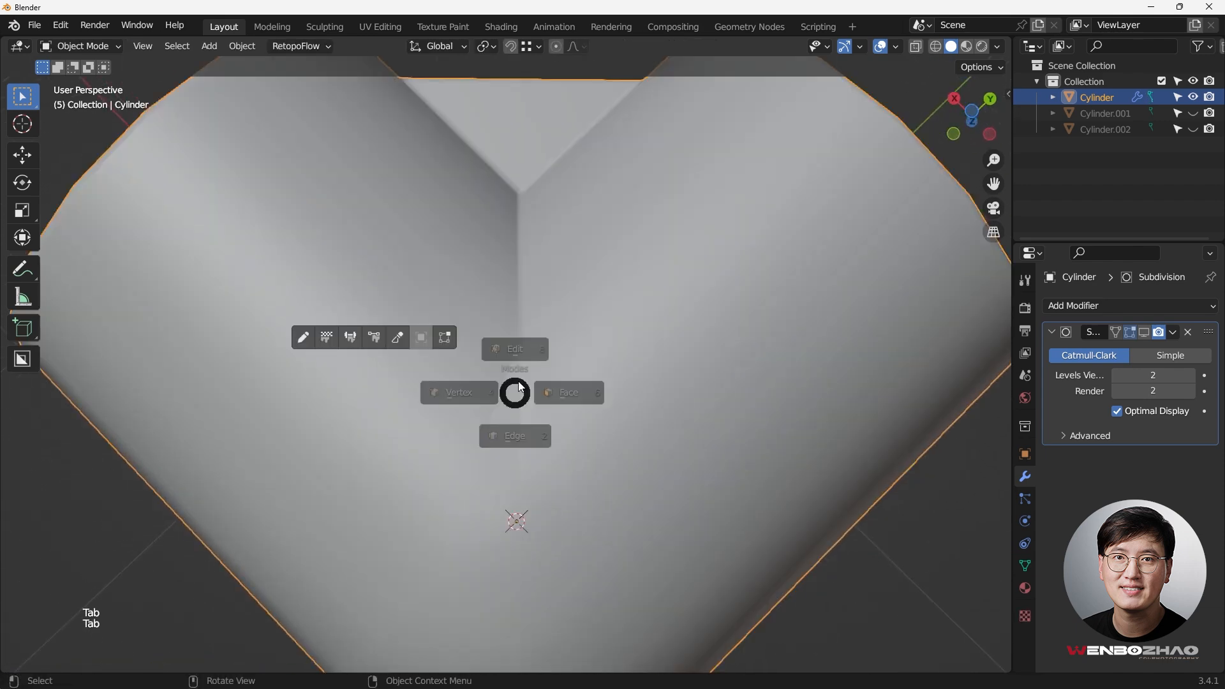
Step: Back in Edit Mode, slide the rib tip's two side vertices outward along their edges by factors of 0.236 and about 0.293
key("Tab")
scroll(519, 382, "up", 2)
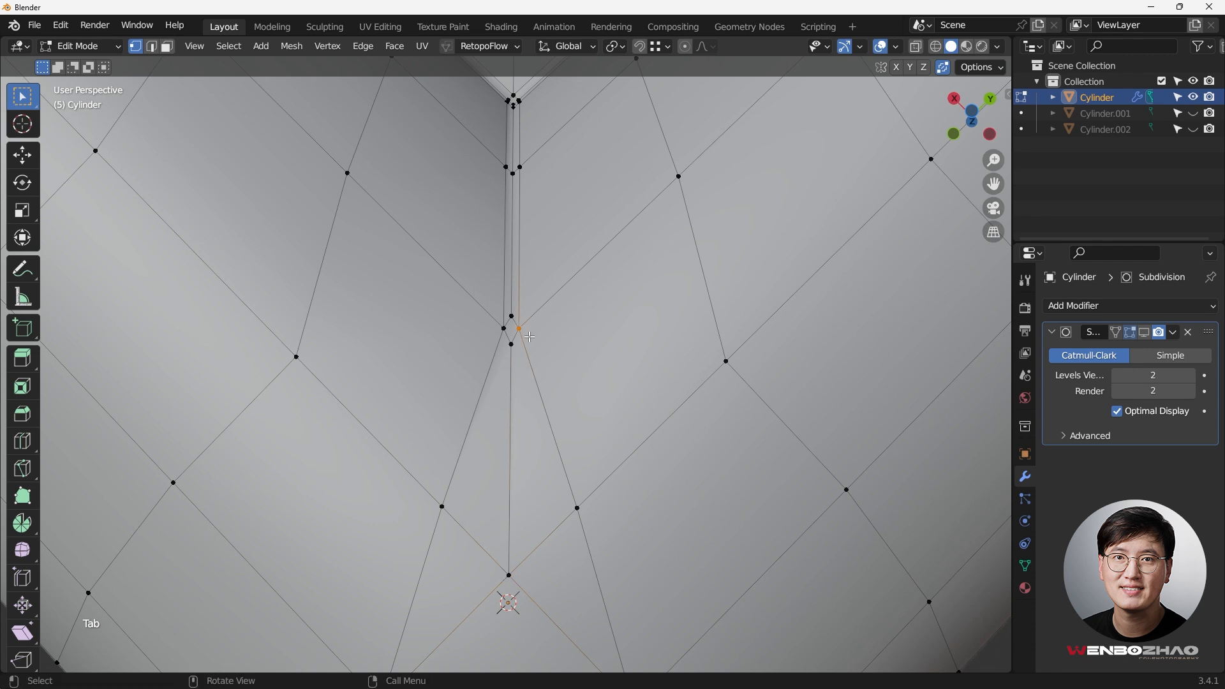
key("g")
key("g")
left_click(500, 326)
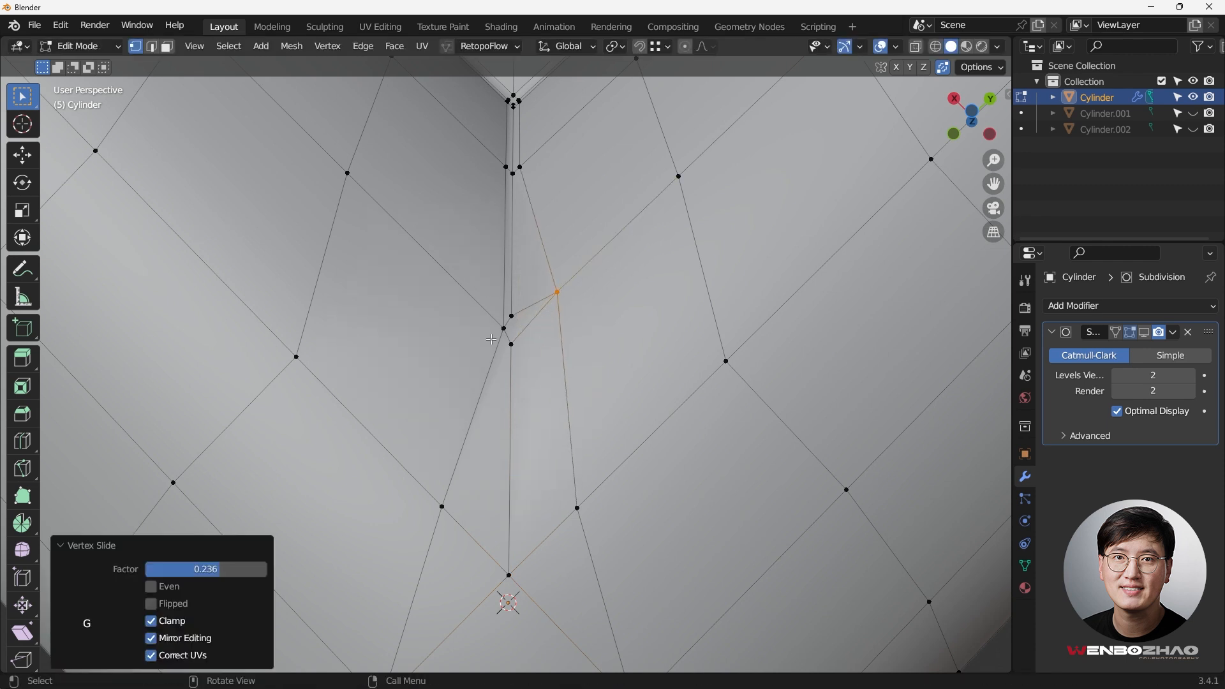
left_click(501, 327)
key("g")
key("g")
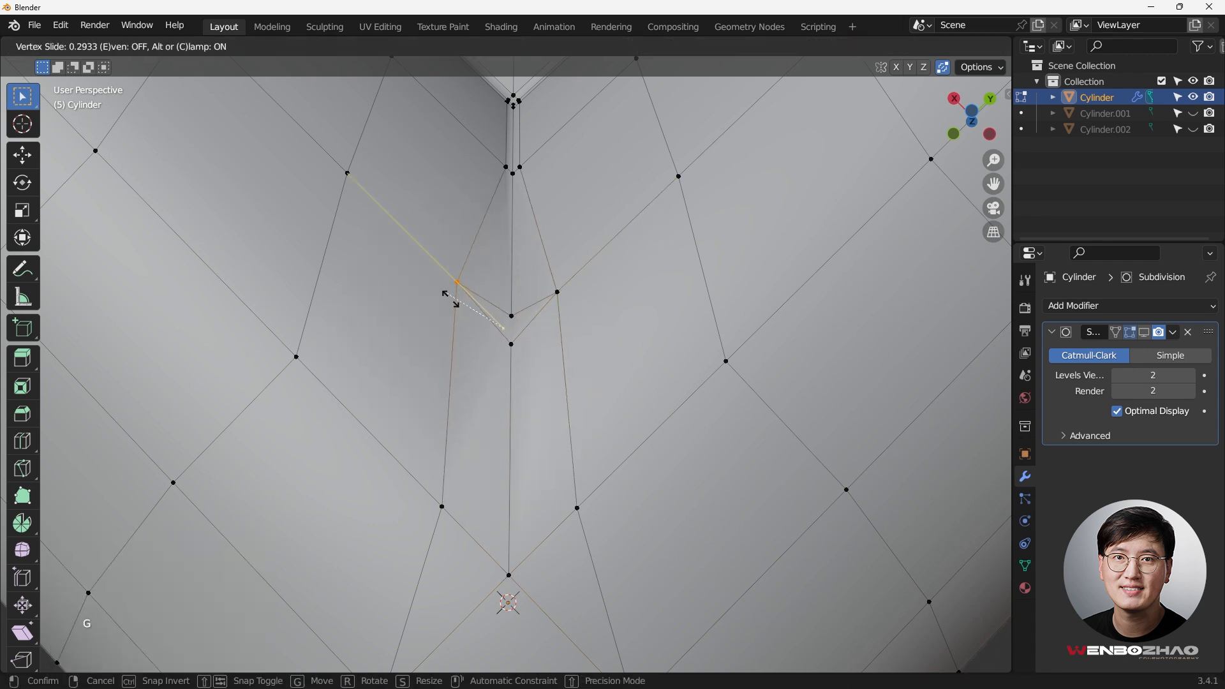
left_click(450, 298)
Step: Slide the rib tip's upper middle vertex up along the rib's centre edge and check the shading in Object Mode
left_click(510, 314)
key("g")
key("g")
left_click(508, 279)
key("Tab")
scroll(542, 372, "down", 8)
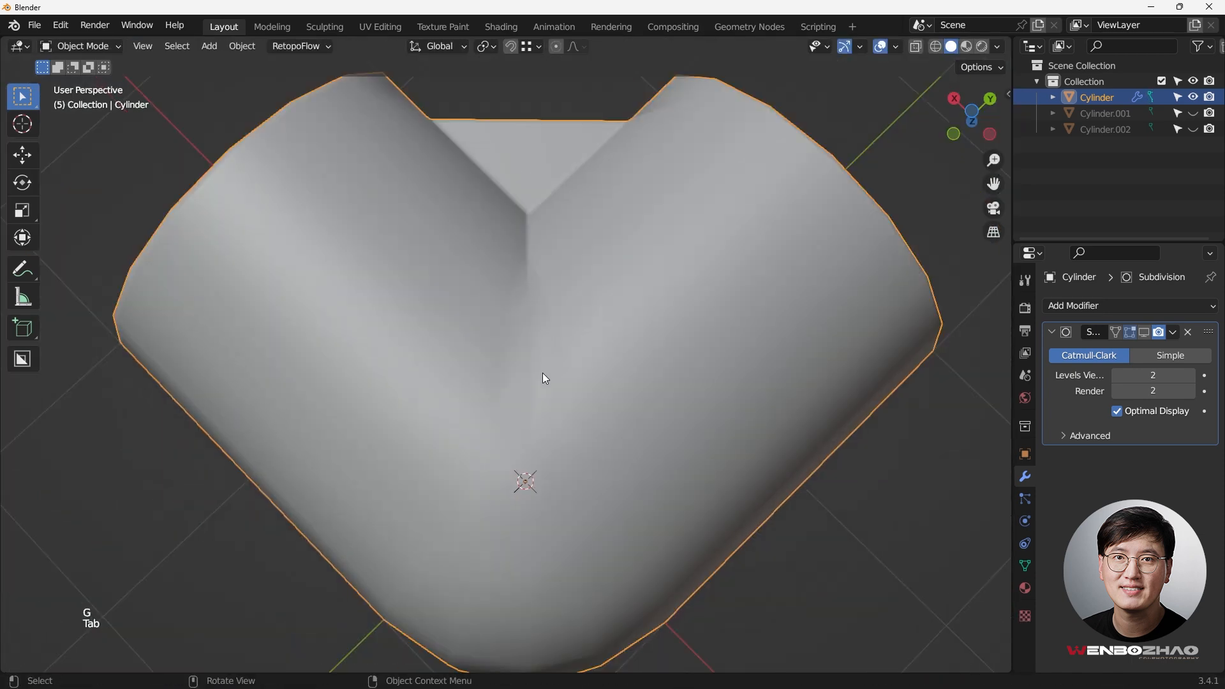
Step: In Edit Mode, slide the two side vertices partway back toward the lower tip vertex, the second one by a factor of 0.169
key("Tab")
scroll(543, 357, "up", 8)
scroll(545, 353, "up", 2)
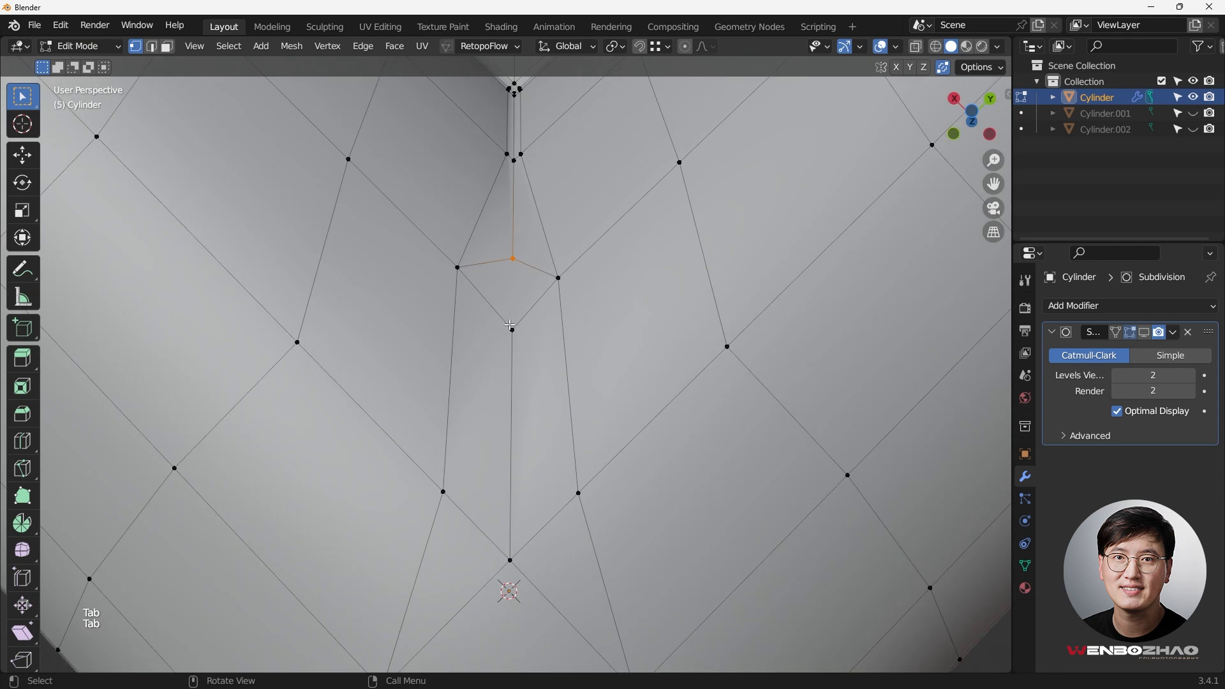
left_click(458, 268)
key("g")
key("g")
left_click(485, 290)
left_click(558, 278)
key("g")
key("g")
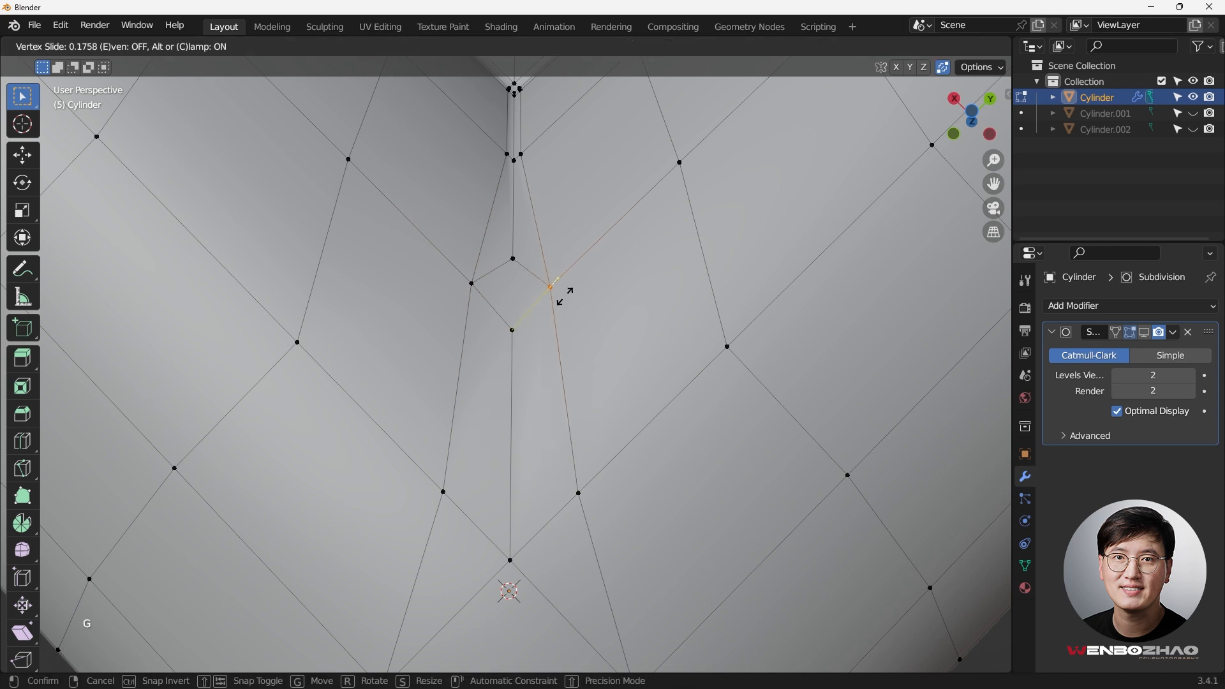
left_click(565, 296)
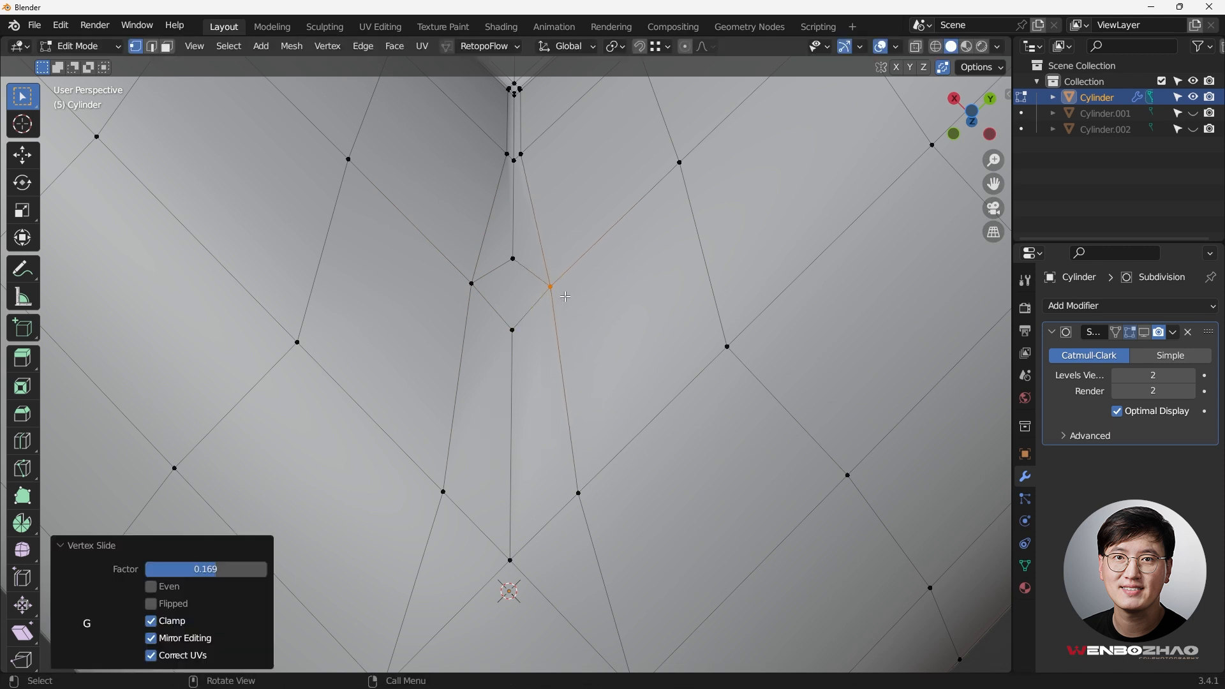
Step: Slide the two new vertices on the edge row below the tip outward, the first one by a factor of 0.322
left_click(443, 492)
key("g")
key("g")
left_click(408, 453)
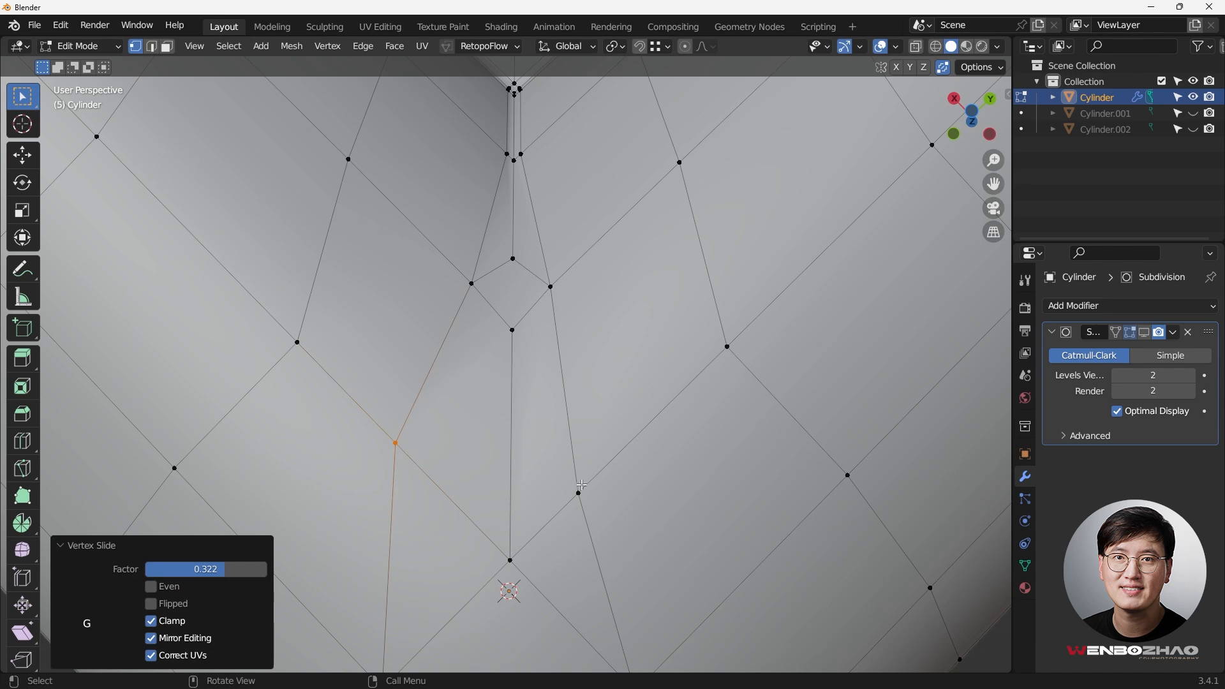
left_click(578, 492)
key("g")
key("g")
left_click(629, 488)
Step: Return to Object Mode, turn on the Subdivision modifier's viewport display and check the shading at the underside rib tip
key("Tab")
scroll(596, 338, "down", 6)
middle_click_drag(571, 513, 998, 427)
left_click(1145, 337)
middle_click_drag(748, 472, 594, 304)
scroll(585, 435, "up", 2)
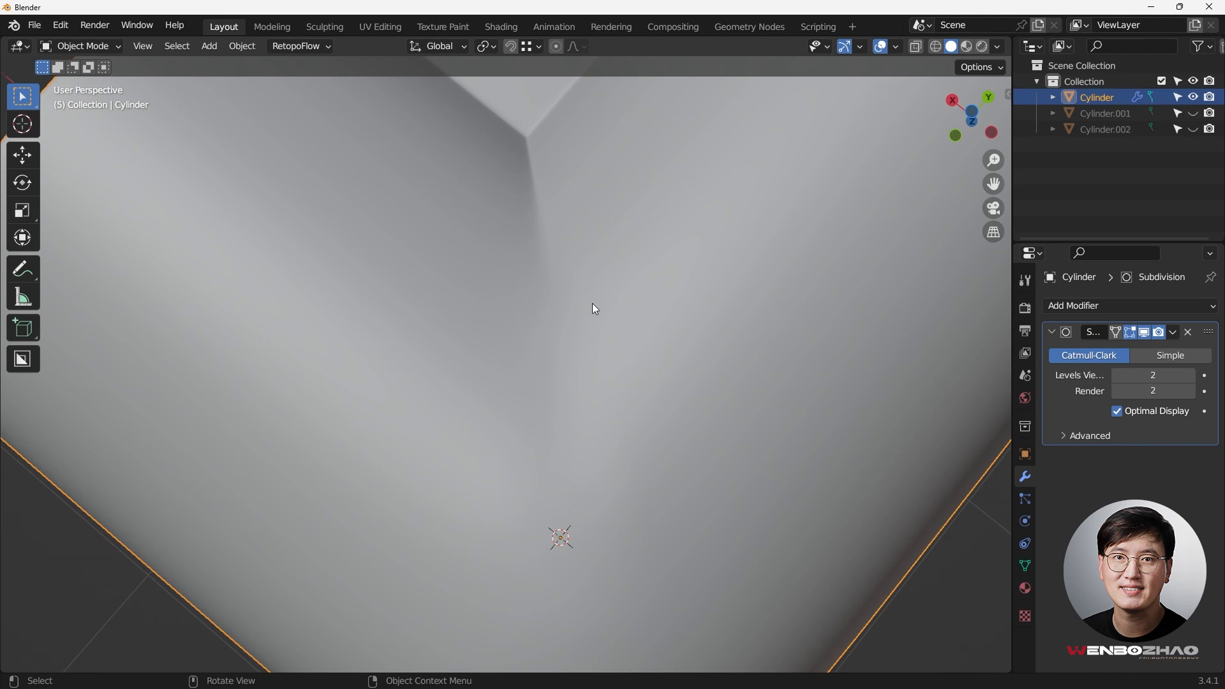
Step: Inspect the smoothed joint as a whole, including its ribs and corners, from several upright perspective views
middle_click_drag(638, 343, 451, 511)
scroll(556, 408, "down", 4)
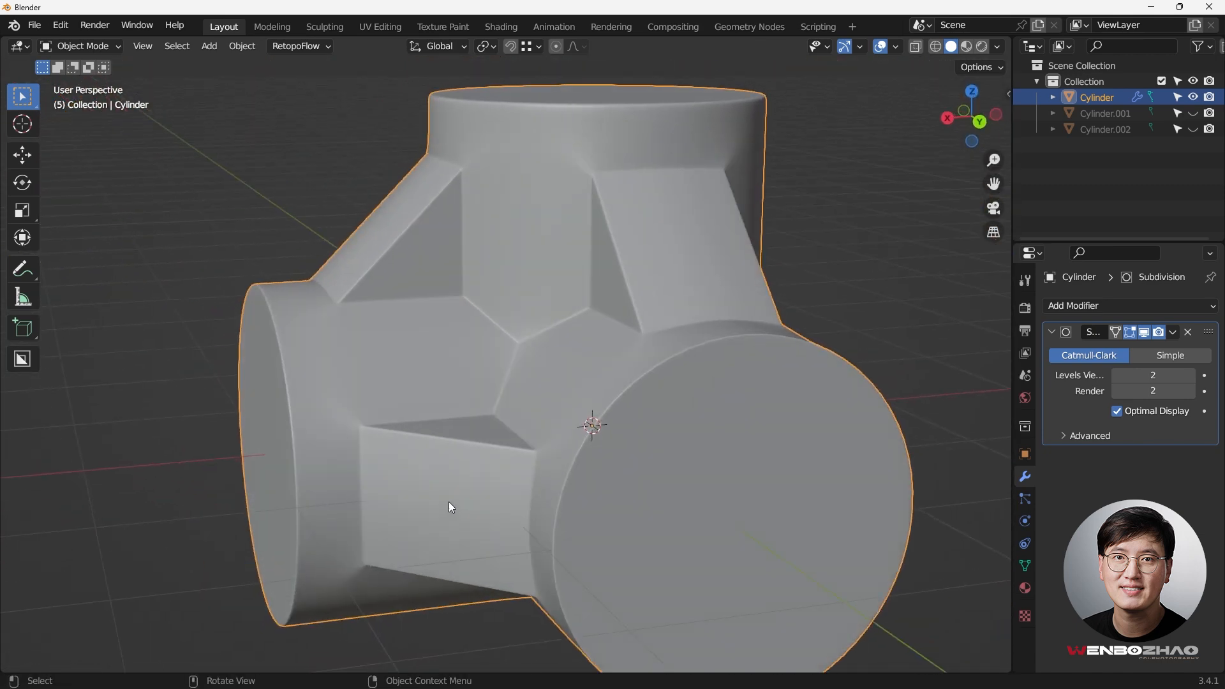
scroll(361, 428, "up", 4)
scroll(361, 432, "down", 8)
middle_click_drag(358, 435, 492, 445)
scroll(574, 383, "up", 3)
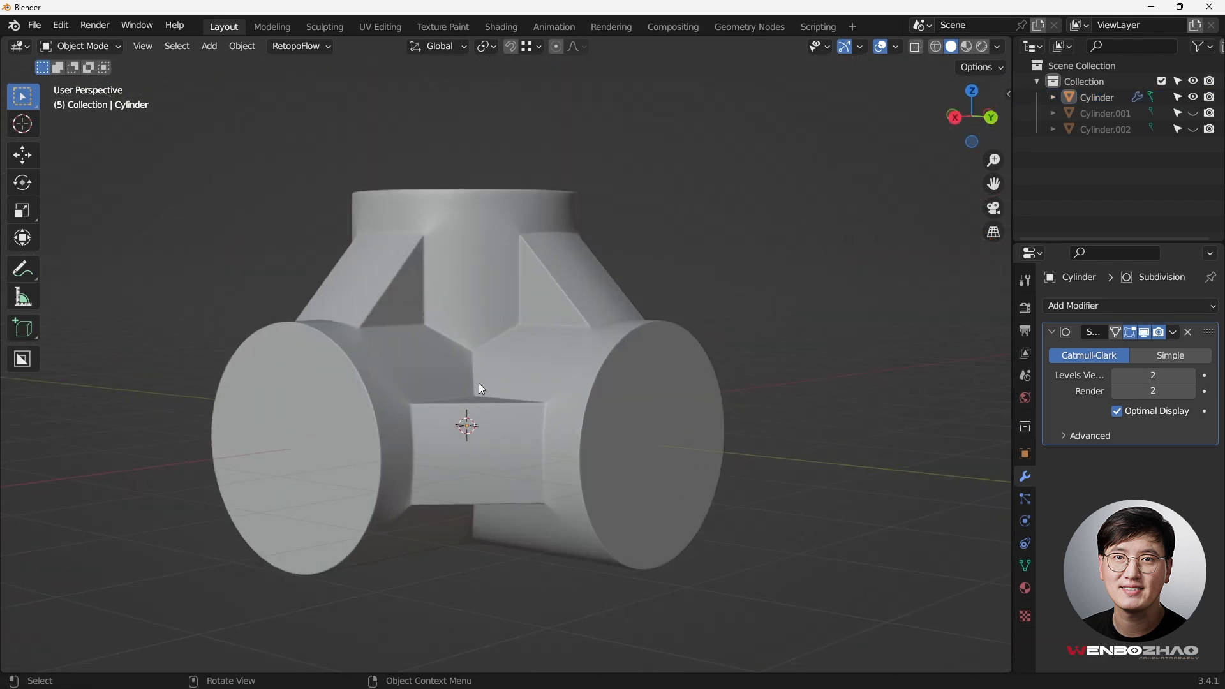
Step: Set the solid viewport lighting to the glossy red MatCap and examine the joint's reflections around the ribs and pipe intersections
scroll(478, 383, "up", 3)
scroll(786, 369, "down", 3)
middle_click_drag(786, 369, 705, 399)
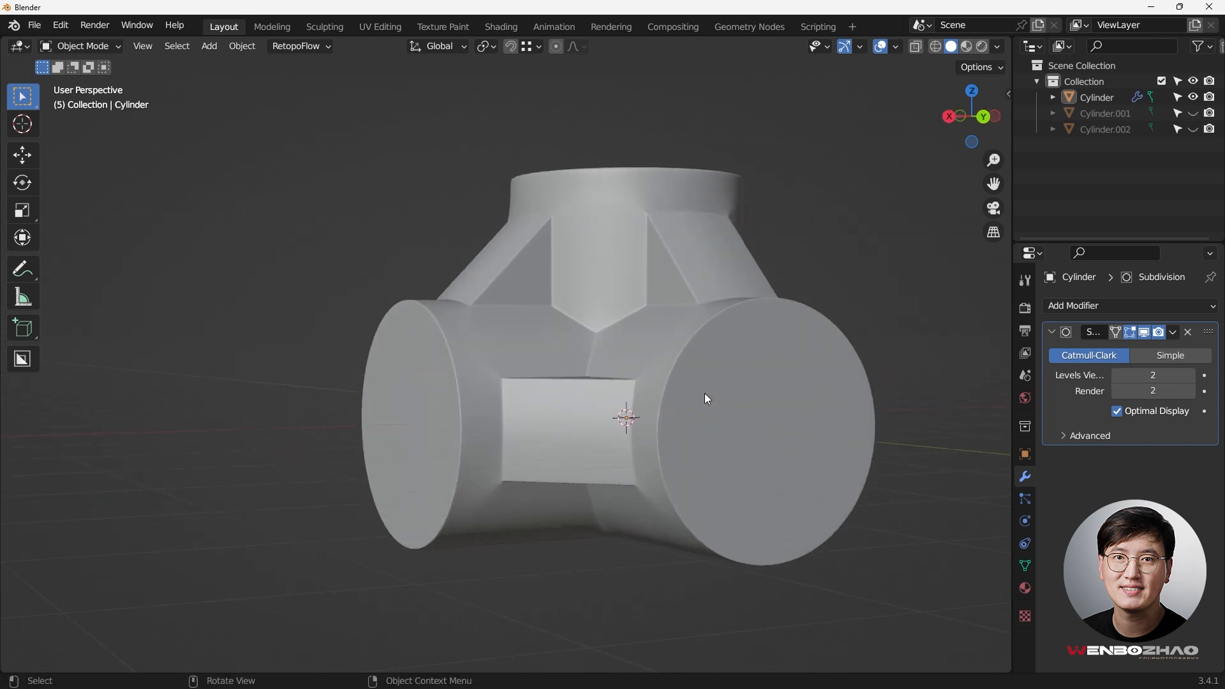
middle_click_drag(681, 350, 599, 345, "shift")
middle_click_drag(699, 346, 701, 366)
left_click(996, 46)
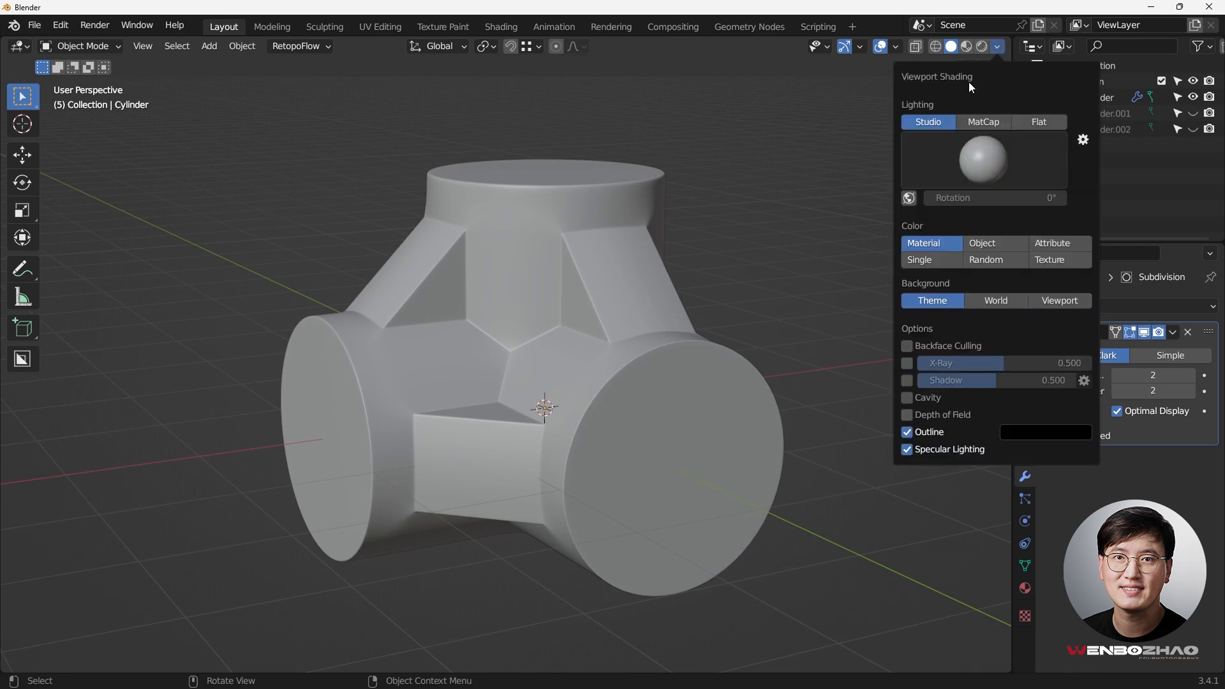
left_click(986, 155)
left_click(990, 124)
left_click(983, 155)
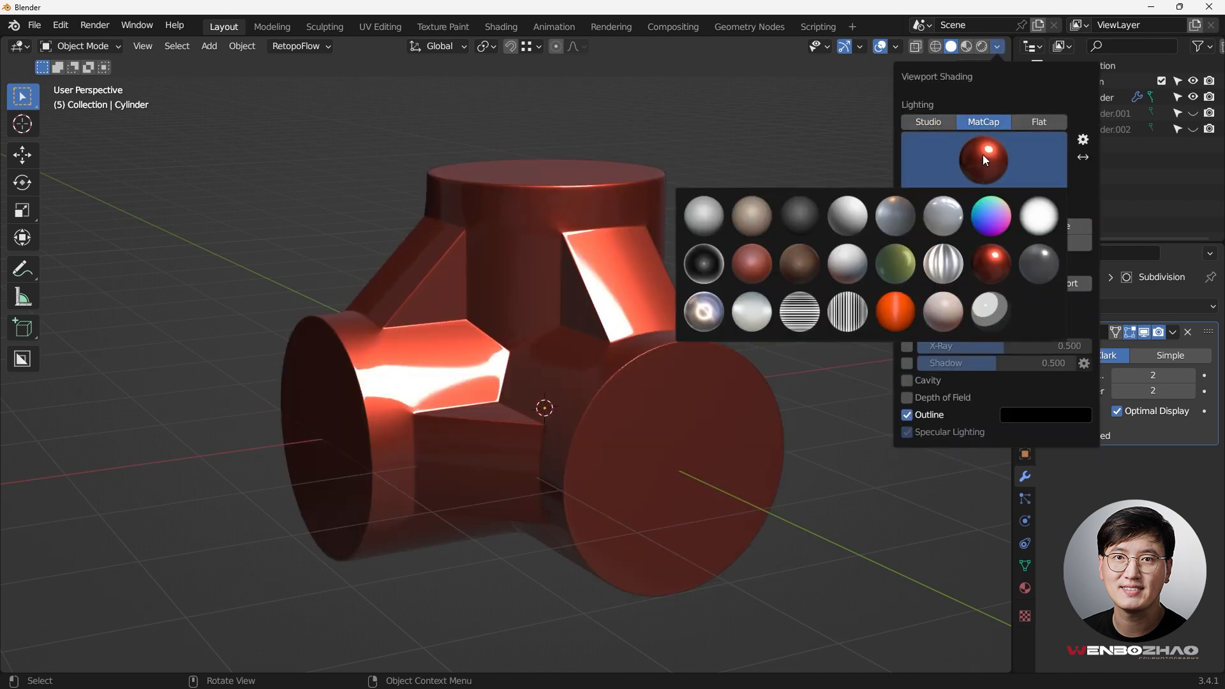
middle_click_drag(612, 200, 593, 323)
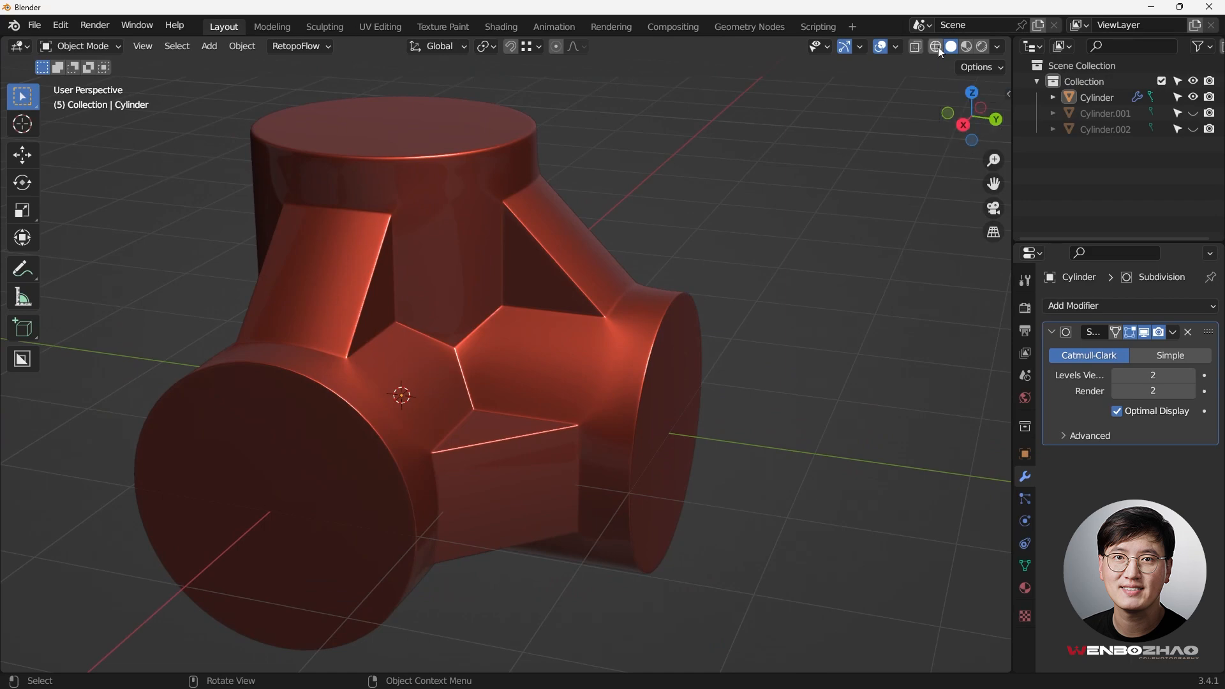
Step: Set the viewport lighting back to Studio
left_click(993, 47)
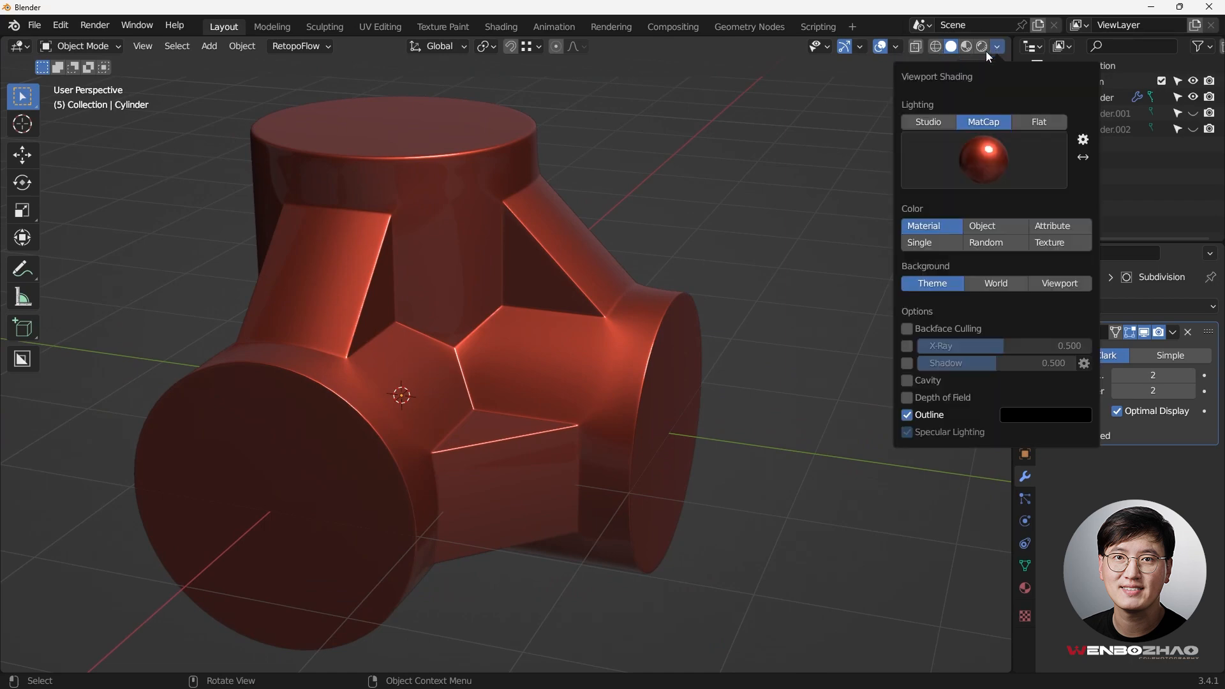
left_click(928, 122)
middle_click_drag(594, 254, 511, 269)
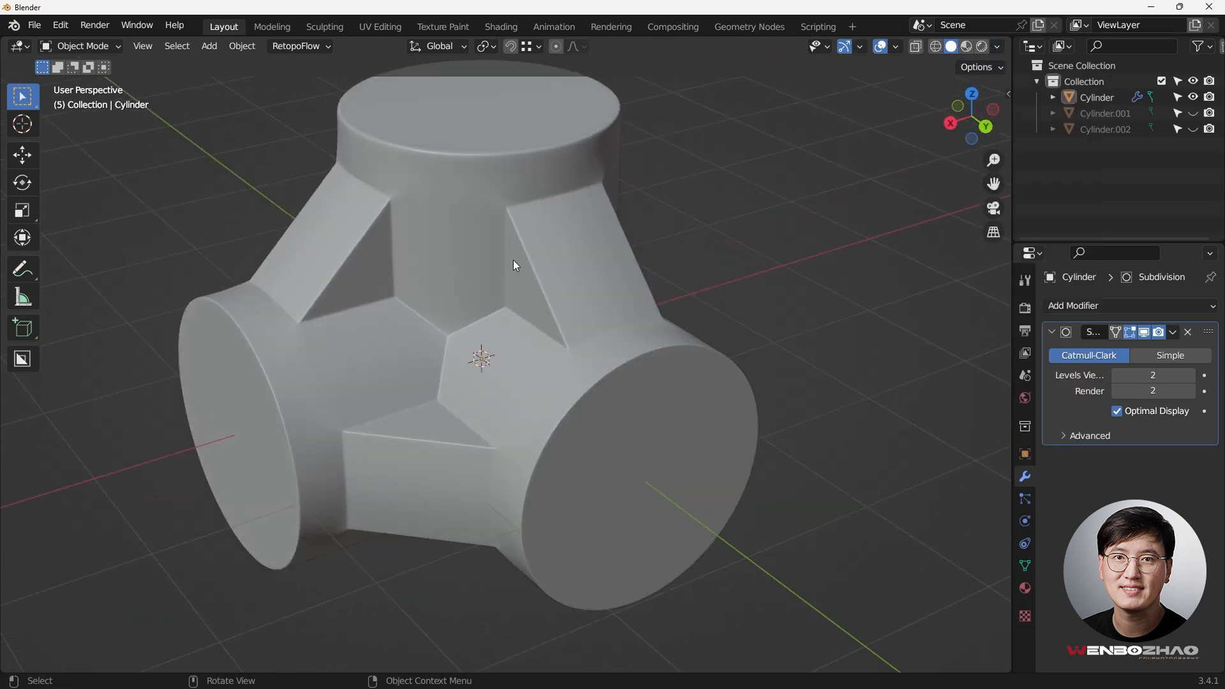
Step: Enter Edit Mode on the joint in face selection and select all faces with exactly 4 vertices to locate non-quads
left_click(512, 270)
key("Tab")
scroll(531, 255, "down", 4)
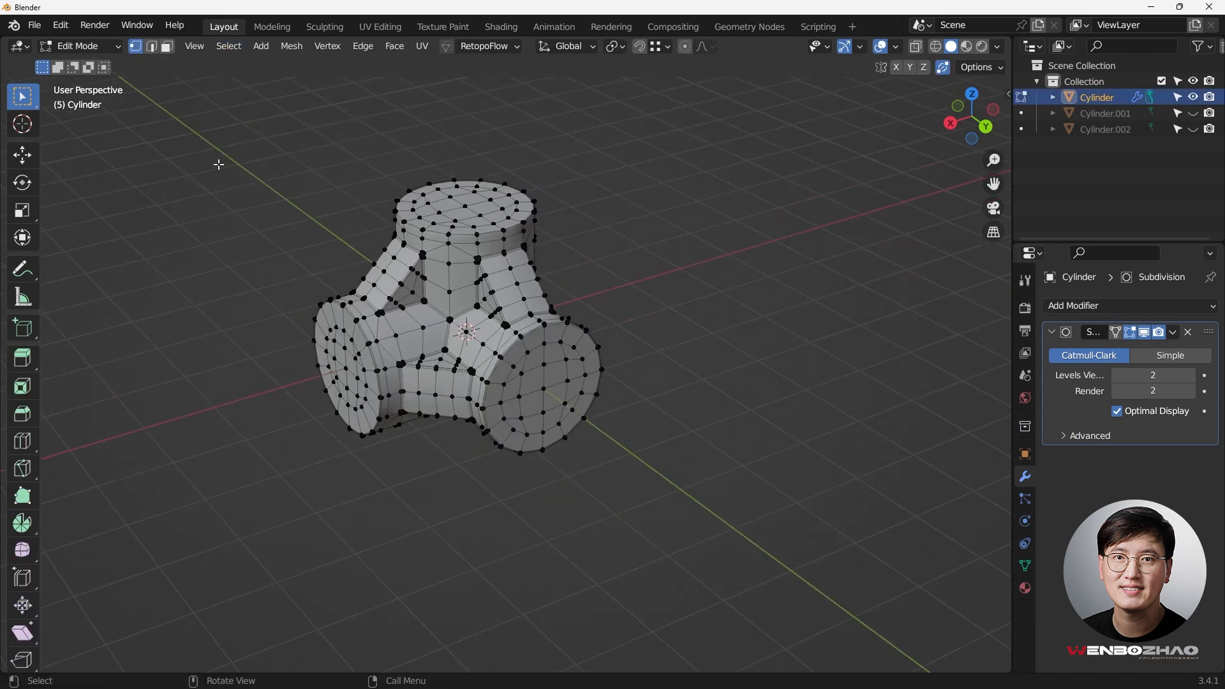
left_click(165, 49)
key("q")
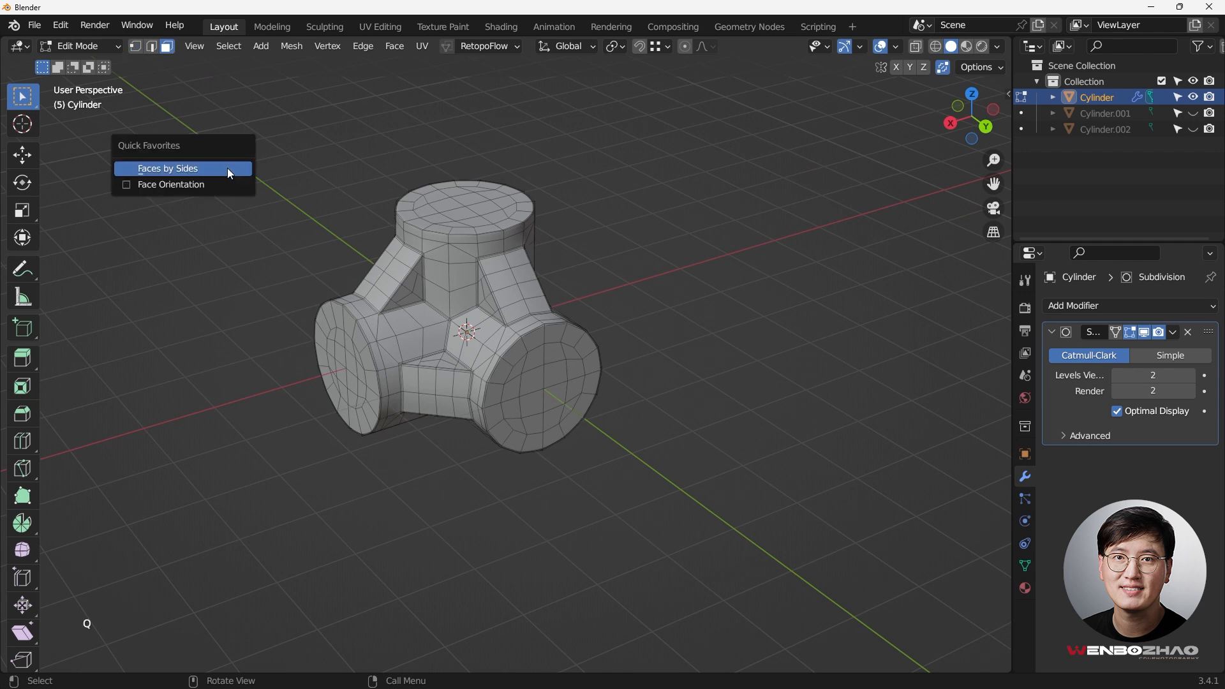
left_click(230, 169)
middle_click_drag(232, 165, 416, 373)
scroll(421, 427, "up", 8)
Step: Connect the two centre-line vertices on the joint's underside with an edge
key("1")
key("b")
left_click_drag(415, 373, 419, 458)
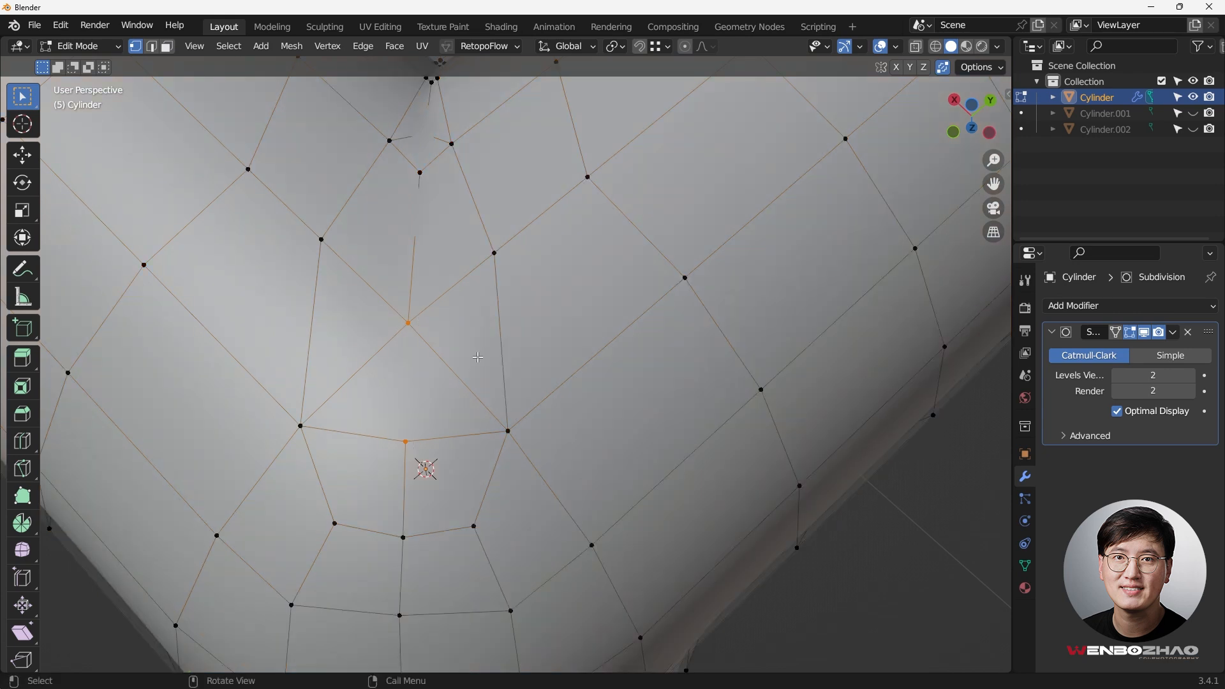
Step: Dissolve the two diagonal edges on either side of the new centre edge on the underside
key("2")
left_click(358, 372)
left_click(446, 367, "shift")
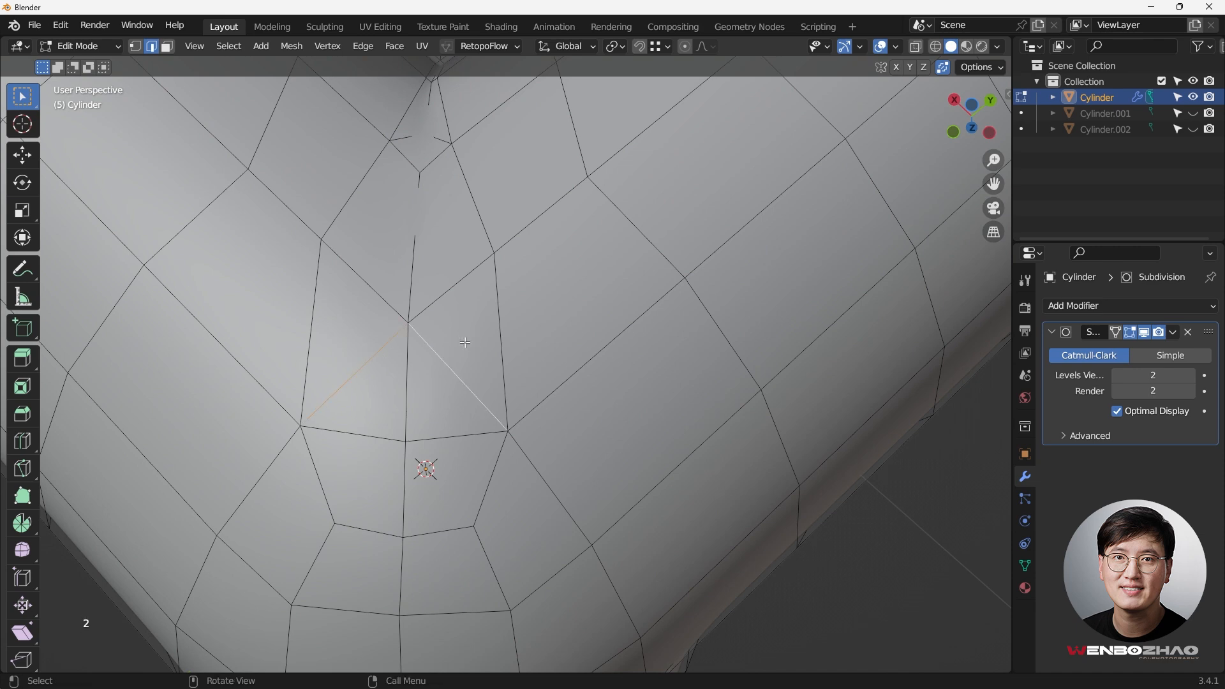
key("x")
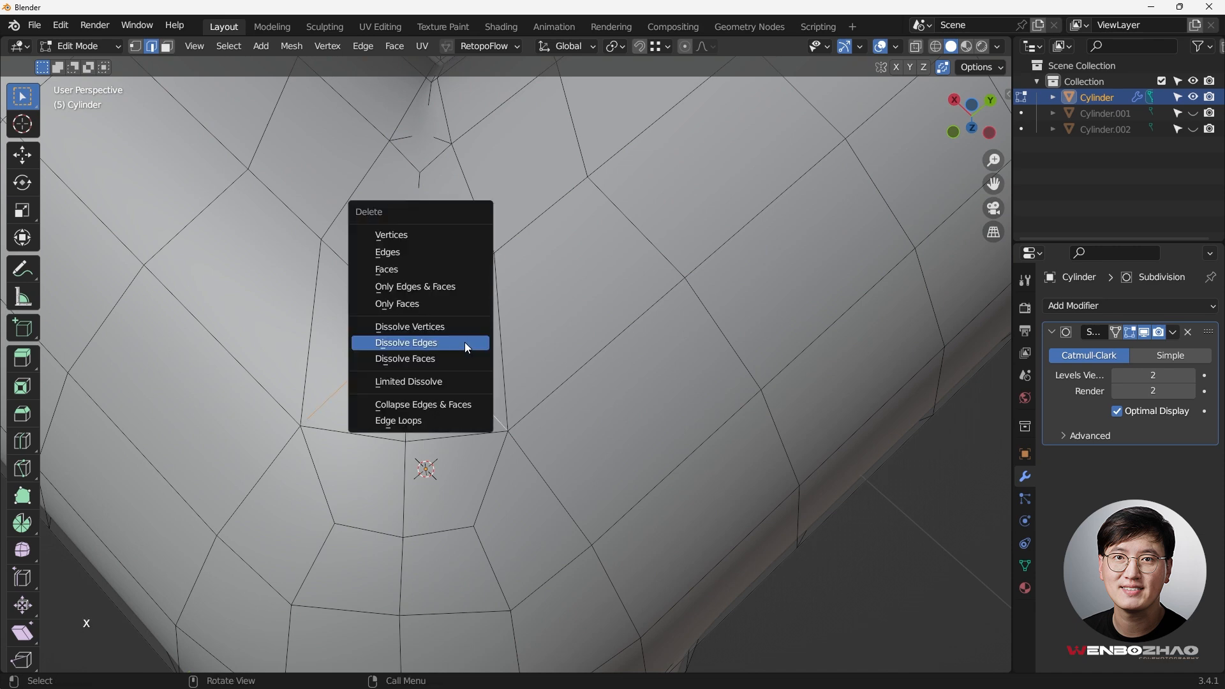
left_click(466, 344)
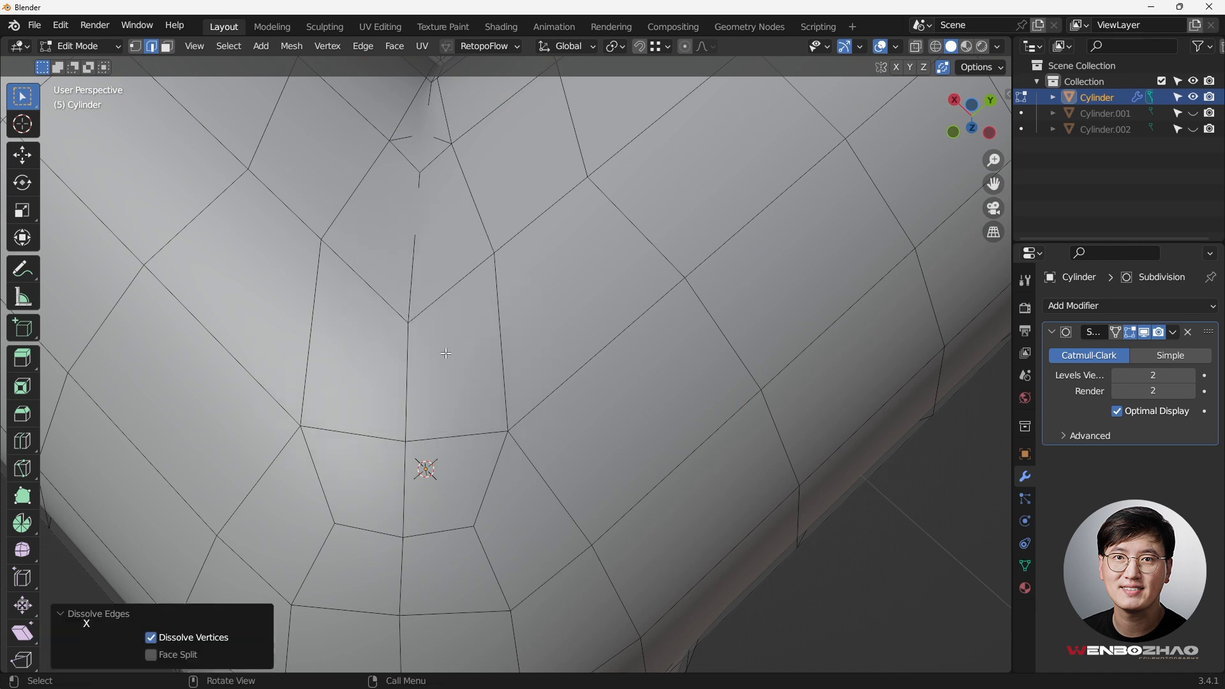
scroll(439, 368, "down", 3)
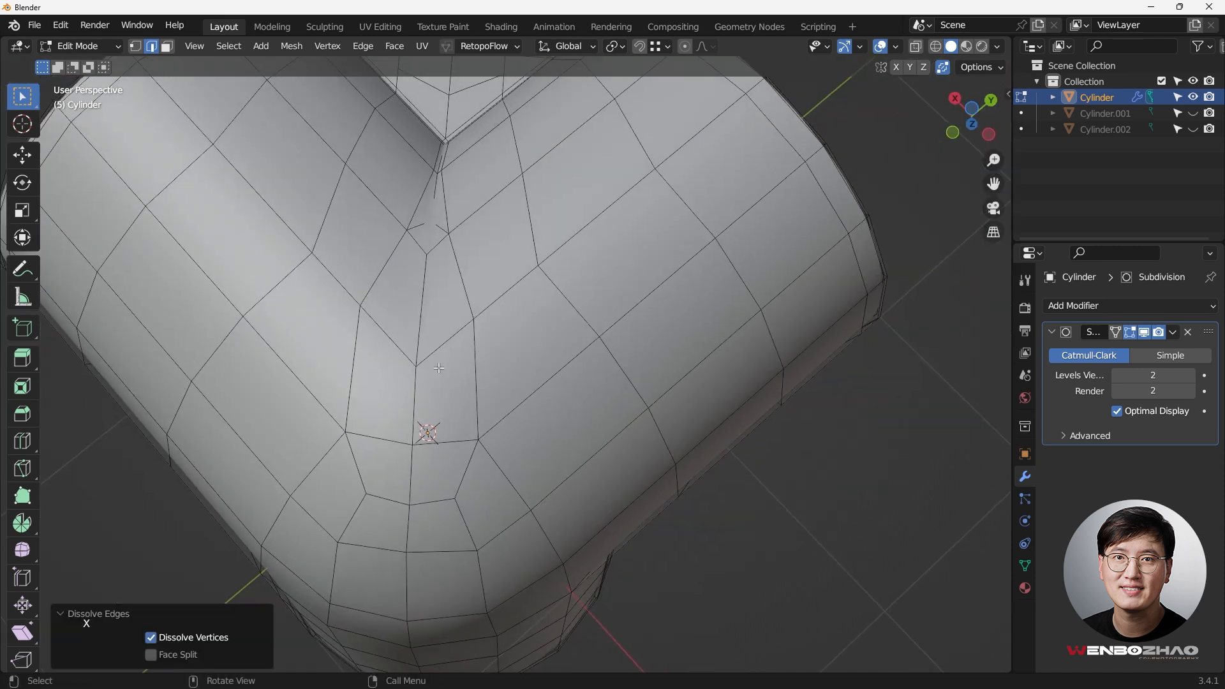
scroll(439, 368, "down", 4)
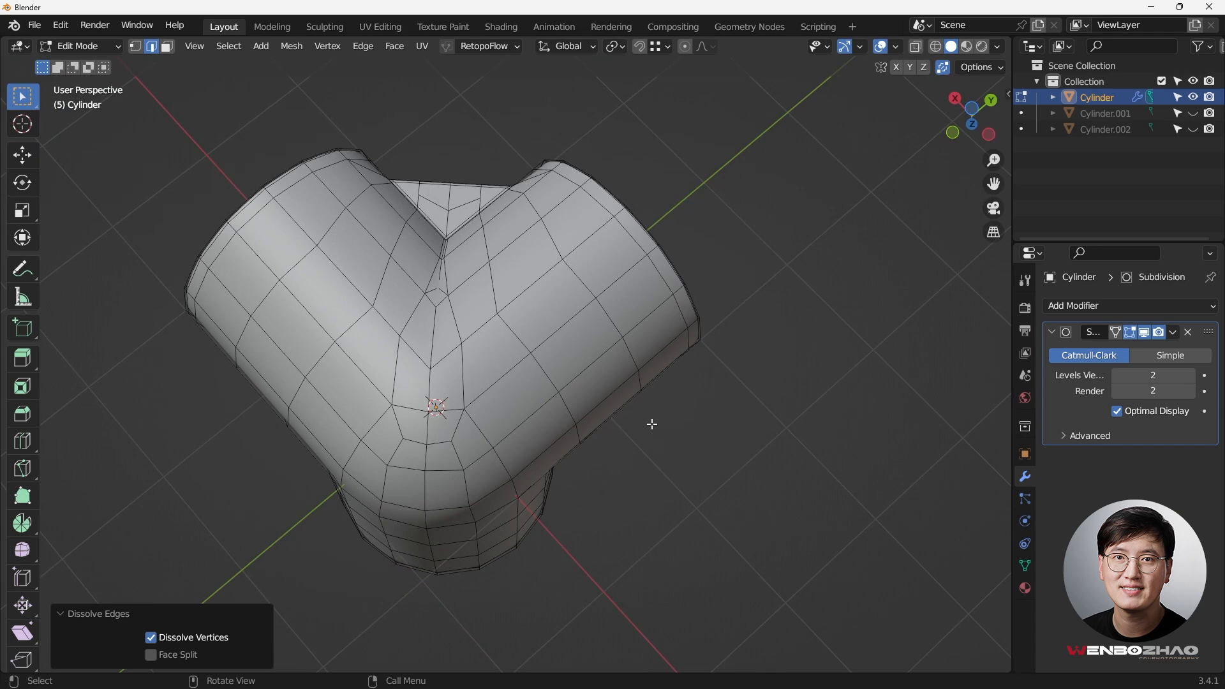
Step: Select the four-sided faces again and examine the unselected faces around the rib tips where the pipes meet
key("Tab")
key("q")
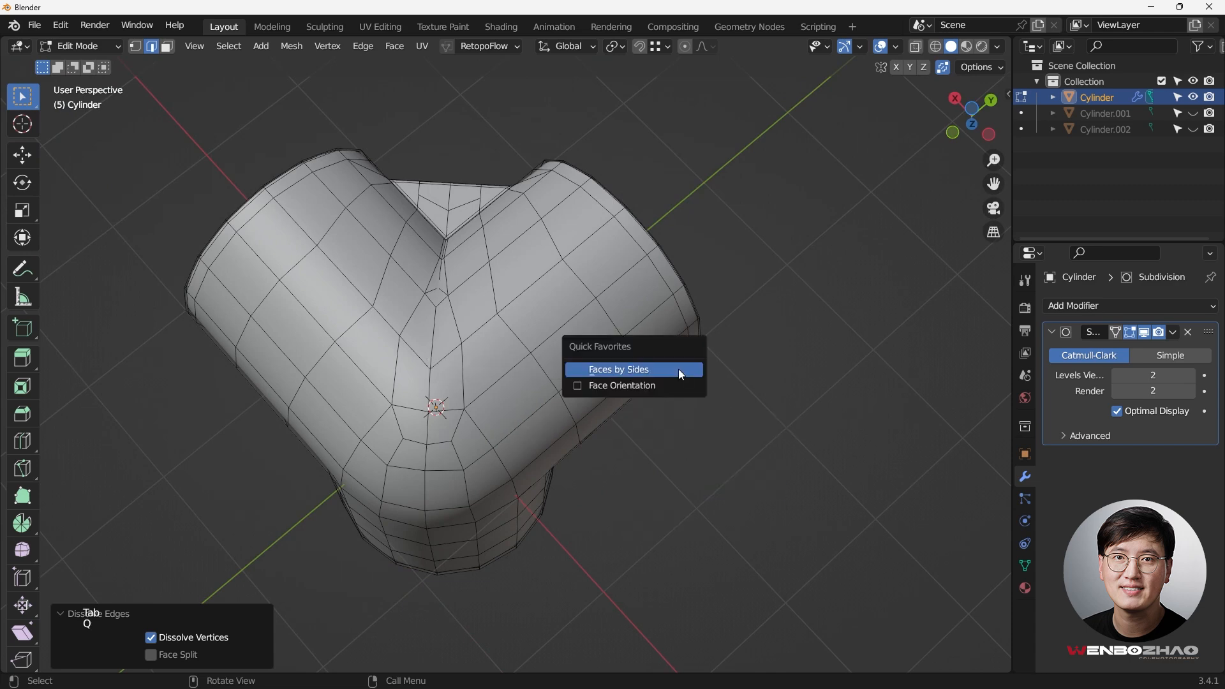
left_click(679, 370)
middle_click_drag(677, 371, 336, 358)
scroll(336, 358, "up", 4)
scroll(362, 423, "up", 3)
middle_click_drag(362, 423, 405, 362)
scroll(406, 362, "down", 3)
scroll(432, 343, "up", 2)
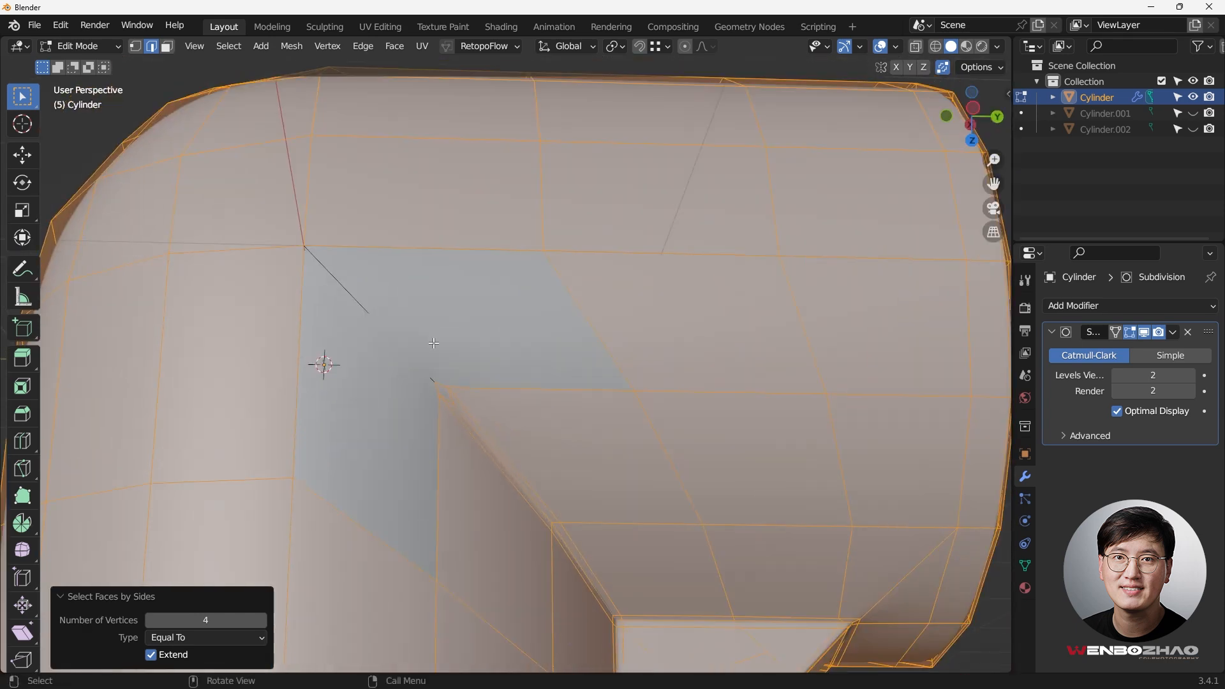
key("1")
middle_click_drag(443, 334, 619, 379)
scroll(530, 367, "down", 3)
scroll(326, 400, "up", 3)
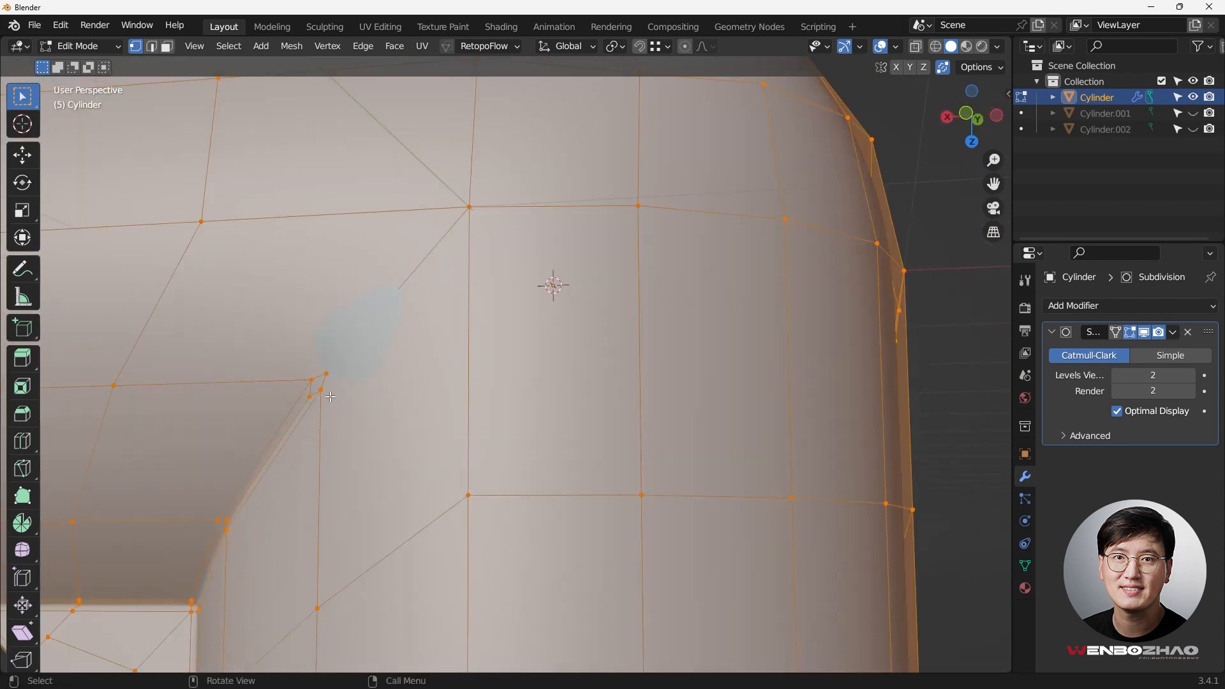
Step: Try sliding the vertex beside the rib tip outward along its edge by a factor of 0.378
scroll(326, 400, "up", 3)
left_click(295, 383)
scroll(335, 394, "down", 4)
middle_click_drag(379, 398, 351, 405)
scroll(263, 427, "up", 1)
scroll(264, 427, "down", 3)
middle_click_drag(481, 317, 500, 308)
scroll(390, 327, "up", 3)
key("g")
key("g")
left_click(345, 326)
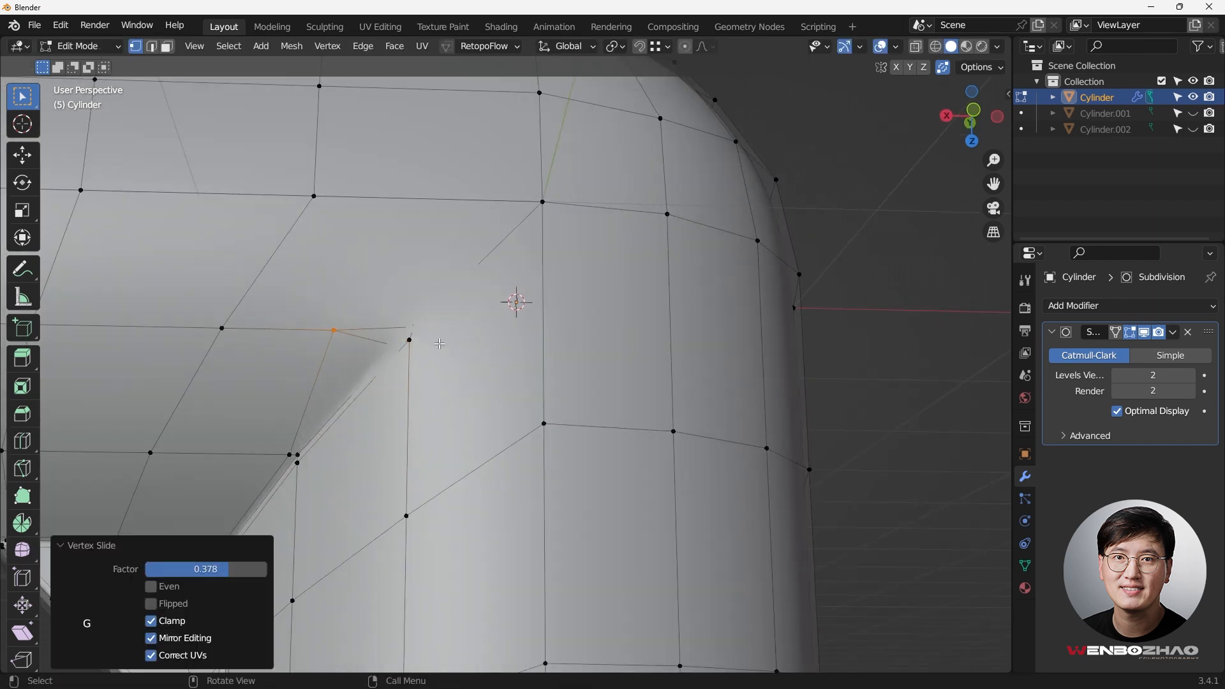
Step: Undo the vertex slide and turn off the Subdivision modifier's viewport display
left_click(1145, 333)
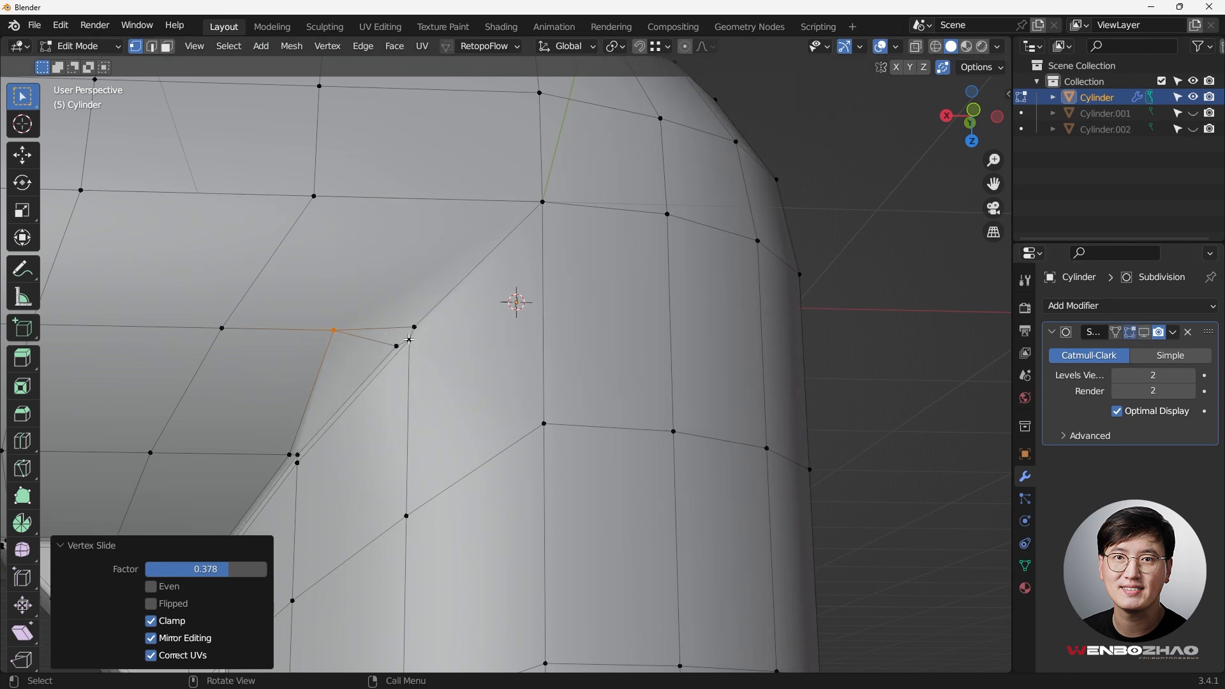
key("ctrl+z")
key("ctrl+z")
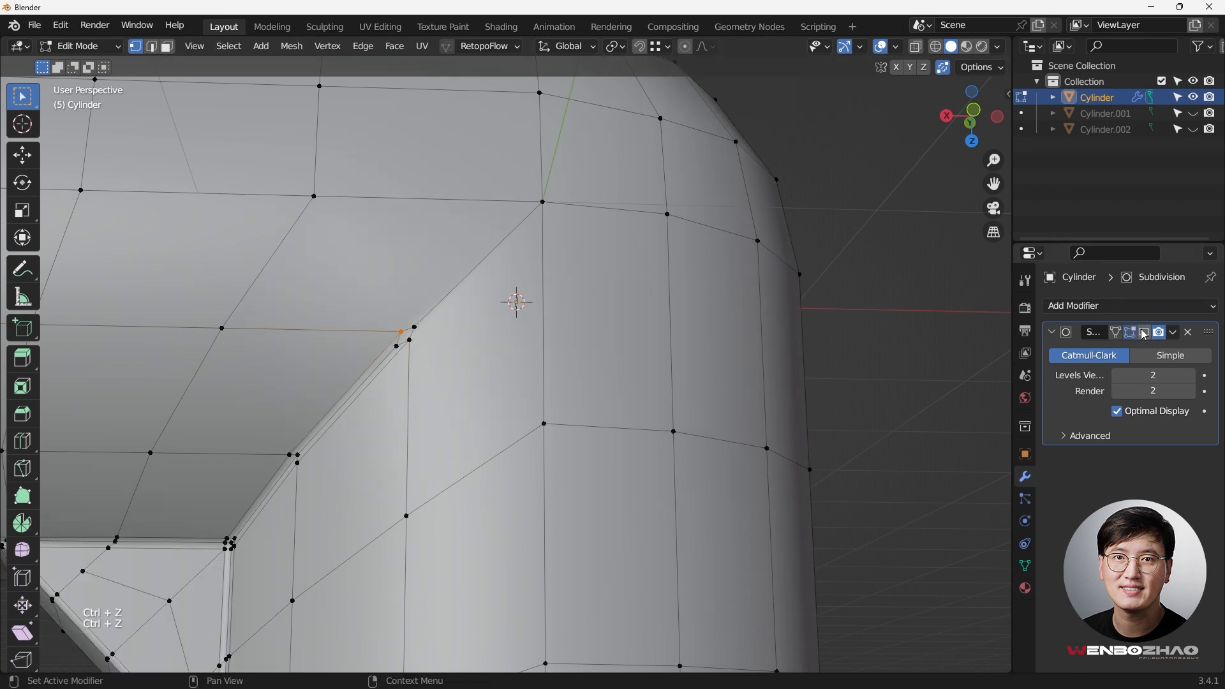
left_click(1145, 333)
left_click(1145, 332)
Step: Connect the rib-tip vertex around the back of the vertical pipe to the matching vertex at the opposite rib tip
middle_click_drag(567, 382, 543, 373)
scroll(238, 381, "up", 3)
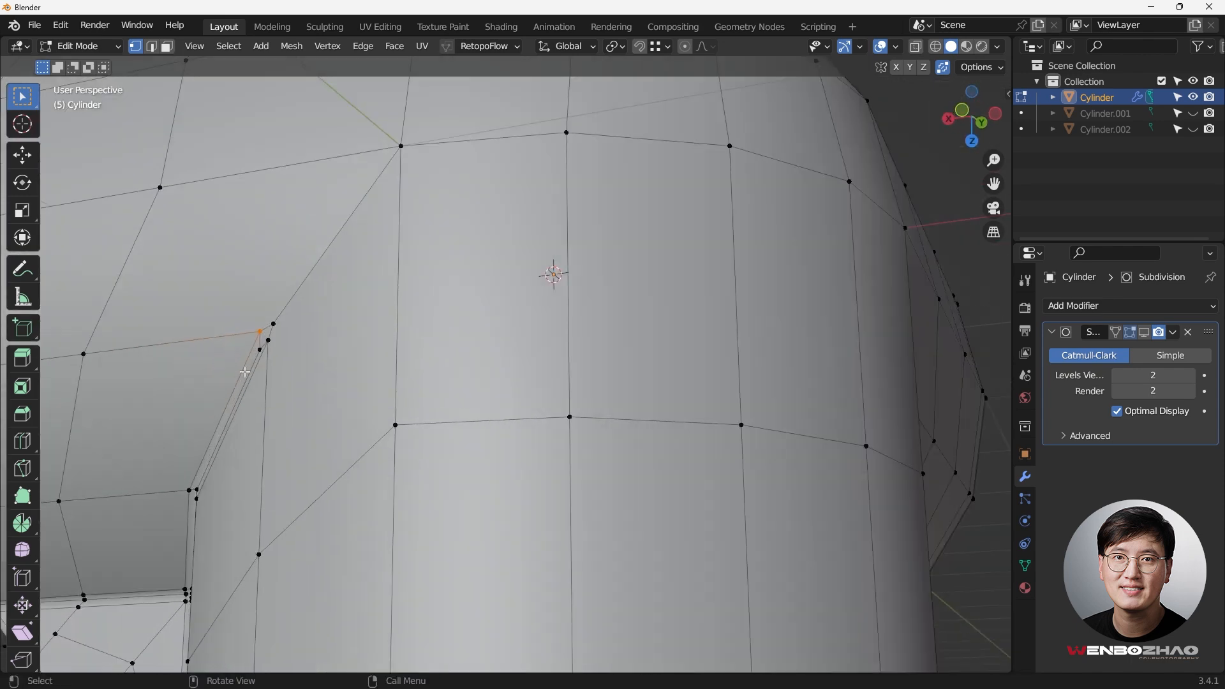
middle_click_drag(407, 360, 512, 424)
left_click(513, 424, "shift")
scroll(486, 427, "down", 3)
middle_click_drag(375, 414, 549, 395, "shift")
key("j")
scroll(359, 408, "up", 3)
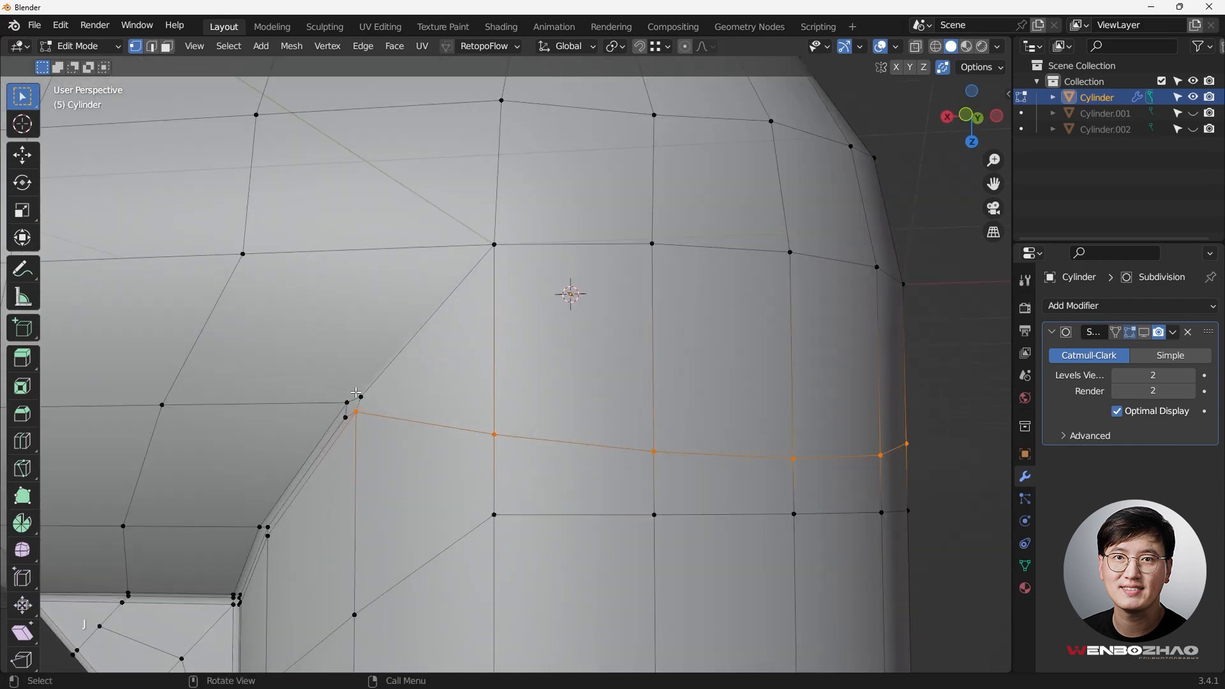
Step: At both rib tips, connect the nearest vertex on the horizontal pipe's side edge row to the adjacent rib-tip vertex
scroll(400, 403, "up", 1)
scroll(400, 403, "down", 1)
mouse_move(400, 402)
middle_mouse_down()
mouse_move(380, 401)
mouse_move(392, 402)
middle_mouse_up()
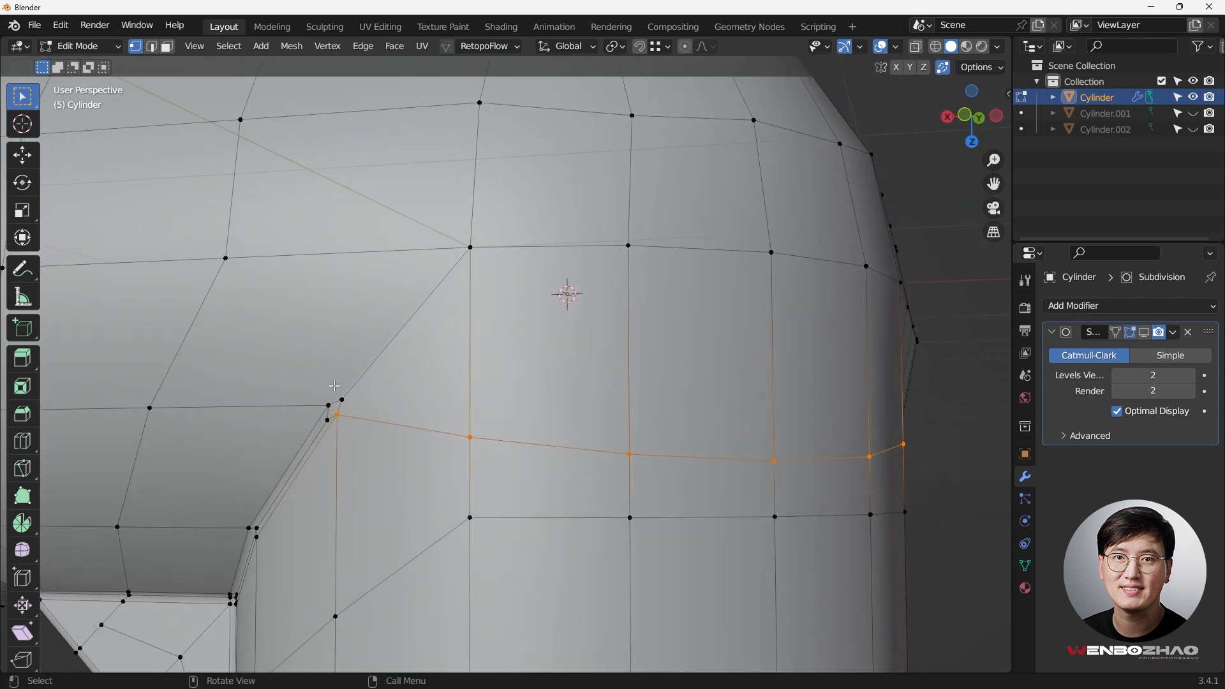
left_click(225, 258)
left_click(326, 404, "shift")
scroll(377, 359, "down", 5)
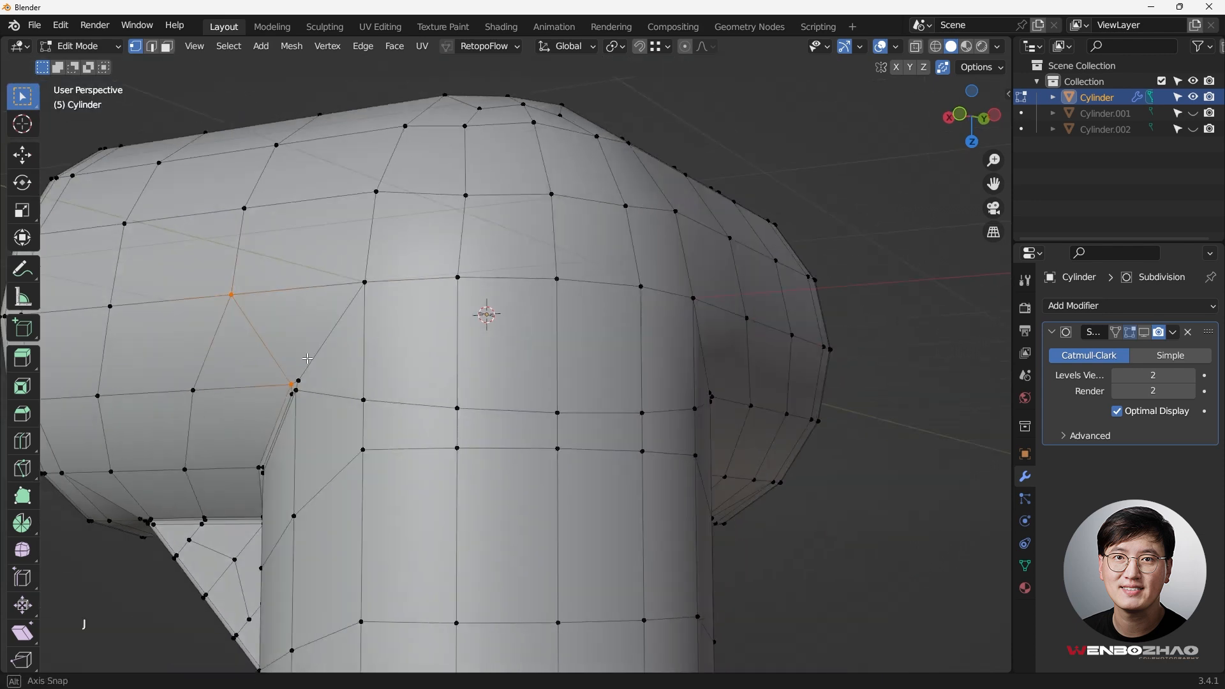
middle_click_drag(376, 359, 284, 351)
scroll(702, 309, "up", 4)
left_click(638, 361, "shift")
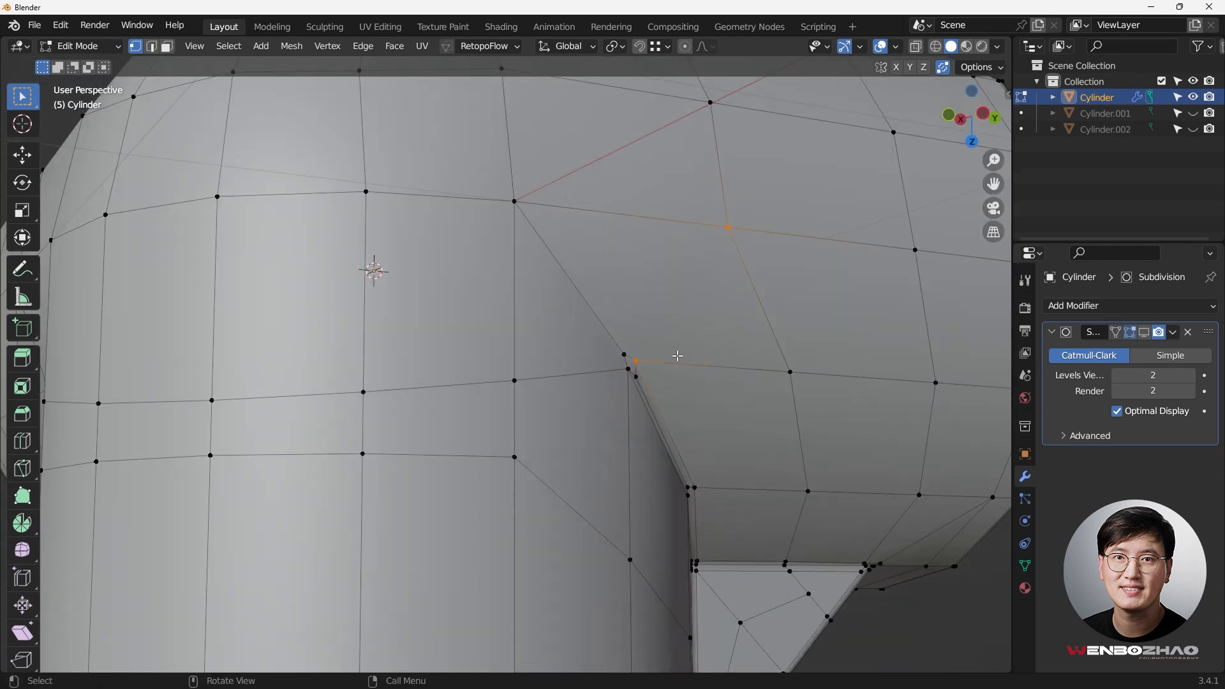
Step: Select the new edge row around the back of the vertical pipe and edge-slide it by a factor of 0.200
scroll(626, 358, "down", 2)
middle_click_drag(548, 357, 459, 410)
left_click(463, 411, "alt")
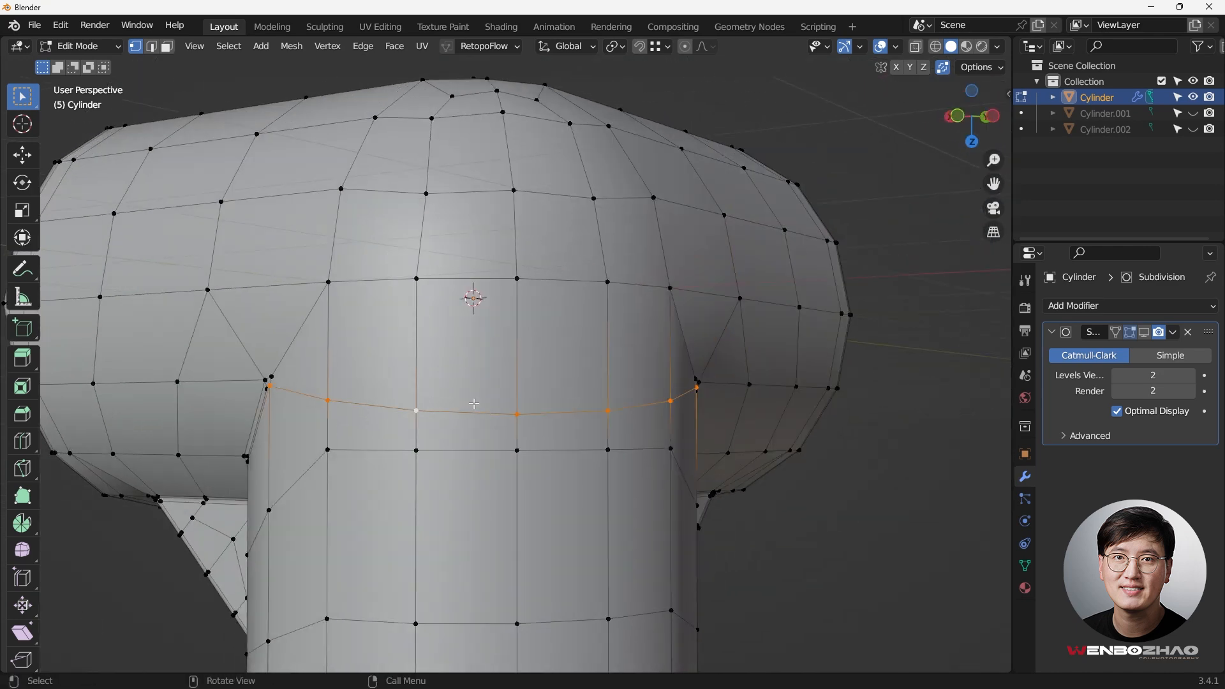
key("g")
key("g")
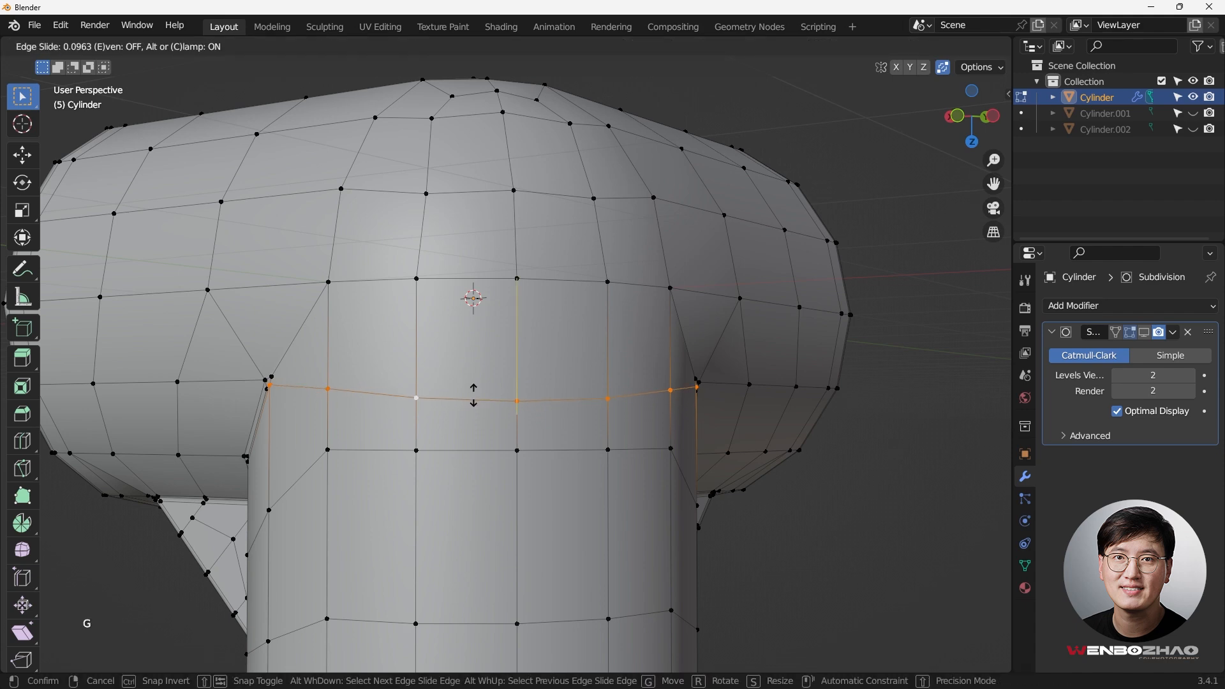
left_click(475, 386)
middle_click_drag(526, 385, 554, 397)
scroll(557, 394, "down", 1)
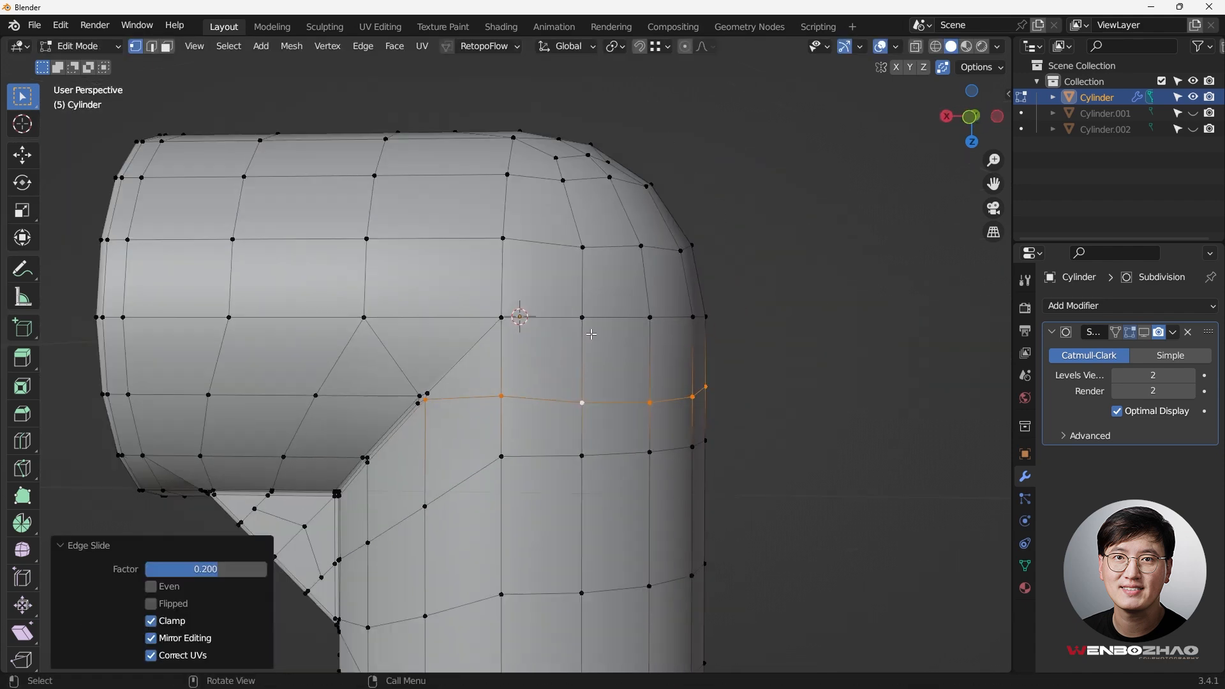
Step: Turn on the Subdivision modifier's viewport display in Object Mode, check the back's shading, and return to Edit Mode
key("Tab")
middle_click_drag(572, 340, 510, 345)
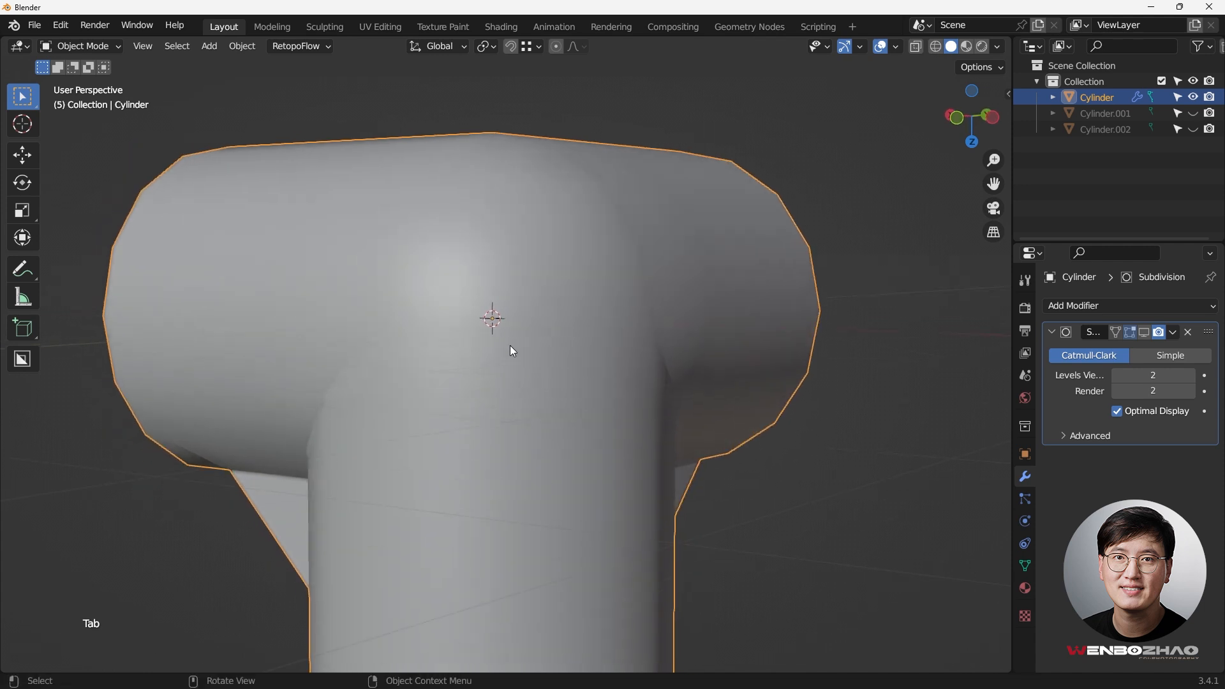
left_click(1144, 331)
mouse_move(496, 332)
middle_mouse_down()
mouse_move(594, 317)
mouse_move(506, 328)
middle_mouse_up()
key("Tab")
key("Tab")
key("Tab")
Step: Select faces with 4 vertices in face selection to locate remaining non-quads, and clear the selection in vertex mode
left_click(317, 161)
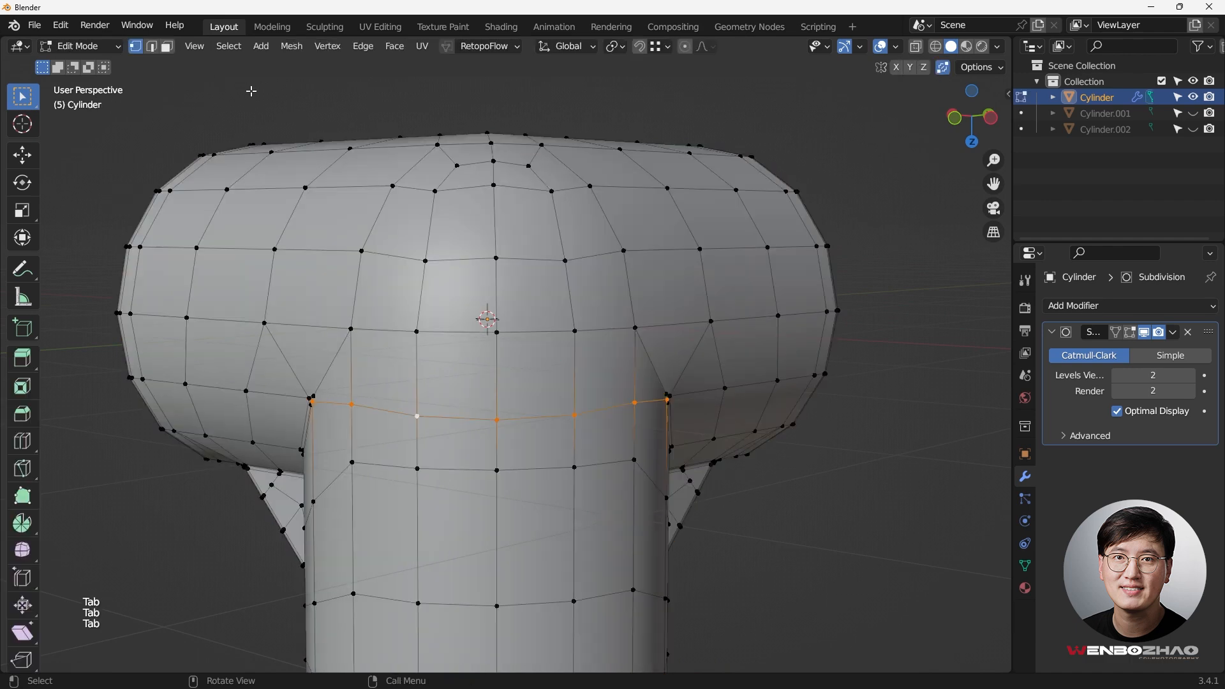
left_click(167, 46)
key("q")
left_click(870, 416)
middle_click_drag(844, 416, 402, 388)
scroll(402, 387, "up", 3)
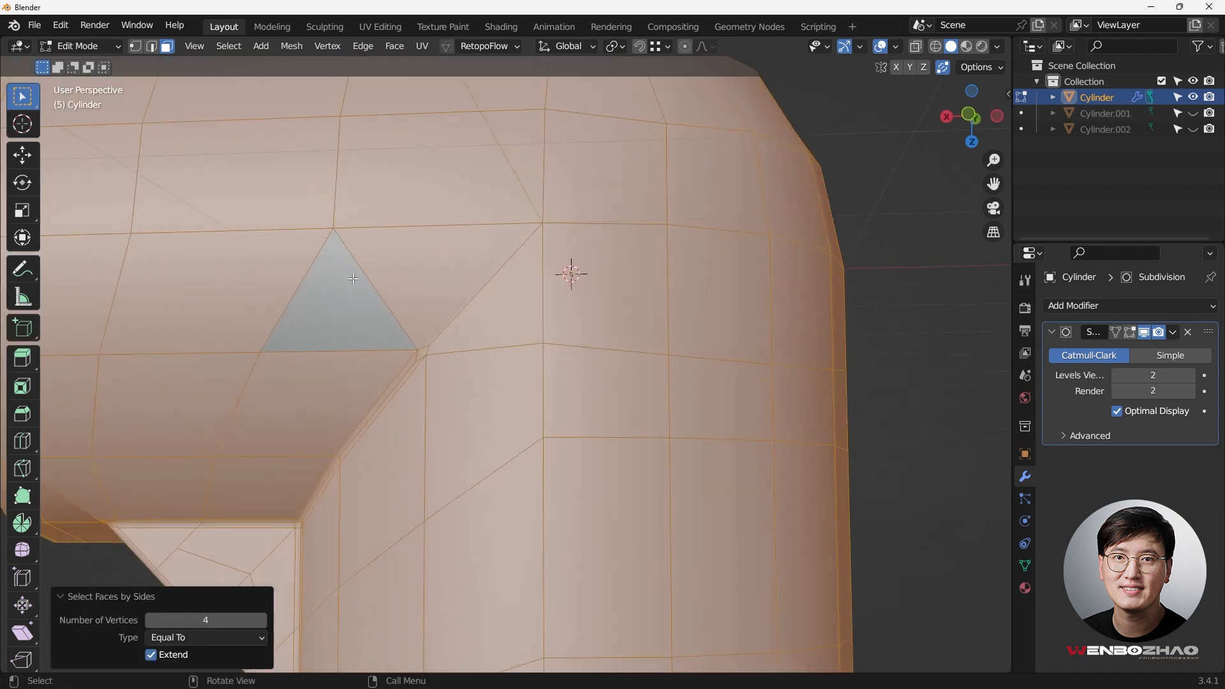
key("1")
key("alt+a")
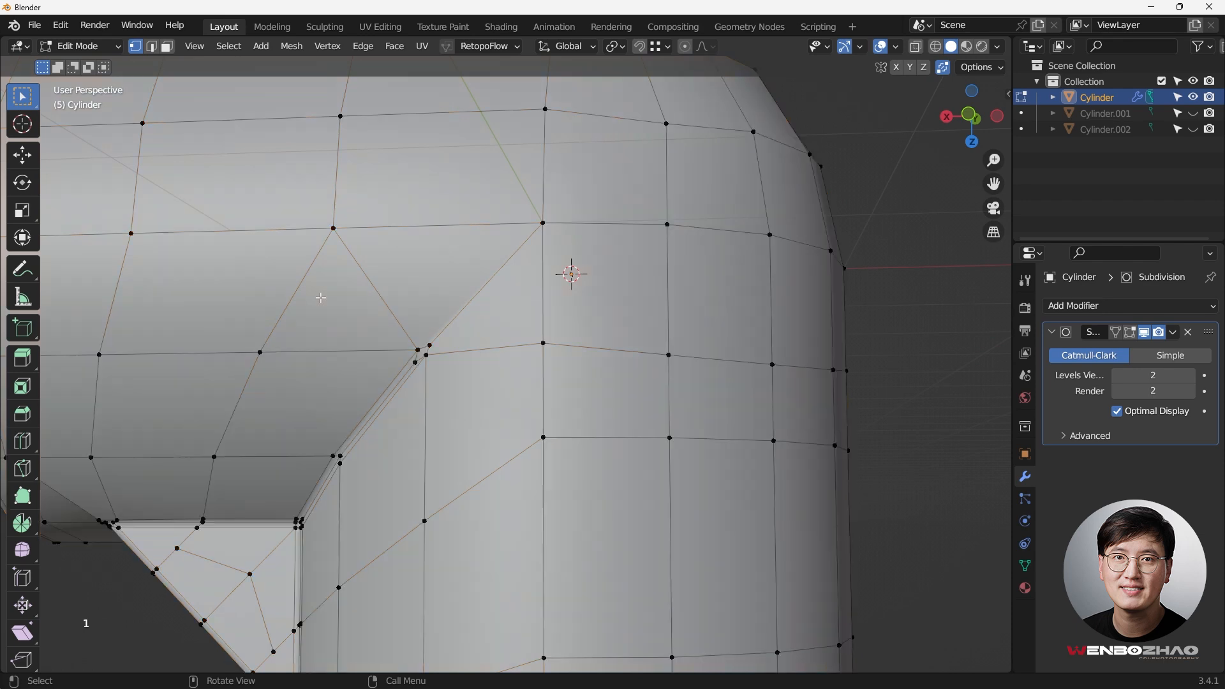
Step: Knife-cut a new edge row down the side of one horizontal pipe, starting at the triangle below the rib tip
middle_click_drag(320, 297, 268, 281)
middle_click_drag(609, 267, 224, 281)
key("ctrl+r")
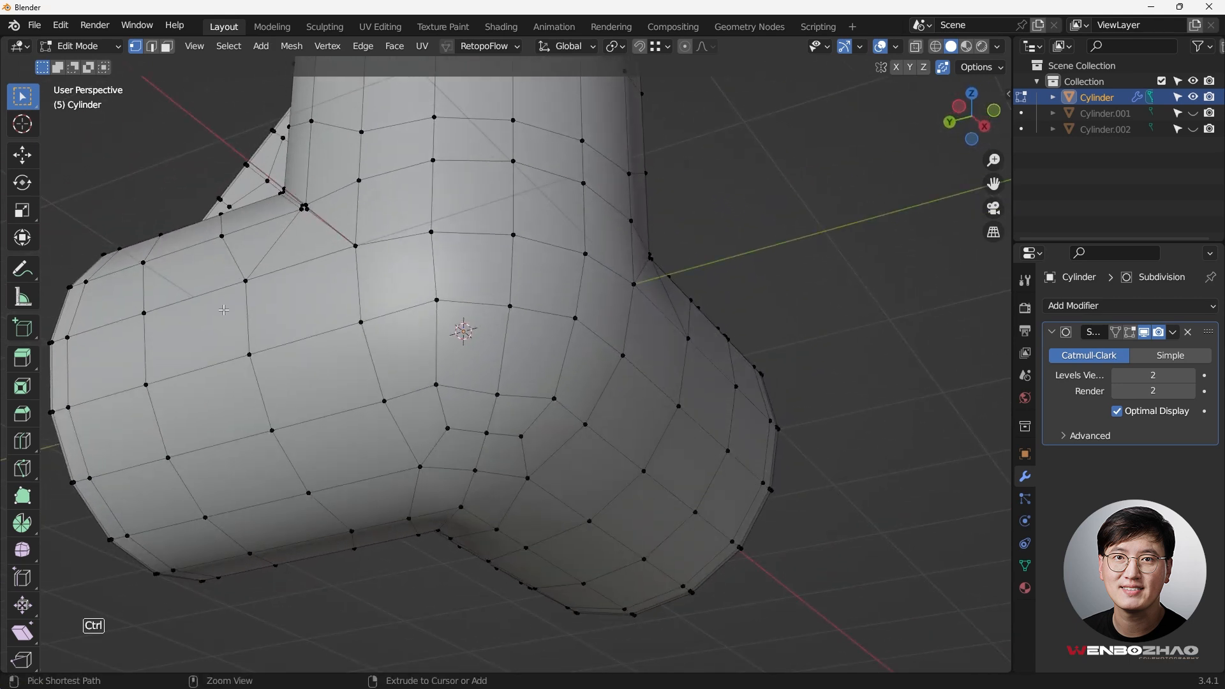
key("Escape")
key("r")
key("k")
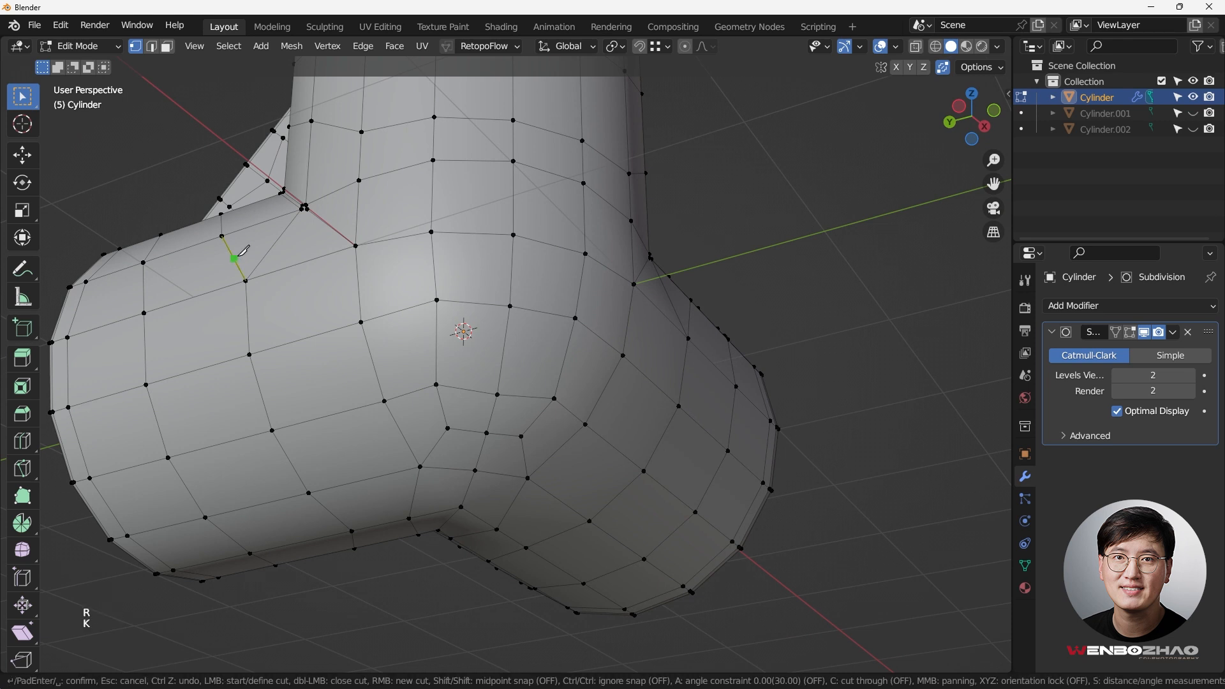
left_click(196, 296)
left_click(223, 444)
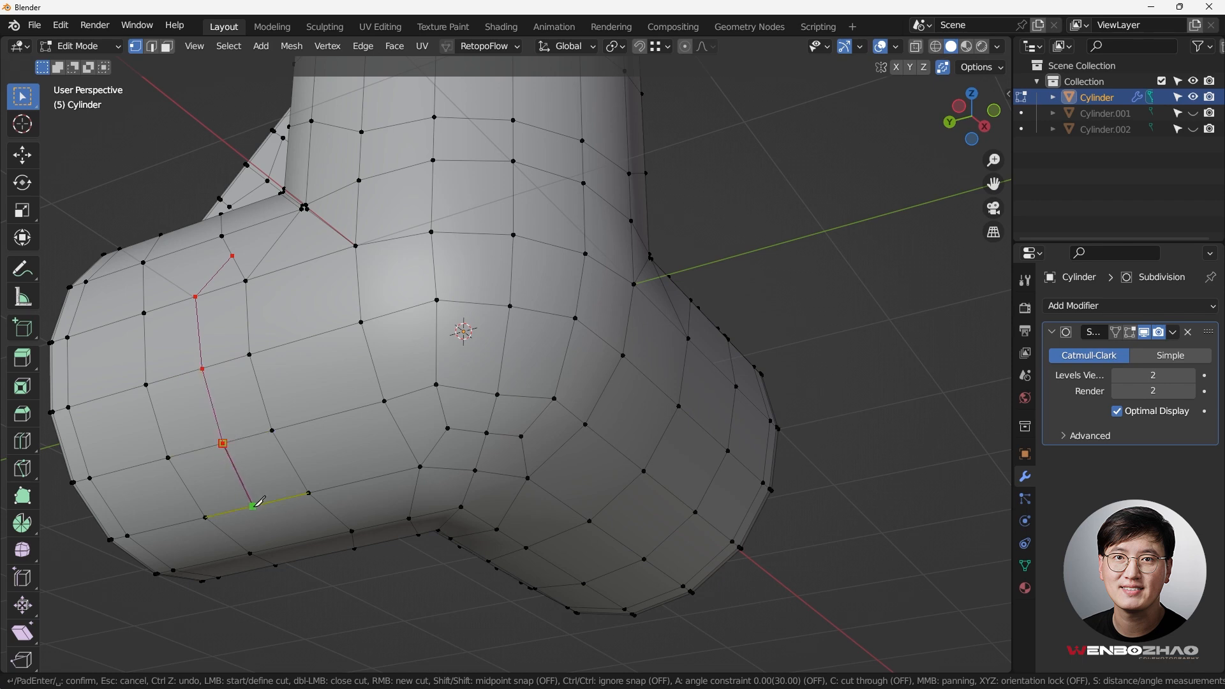
right_click(315, 557)
key("Return")
Step: Continue the knife cut along that pipe's underside, turn it across the corner seam and carry it onto the second horizontal pipe
middle_click_drag(329, 545, 359, 405)
key("k")
left_click(238, 360)
left_click(295, 412)
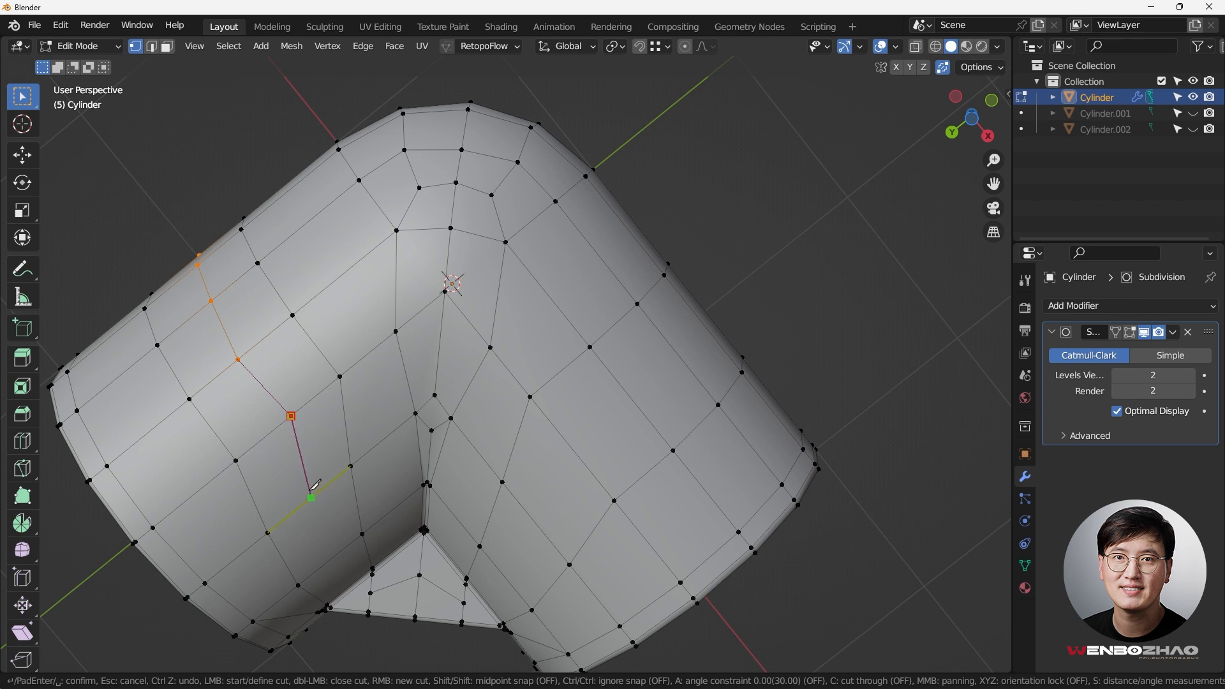
left_click(311, 441)
left_click(346, 428)
left_click(407, 373)
left_click(438, 353)
left_click(478, 390)
key("Return")
left_click(514, 435)
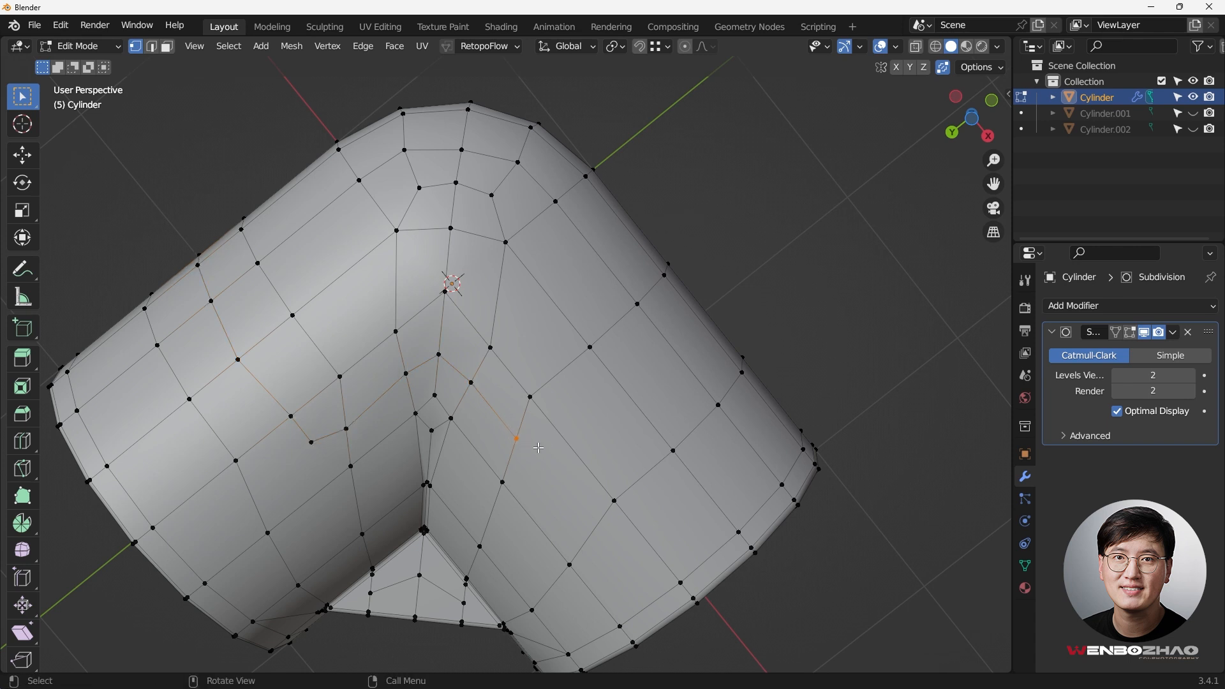
Step: Extend the cut from its end vertex around the underside of the second horizontal pipe
key("k")
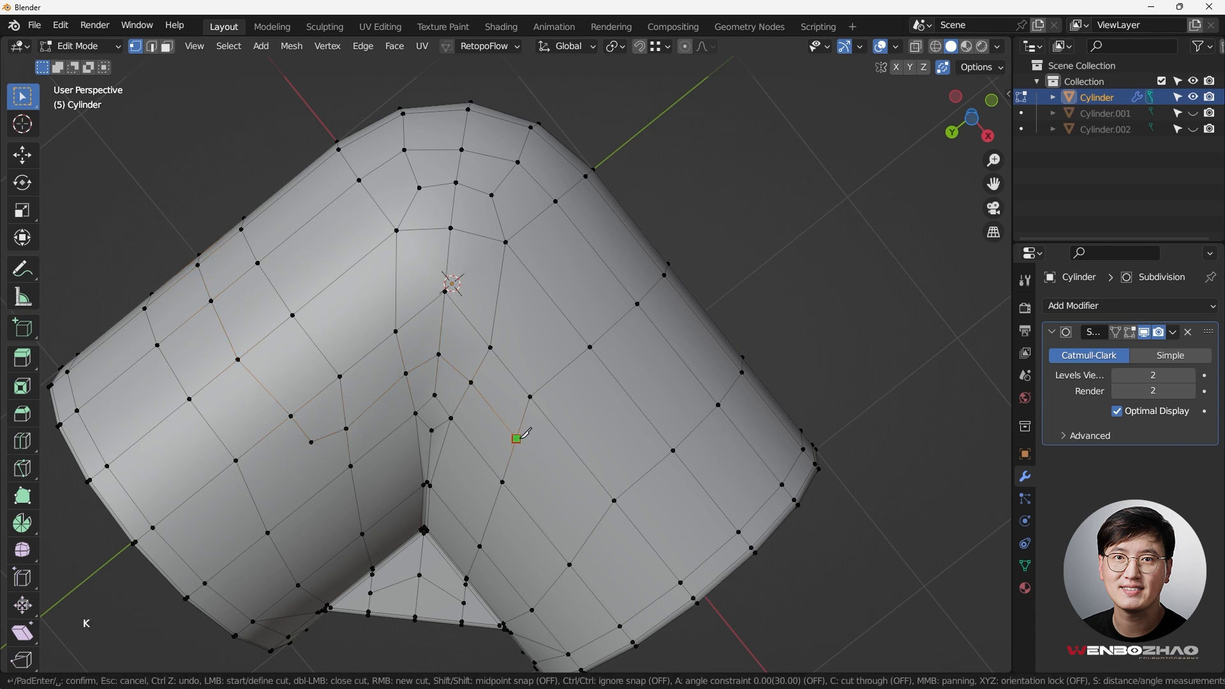
left_click(548, 472)
left_click(631, 399)
left_click(701, 319)
key("Return")
Step: Knife-cut the rest of the row up the second pipe's side, ending on the slanted edge below its rib tip
middle_click_drag(688, 333, 617, 367)
key("k")
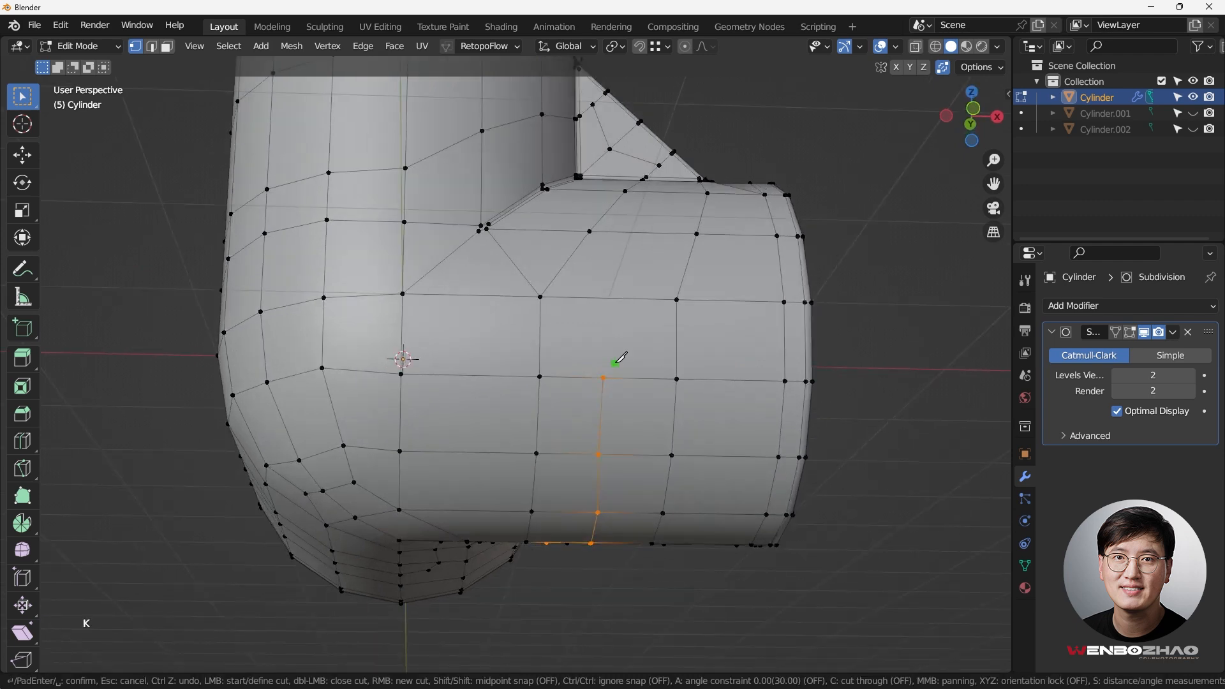
left_click(602, 378)
left_click(623, 276)
left_click(569, 257)
key("Return")
Step: Dissolve the short slanted edge at the end of the new row on the first horizontal pipe
middle_click_drag(569, 257, 382, 270)
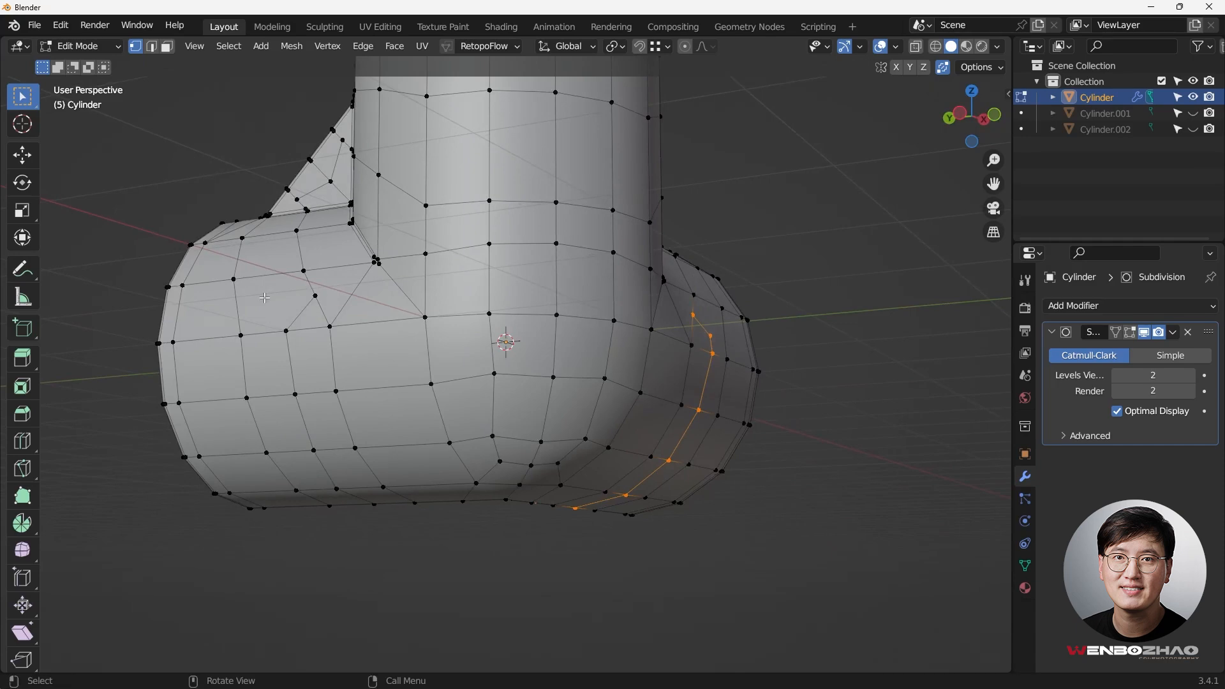
scroll(383, 269, "up", 3)
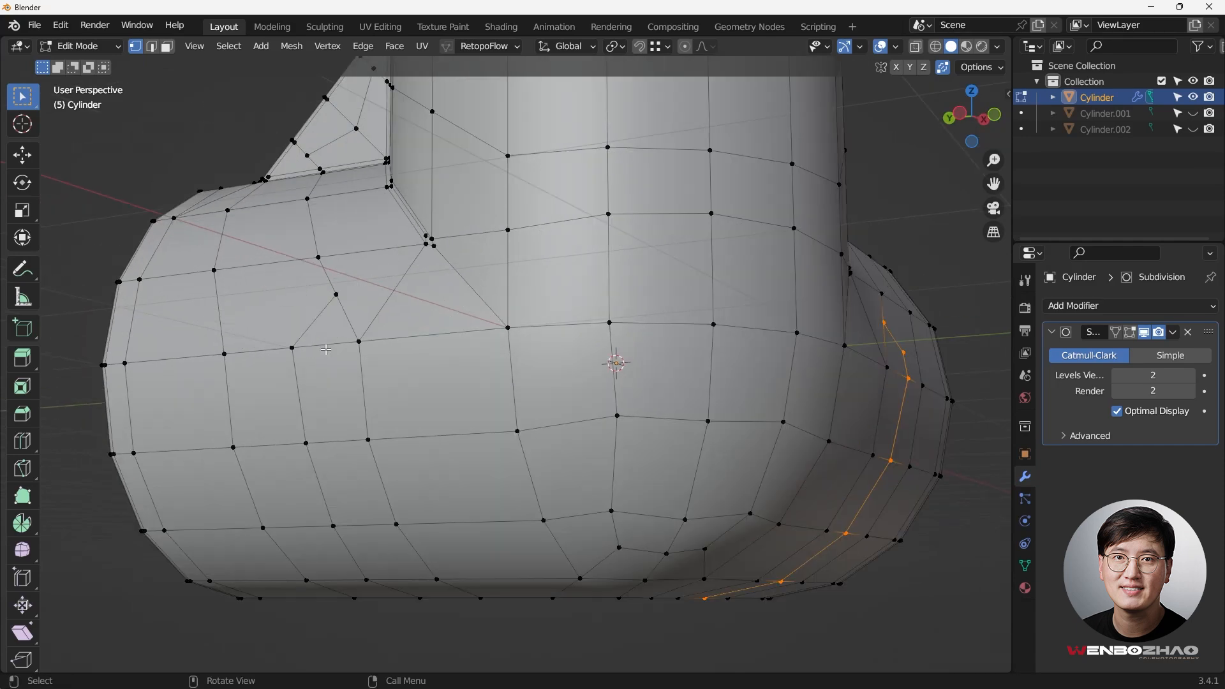
scroll(326, 351, "down", 5)
middle_click_drag(331, 335, 357, 340)
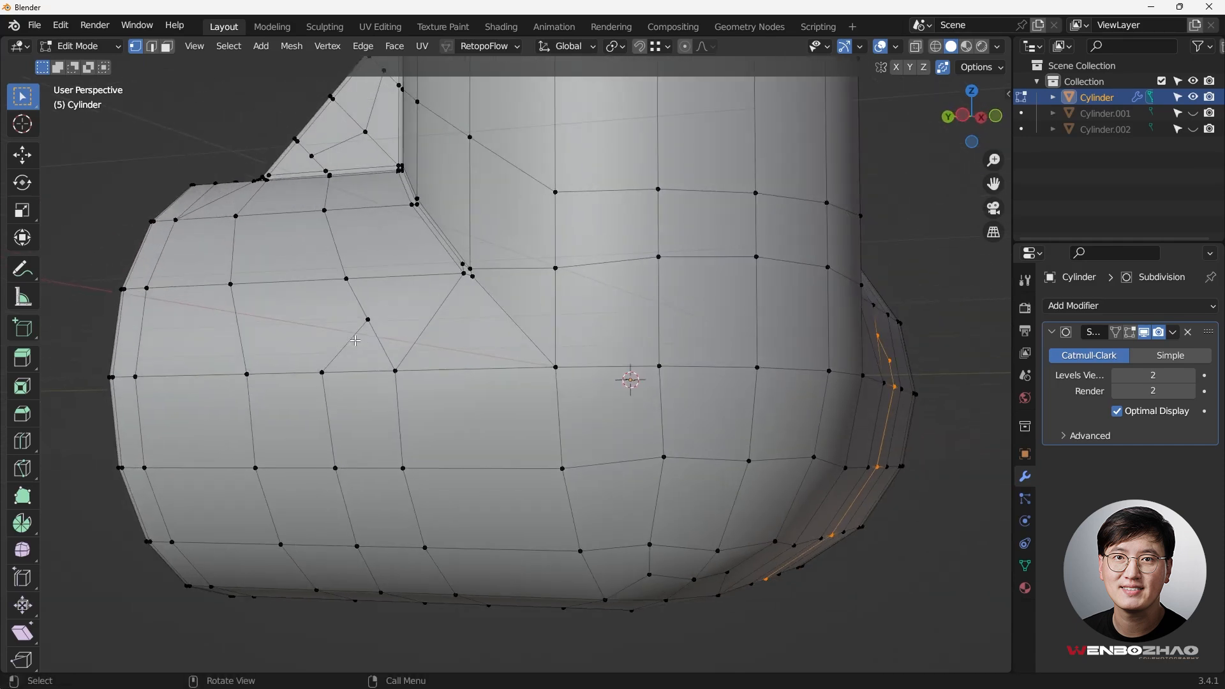
key("alt+a")
key("2")
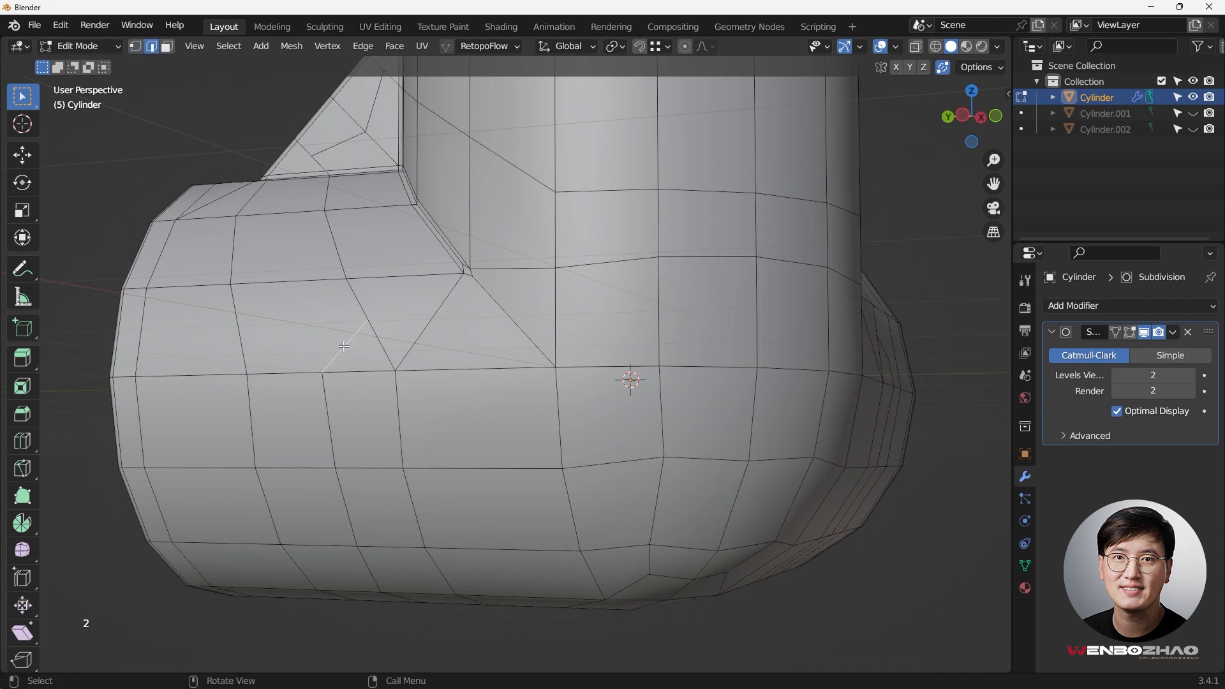
key("x")
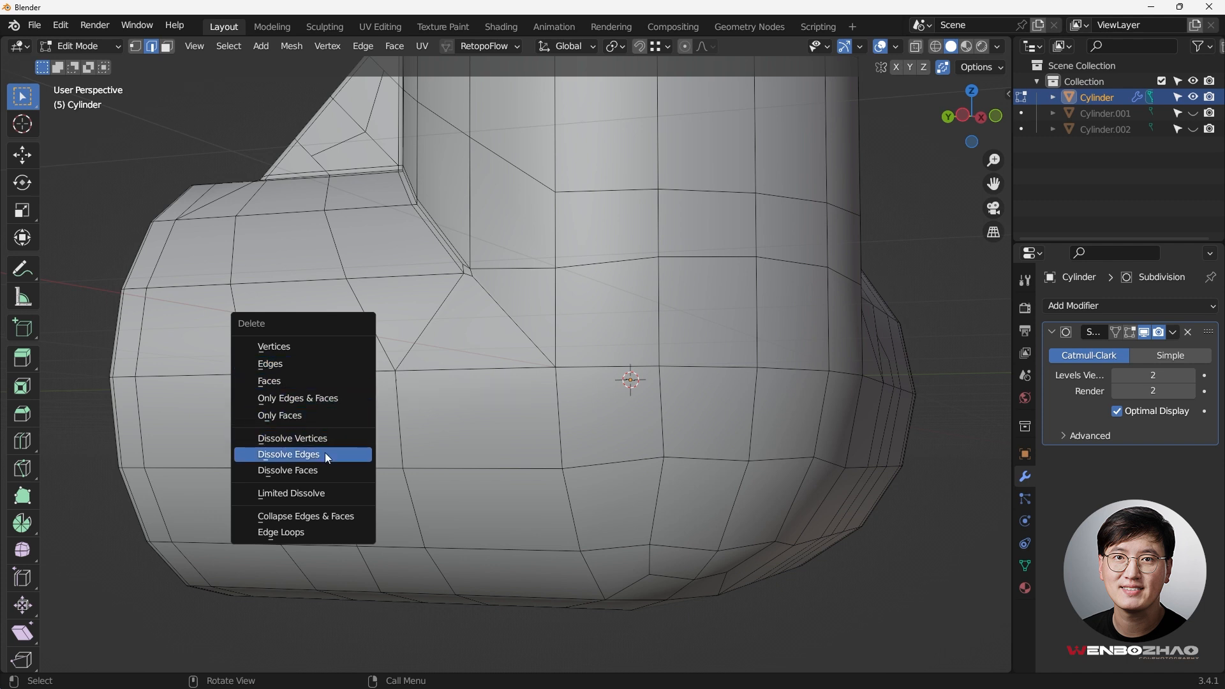
left_click(327, 455)
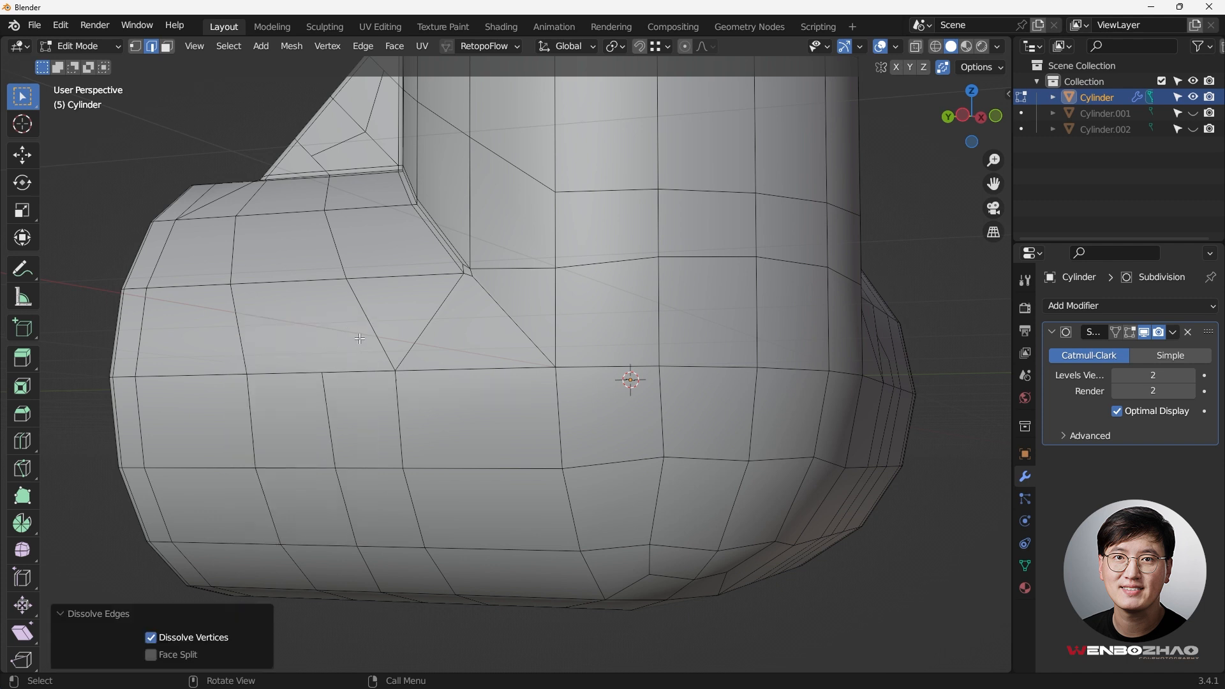
Step: Recut the row's end on the first pipe with a bend toward the slanted edge, and connect the bend vertex to the row above
key("1")
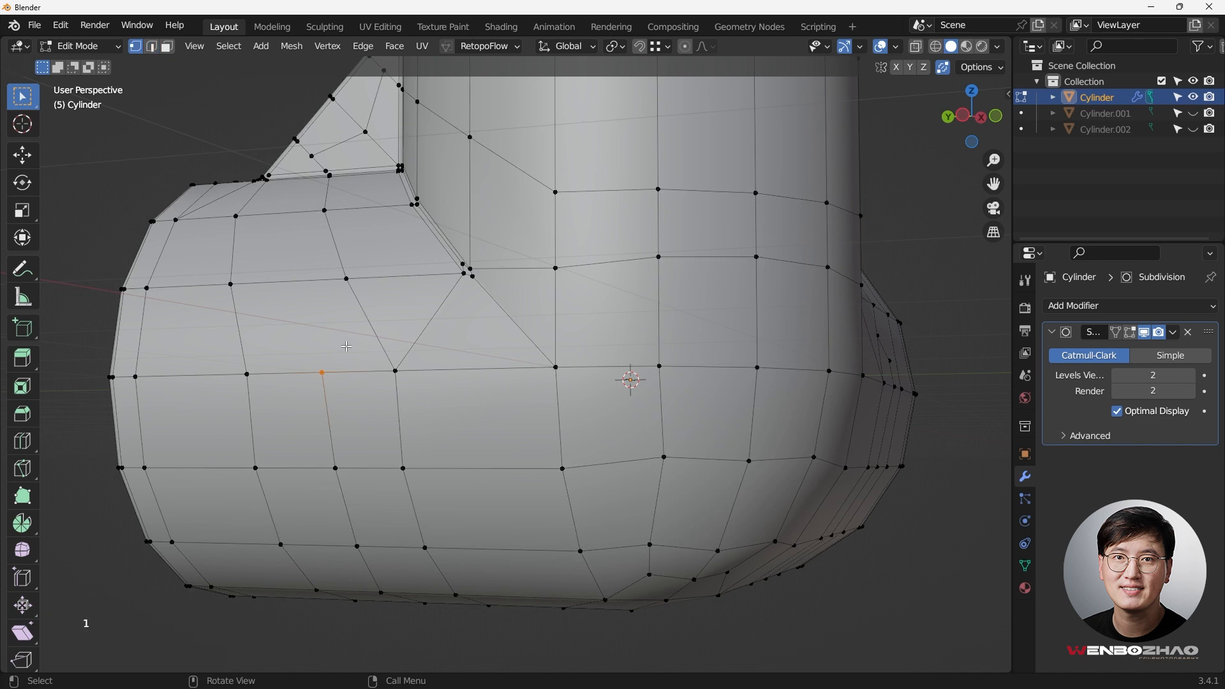
key("k")
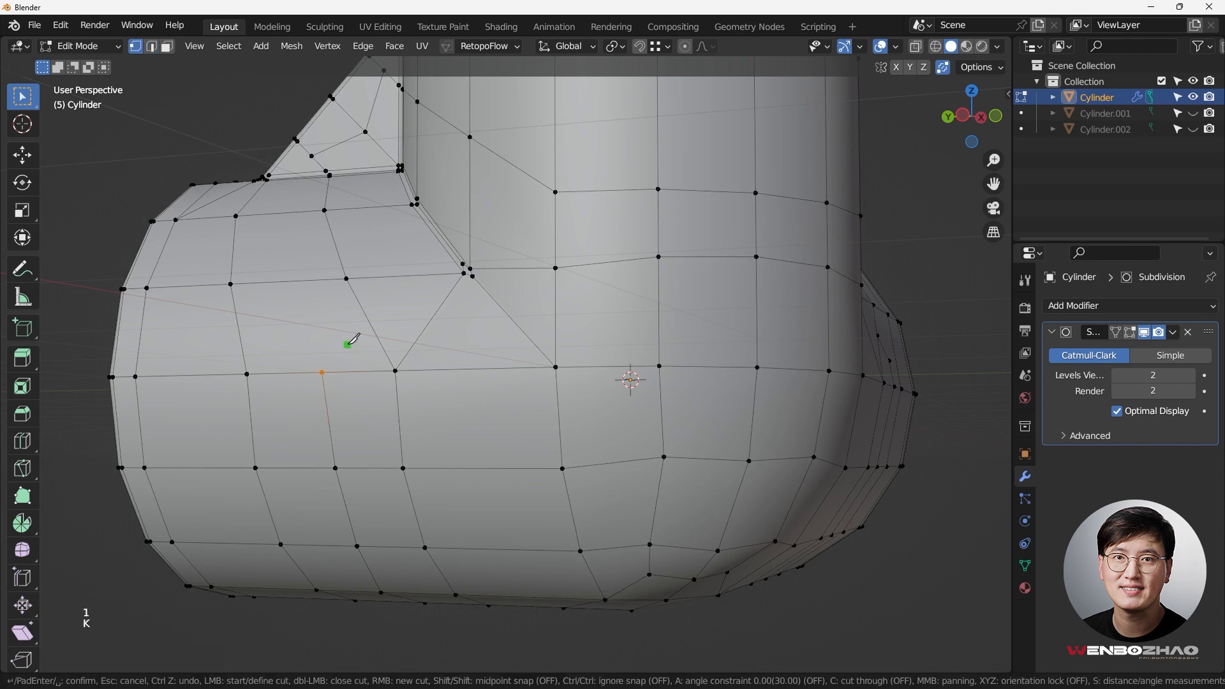
left_click(293, 335)
left_click(367, 316)
key("Return")
key("k")
key("Escape")
scroll(335, 330, "down", 1)
scroll(357, 340, "up", 1)
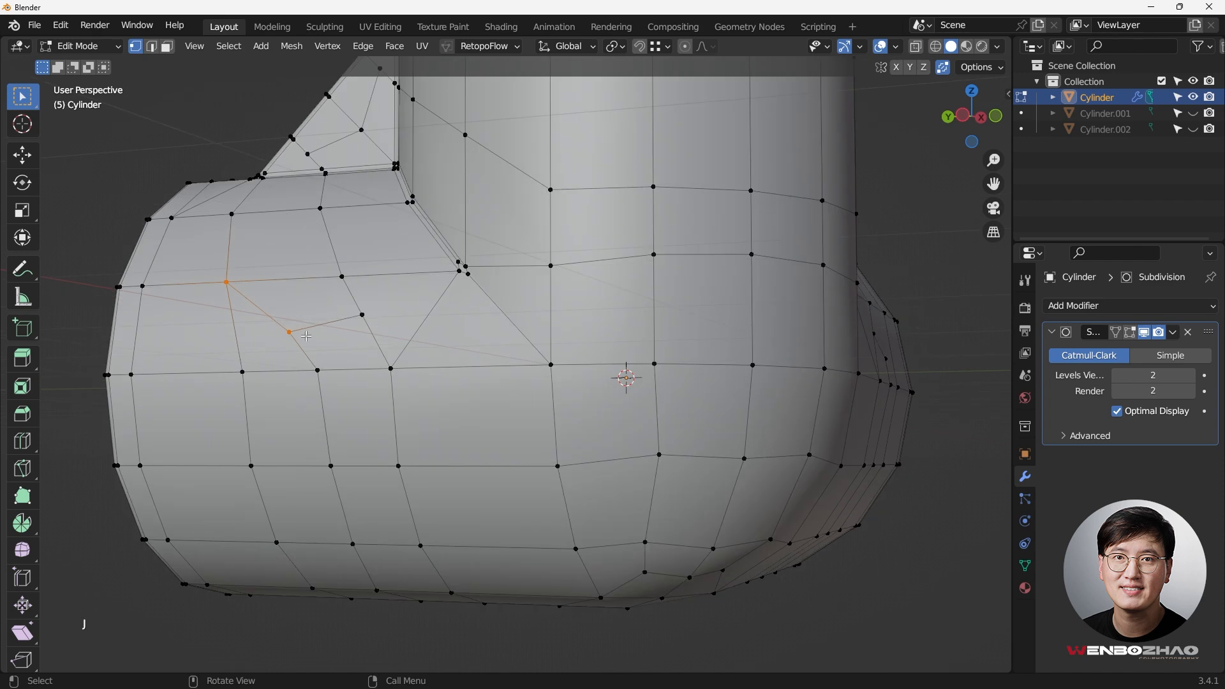
Step: On the second horizontal pipe, connect the bend vertex of the new row's end to the neighbouring vertex in the row above
scroll(295, 339, "down", 2)
scroll(299, 338, "up", 2)
scroll(316, 336, "down", 1)
scroll(356, 313, "up", 2)
middle_click_drag(472, 332, 321, 309, "shift")
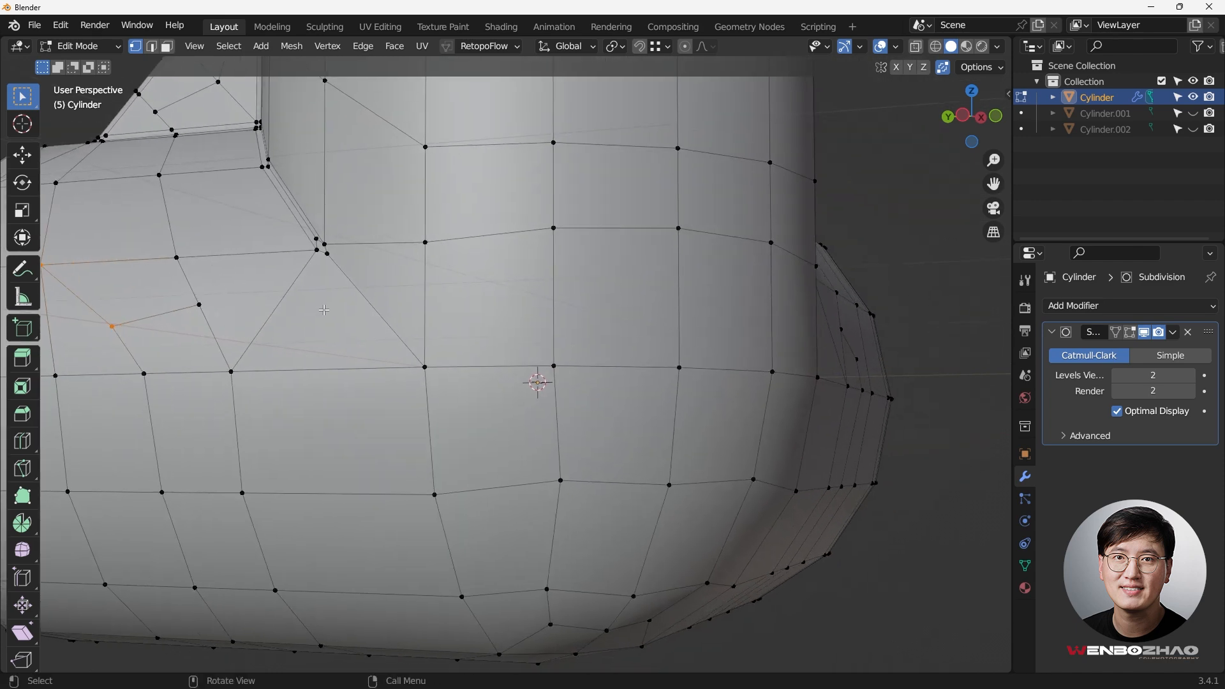
scroll(321, 309, "down", 2)
scroll(306, 319, "up", 3)
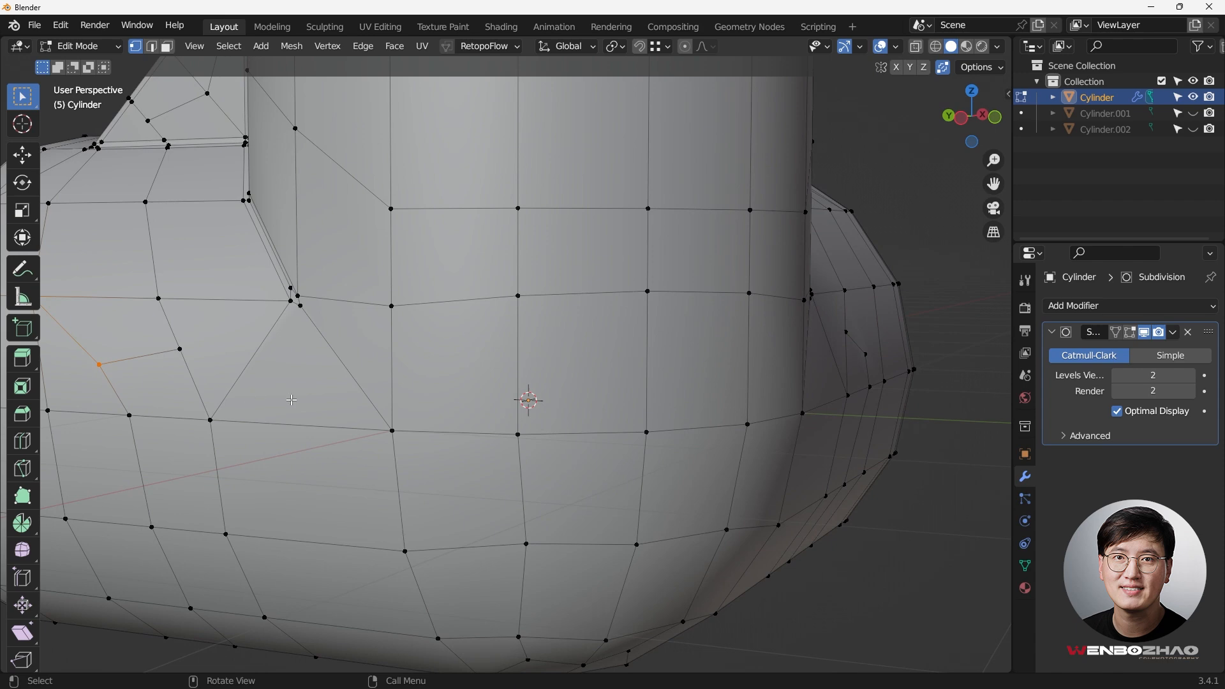
scroll(294, 315, "down", 3)
middle_click_drag(661, 315, 479, 312)
scroll(484, 313, "up", 1)
scroll(542, 333, "up", 2)
mouse_move(623, 346)
middle_mouse_down("shift")
mouse_move(554, 352)
mouse_move(634, 336)
middle_mouse_up("shift")
left_click(575, 373, "shift")
left_click(682, 299, "shift")
key("j")
Step: Inspect the new edge rows around both horizontal pipes and select Faces by Sides to check for non-quads
scroll(626, 360, "down", 3)
scroll(495, 382, "up", 2)
middle_click_drag(494, 376, 579, 361)
scroll(451, 334, "down", 3)
middle_click_drag(451, 333, 451, 293)
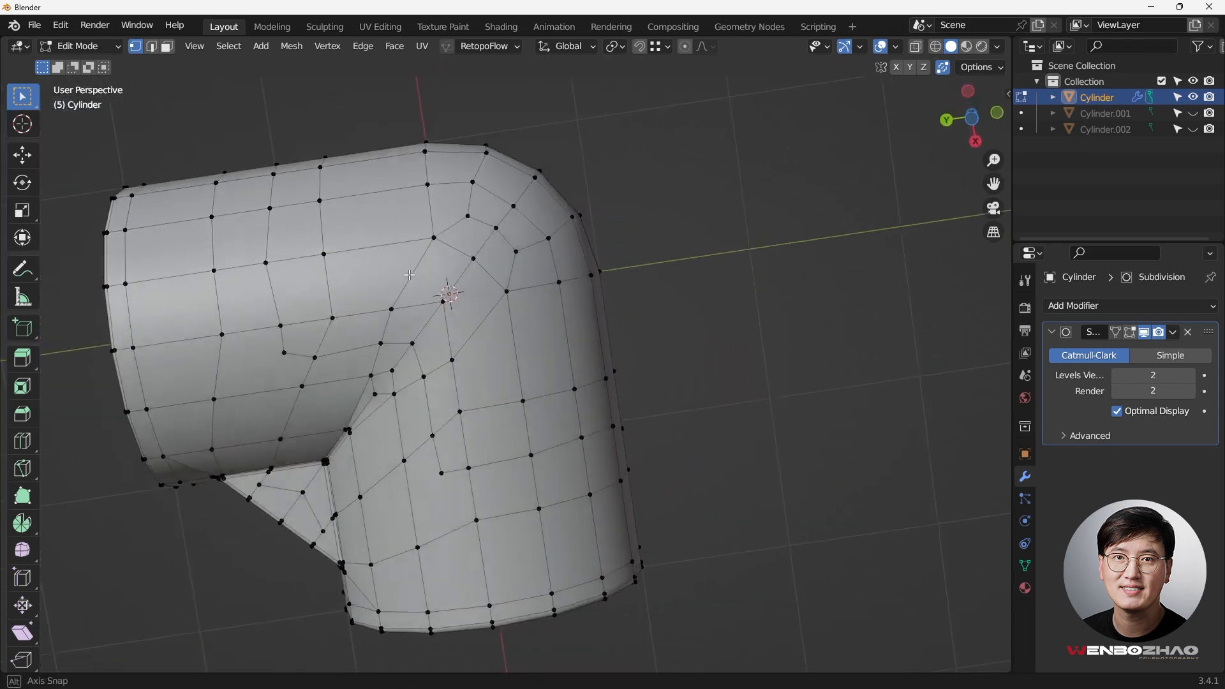
scroll(486, 368, "up", 3)
middle_click_drag(486, 368, 547, 442)
scroll(548, 442, "down", 3)
middle_click_drag(667, 351, 692, 319)
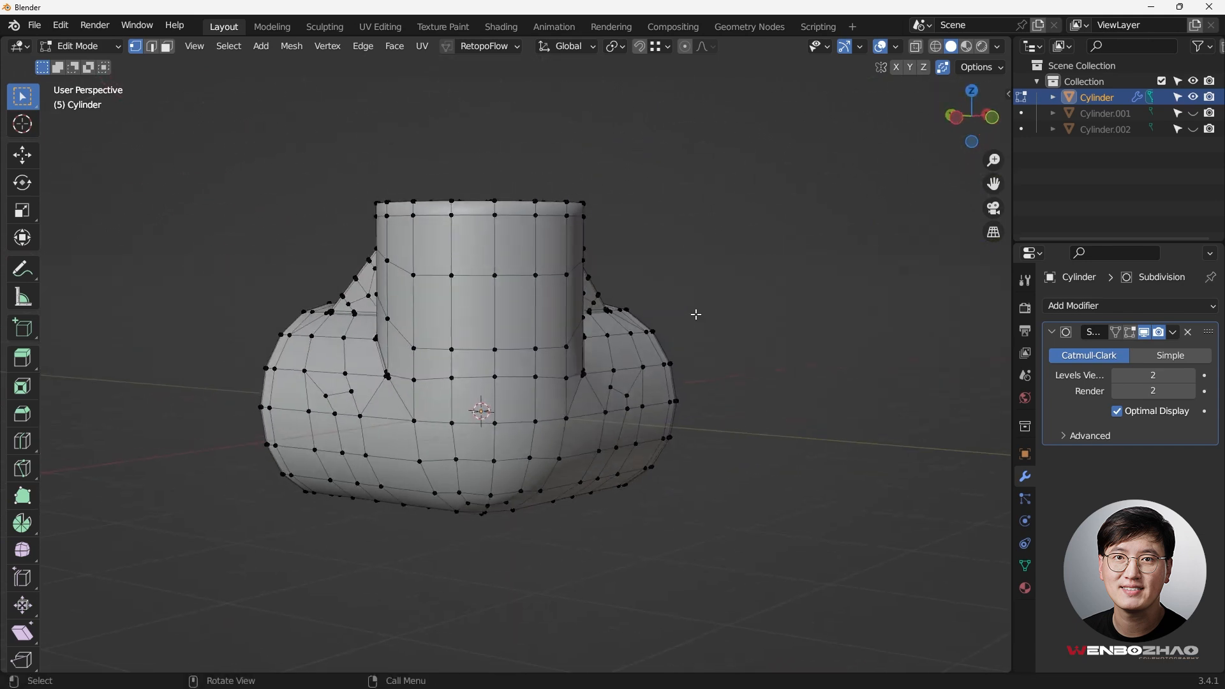
key("q")
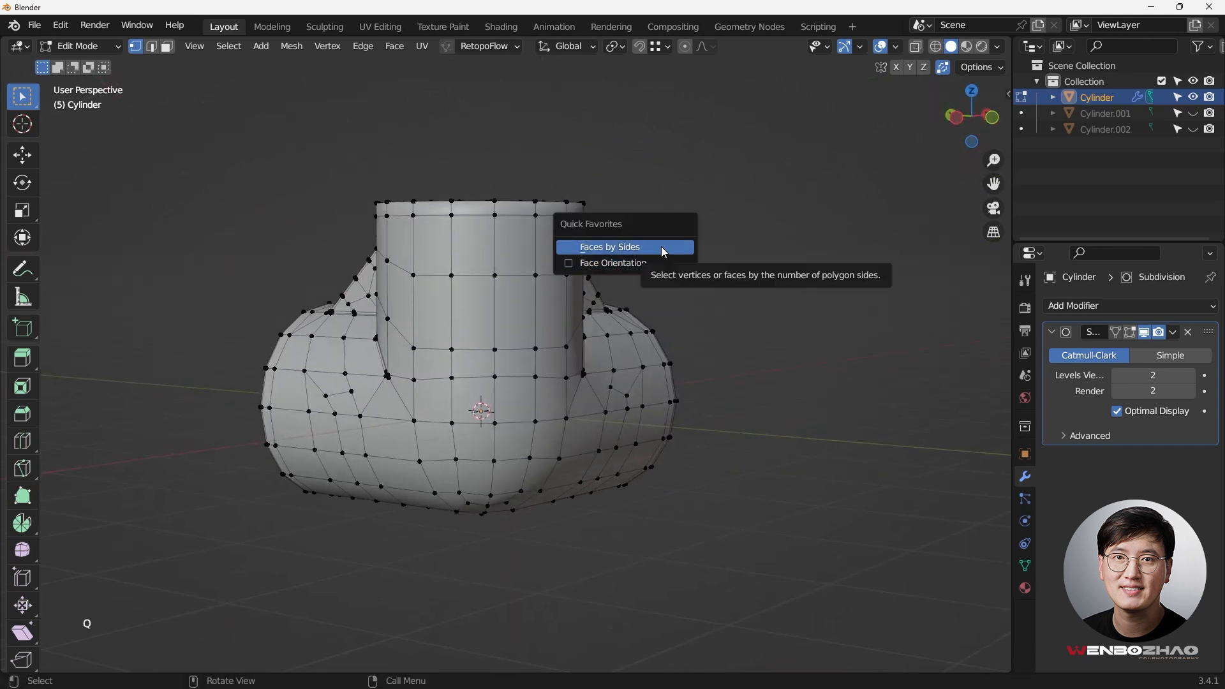
left_click(661, 246)
middle_click_drag(661, 246, 296, 361)
Step: Return to Object Mode and apply Shade Smooth to the pipe joint
key("Tab")
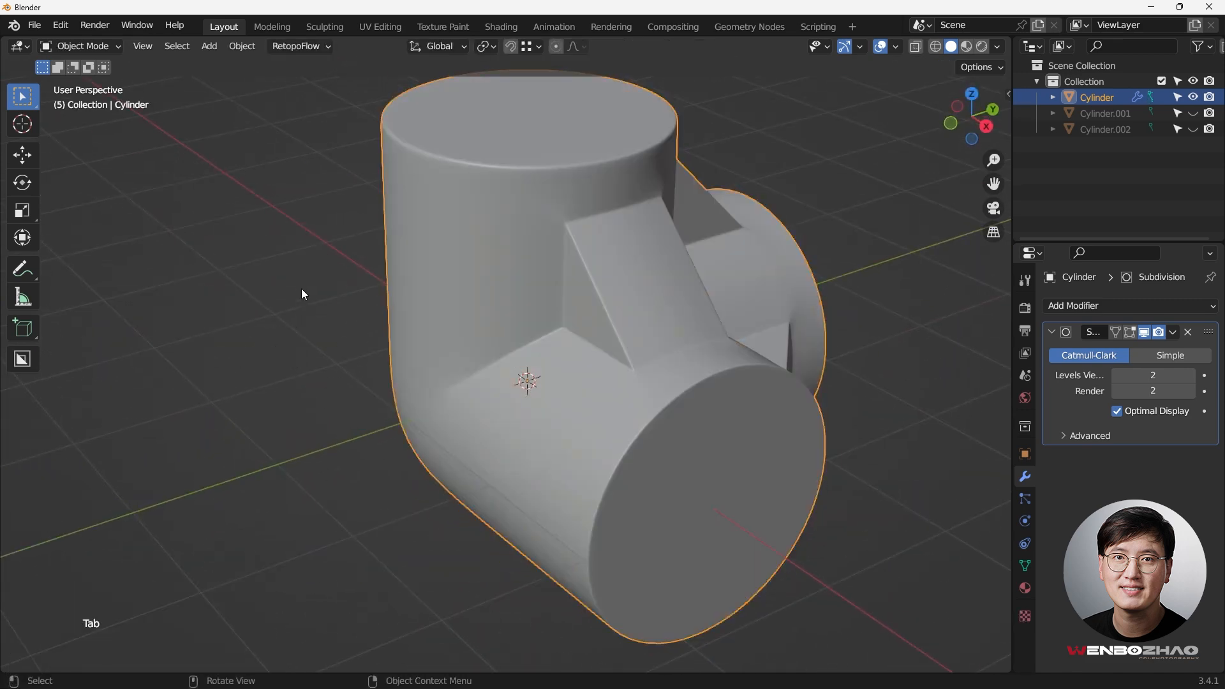
middle_click_drag(730, 382, 679, 310)
right_click(601, 286)
left_click(599, 289)
scroll(679, 310, "up", 3)
middle_click_drag(570, 305, 603, 259)
scroll(604, 259, "down", 2)
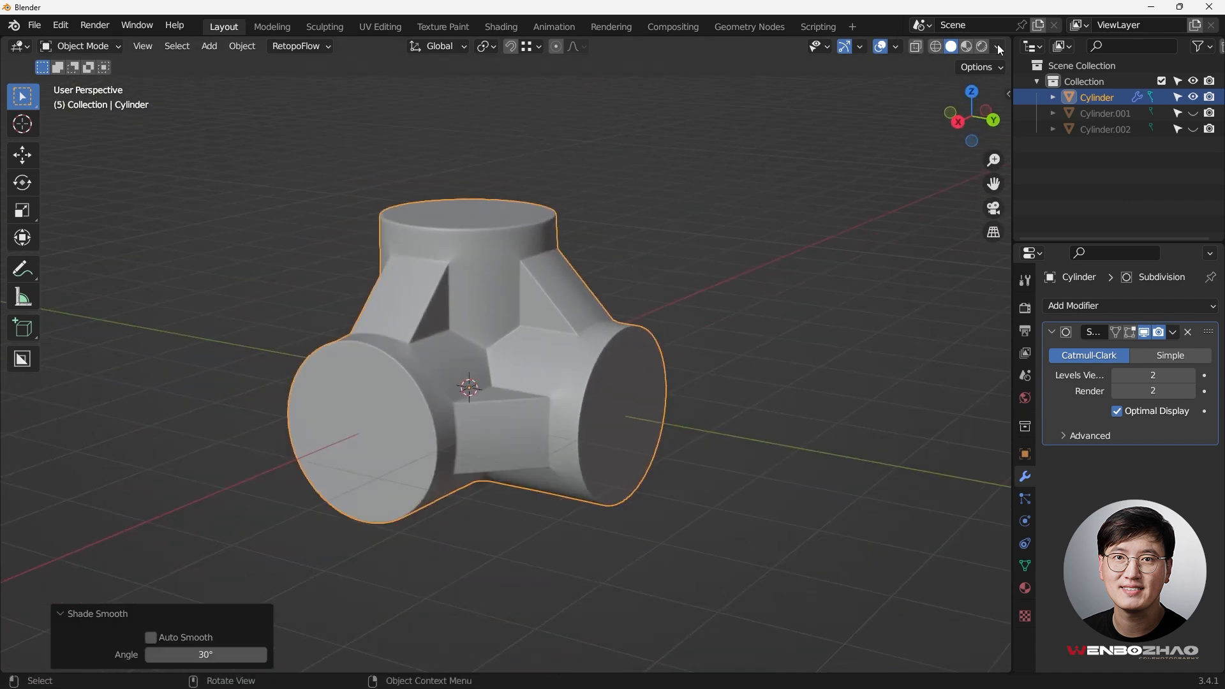
Step: Set the viewport lighting to the red MatCap, hide the overlays, and examine the reflections on the underside
left_click(999, 47)
left_click(983, 151)
left_click(989, 124)
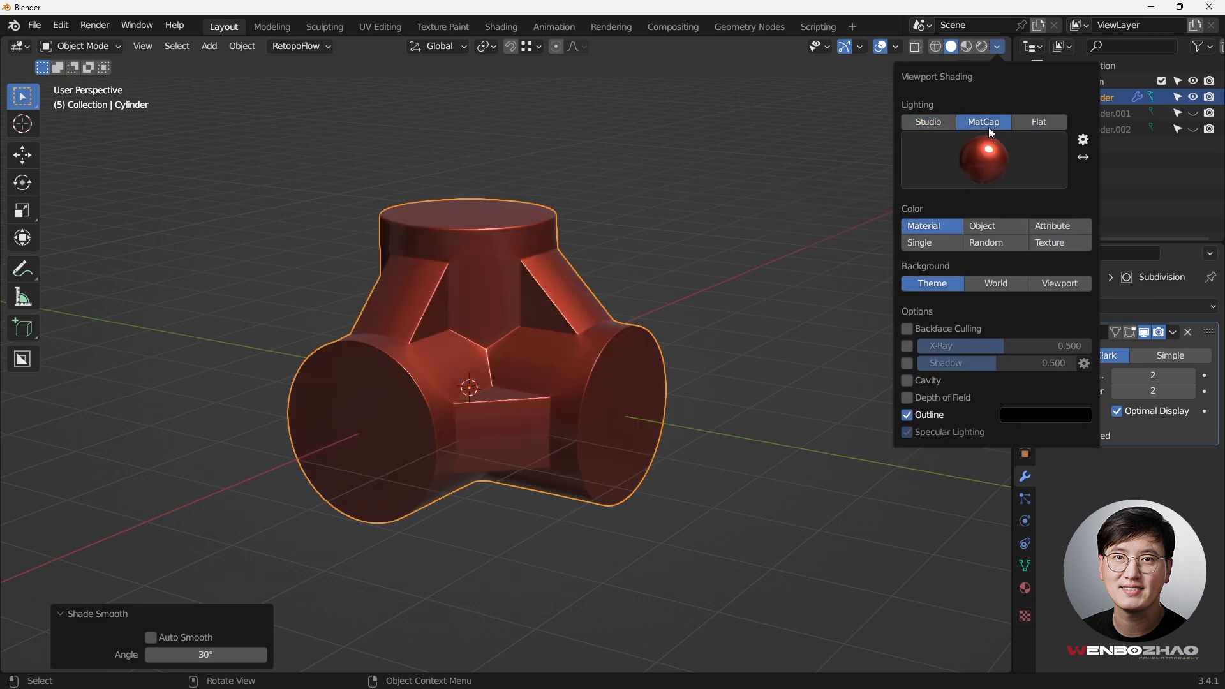
scroll(686, 289, "up", 1)
middle_click_drag(687, 289, 593, 265)
left_click(879, 46)
scroll(495, 204, "up", 2)
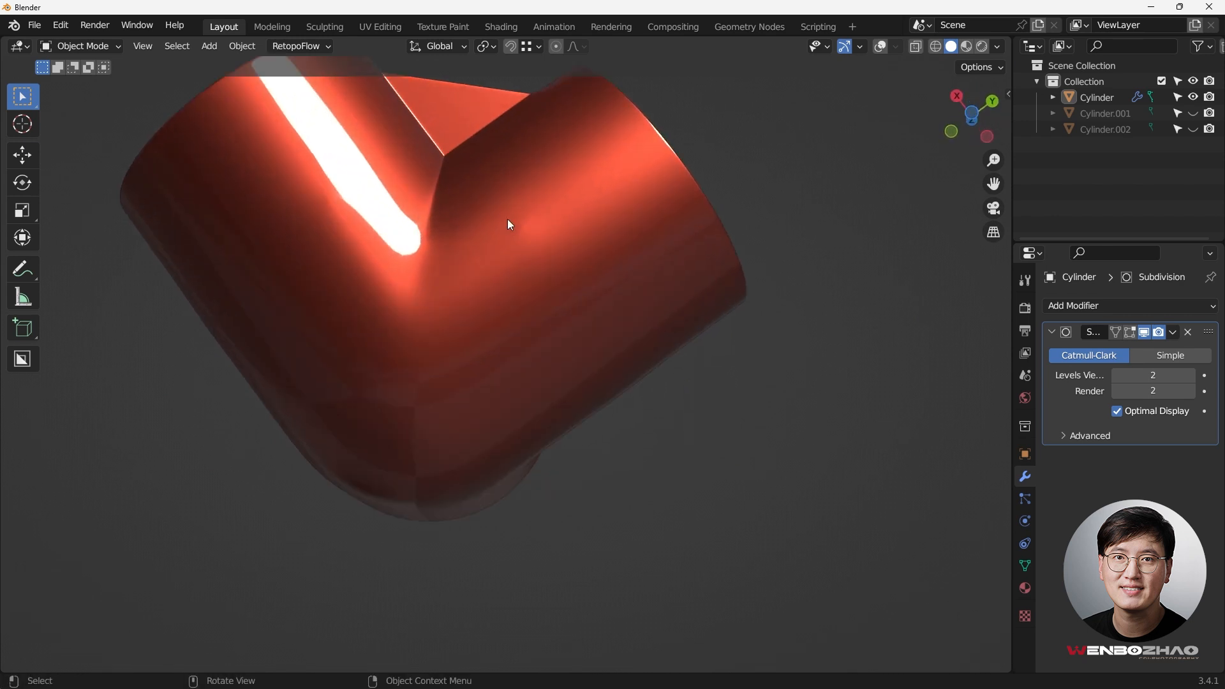
scroll(527, 229, "up", 2)
Step: Show the overlays in Edit Mode and, on each pipe's underside, connect the new row's turning vertex to the adjacent grid vertex
key("Tab")
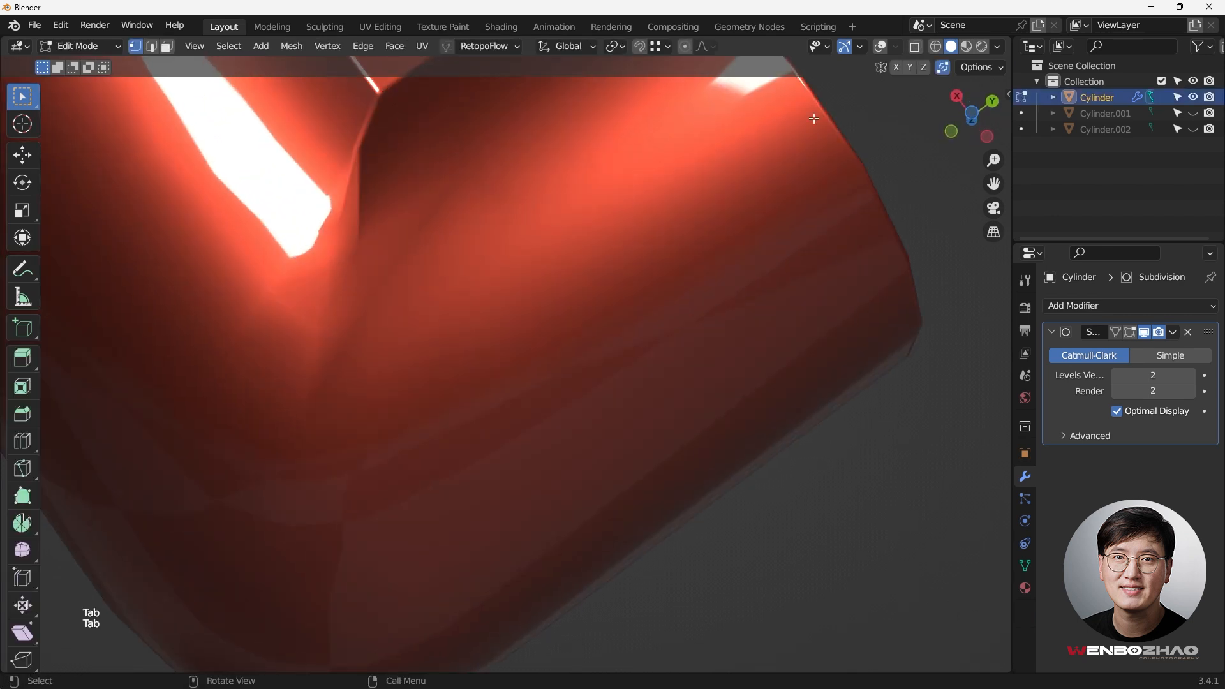
left_click(881, 46)
middle_click_drag(524, 212, 566, 266)
left_click(515, 167)
left_click_drag(471, 329, 509, 389, "shift")
middle_click_drag(606, 363, 693, 337)
key("j")
scroll(661, 351, "down", 2)
middle_click_drag(573, 377, 432, 289)
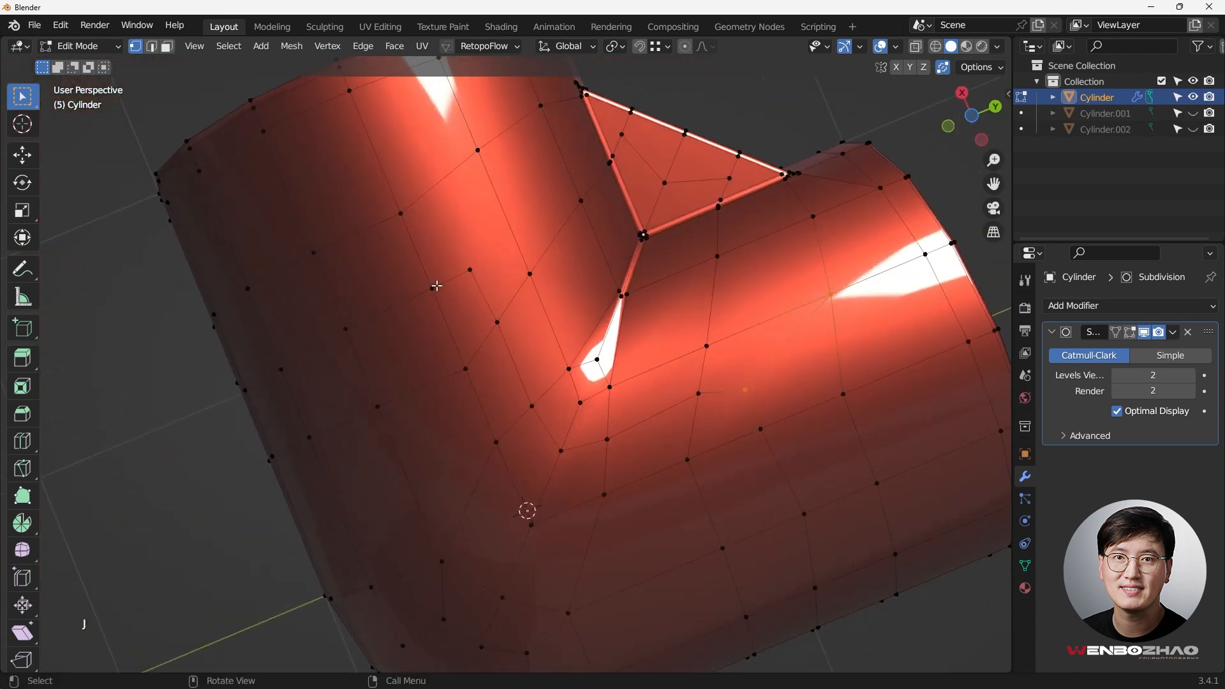
middle_click_drag(453, 231, 741, 405)
key("j")
Step: Return to Object Mode and set the viewport lighting back to Studio
scroll(514, 312, "down", 3)
key("Tab")
key("Tab")
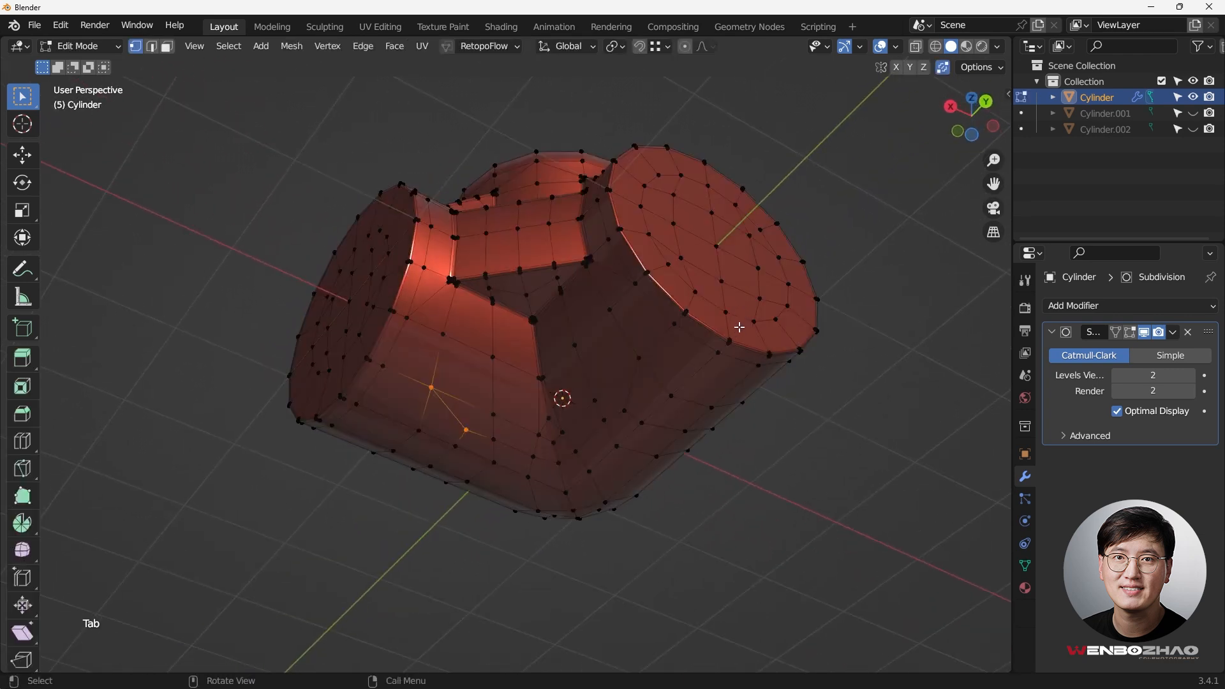
key("Tab")
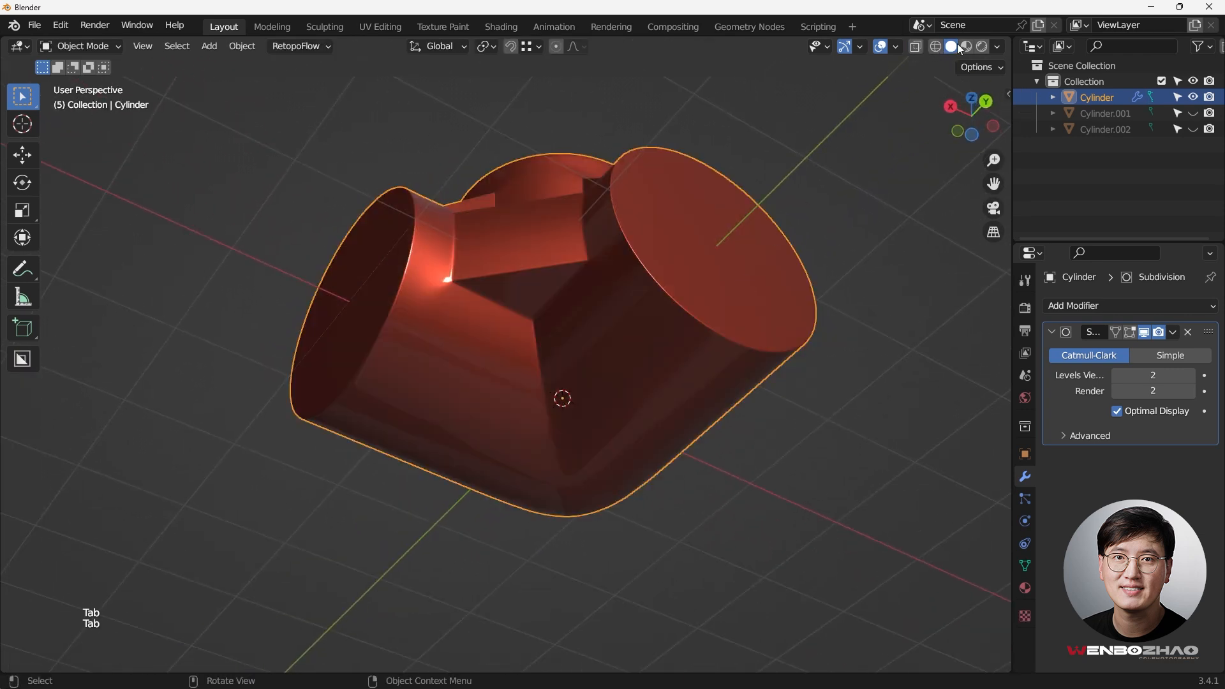
left_click(998, 47)
left_click(928, 122)
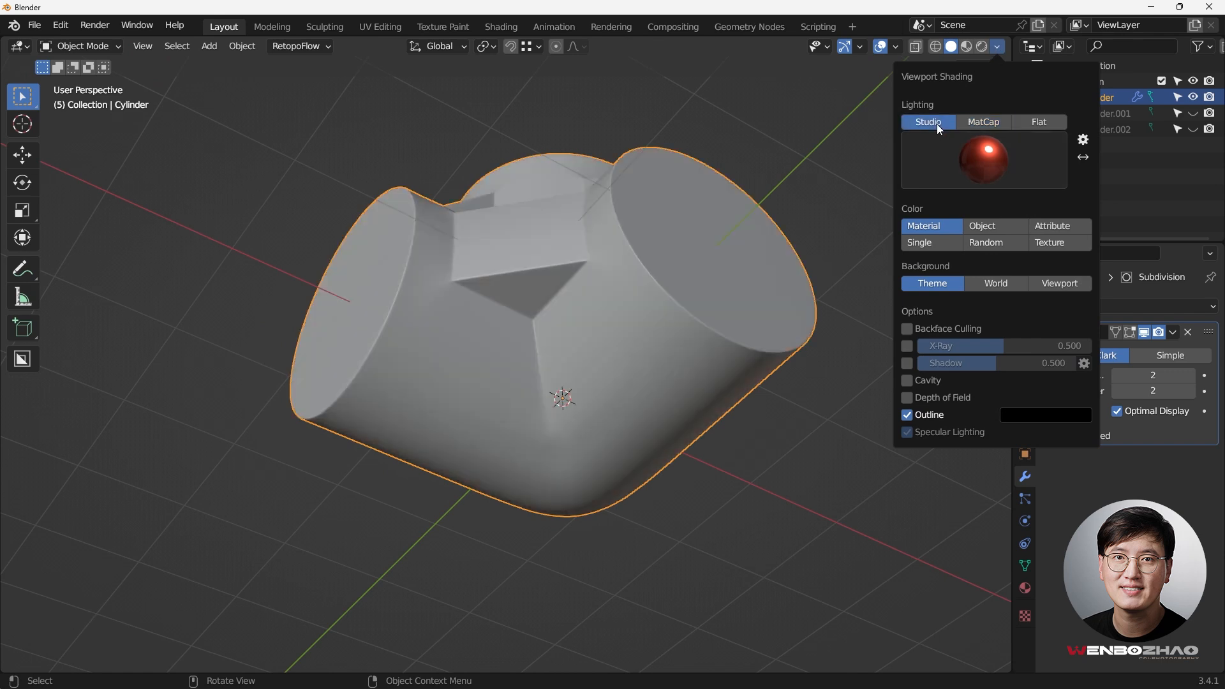
left_click(993, 167)
Step: In Edit Mode, select all faces with 4 vertices in face selection to check that no non-quads remain
scroll(685, 207, "down", 2)
mouse_move(684, 207)
middle_mouse_down("shift")
mouse_move(507, 269)
mouse_move(491, 304)
mouse_move(597, 348)
middle_mouse_up("shift")
scroll(507, 269, "up", 2)
key("Tab")
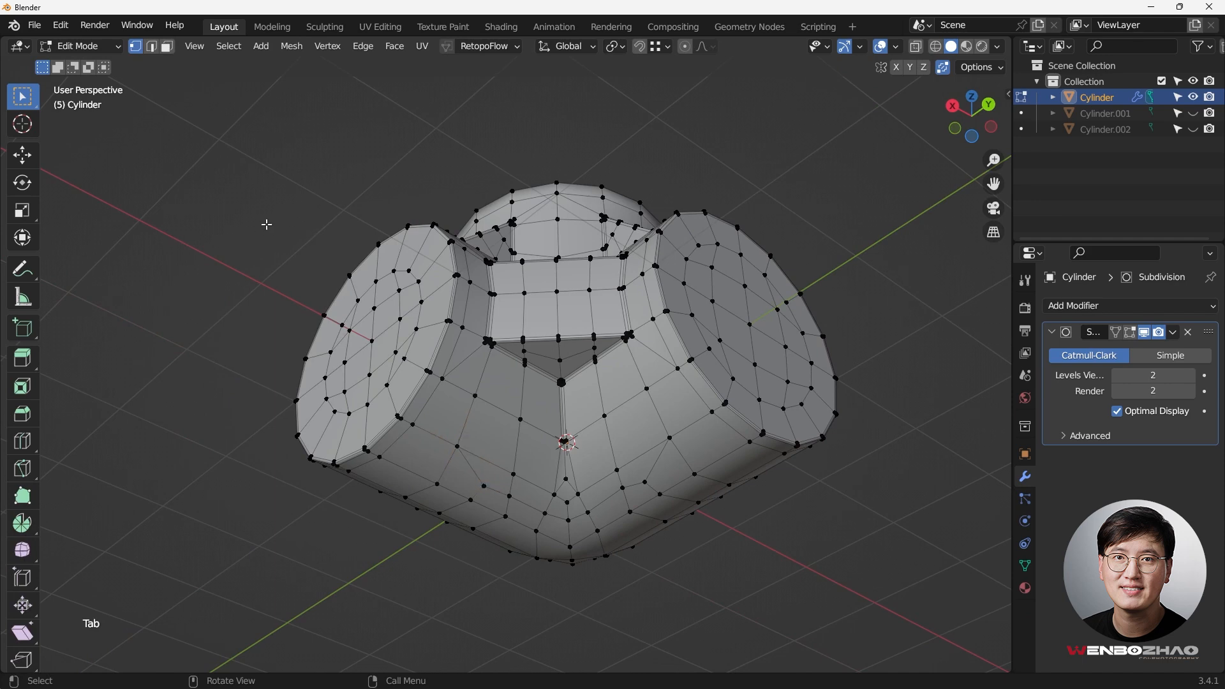
left_click(166, 47)
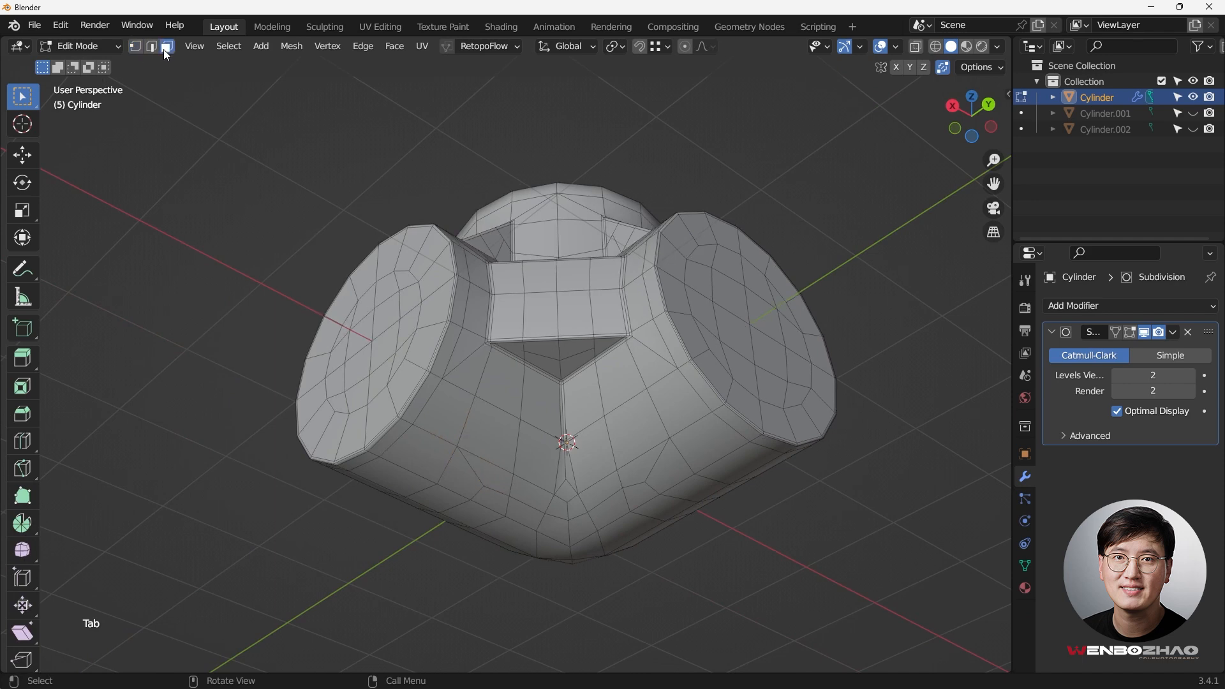
key("q")
left_click(185, 143)
middle_click_drag(311, 253, 732, 265)
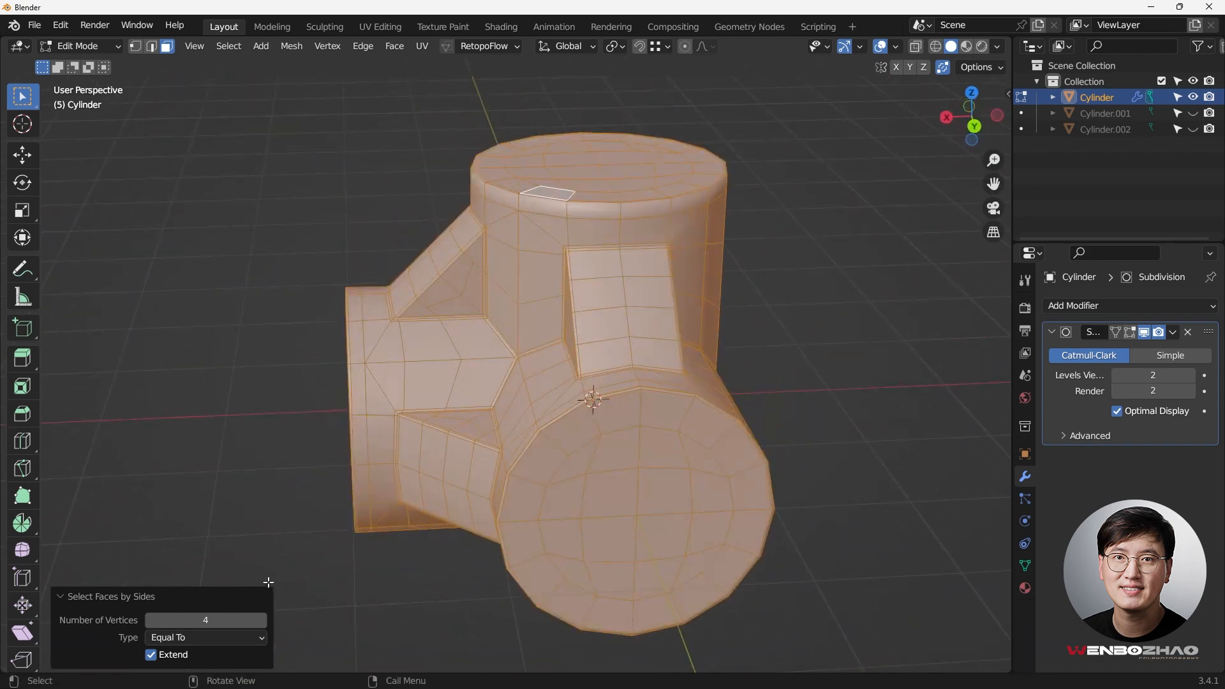
left_click(752, 331)
Step: Return to Object Mode, hide the viewport overlays, and view the finished pipe joint from the front
middle_click_drag(749, 327, 725, 344)
key("Tab")
middle_click_drag(689, 280, 641, 278)
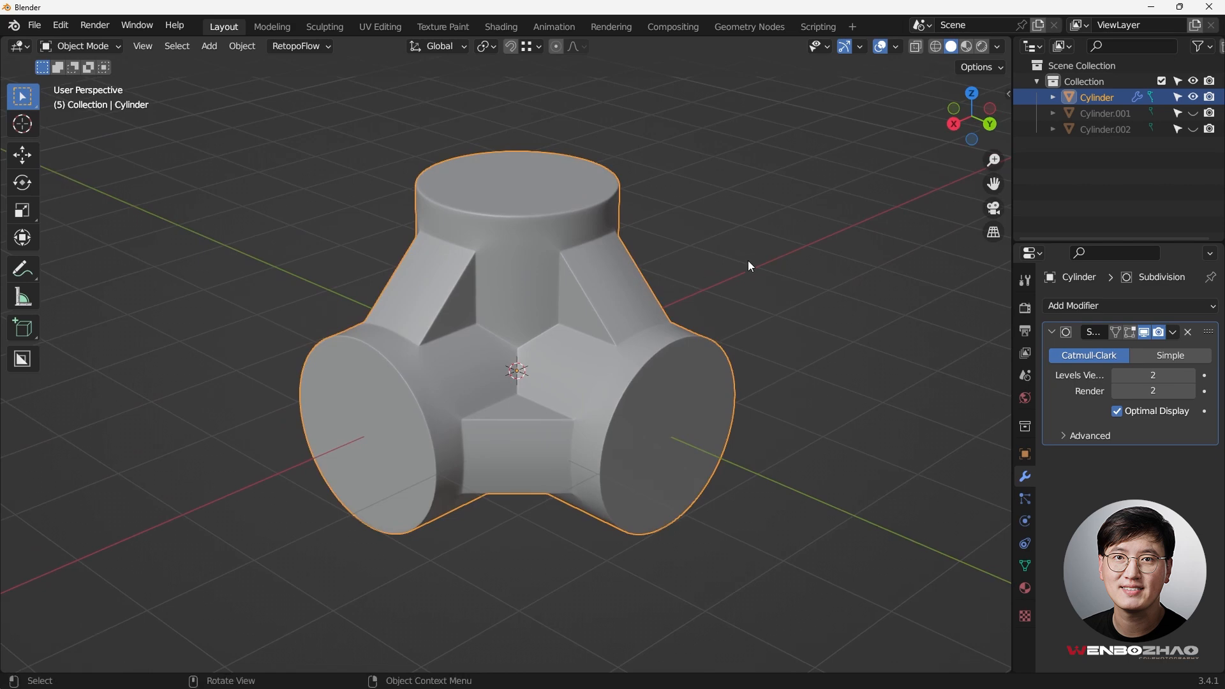
left_click(884, 51)
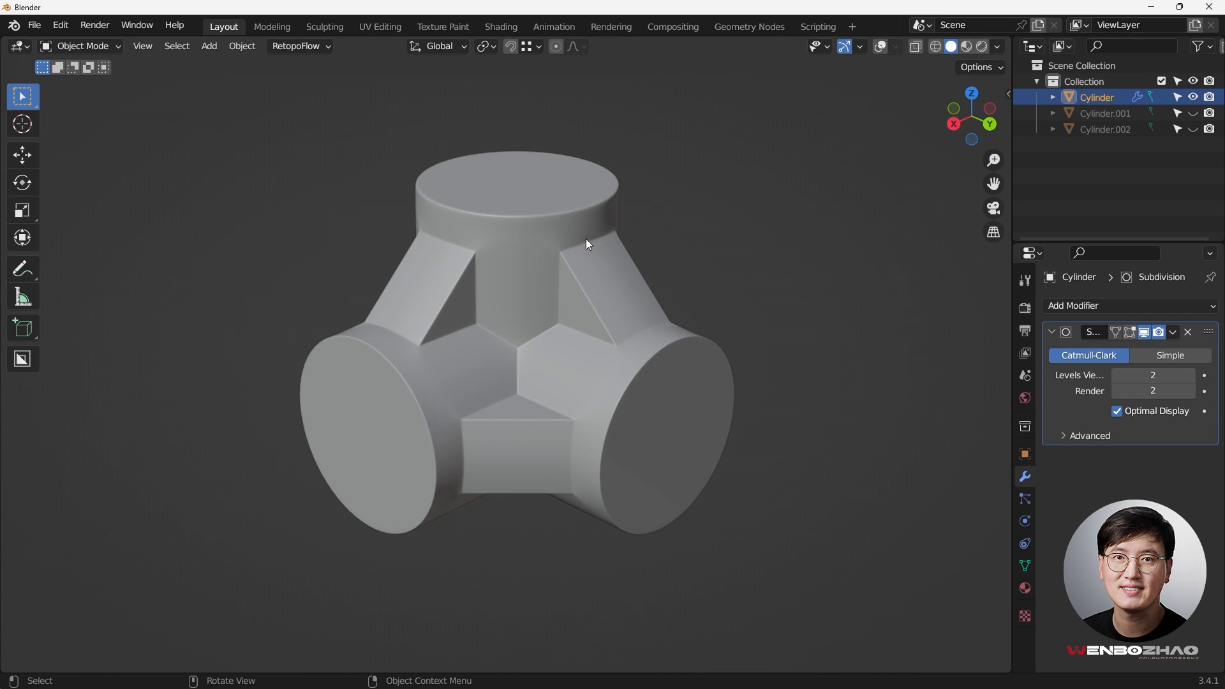
middle_click_drag(552, 258, 538, 313)
scroll(538, 312, "down", 1)
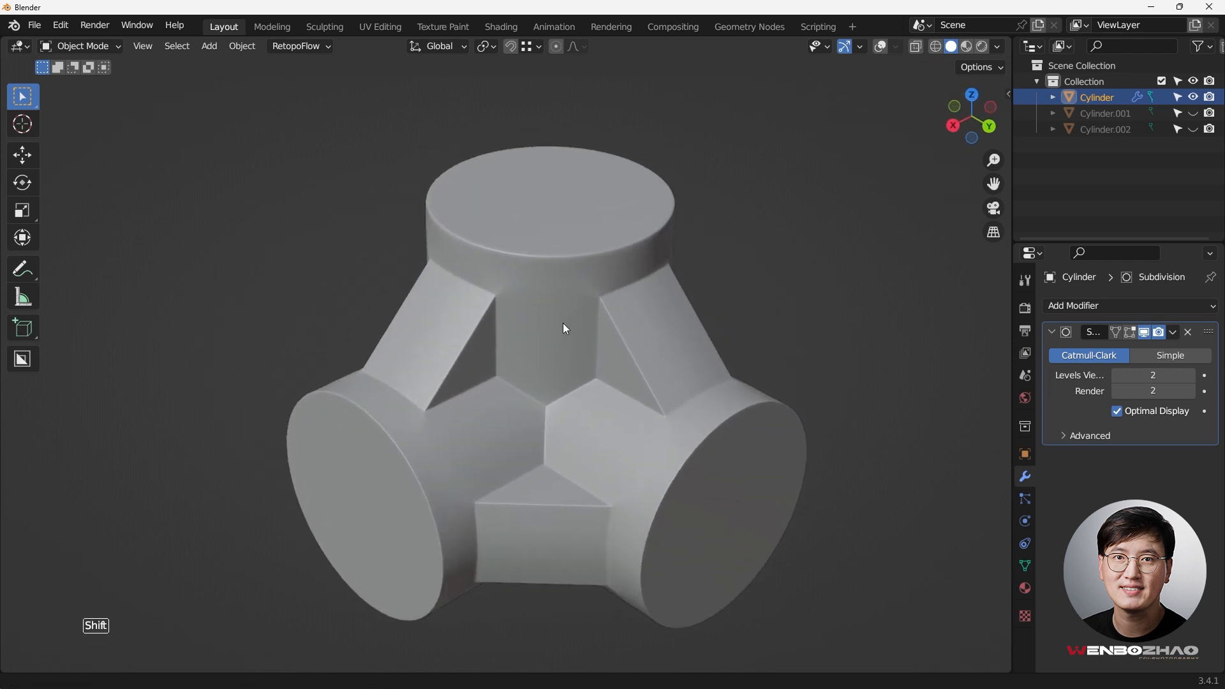
scroll(563, 323, "down", 1)
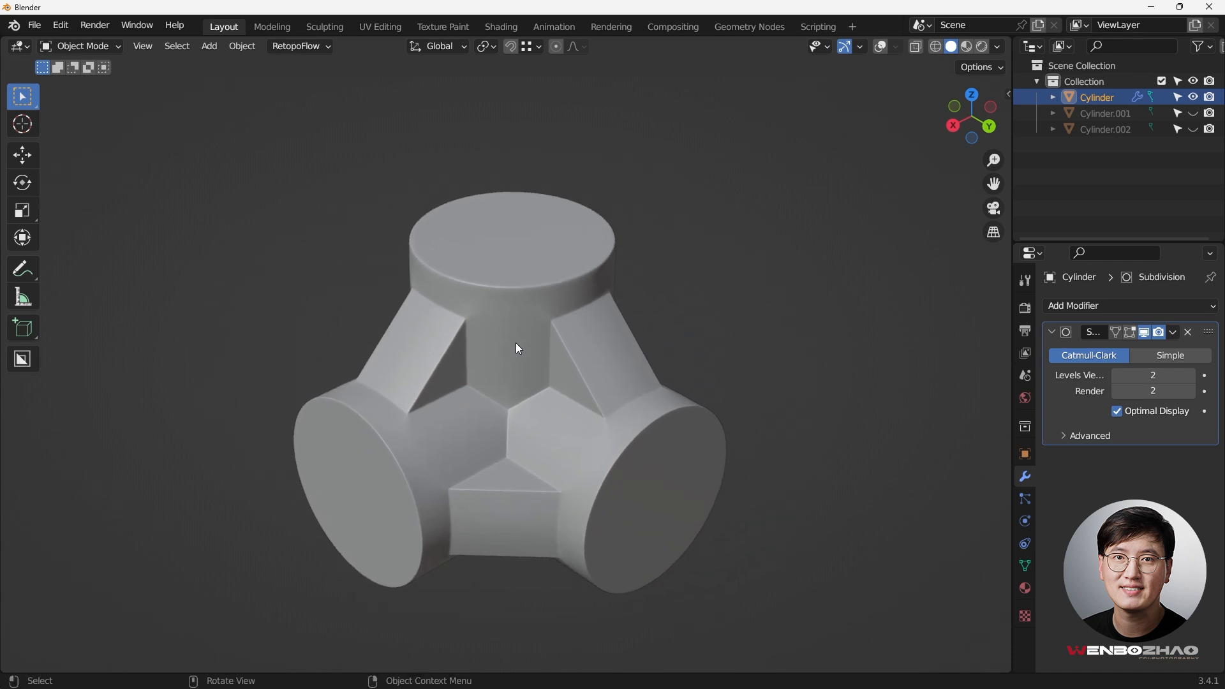